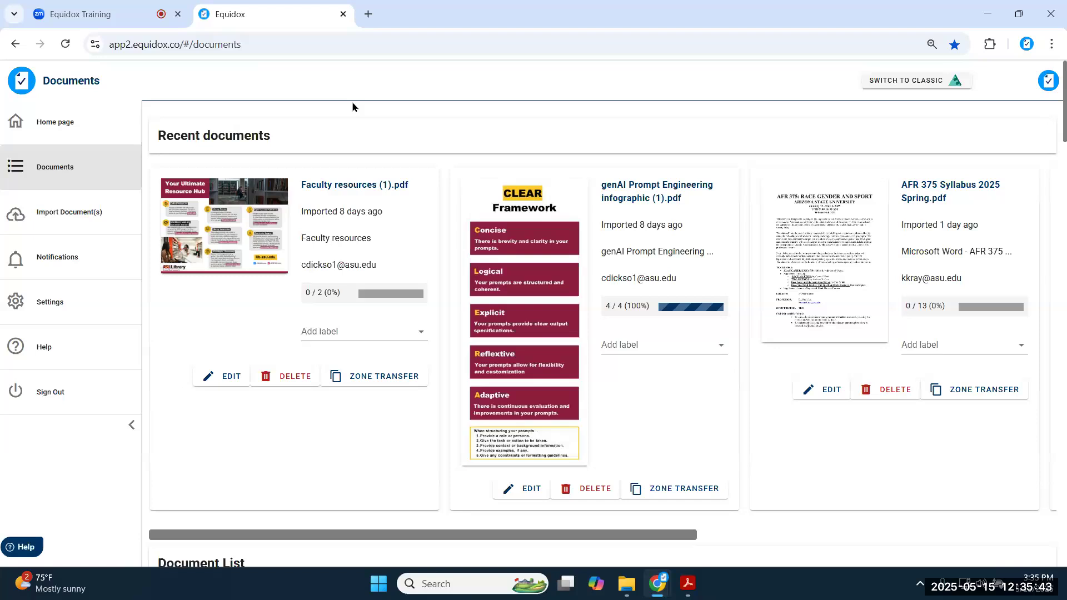
- Browse the Equidox documents view and go to the Import Document(s) page
left_click(284, 46)
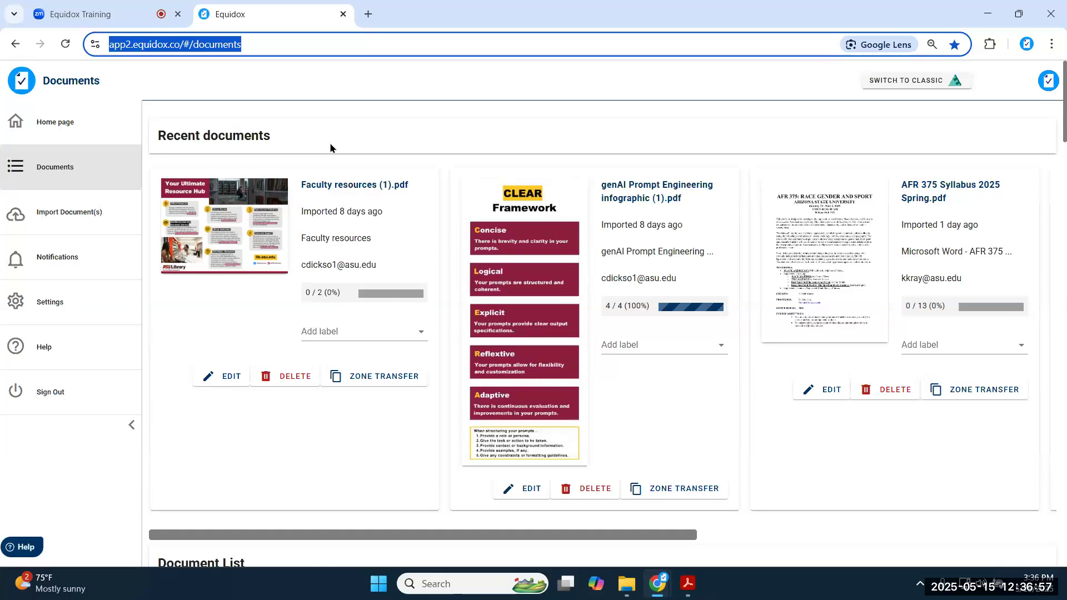
scroll(369, 207, "down", 5)
scroll(407, 191, "down", 10)
scroll(422, 158, "down", 13)
scroll(415, 158, "down", 11)
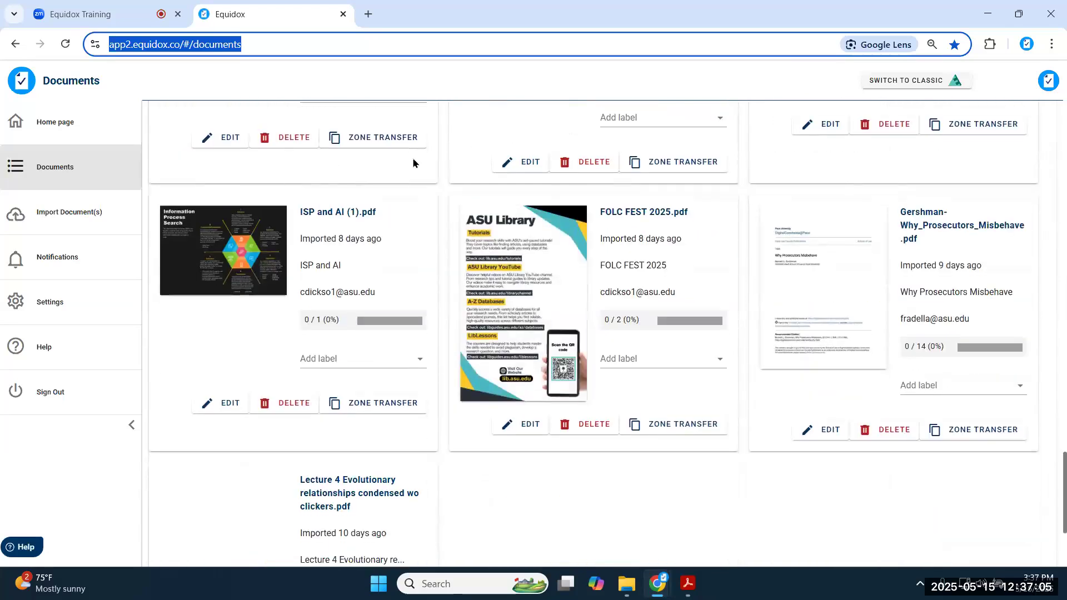
scroll(413, 158, "down", 4)
scroll(460, 225, "up", 18)
scroll(465, 229, "up", 12)
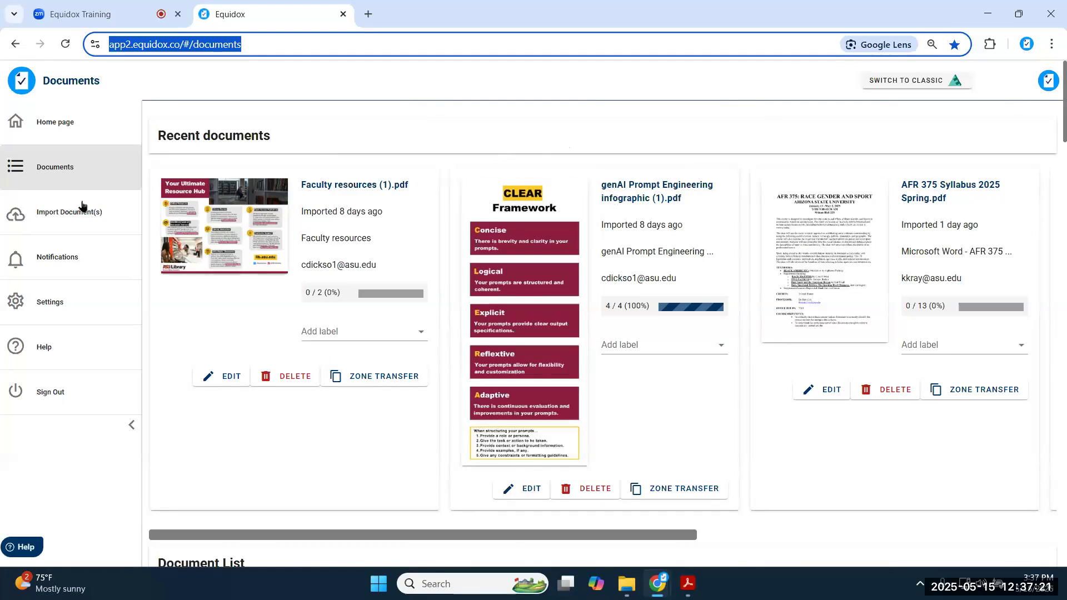
left_click(55, 223)
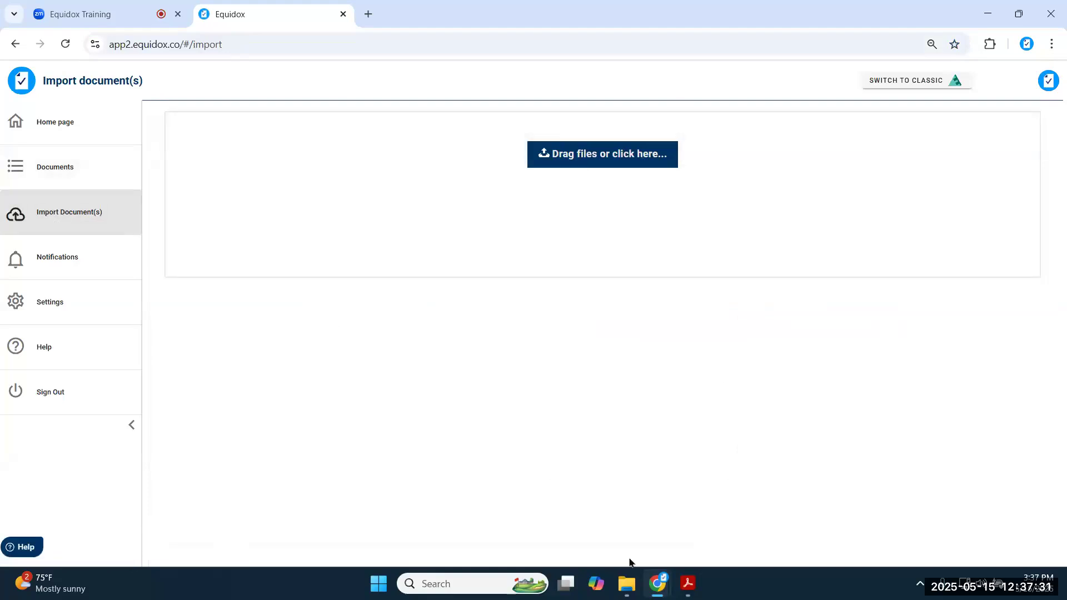
- Drop the six selected PDFs from EQ Demo Documents into the upload area and start importing
left_click(630, 583)
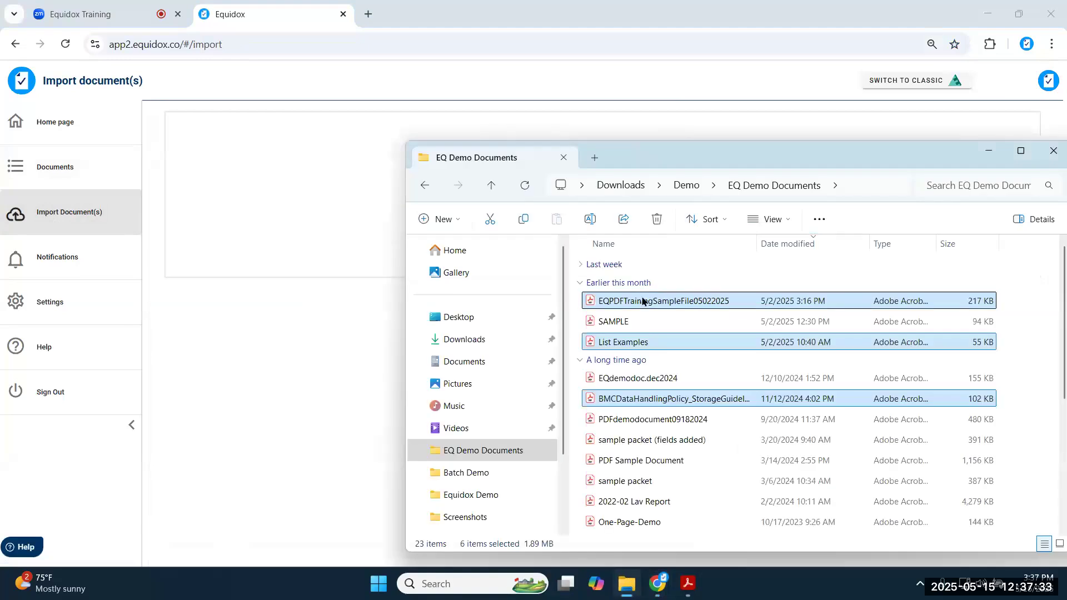
mouse_move(645, 302)
left_mouse_down()
mouse_move(369, 236)
mouse_move(291, 201)
left_mouse_up()
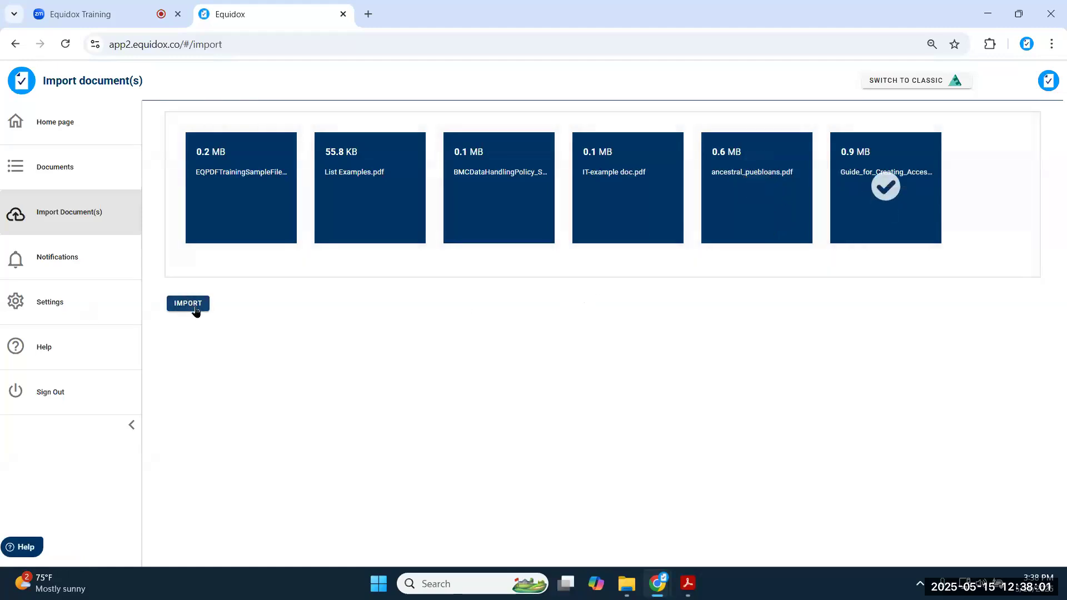
left_click(189, 304)
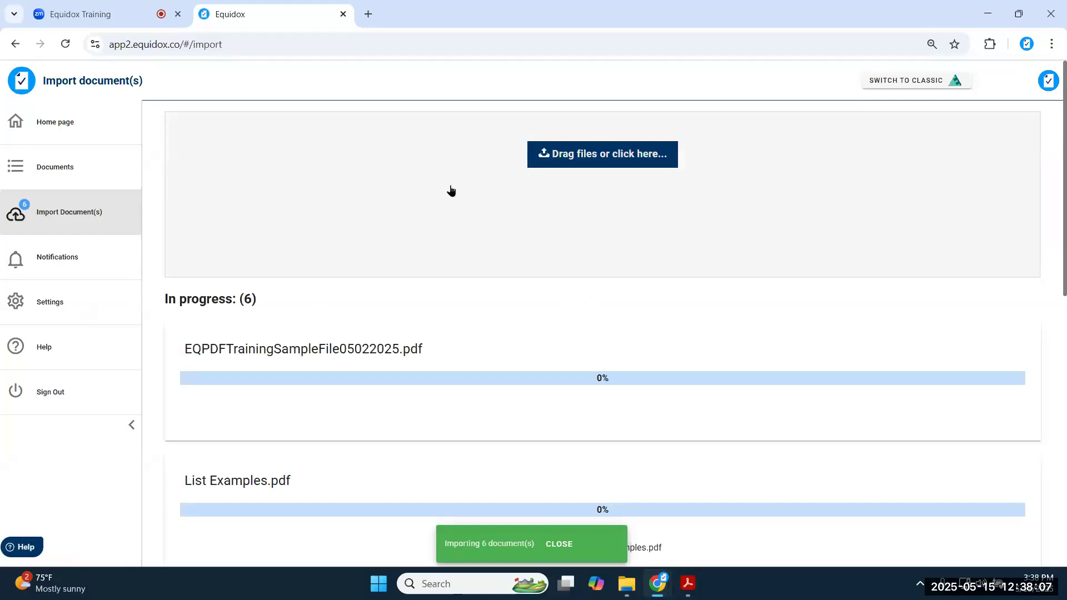
- Let the six PDFs begin importing, then return to the Documents list
scroll(546, 310, "down", 5)
scroll(519, 284, "down", 6)
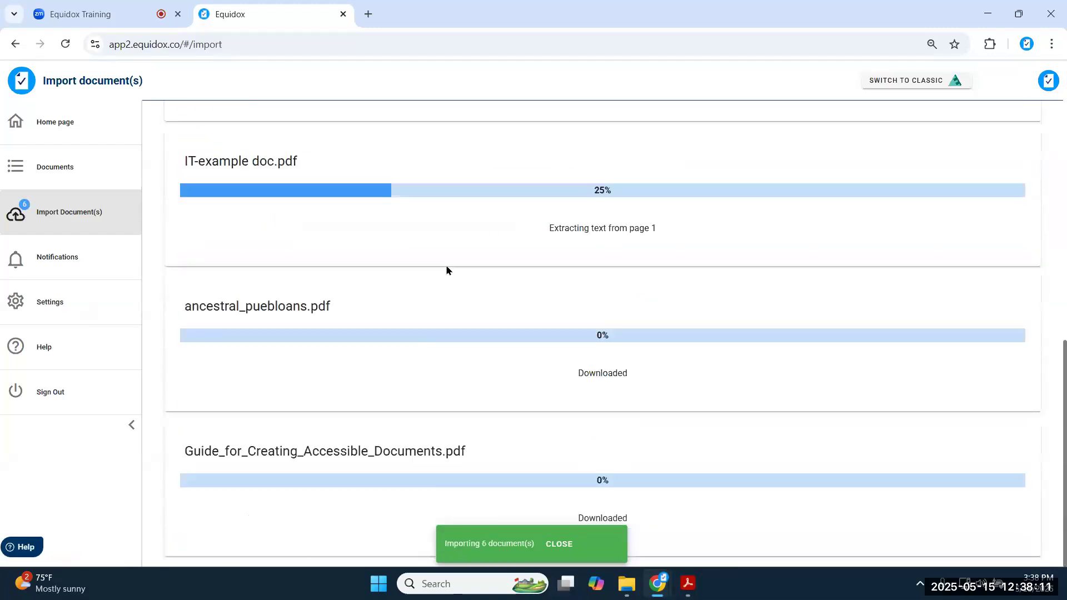
scroll(444, 270, "up", 9)
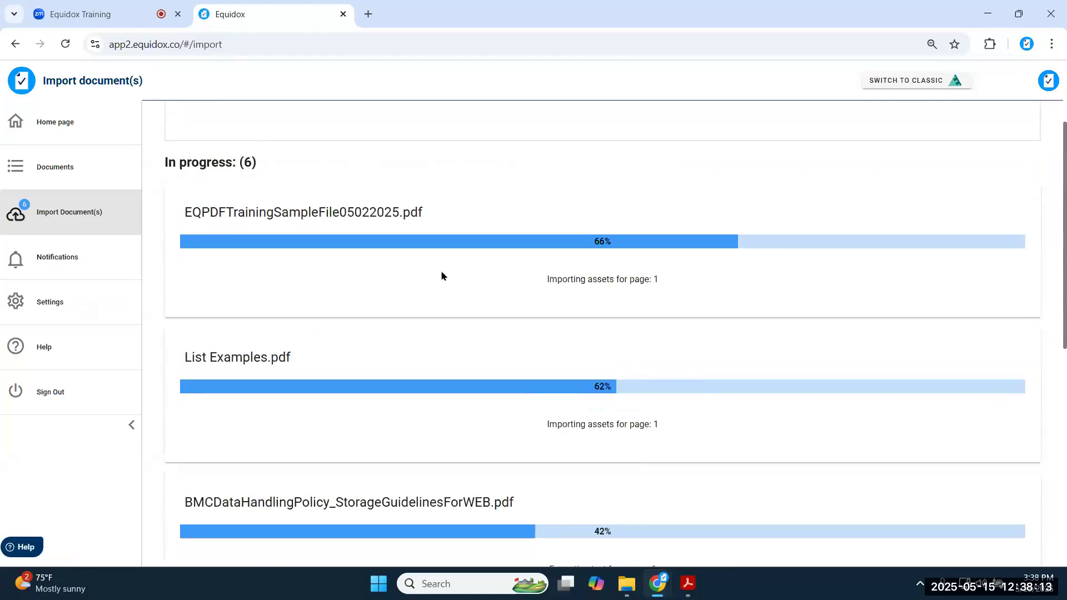
left_click(68, 170)
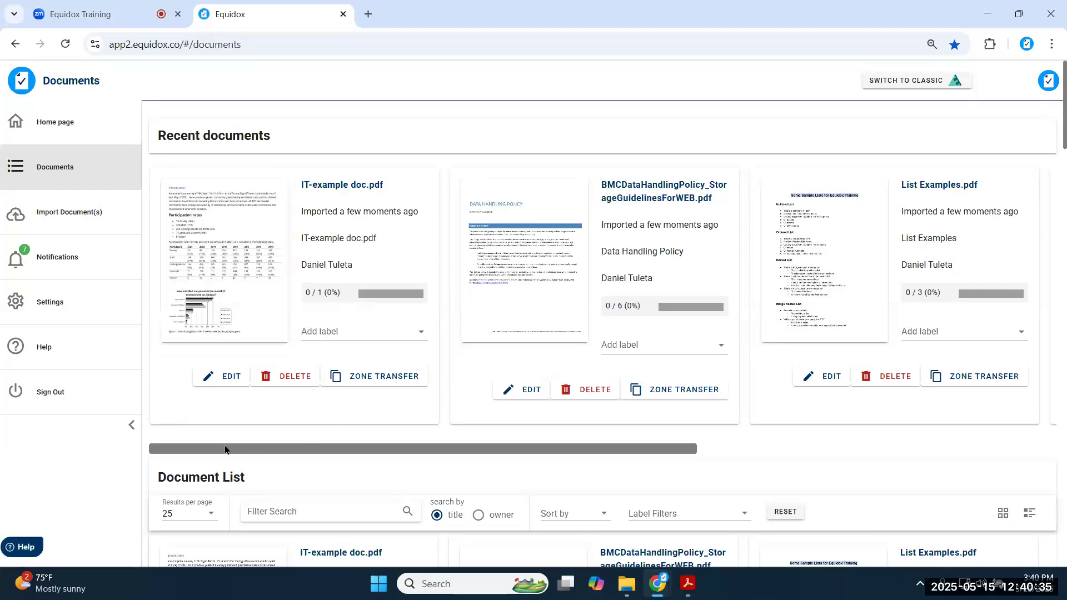
left_click_drag(226, 449, 764, 472)
left_click_drag(573, 482, 220, 436)
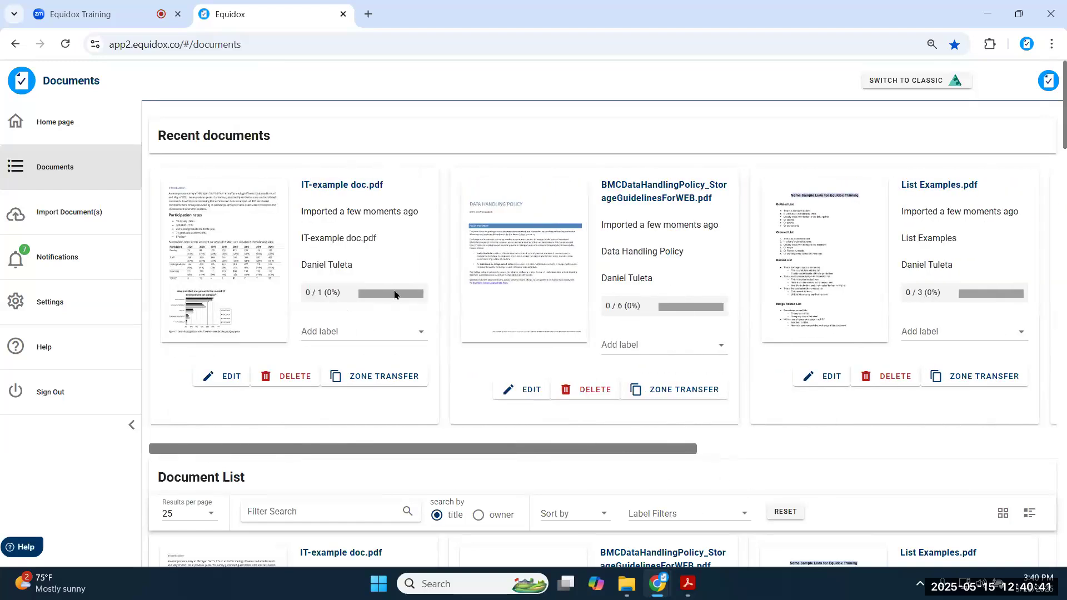
scroll(414, 279, "down", 4)
scroll(414, 278, "down", 10)
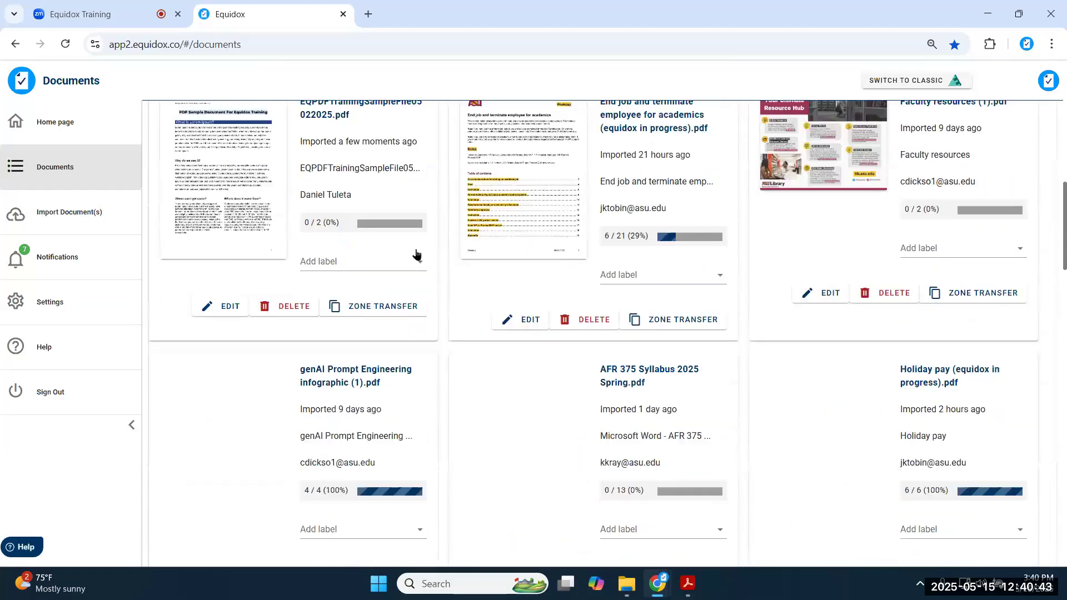
scroll(415, 251, "down", 11)
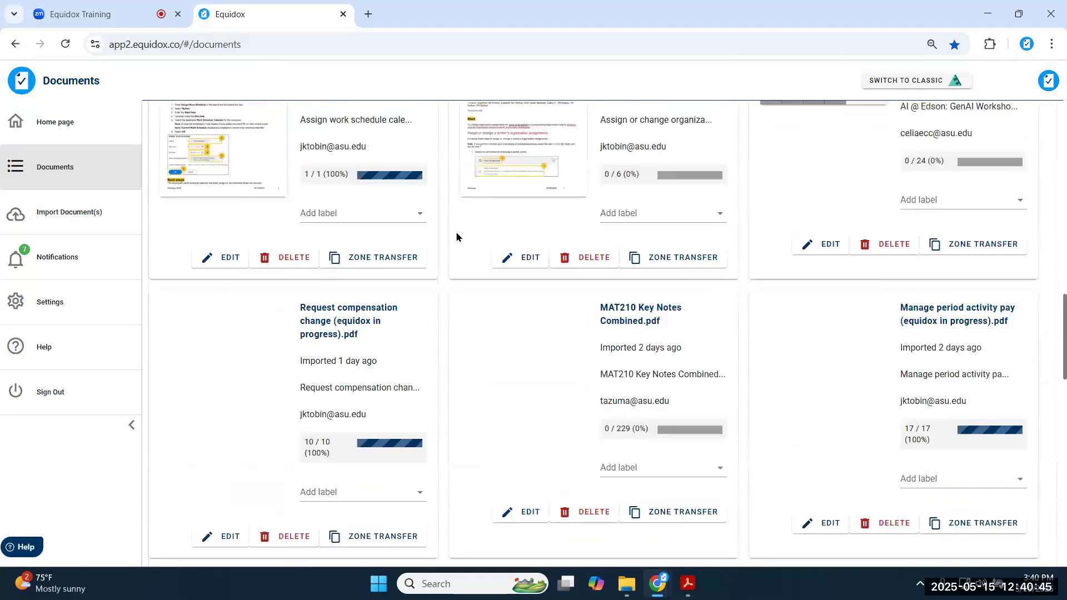
scroll(613, 255, "down", 10)
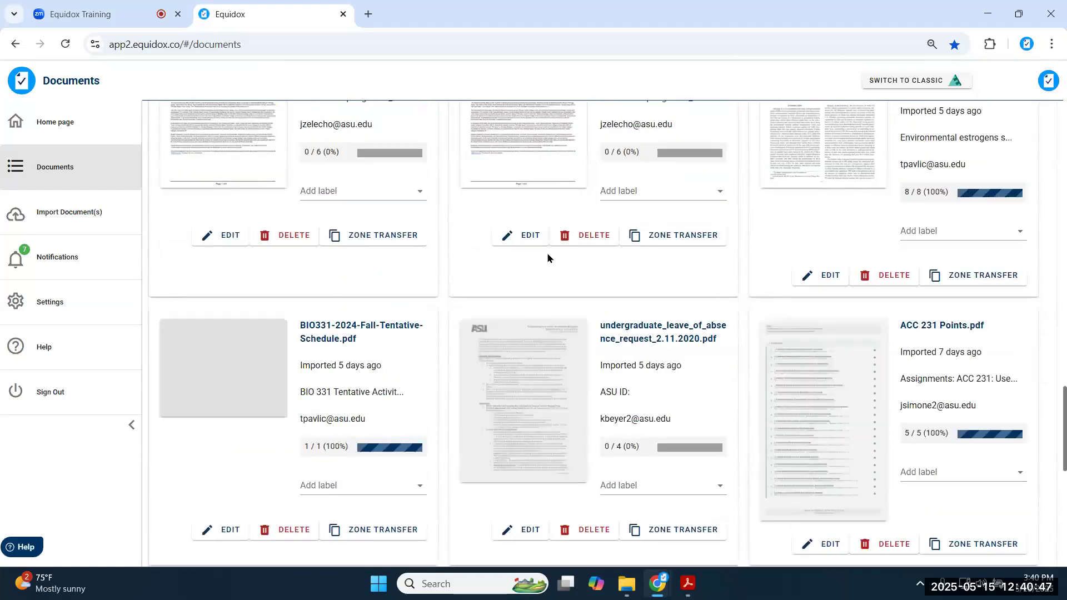
scroll(548, 257, "up", 15)
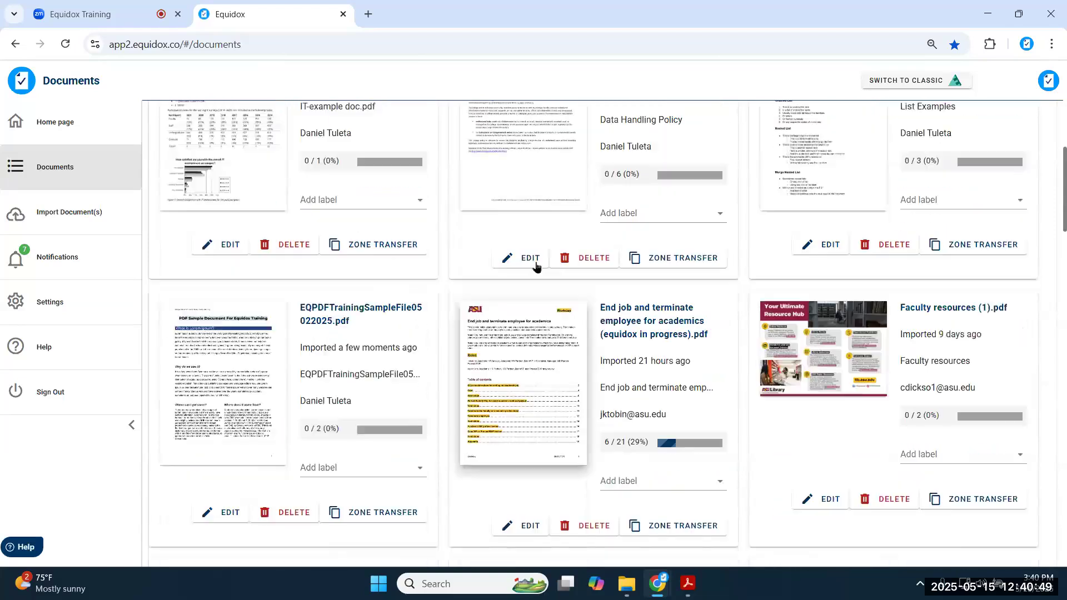
scroll(303, 321, "up", 2)
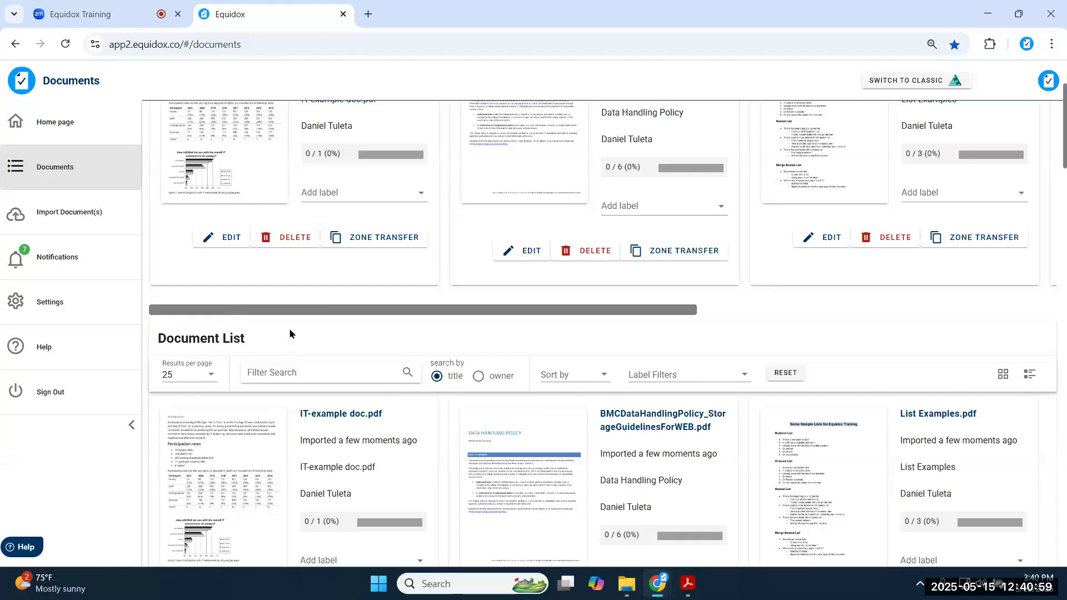
scroll(289, 328, "up", 2)
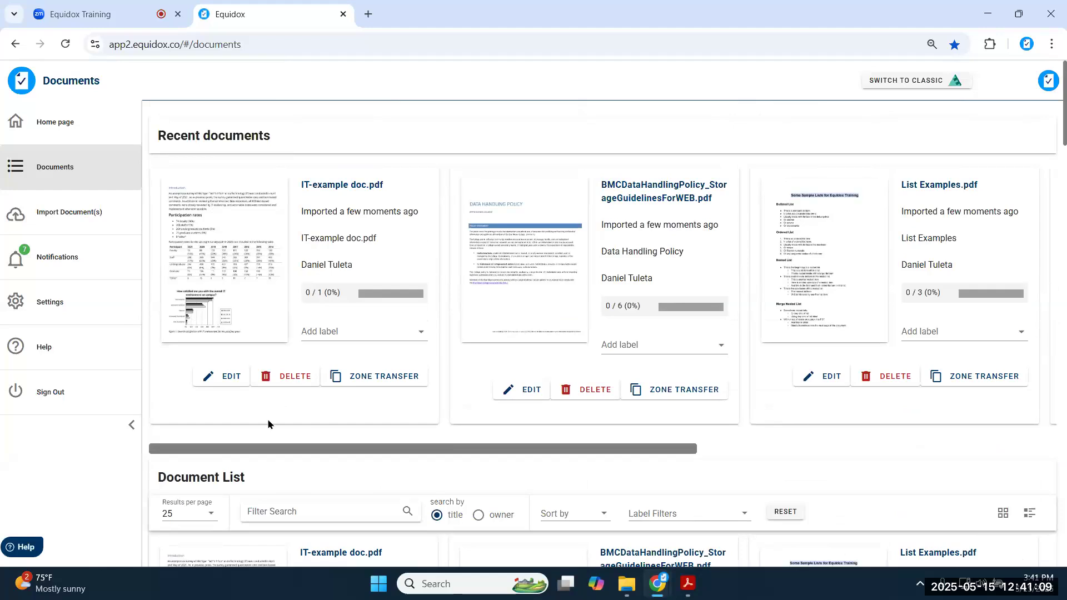
left_click_drag(211, 450, 213, 451)
- Scroll the Recent documents carousel and open EQPDFTrainingSampleFile05022025.pdf
left_click_drag(308, 460, 186, 447)
scroll(423, 315, "down", 7)
scroll(423, 309, "down", 6)
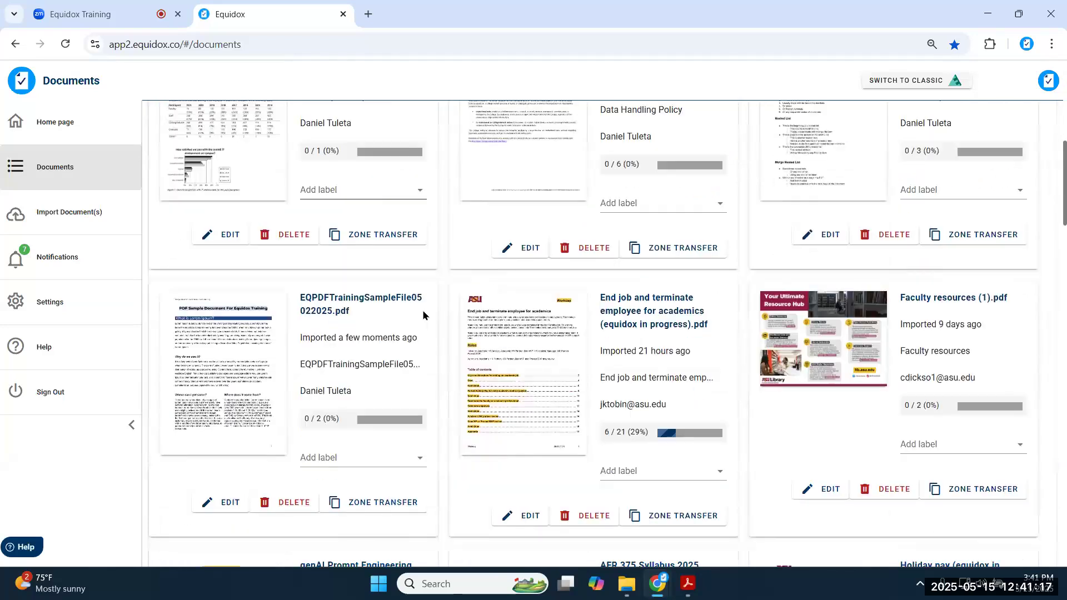
scroll(422, 309, "up", 12)
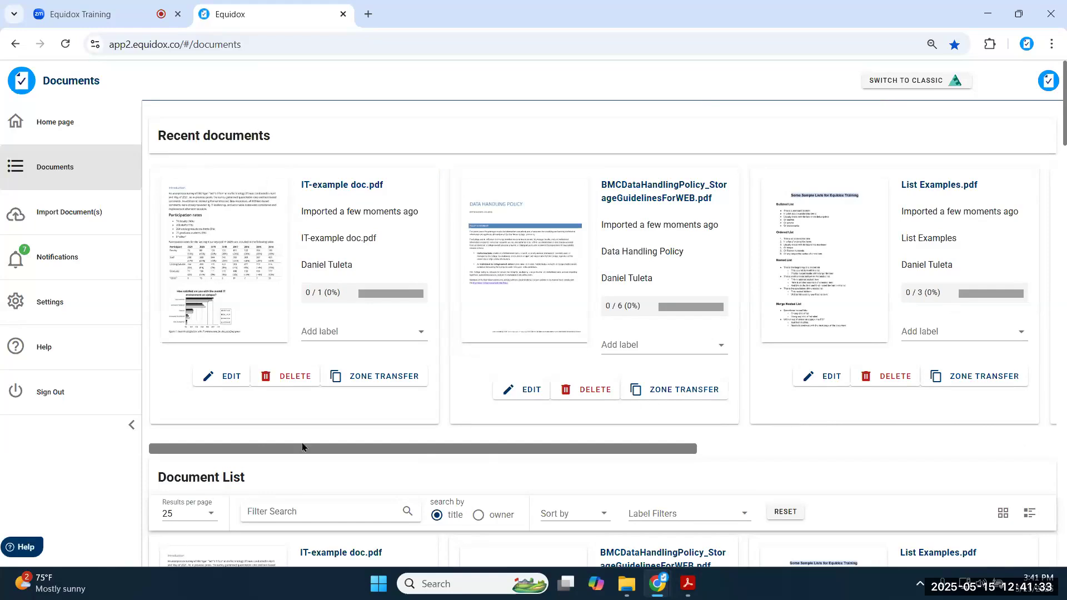
left_click_drag(261, 448, 496, 482)
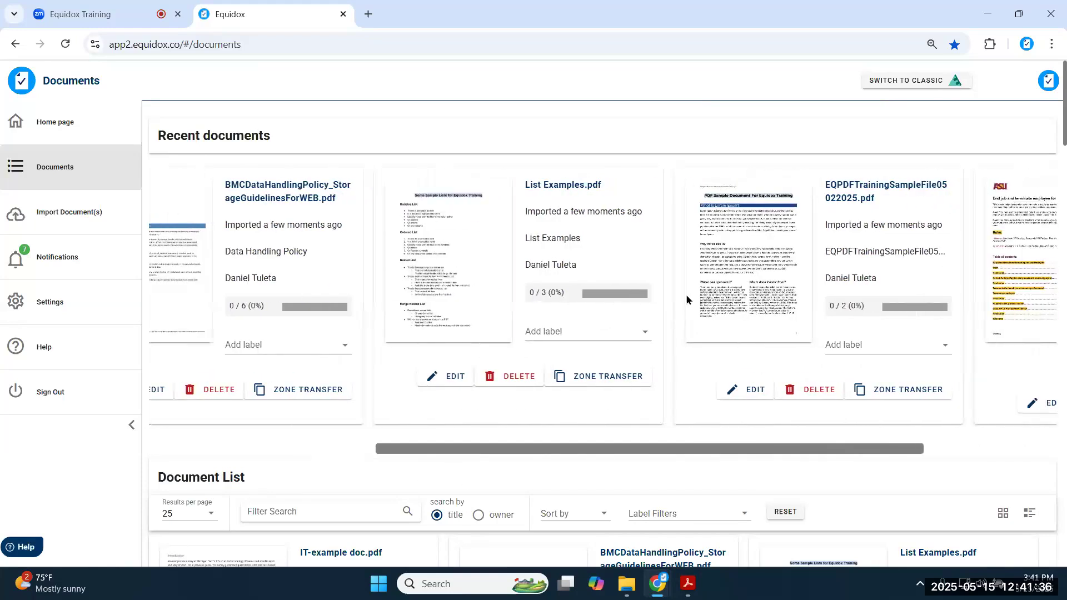
left_click(733, 230)
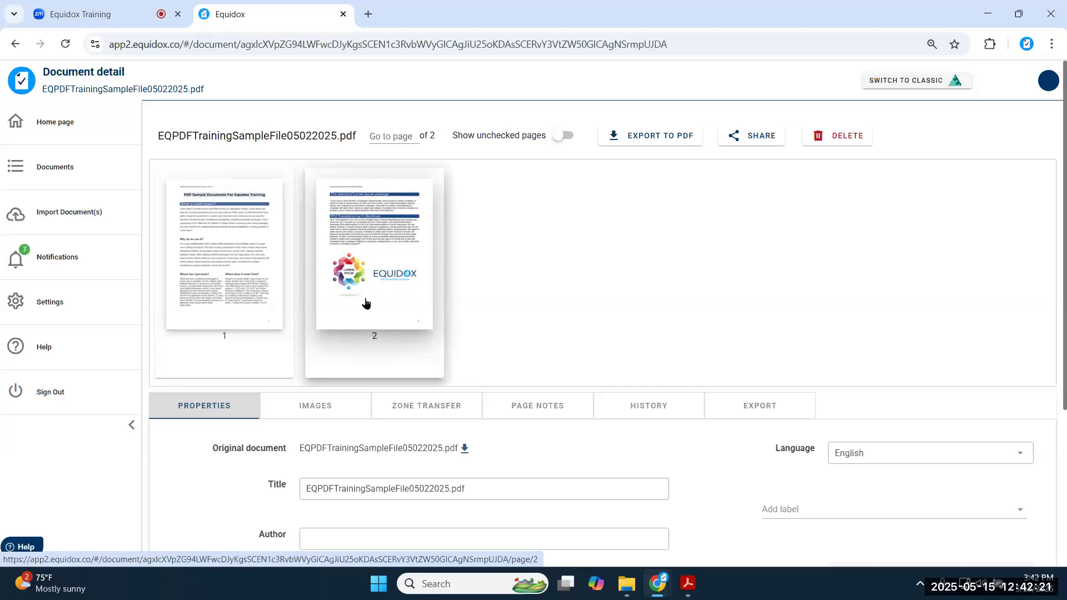
left_click(396, 137)
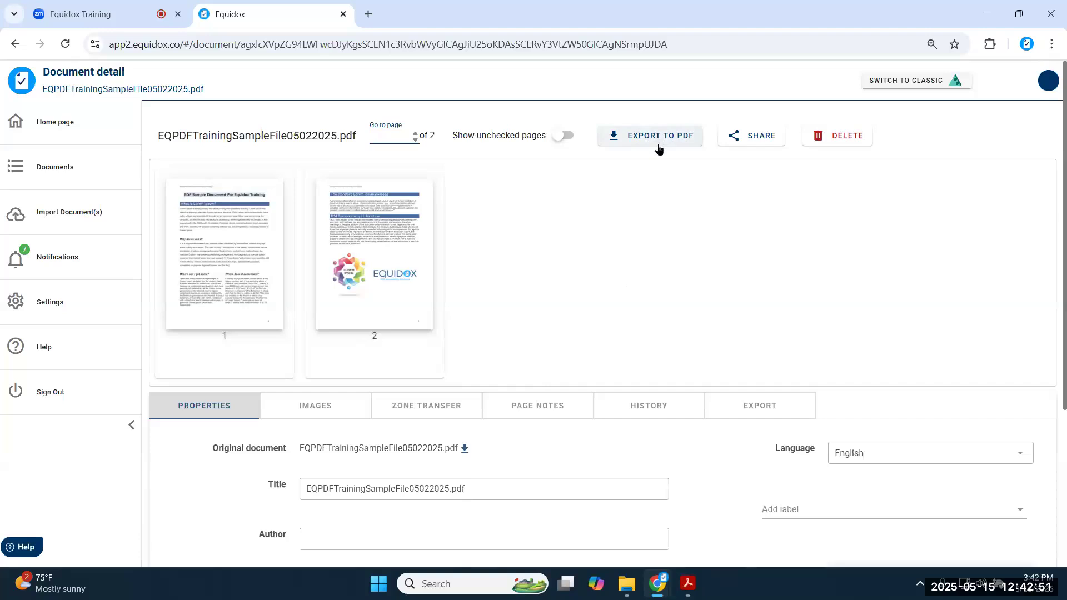
left_click(758, 140)
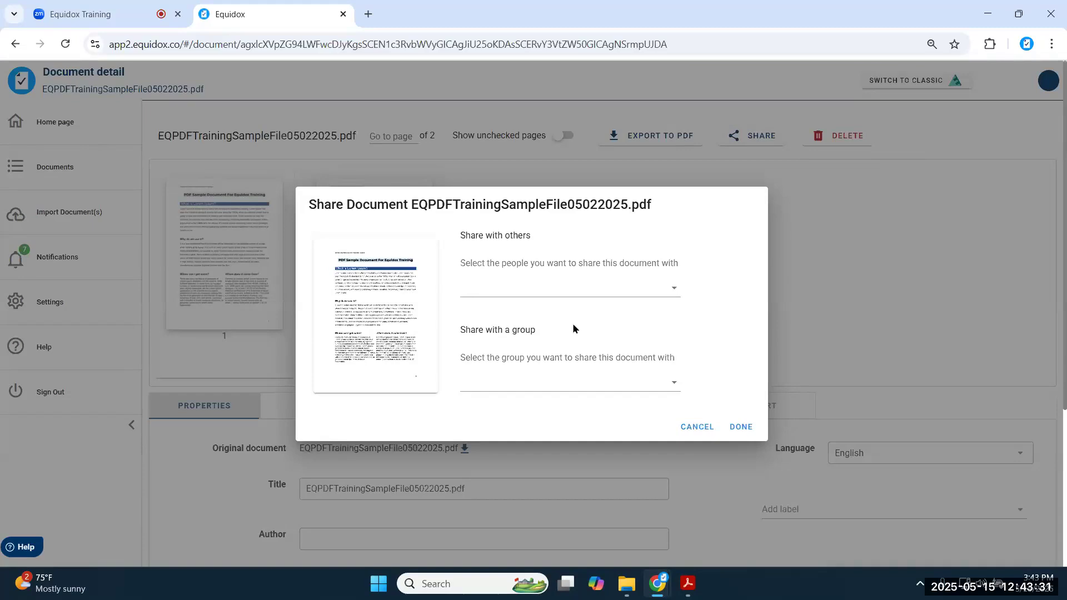
left_click(669, 288)
scroll(576, 315, "down", 10)
left_click(691, 323)
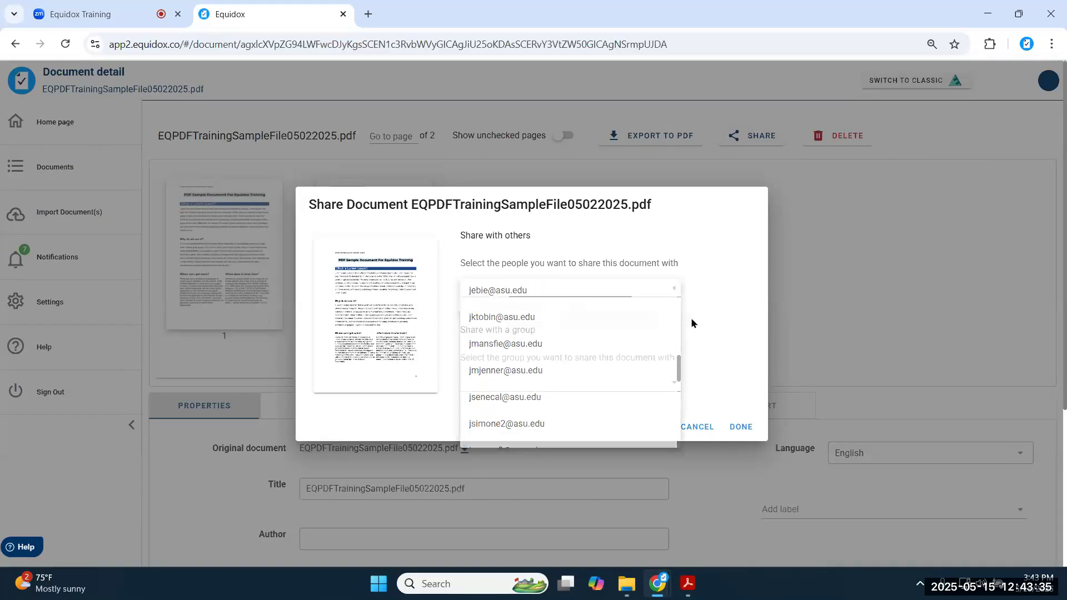
left_click(661, 382)
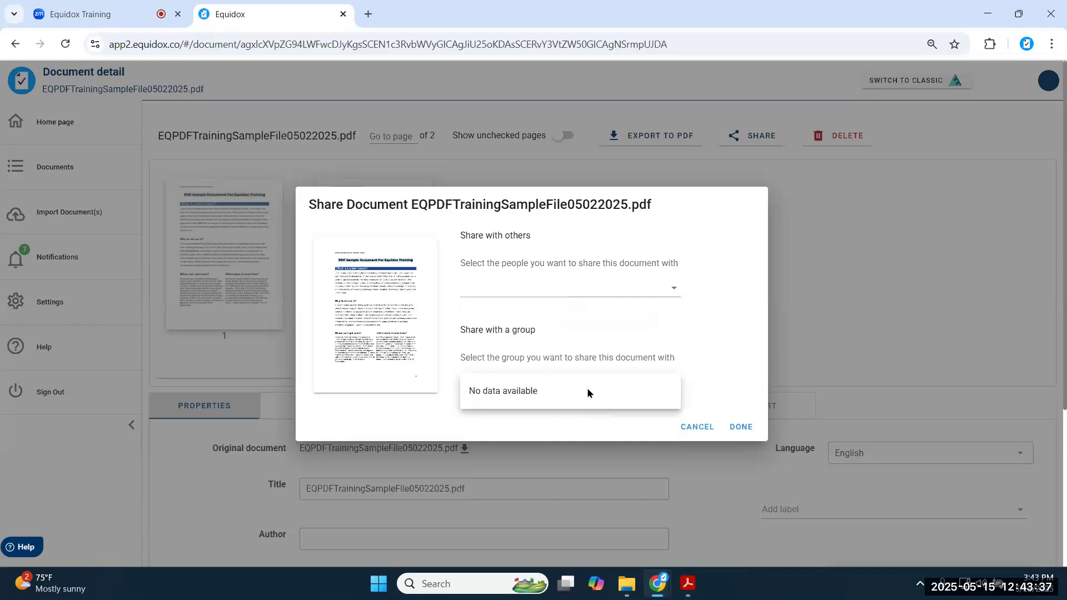
left_click(731, 350)
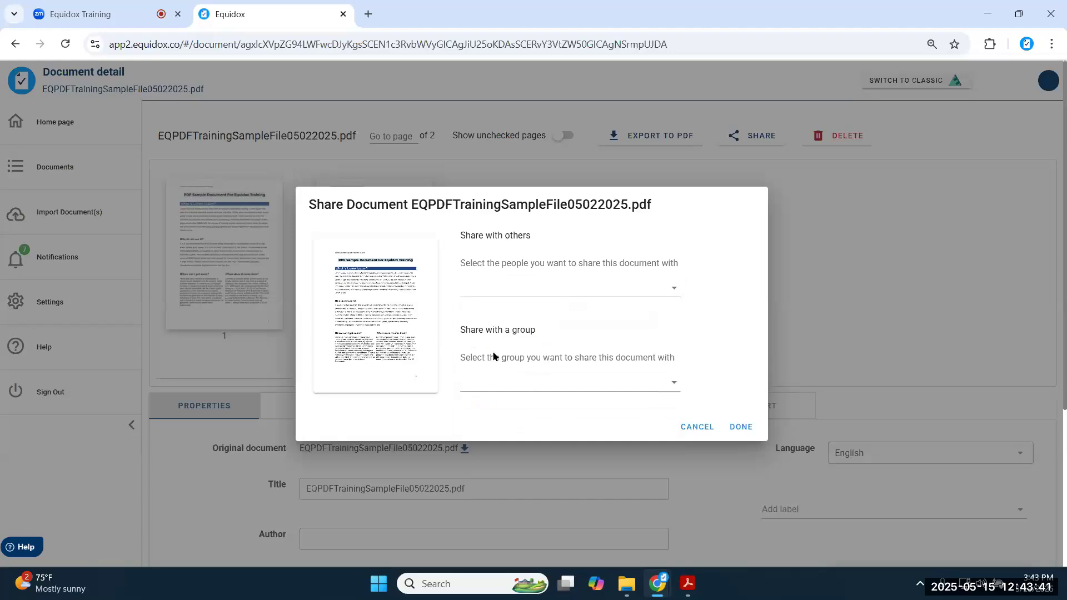
left_click(706, 427)
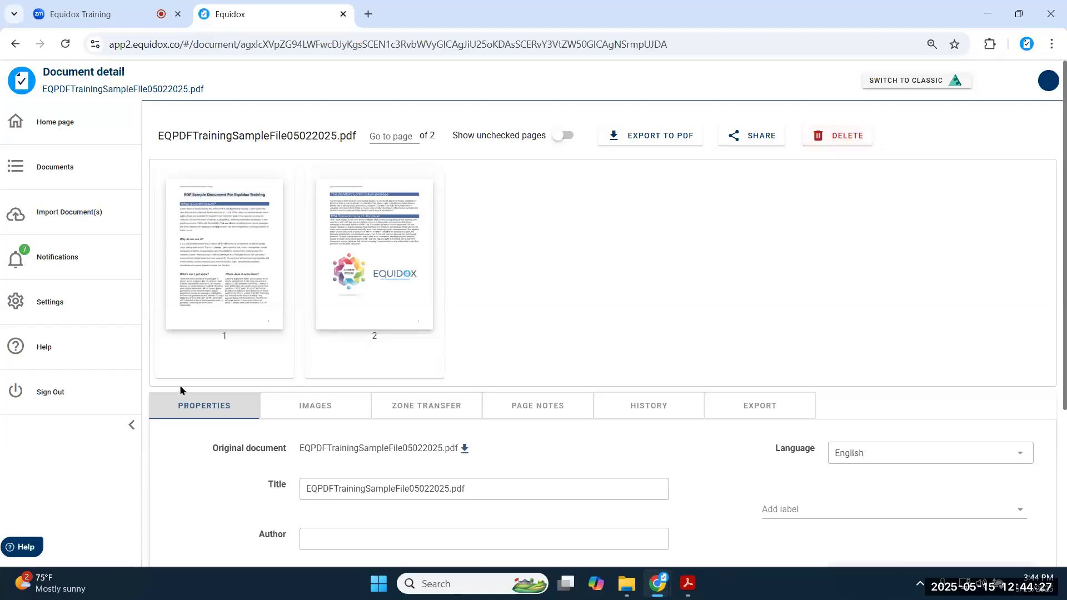
scroll(183, 392, "down", 1)
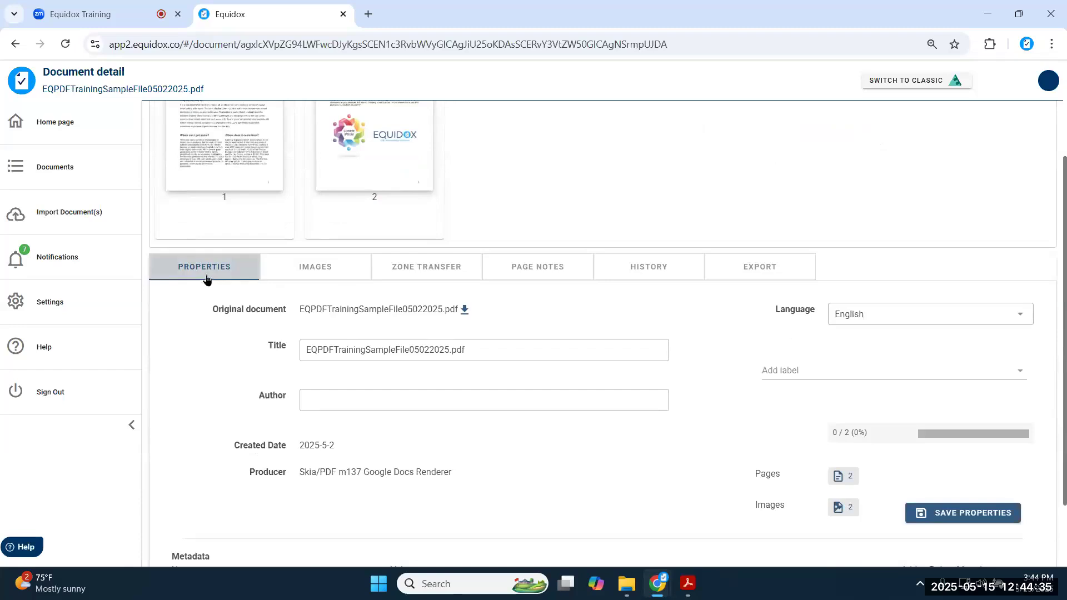
triple_click(359, 349)
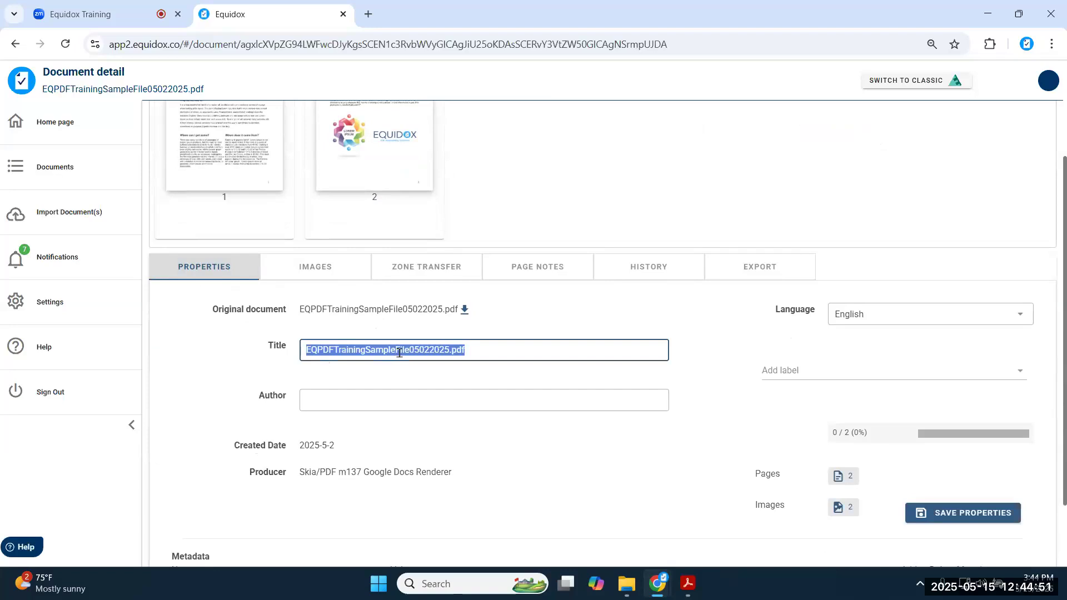
left_click(491, 349)
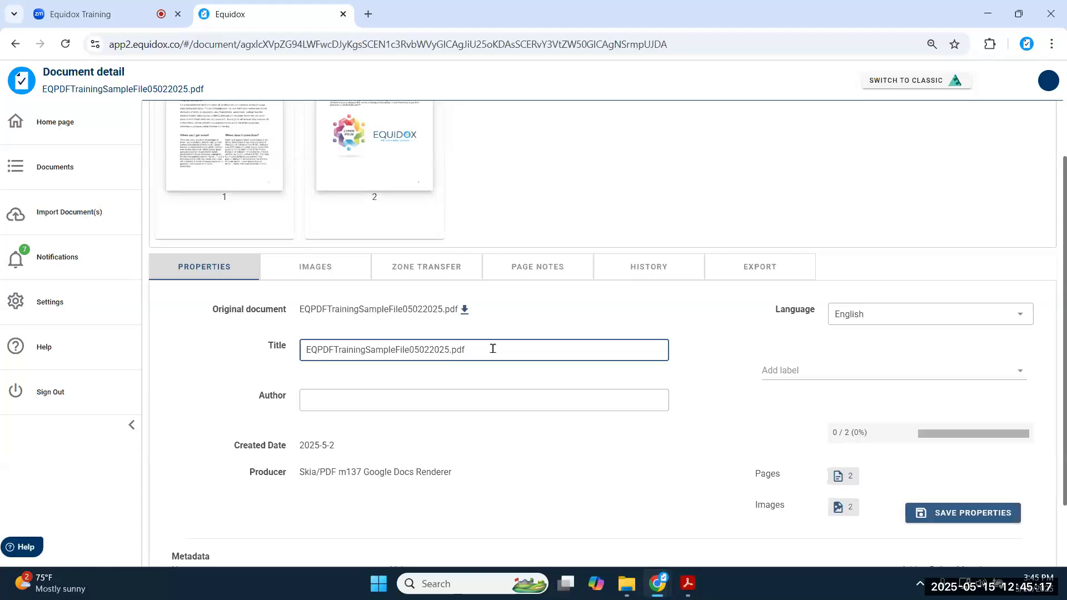
scroll(287, 224, "up", 3)
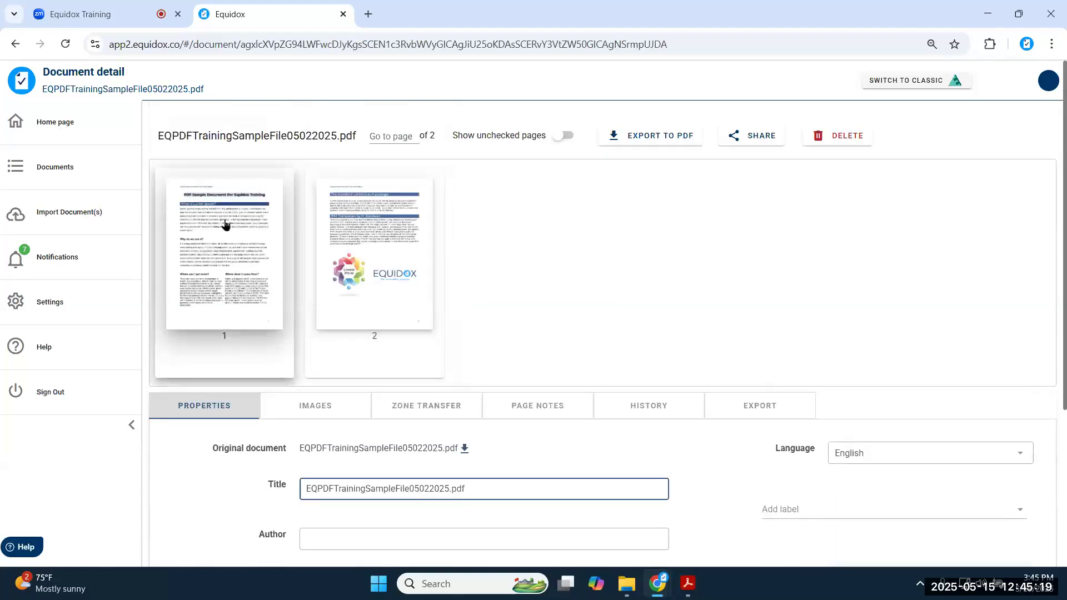
scroll(611, 300, "down", 1)
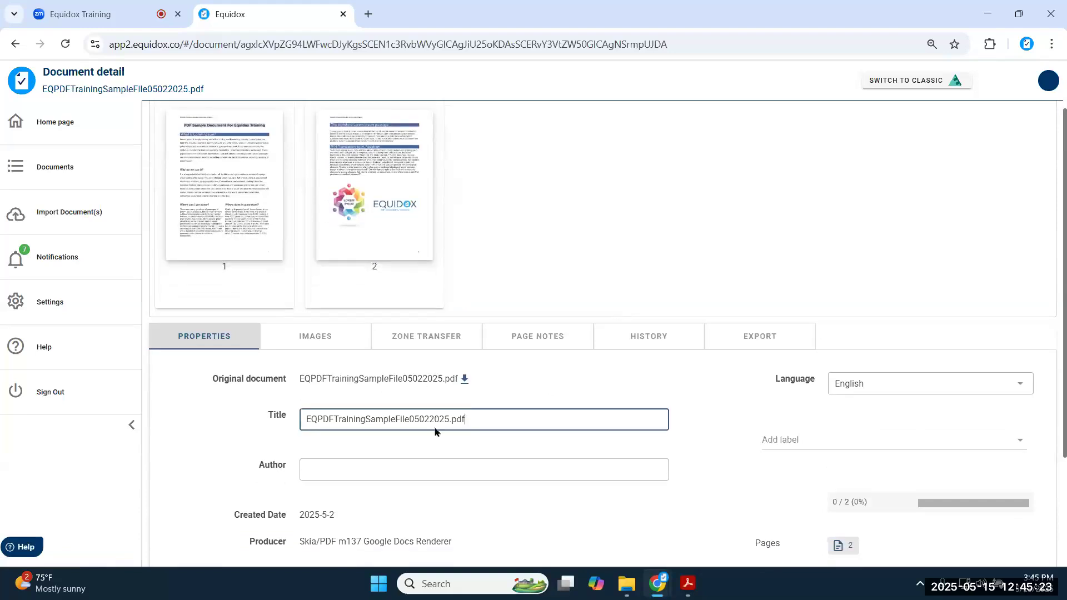
triple_click(394, 424)
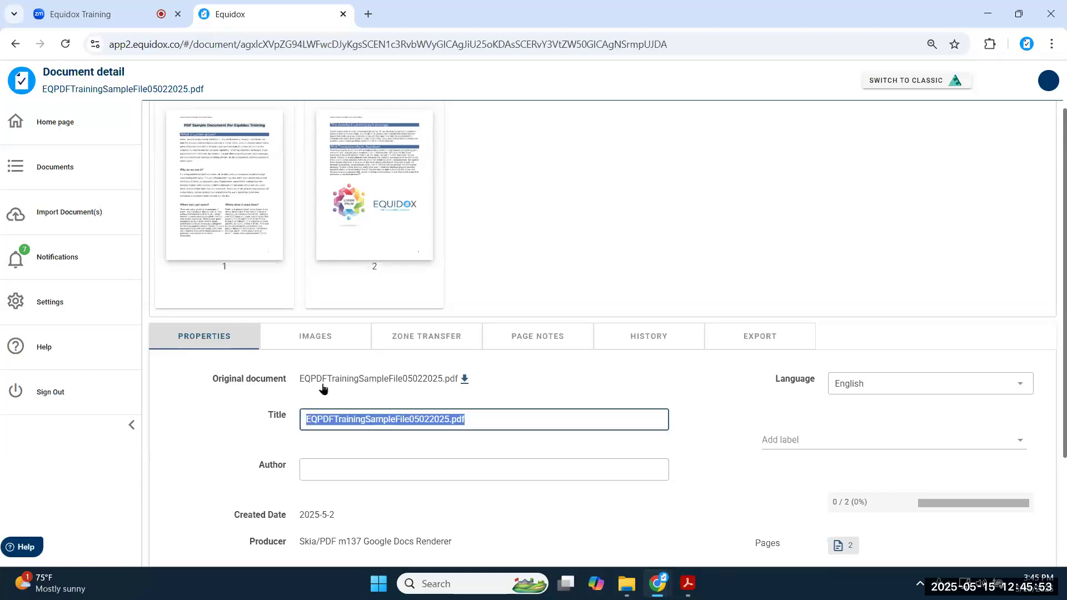
left_click(334, 419)
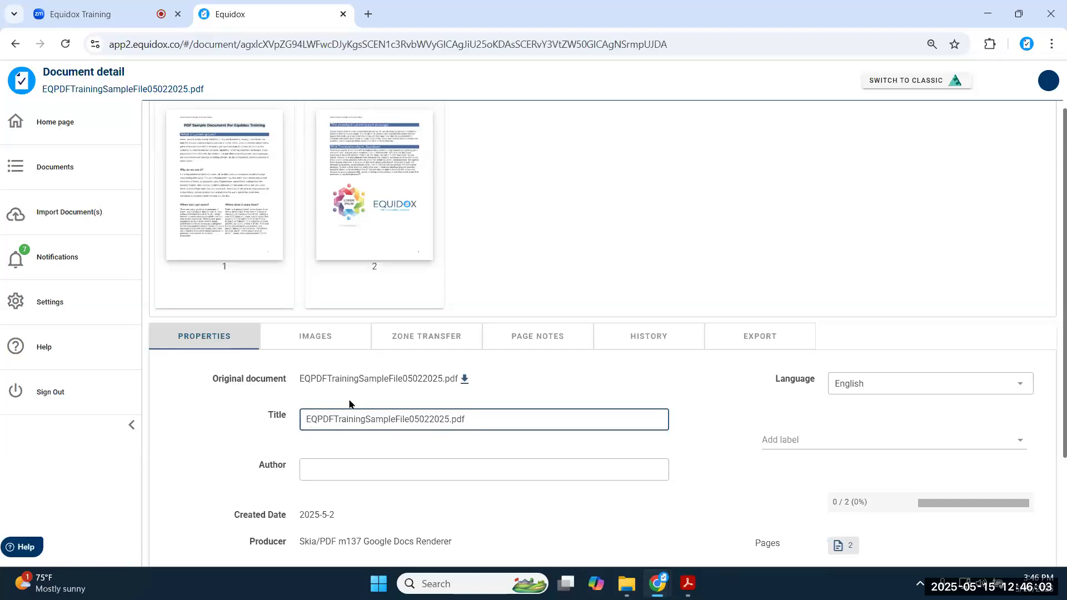
- Edit the title to 'Equidox PDF Training Sample File', removing the date and .pdf suffix
key("BackSpace")
type("quidox")
left_click(356, 419)
left_click(391, 421)
left_click(425, 421)
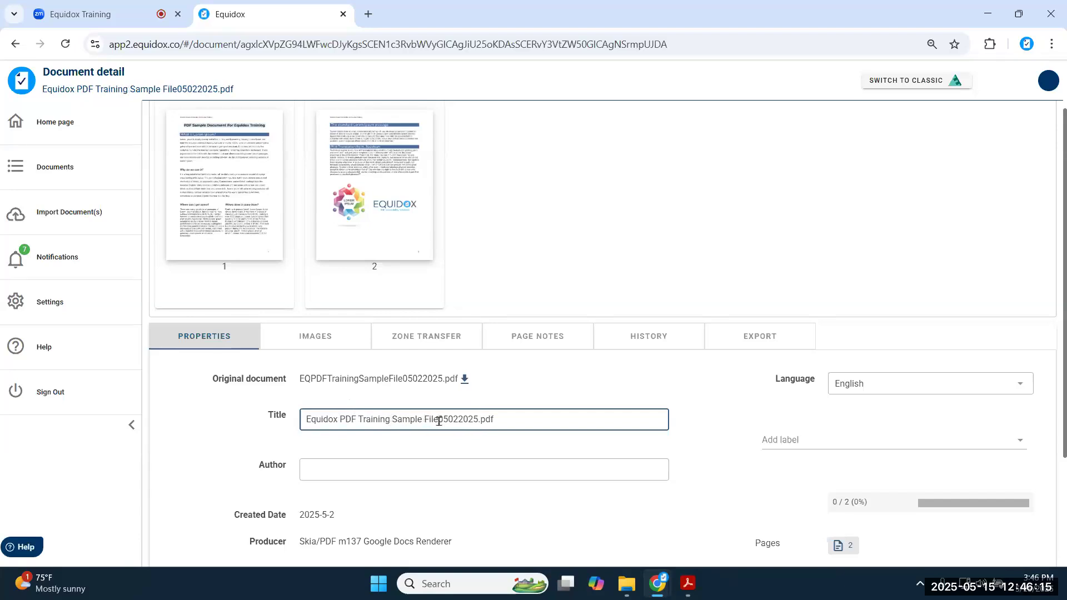
left_click(439, 421)
key("Delete")
key("Delete")
key("Delete")
key("Delete")
key("Delete")
key("Delete")
key("Delete")
key("Delete")
key("Delete")
key("Delete")
key("Delete")
key("Delete")
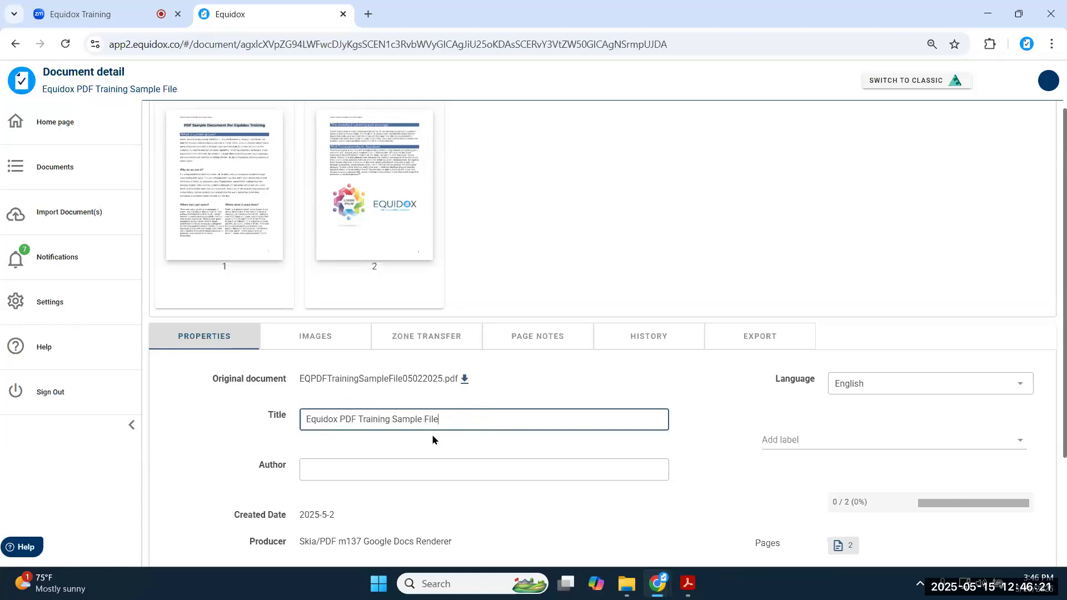
triple_click(373, 421)
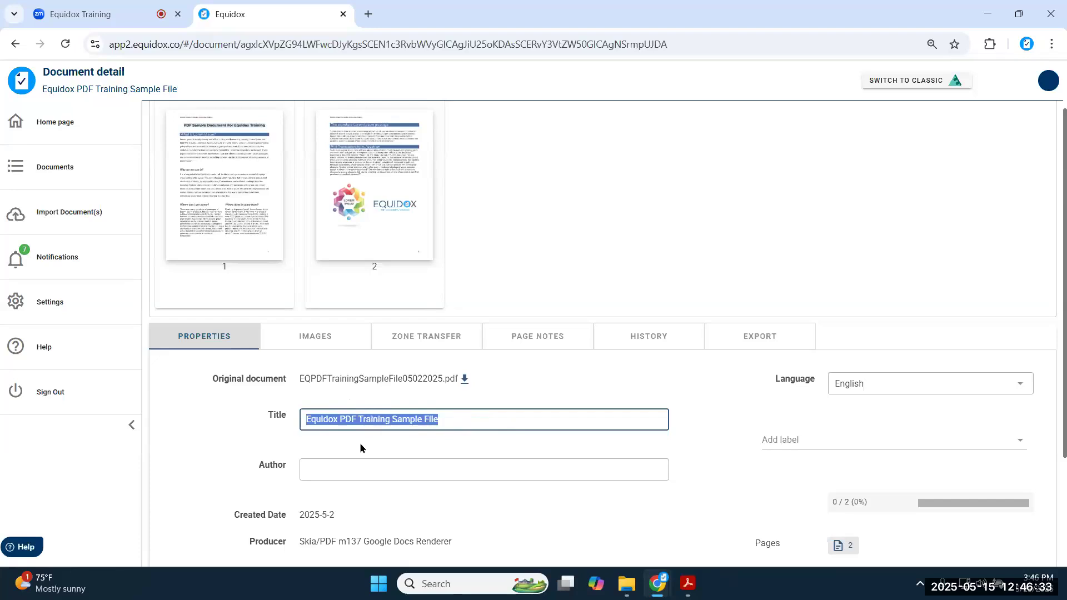
left_click(363, 475)
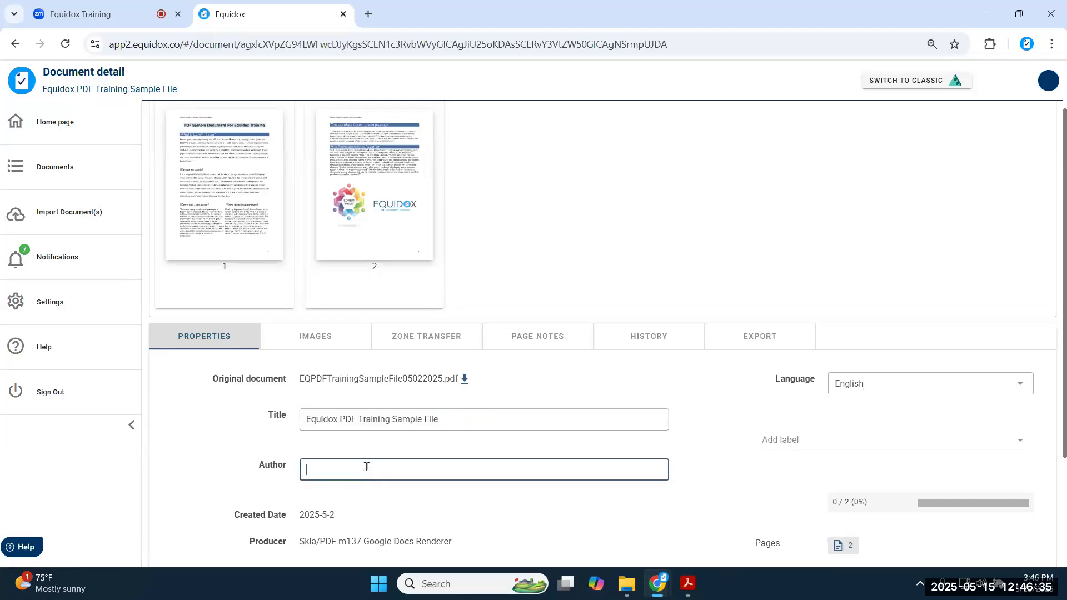
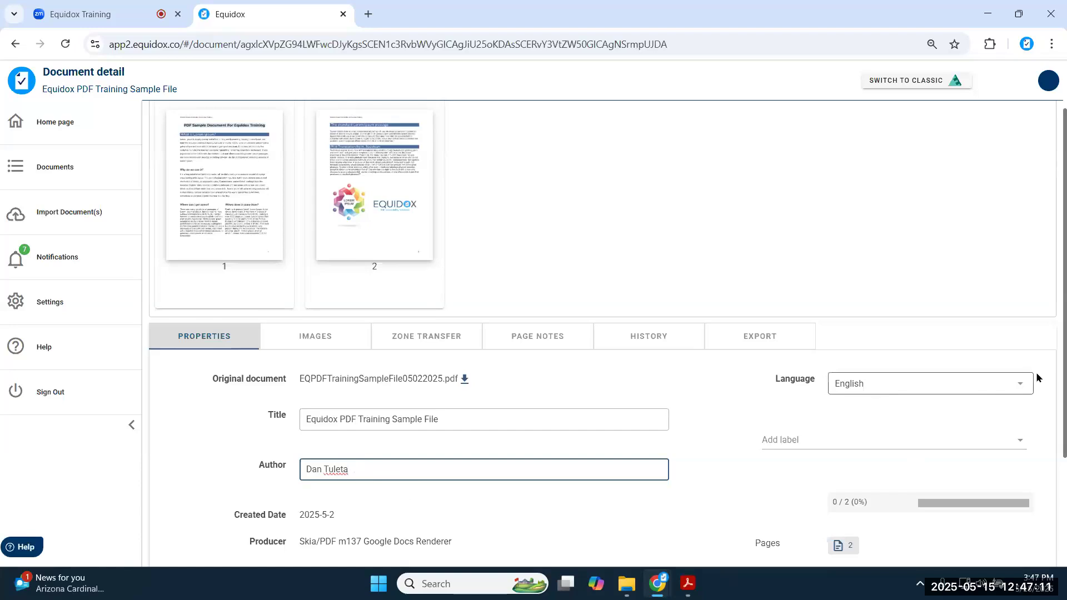
- Keep English as the document language, save the properties, and open page 1 for remediation
left_click(1025, 392)
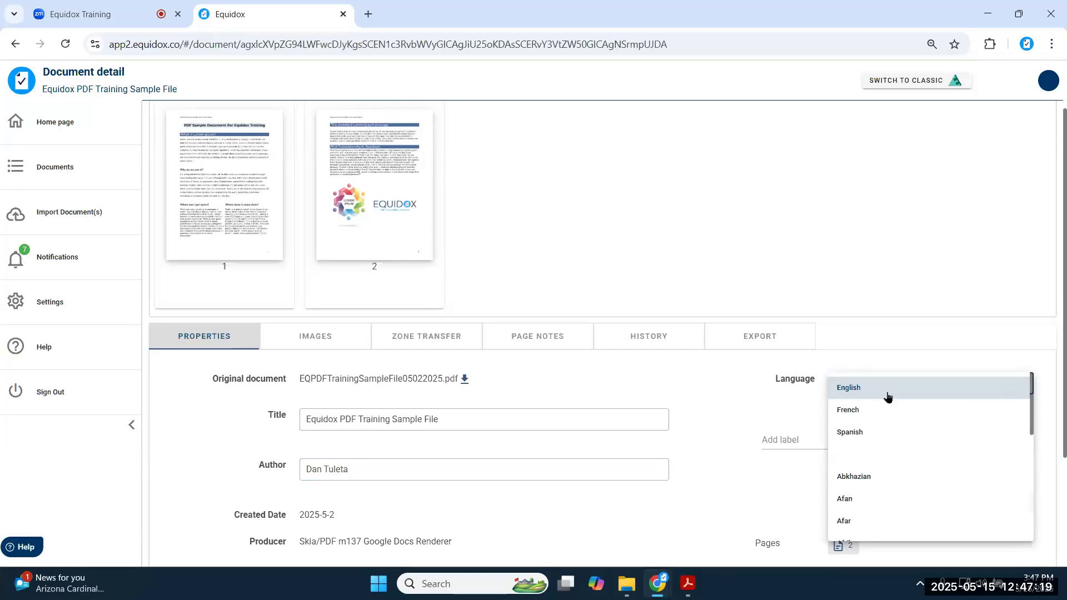
scroll(883, 398, "down", 5)
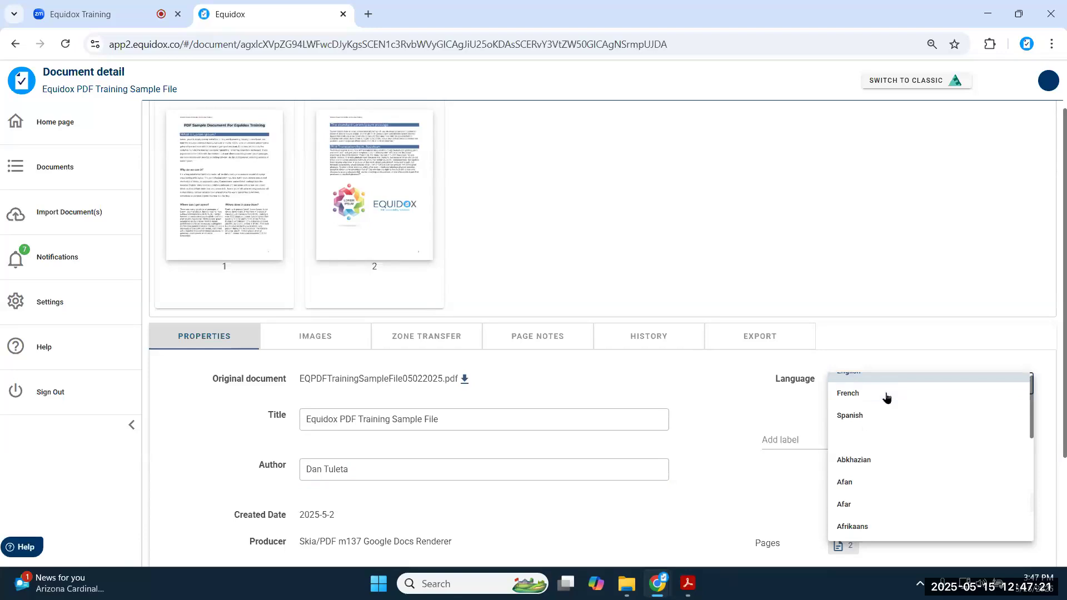
scroll(873, 401, "down", 10)
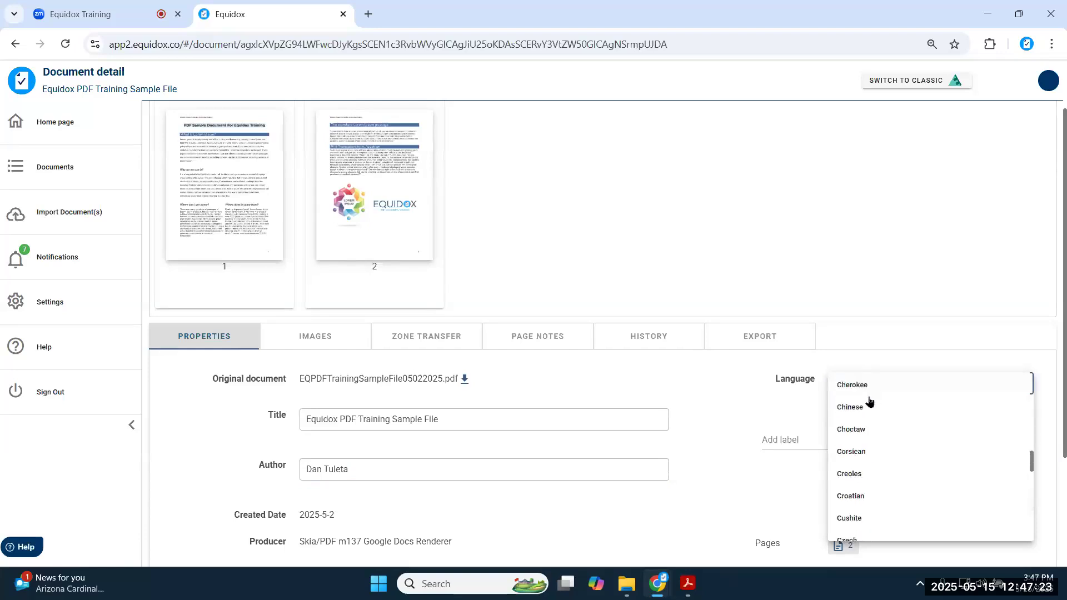
scroll(869, 401, "down", 8)
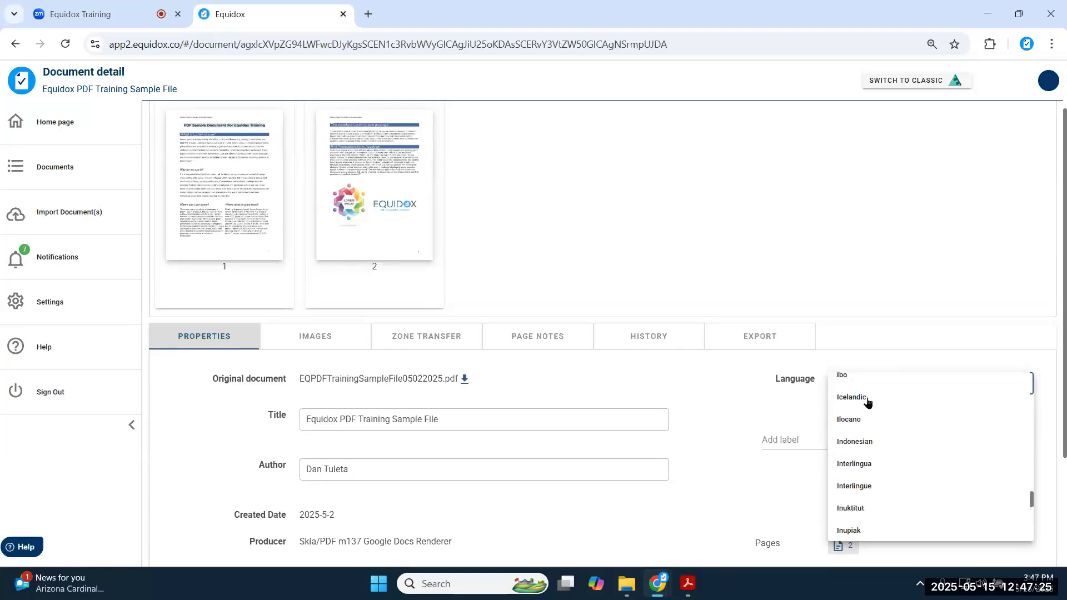
left_click(718, 401)
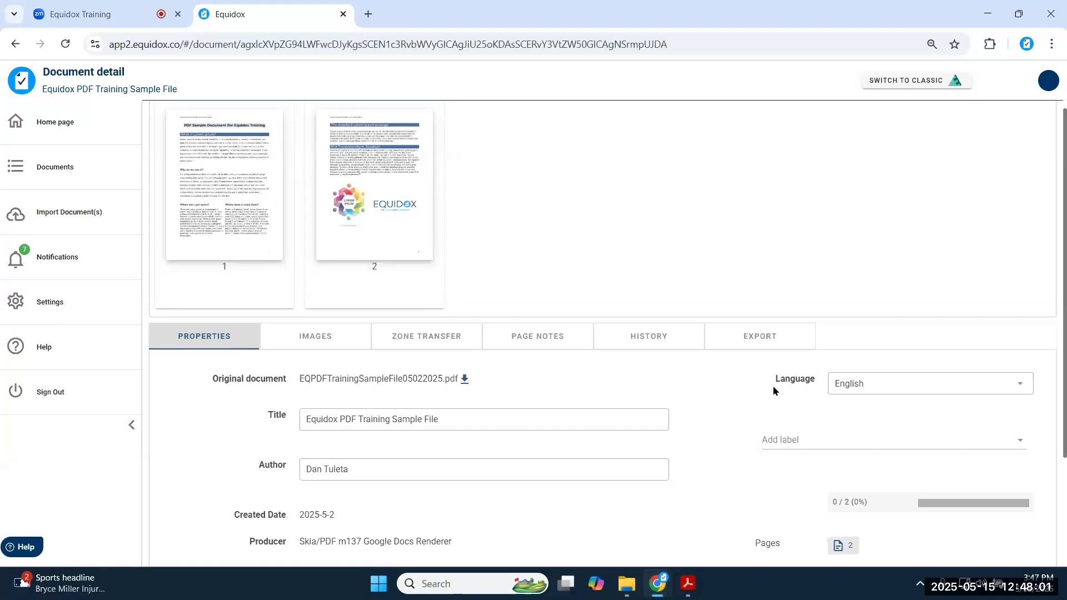
left_click(1020, 384)
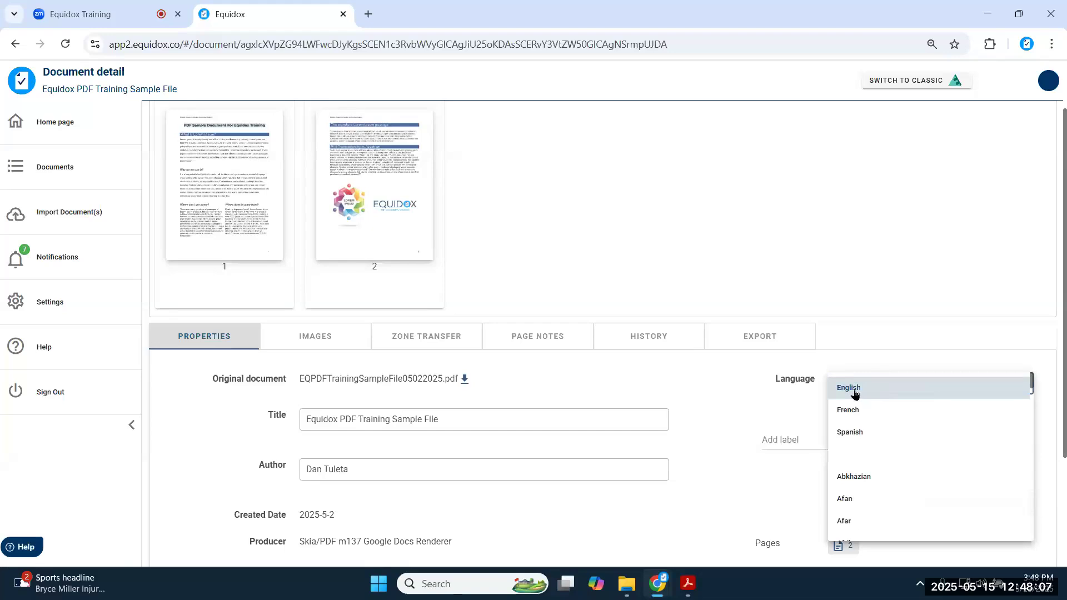
left_click(695, 392)
scroll(697, 392, "down", 3)
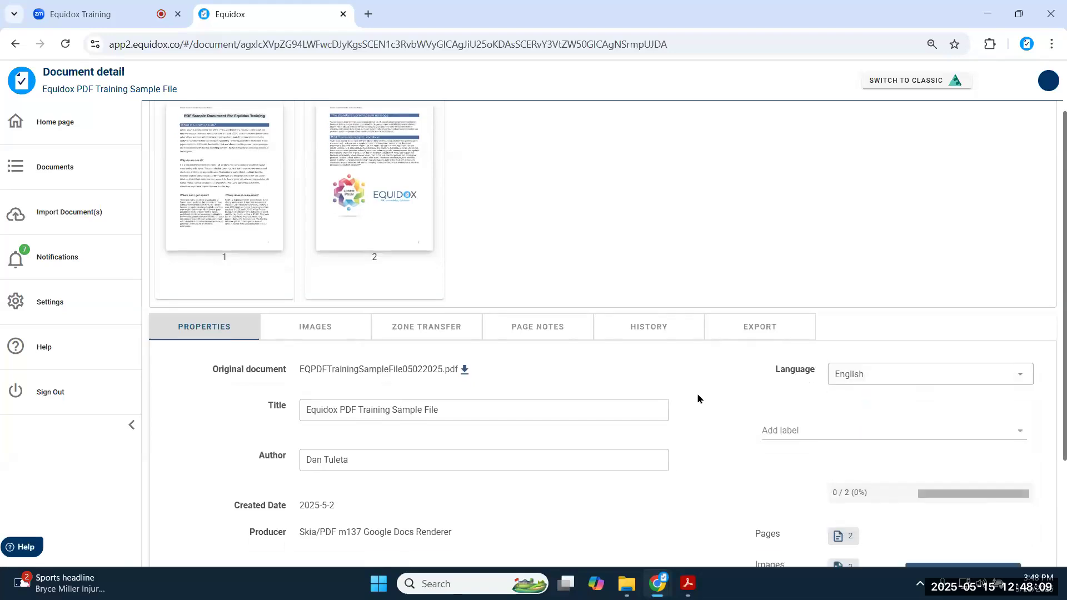
left_click(974, 450)
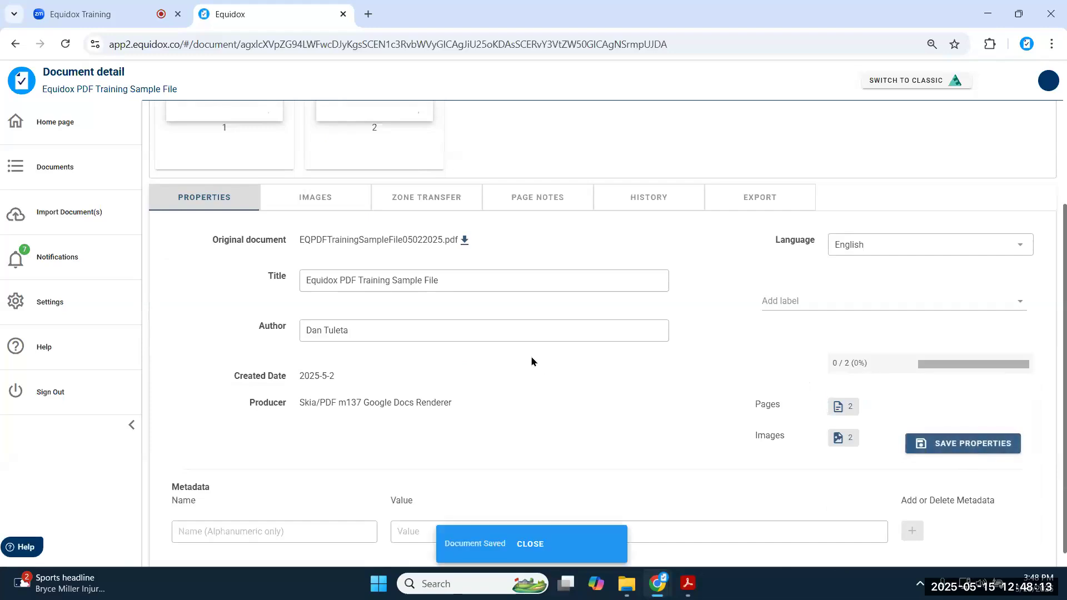
scroll(531, 359, "up", 4)
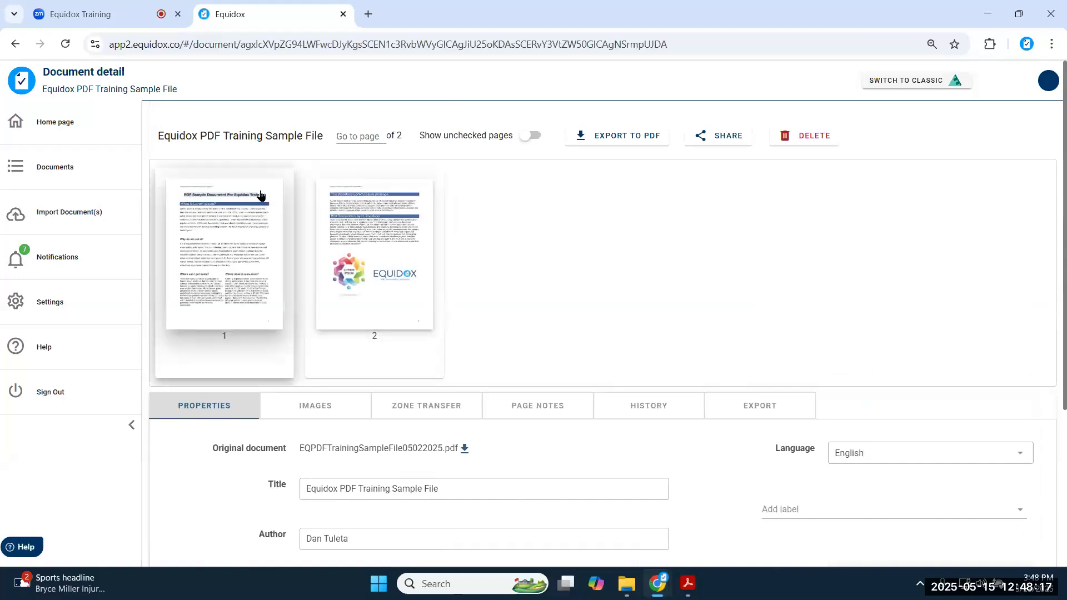
left_click(211, 221)
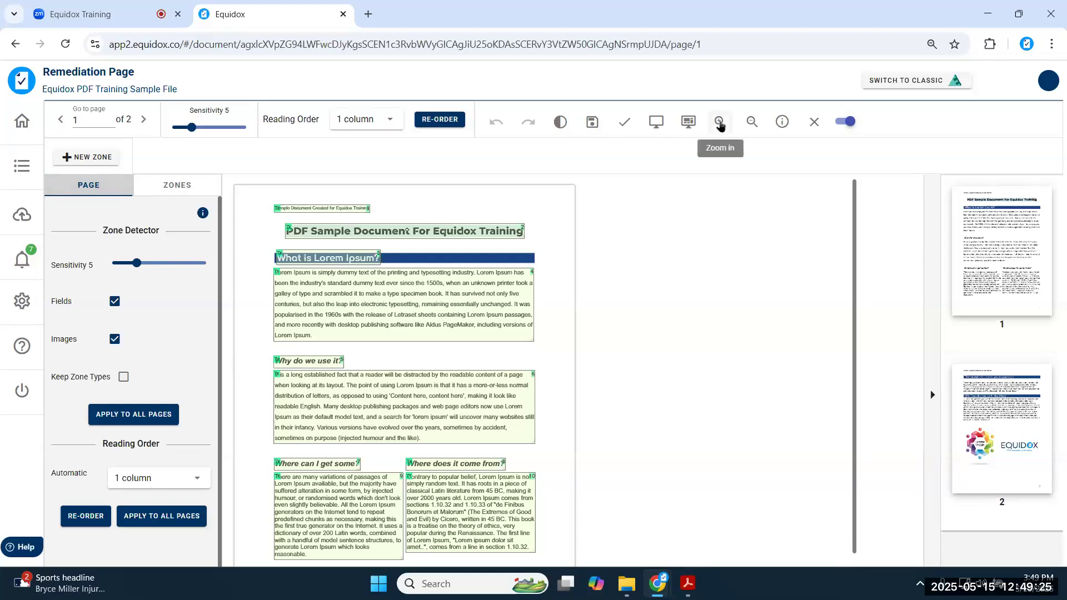
- Zoom in twice on page 1, hide the thumbnail panel, and review zones 1–6
left_click(719, 122)
left_click(719, 122)
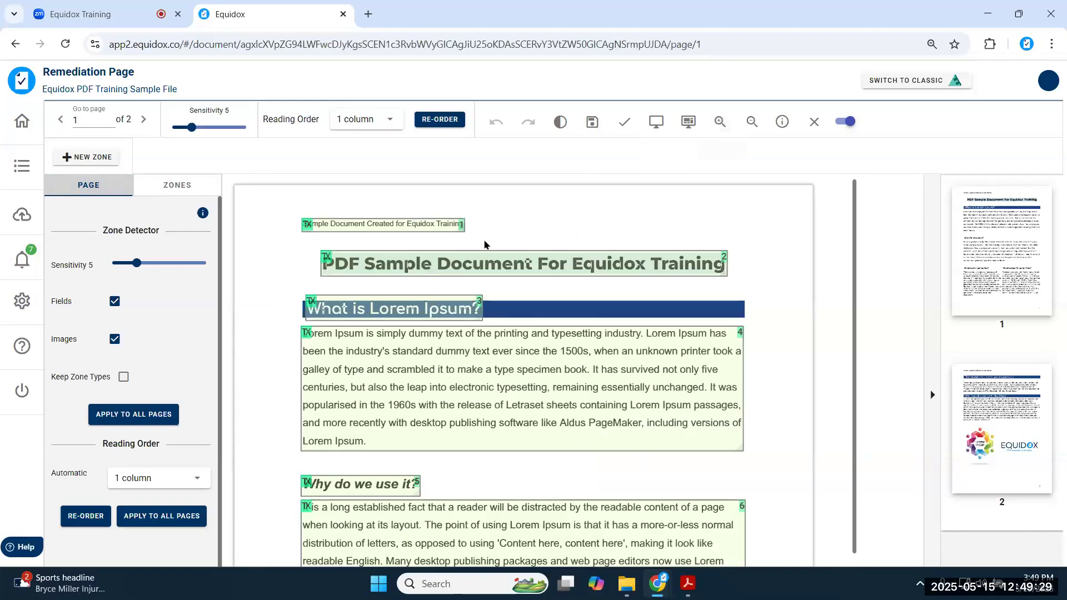
left_click(930, 323)
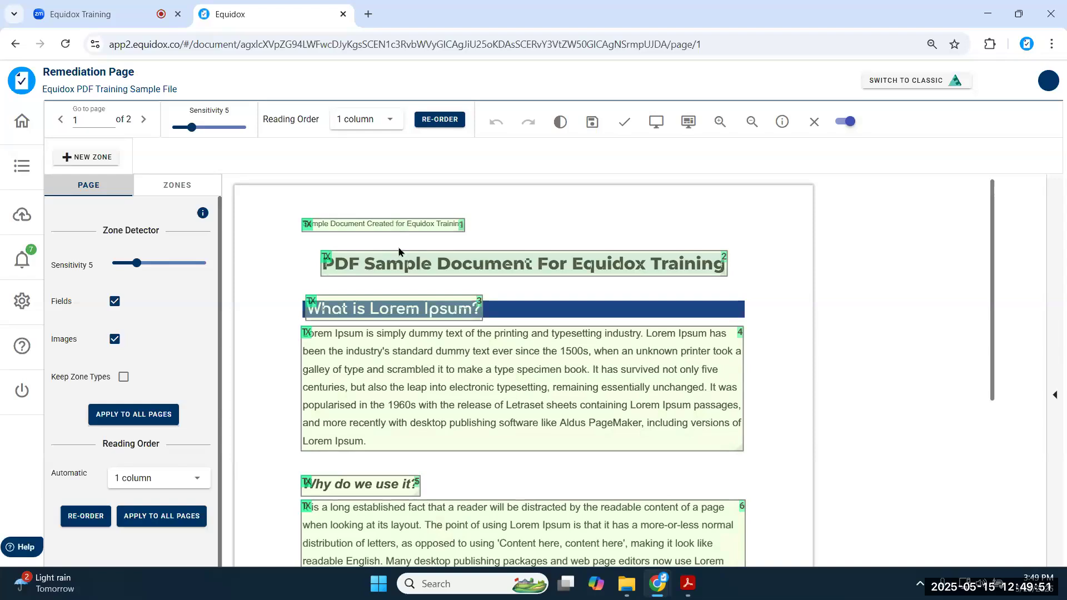
scroll(400, 399, "down", 1)
scroll(400, 399, "down", 6)
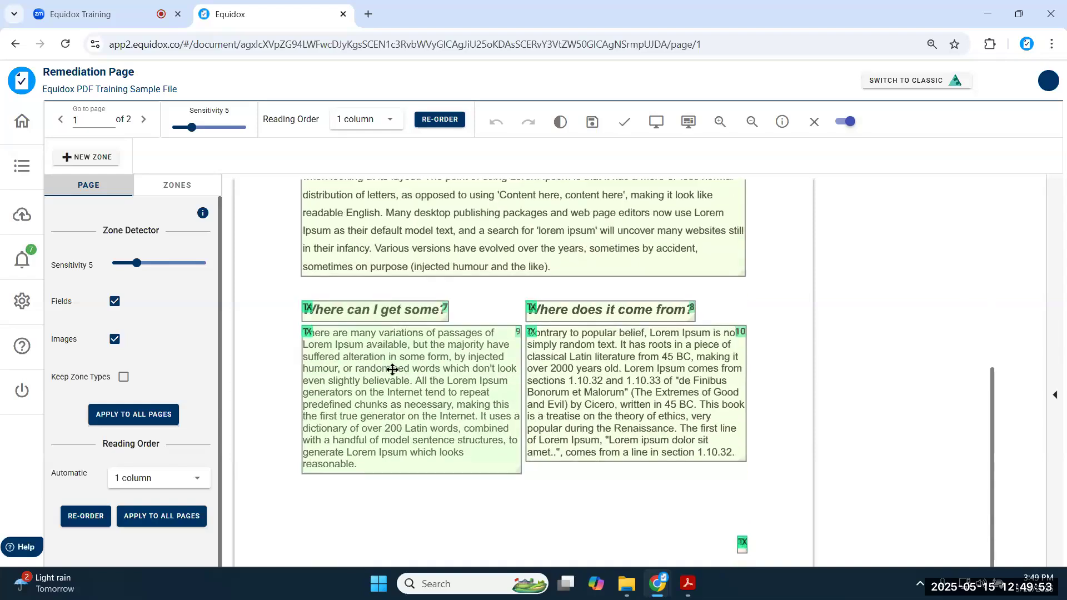
scroll(388, 368, "up", 1)
scroll(388, 369, "up", 5)
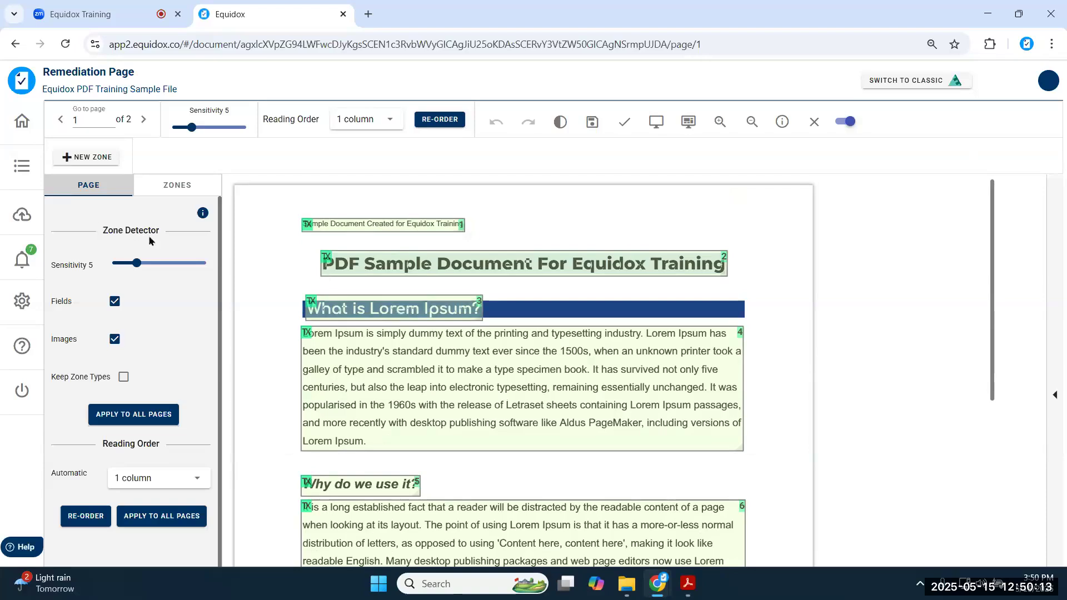
- Set the Zone Detector sensitivity to 1 and inspect the resulting 22 line-level zones
left_click(138, 265)
left_click(86, 192)
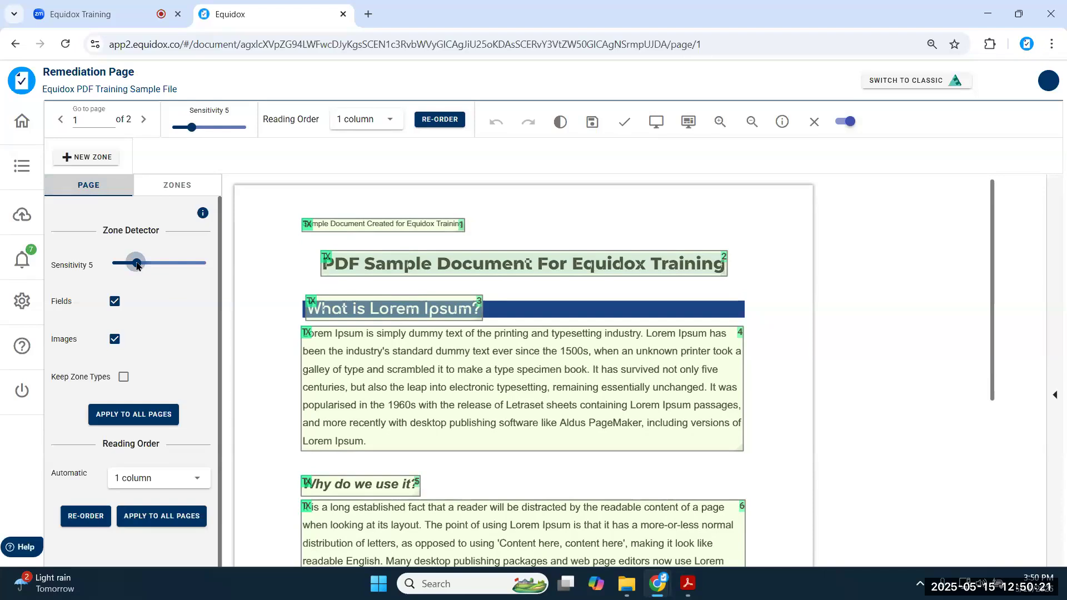
left_click_drag(137, 266, 114, 233)
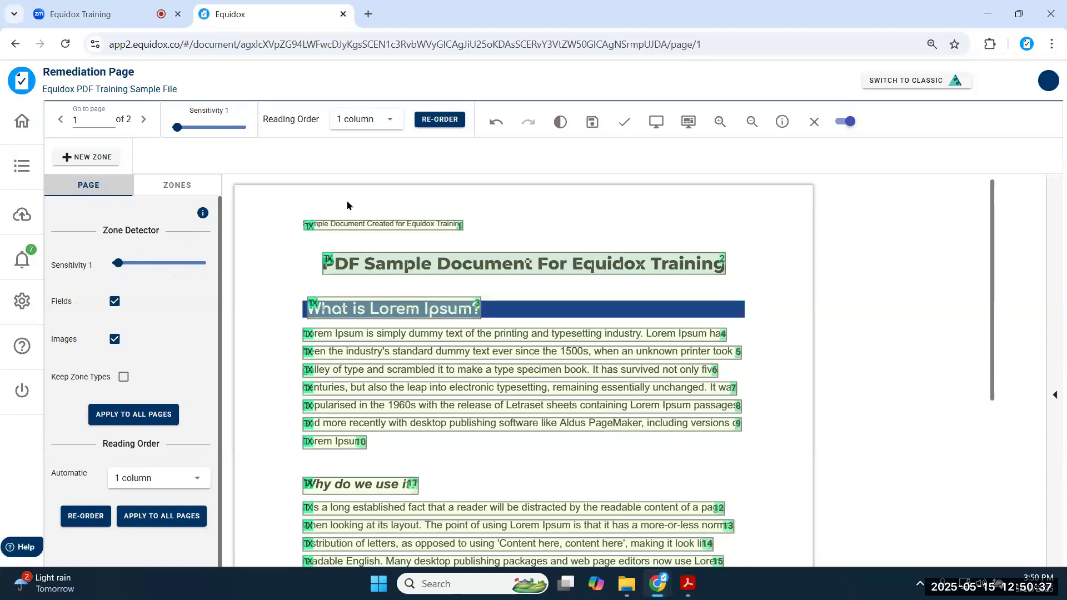
scroll(348, 216, "down", 5)
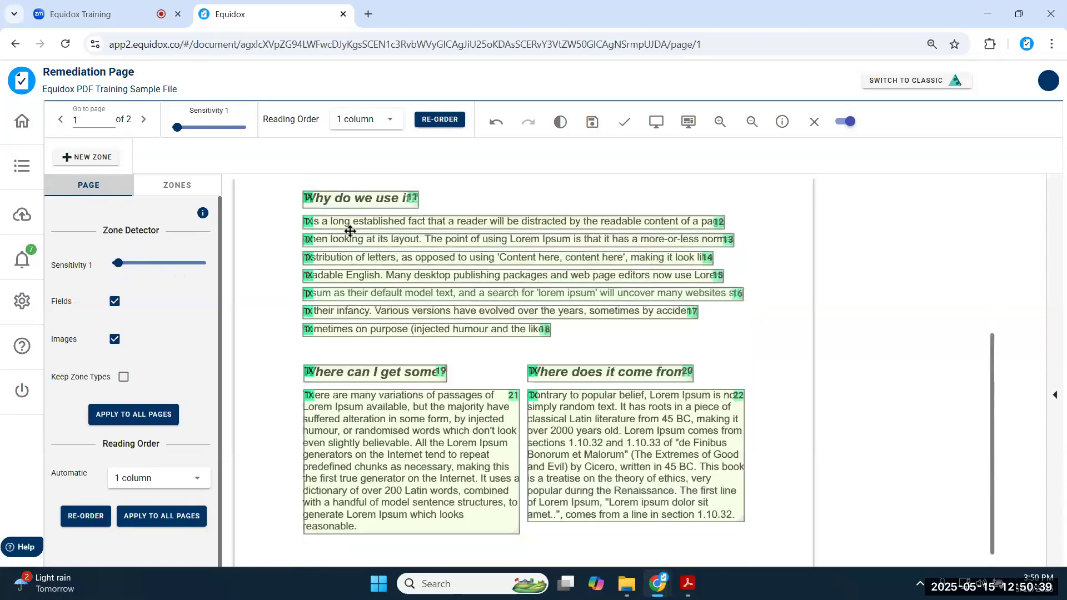
scroll(348, 216, "up", 4)
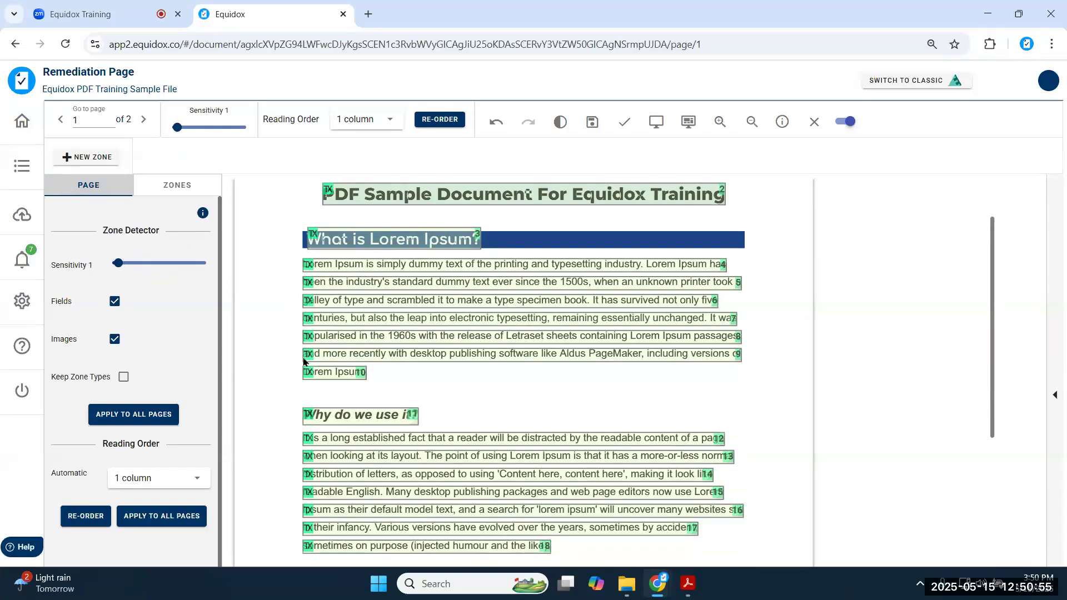
left_click(128, 266)
left_click_drag(128, 266, 231, 284)
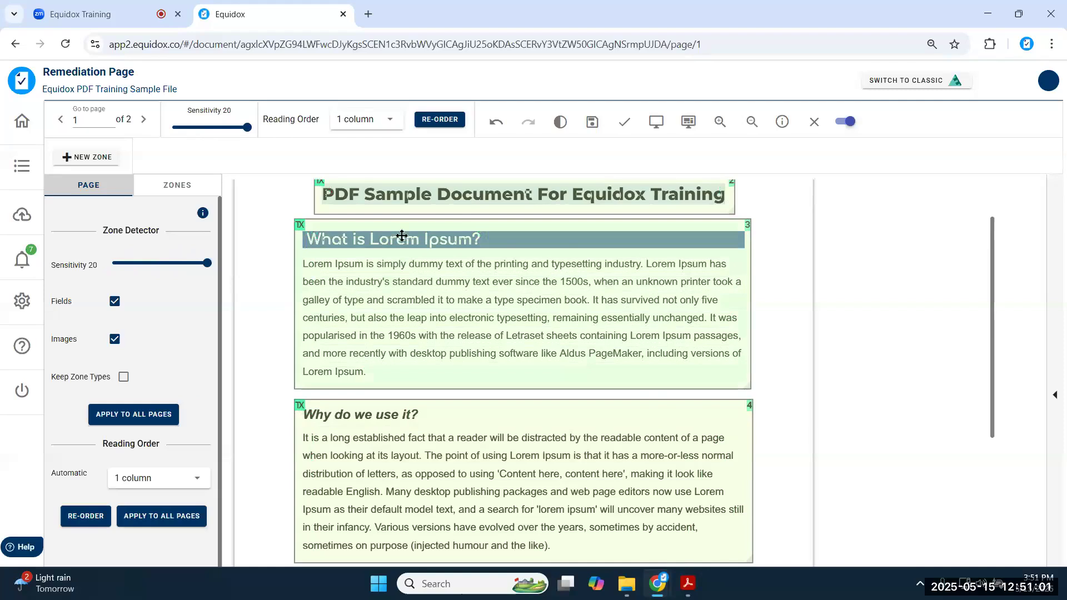
scroll(400, 239, "down", 3)
scroll(402, 236, "down", 1)
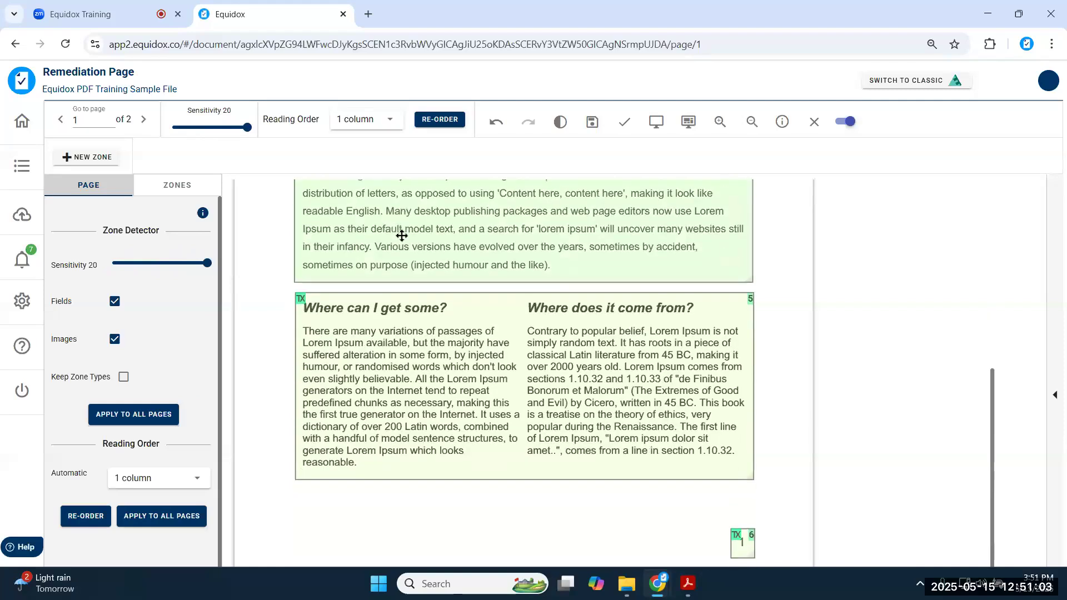
scroll(402, 236, "up", 2)
scroll(402, 235, "up", 4)
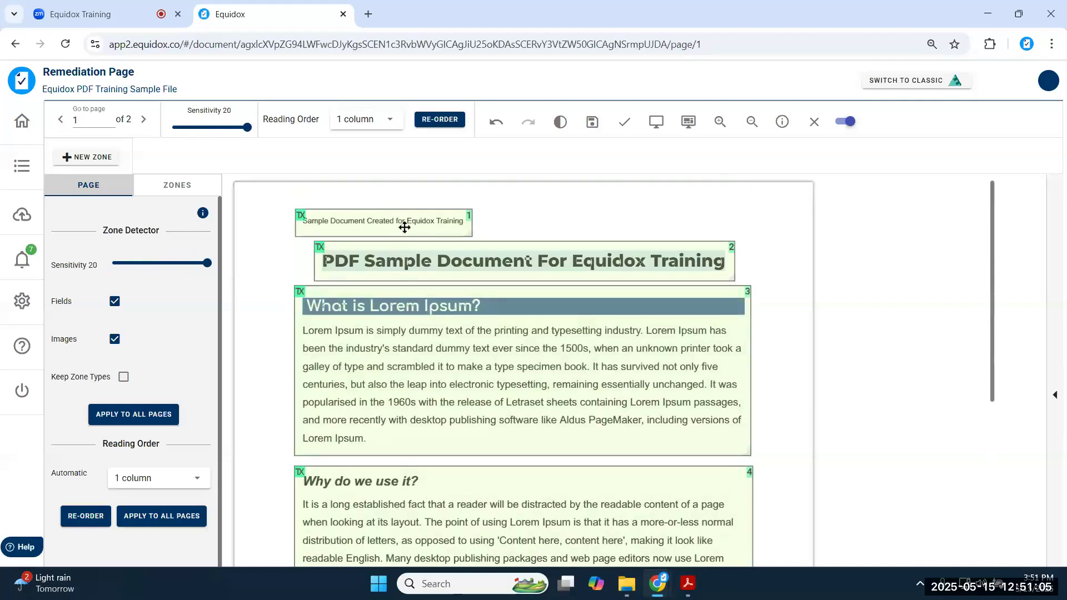
scroll(428, 389, "down", 1)
scroll(431, 416, "down", 5)
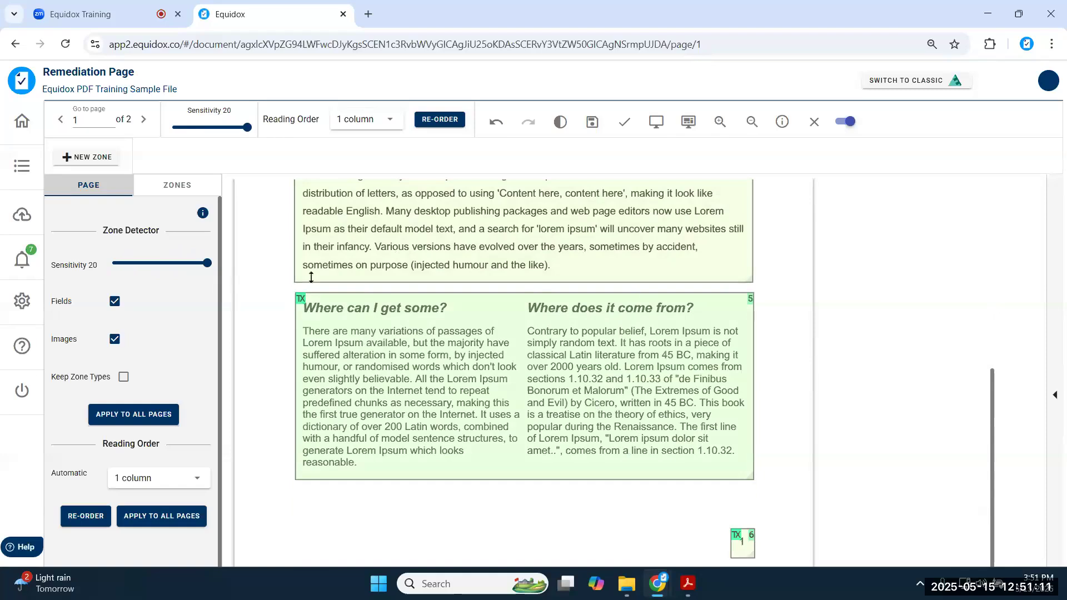
scroll(333, 284, "up", 3)
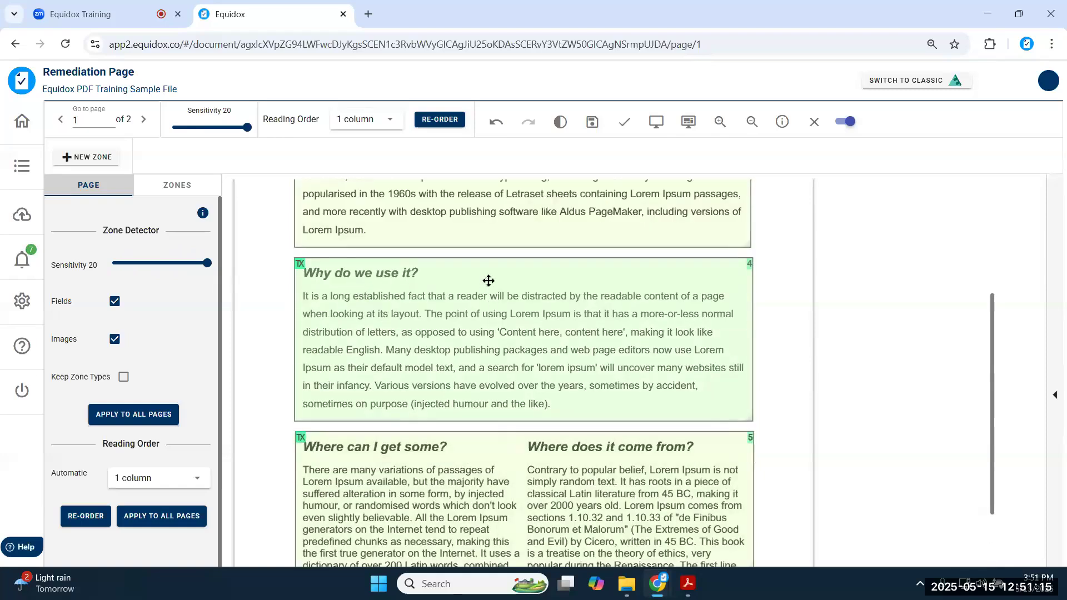
scroll(440, 279, "up", 5)
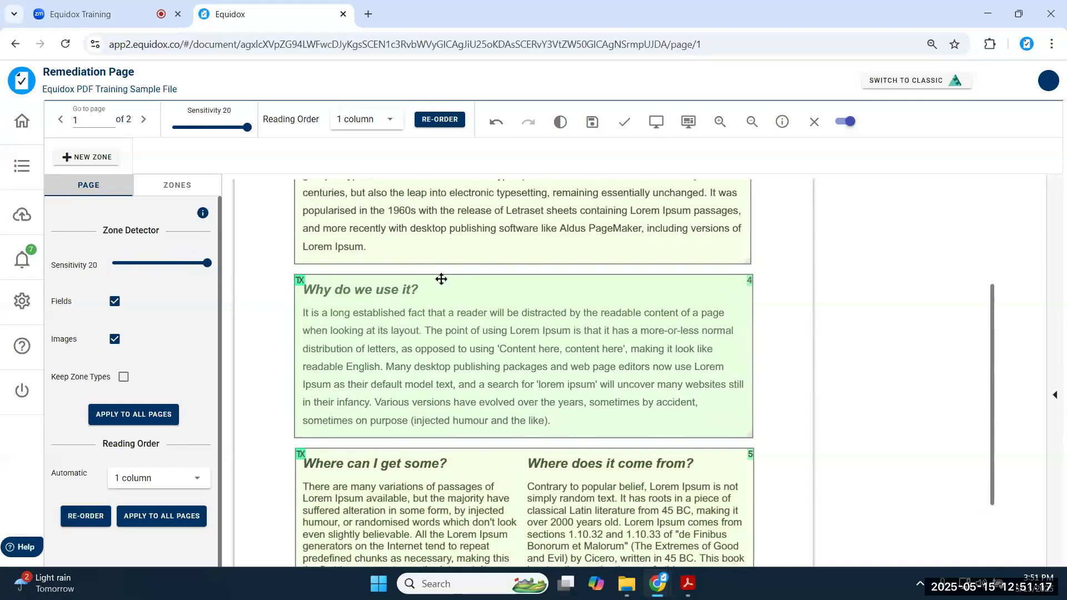
- Lower the sensitivity from 20 to 6, giving six zones from header line to 'Why do we use it?'
left_click_drag(207, 264, 143, 267)
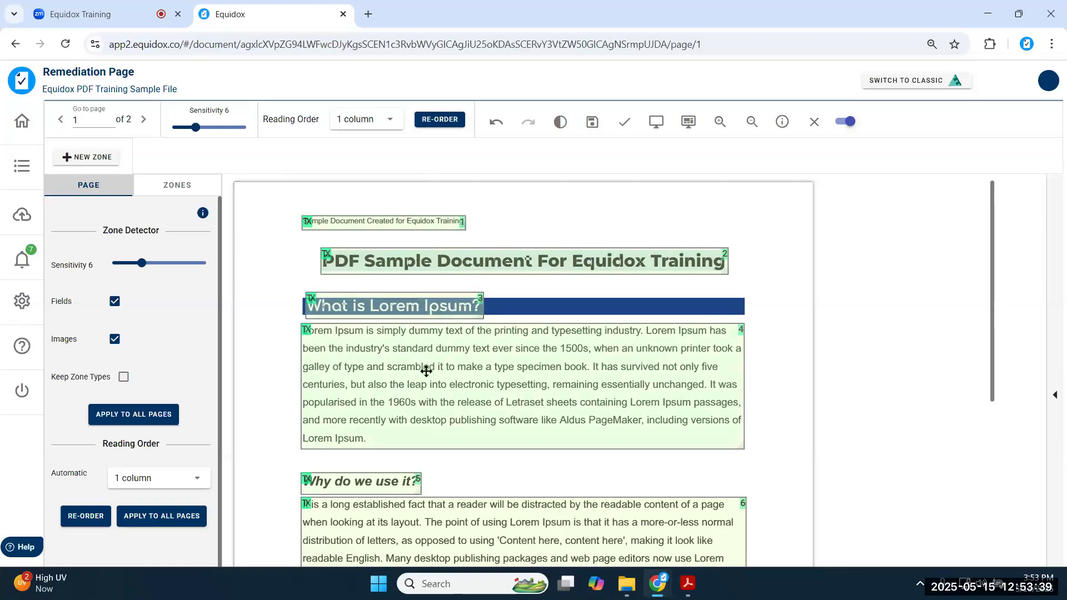
left_click(195, 482)
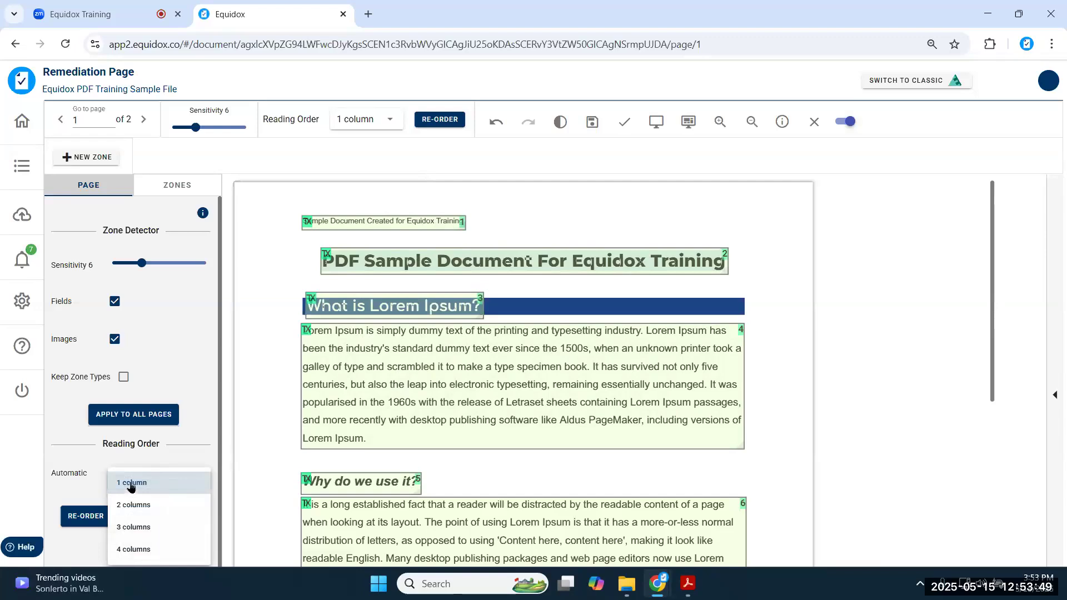
left_click(86, 486)
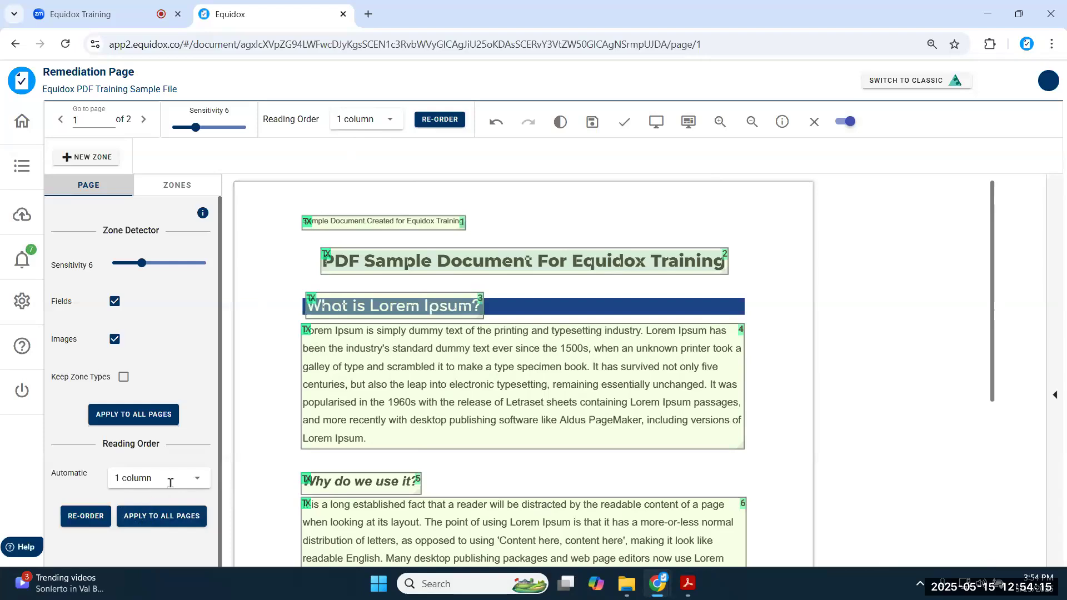
left_click(195, 489)
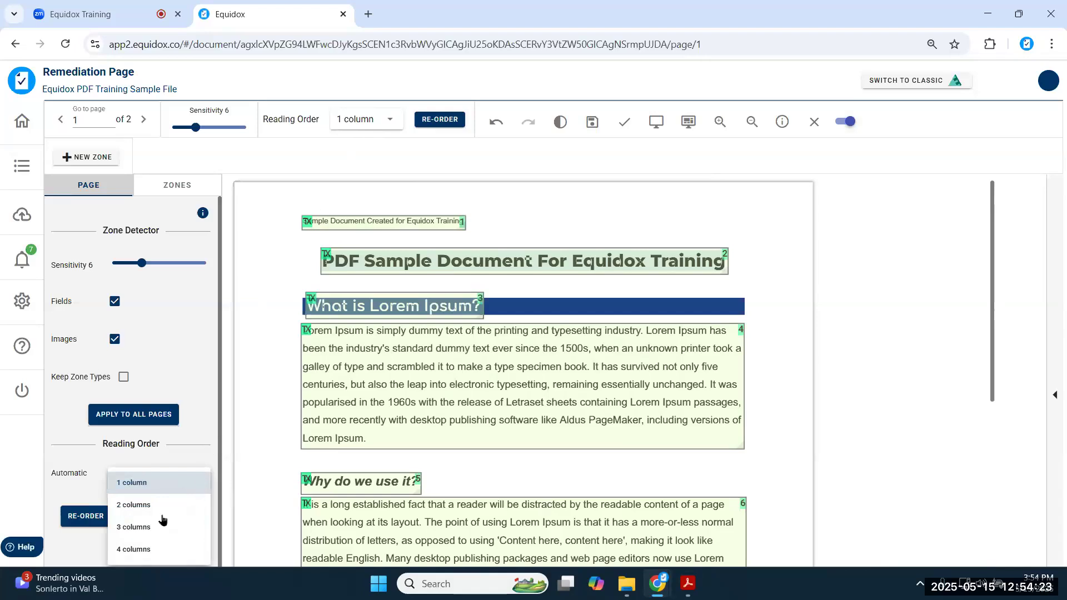
left_click(187, 443)
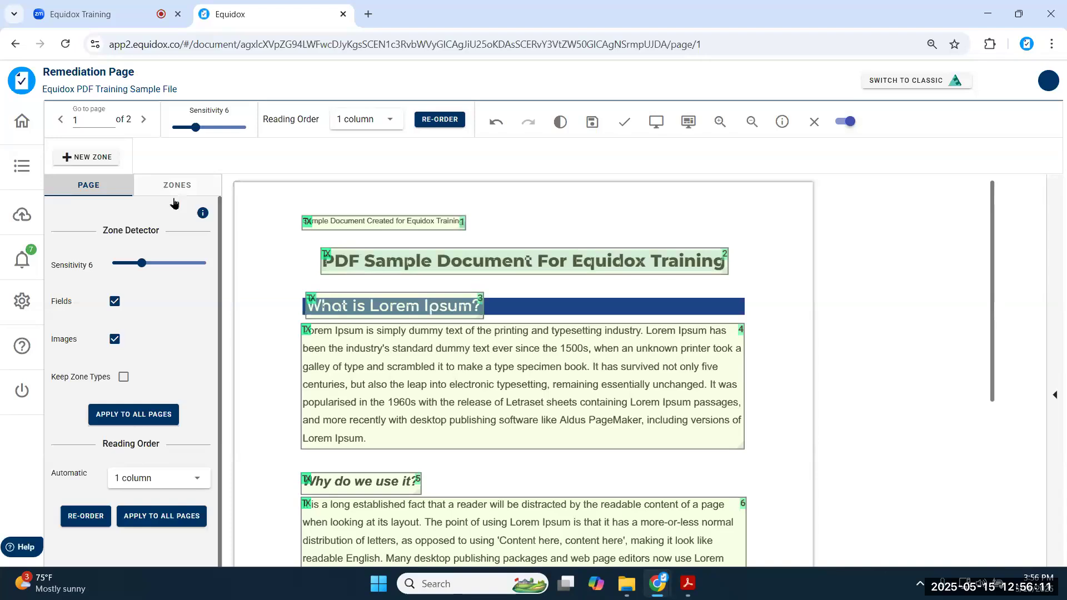
left_click(431, 262)
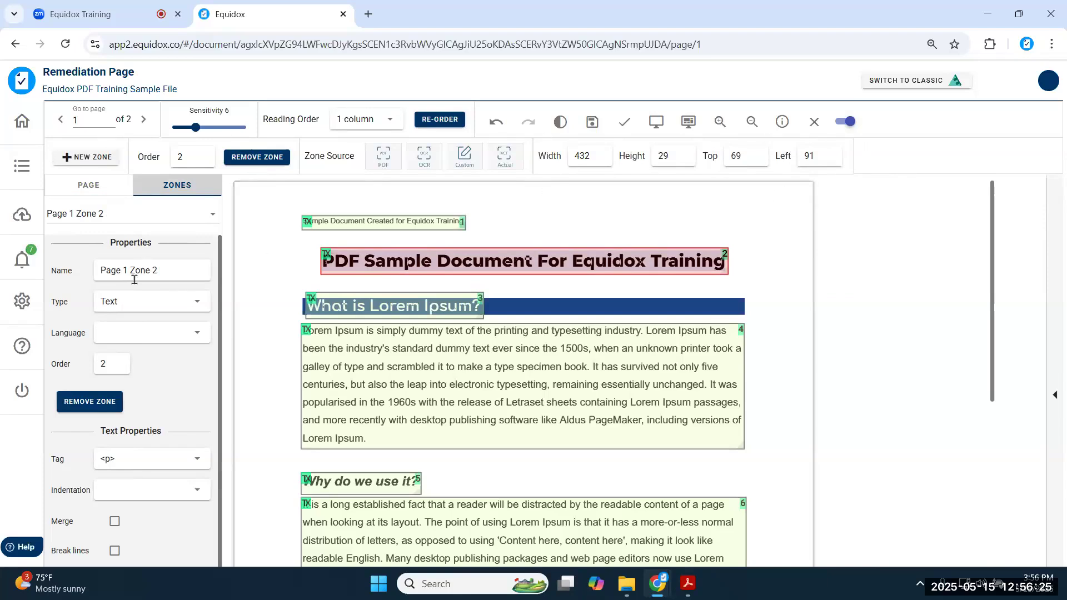
- Check Page 1 Zone 2's properties (Text, <p>) and switch off the extended zone toolbar
scroll(135, 280, "down", 5)
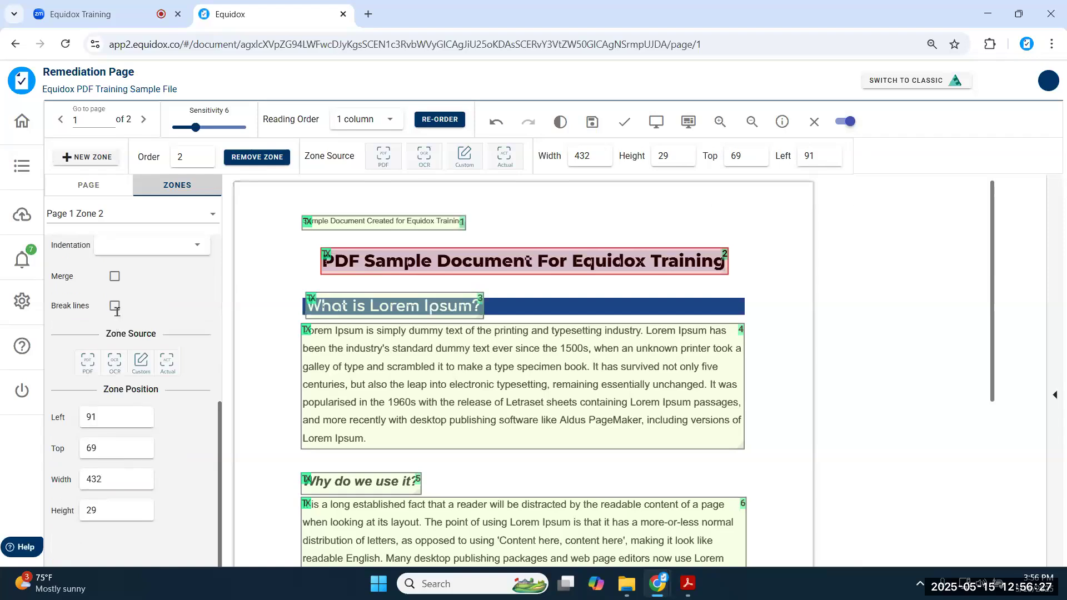
scroll(117, 311, "up", 5)
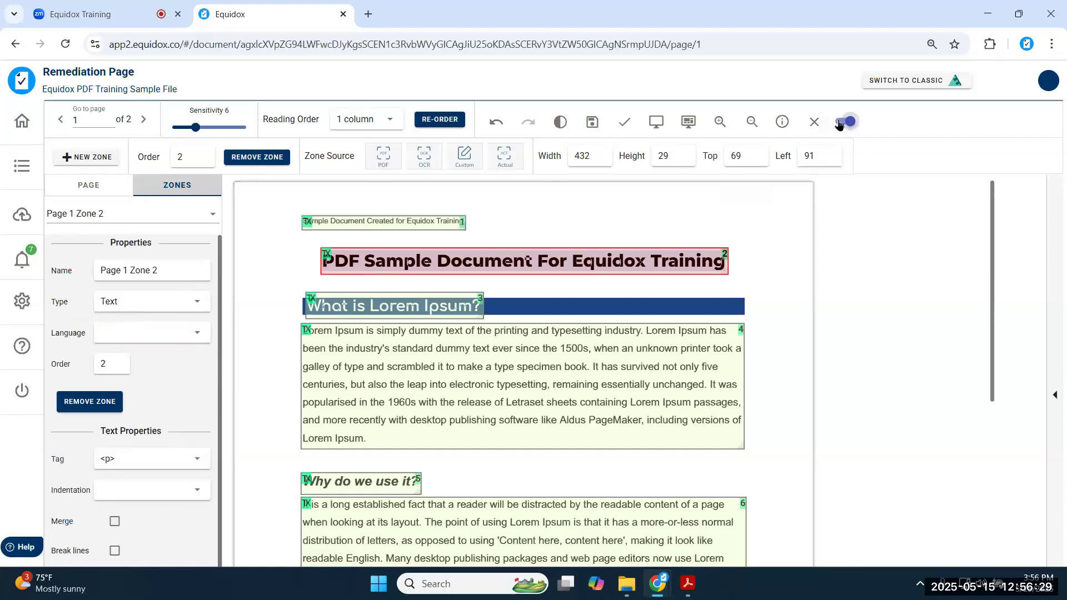
left_click(840, 122)
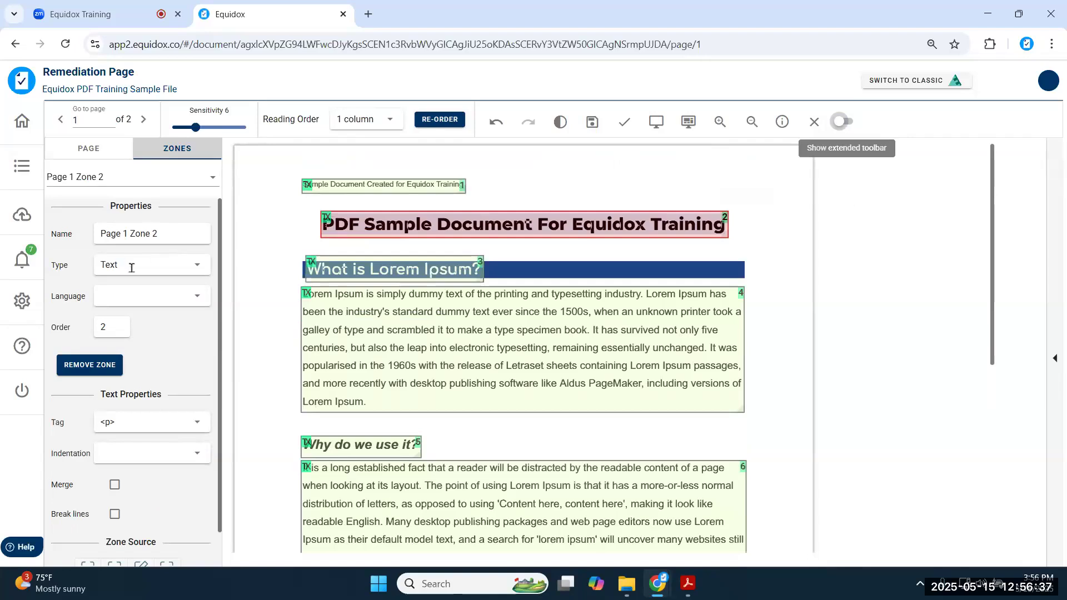
- Show the extended zone toolbar, then hide it again
scroll(131, 268, "down", 1)
scroll(131, 269, "down", 5)
scroll(122, 295, "up", 5)
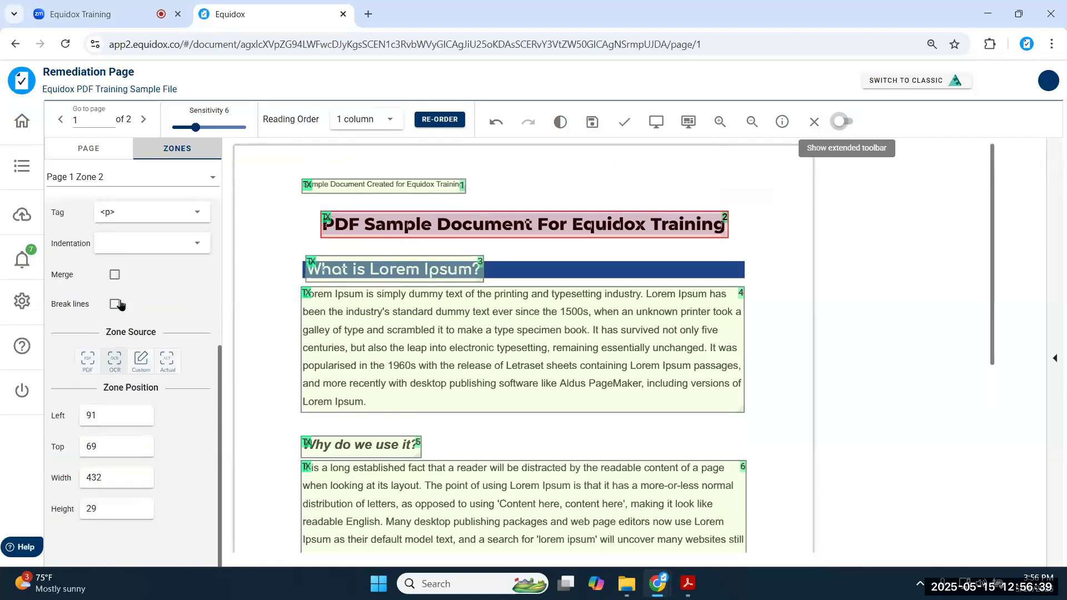
left_click(842, 121)
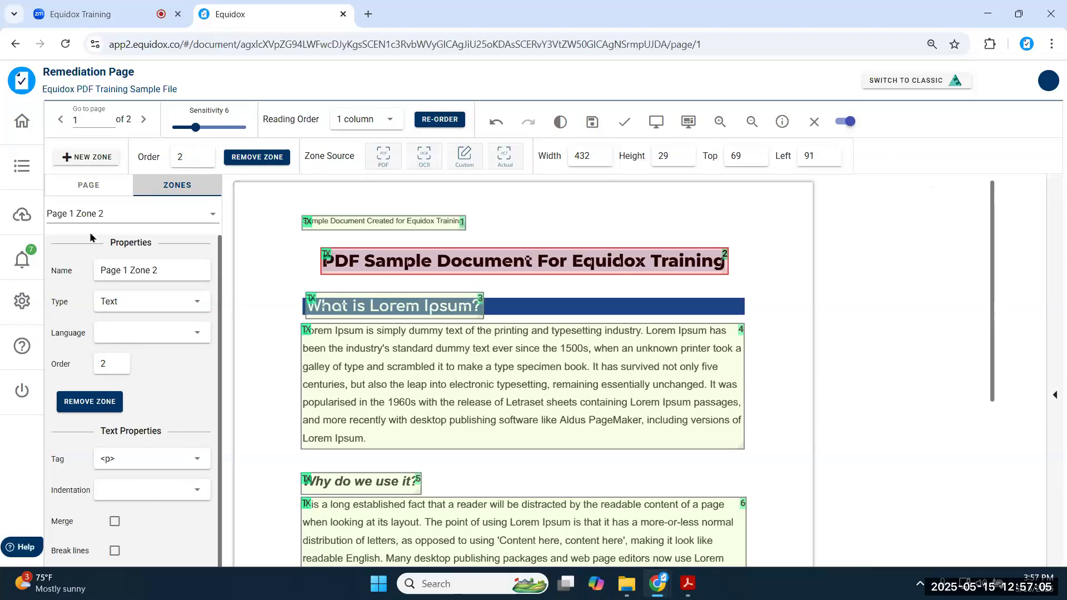
scroll(118, 356, "down", 5)
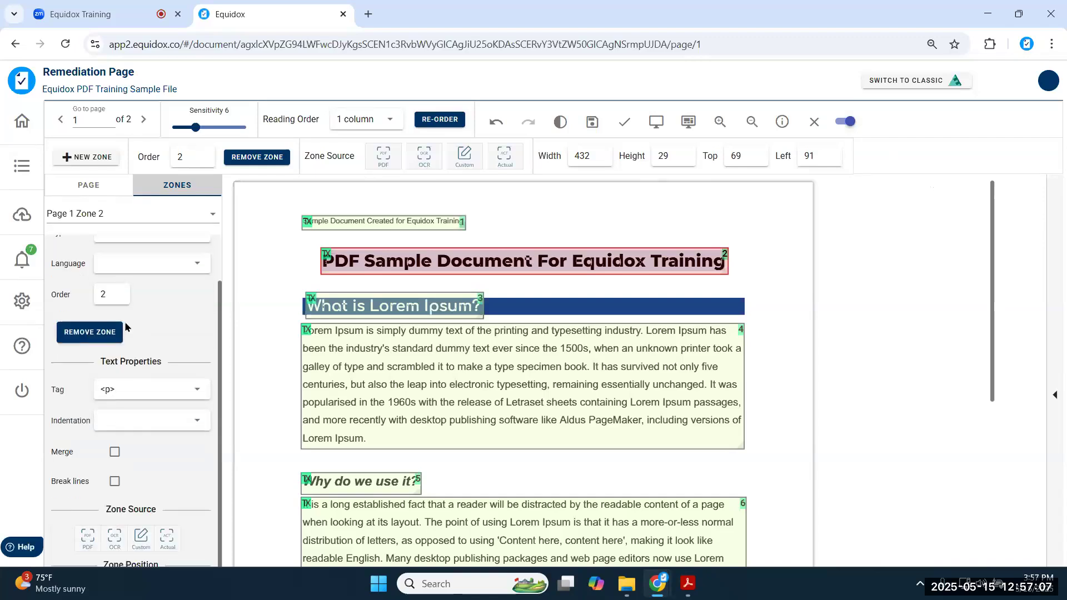
scroll(121, 373, "up", 5)
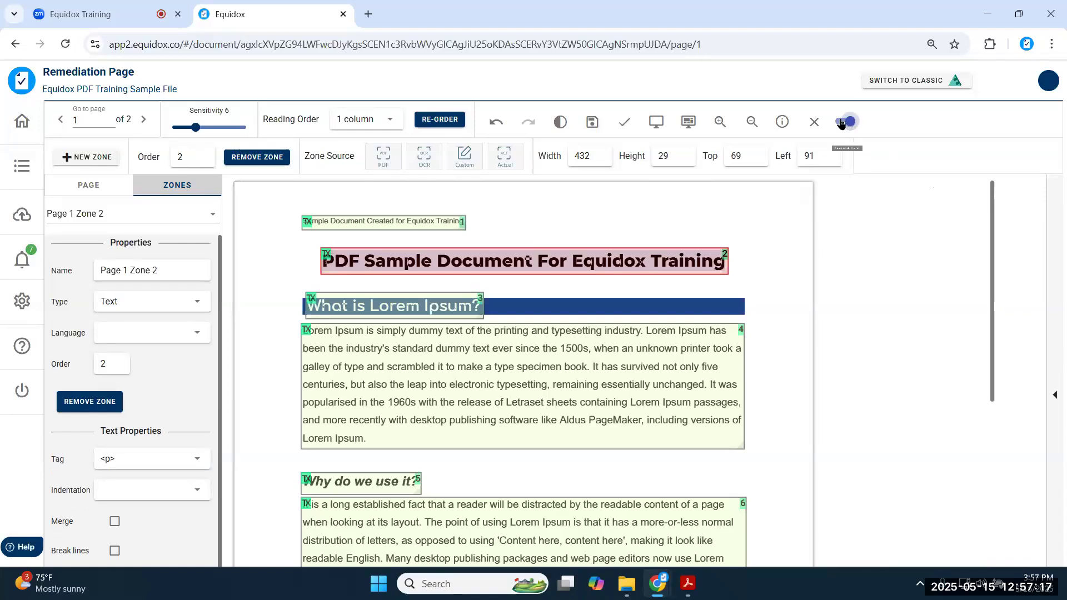
left_click(842, 122)
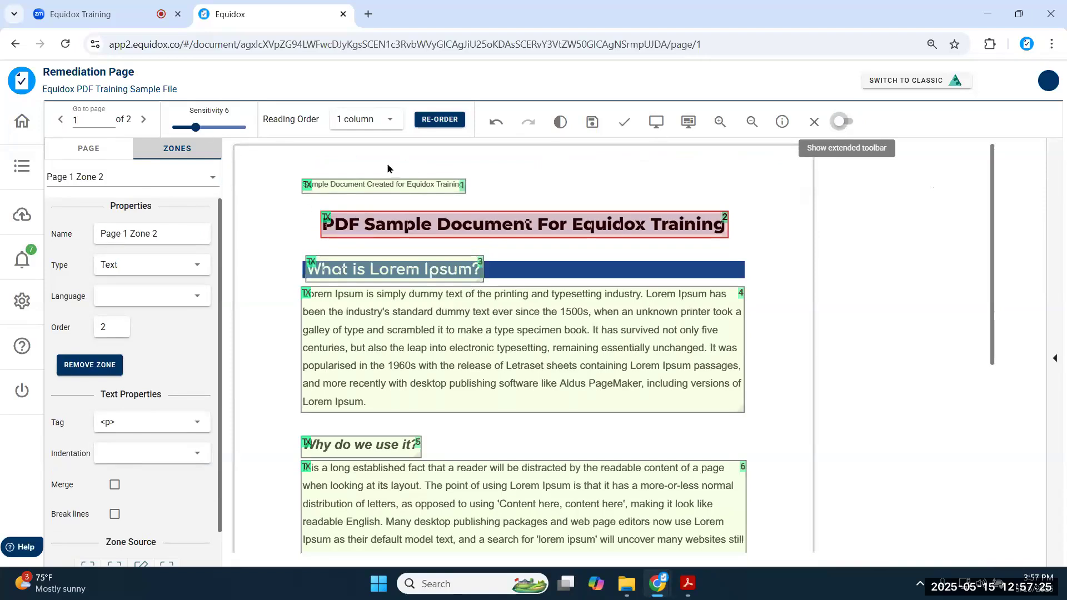
- Leave the extra zone controls hidden and show thumbnails of pages 1 and 2
left_click(841, 123)
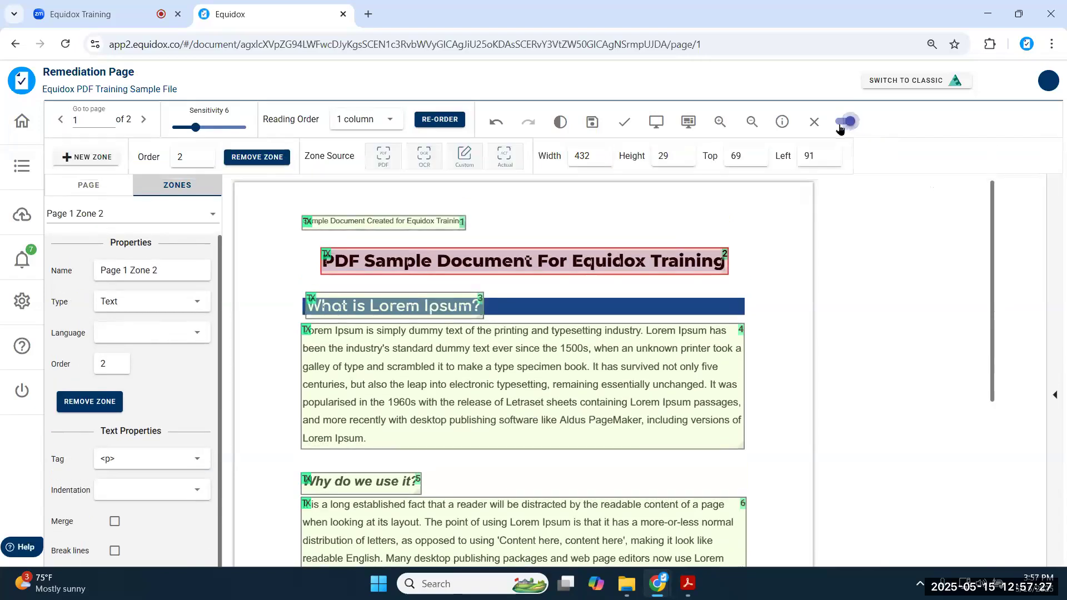
left_click(842, 123)
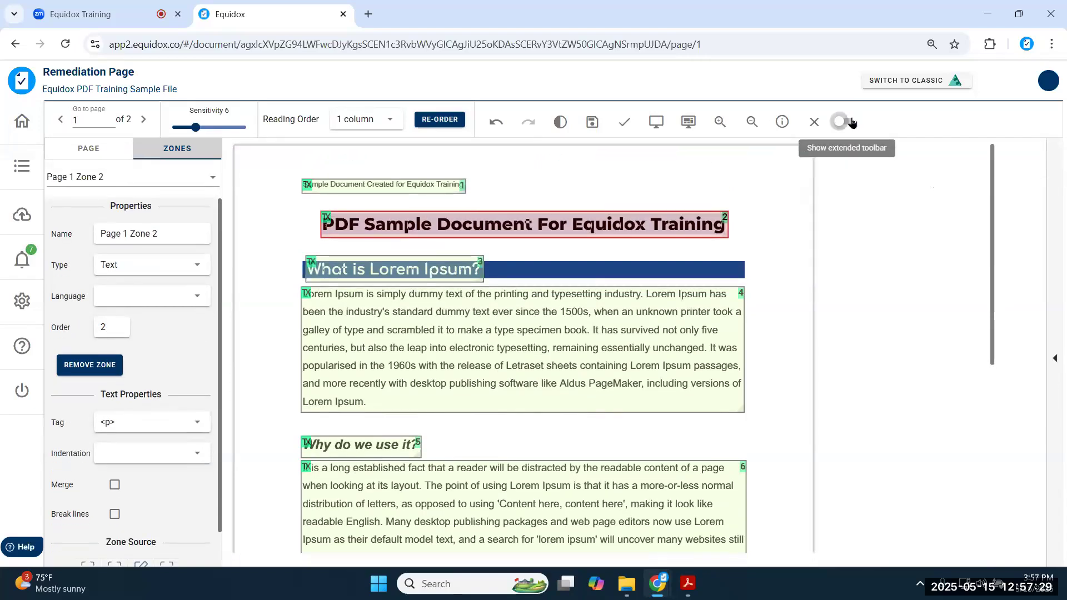
left_click(850, 122)
left_click(841, 123)
left_click(1059, 467)
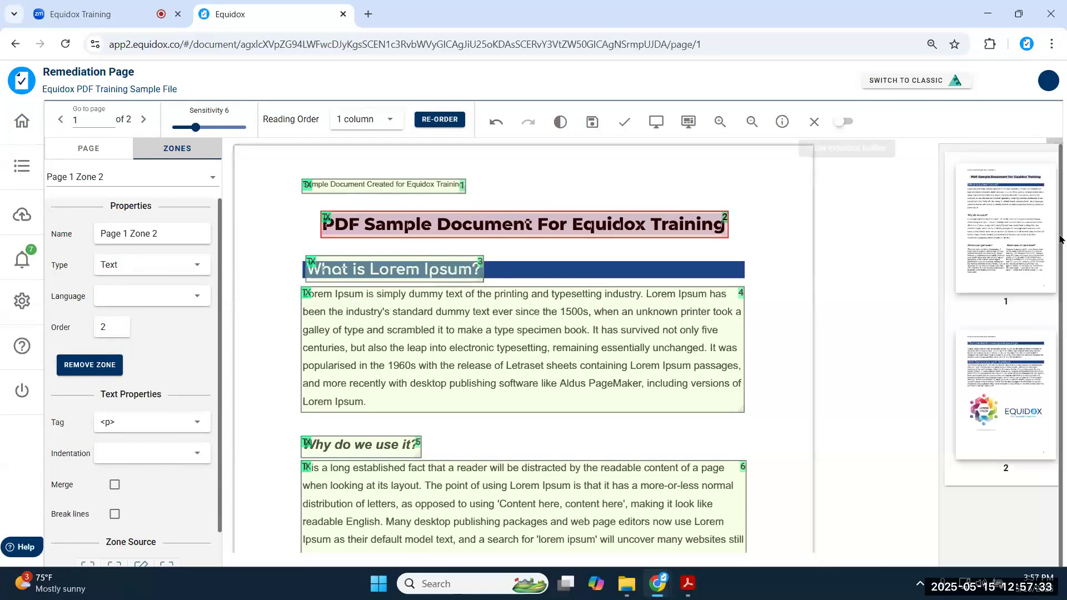
- Collapse the page thumbnail panel so page 1's six zones fill the workspace
left_click(929, 350)
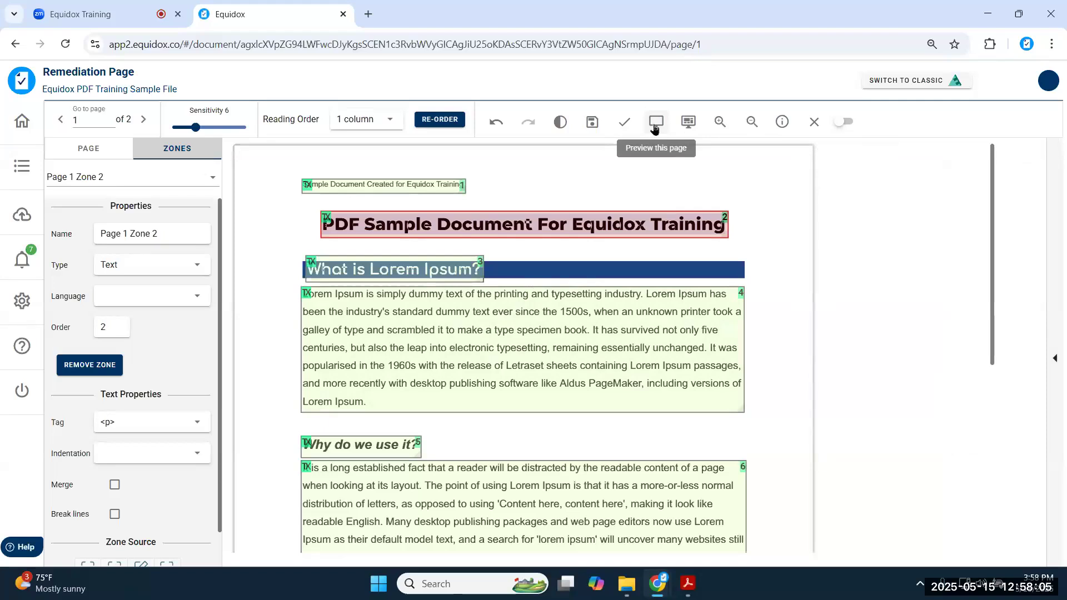
- Review page 1's reading preview in a separate tab, then go back to the zone editor
left_click(655, 127)
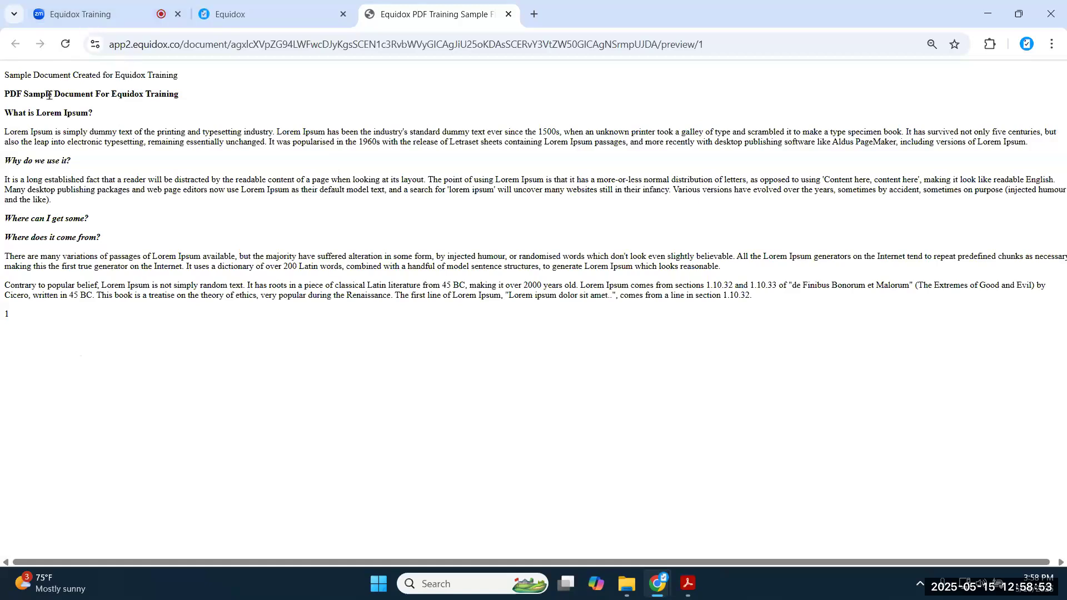
left_click(266, 17)
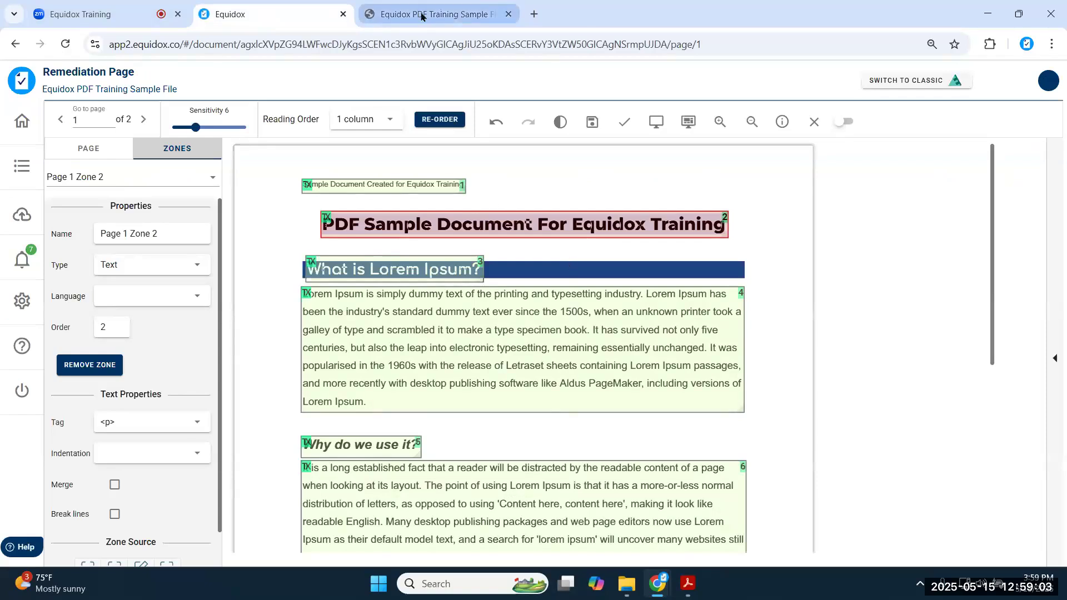
mouse_move(447, 19)
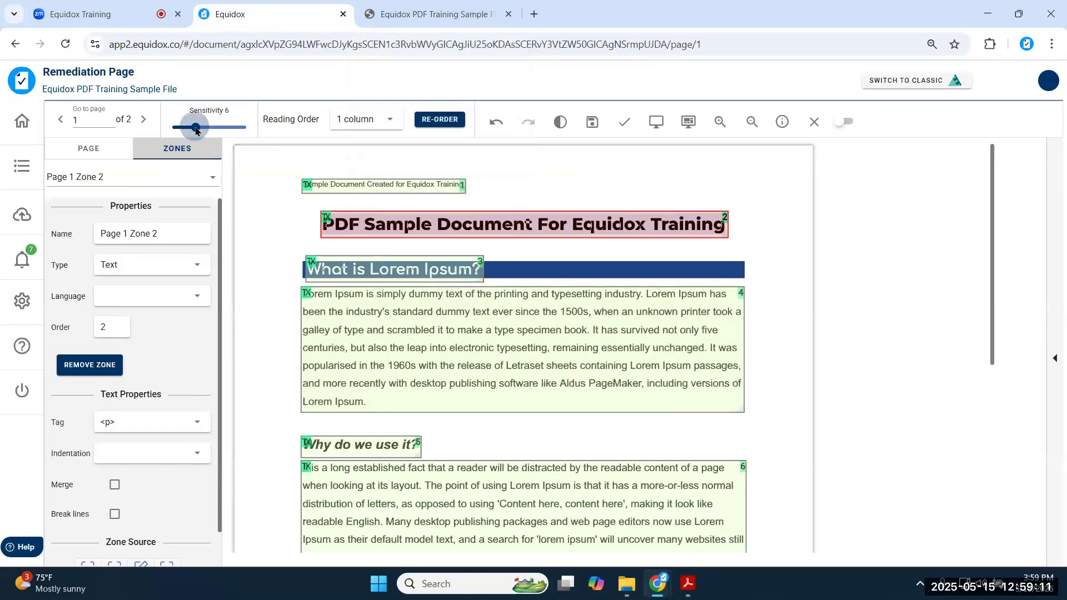
- Lower sensitivity to 1 and inspect the line-by-line breaks in page 1's preview
left_click_drag(196, 129, 176, 128)
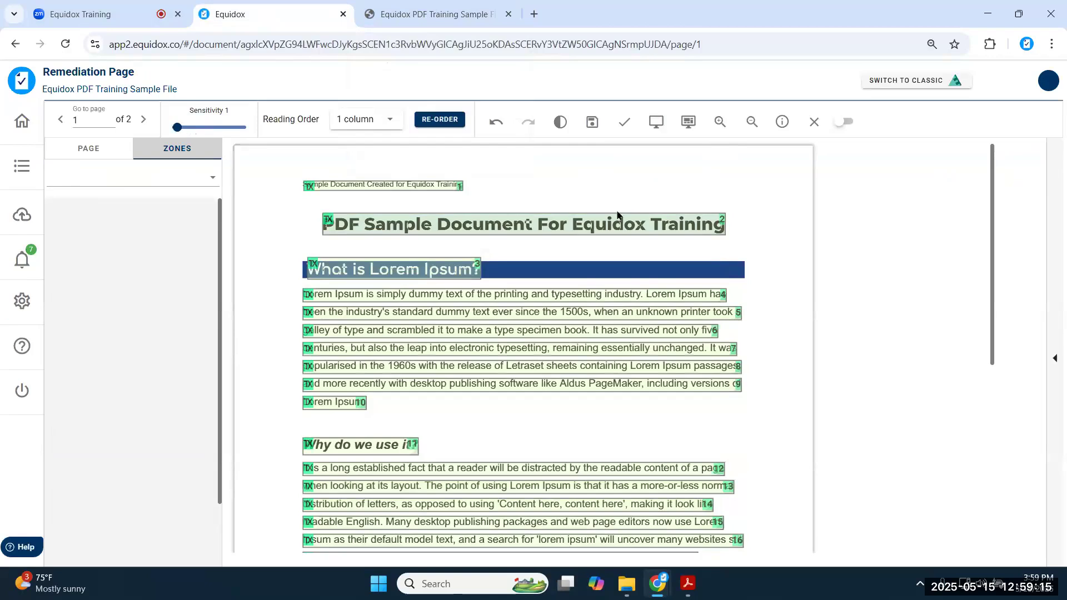
key("ctrl+Tab")
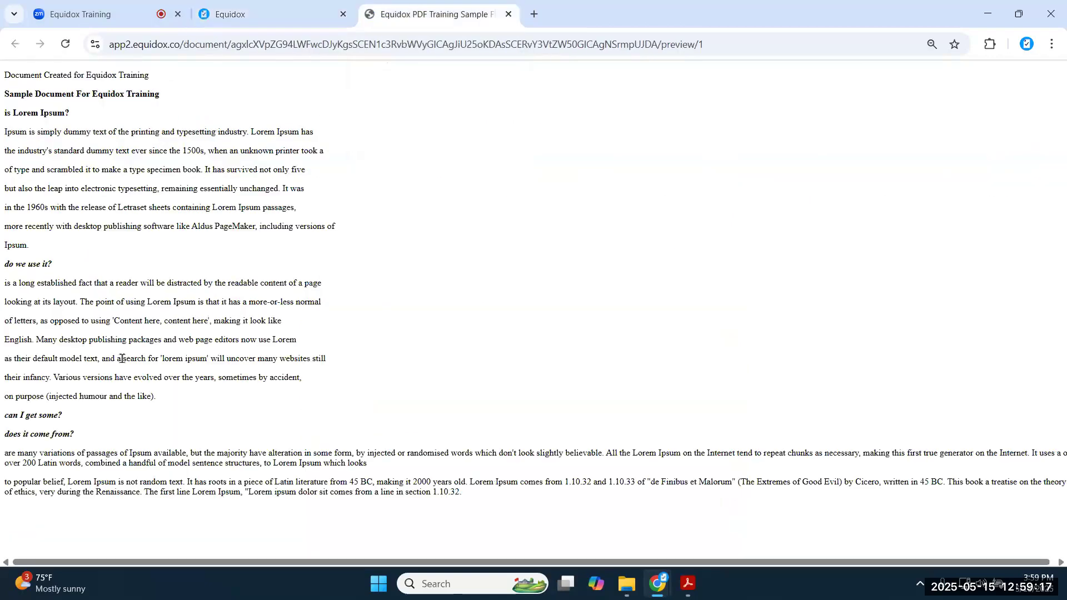
triple_click(162, 133)
triple_click(169, 151)
triple_click(175, 168)
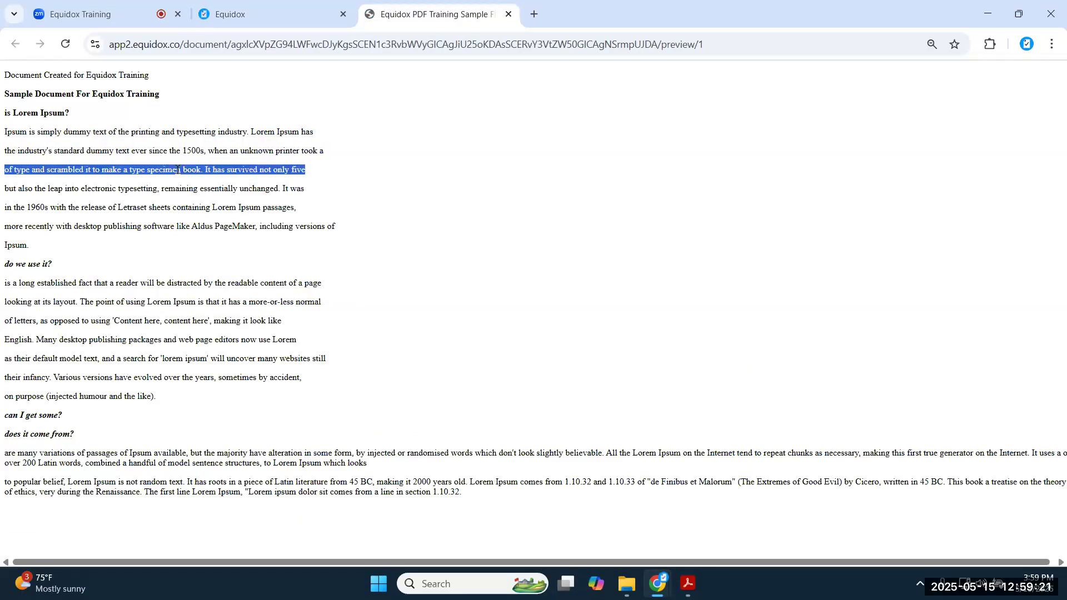
left_click(268, 17)
- Raise sensitivity to 20, preview the merged paragraph zones, then return sensitivity to 6
left_click_drag(177, 127, 247, 127)
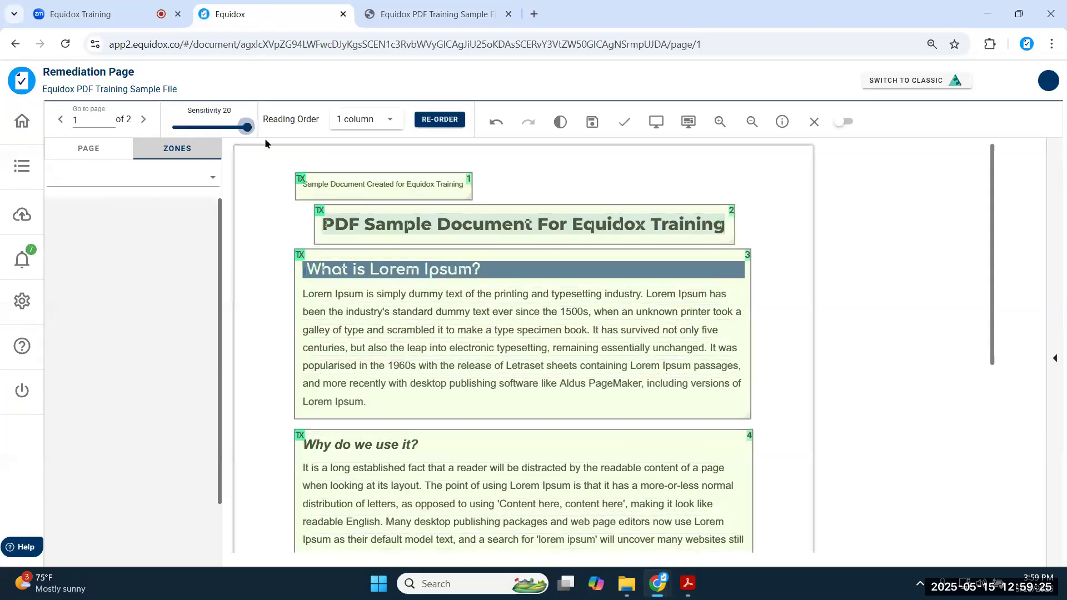
left_click(656, 122)
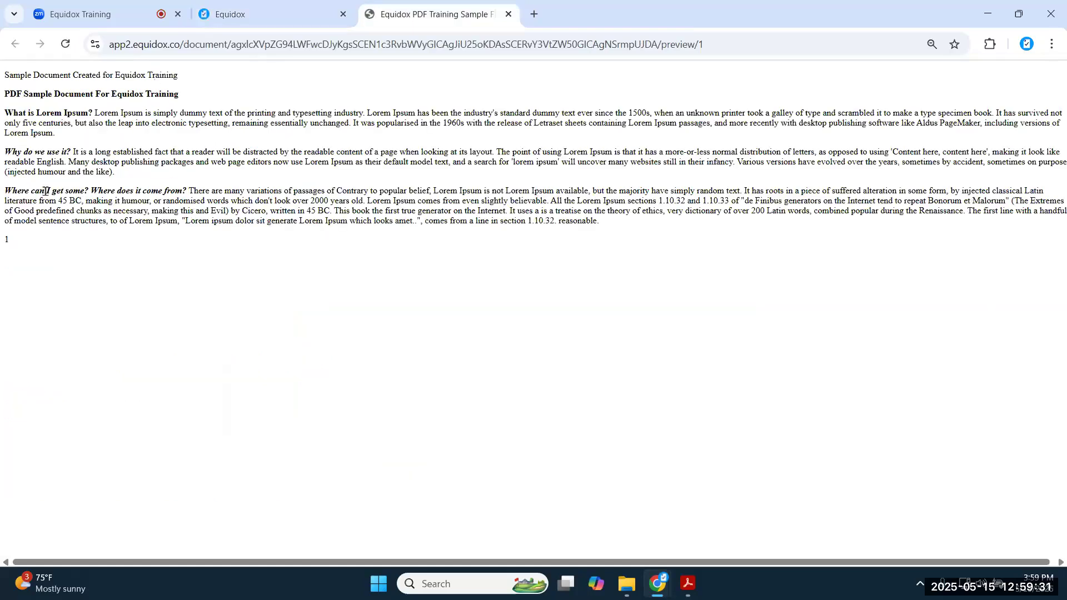
left_click_drag(5, 191, 589, 232)
left_click(135, 214)
left_click(239, 14)
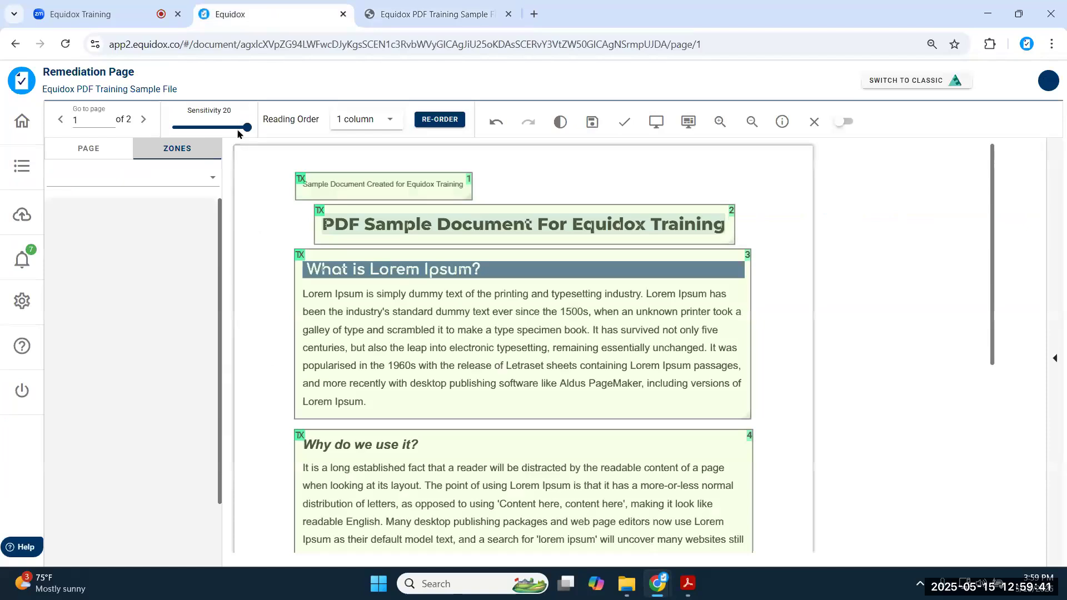
left_click_drag(230, 138, 200, 141)
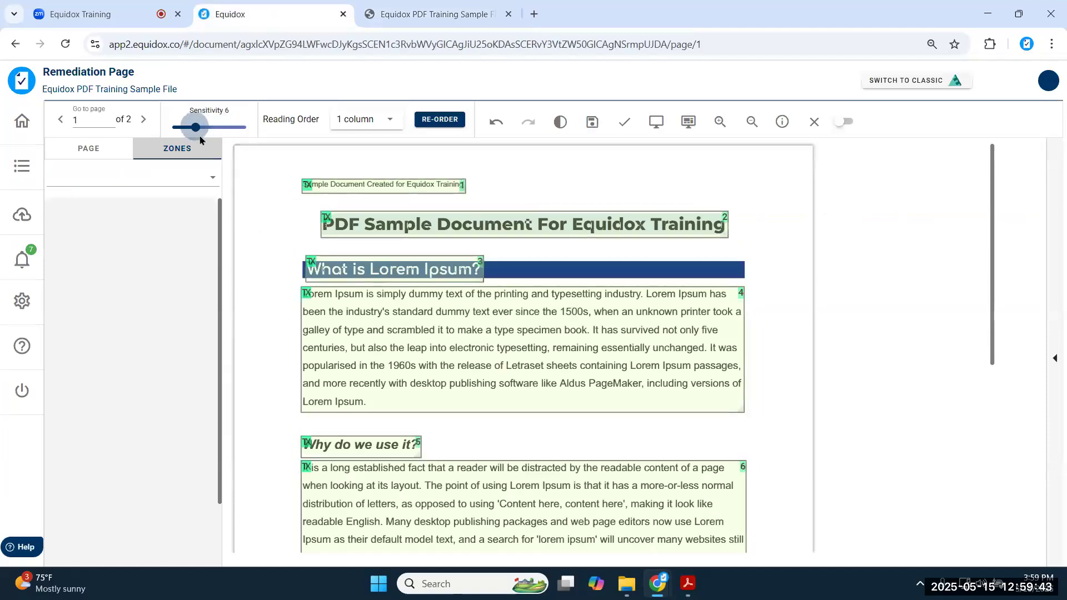
scroll(422, 339, "down", 6)
scroll(411, 355, "up", 6)
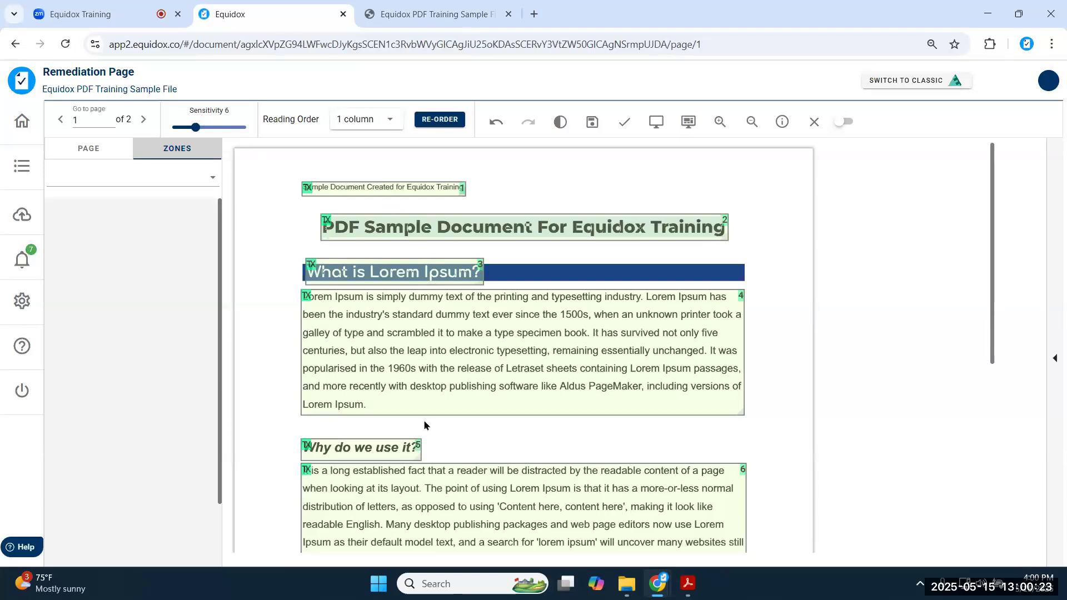
left_click(397, 369)
- Check the Why do we use it? and Where can I get some? paragraphs and Where does it come from? heading
scroll(396, 369, "down", 3)
left_click(397, 369)
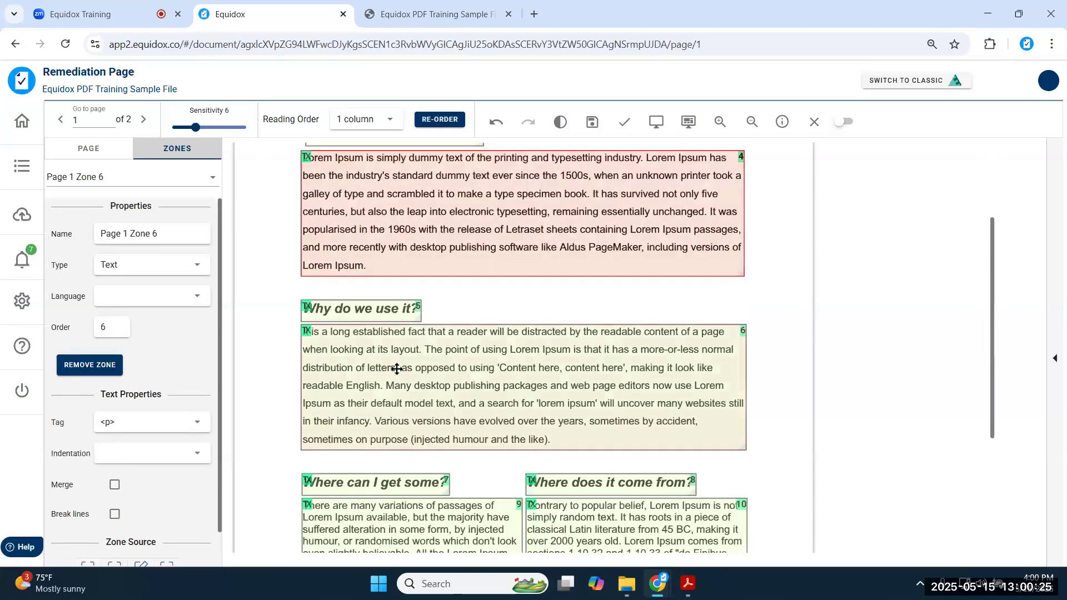
scroll(396, 369, "down", 3)
left_click(400, 378)
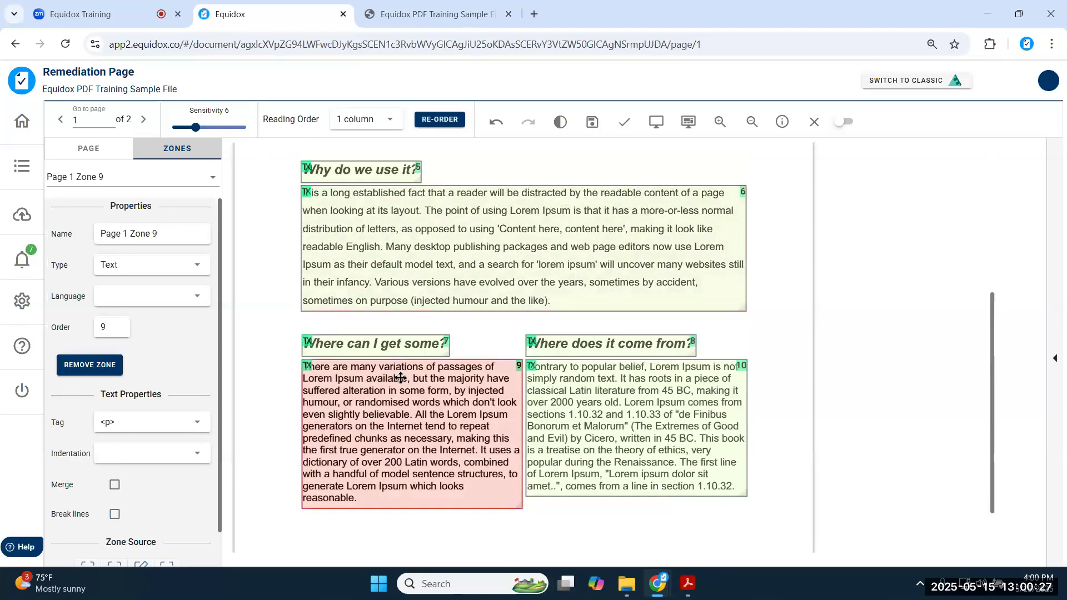
left_click(633, 348)
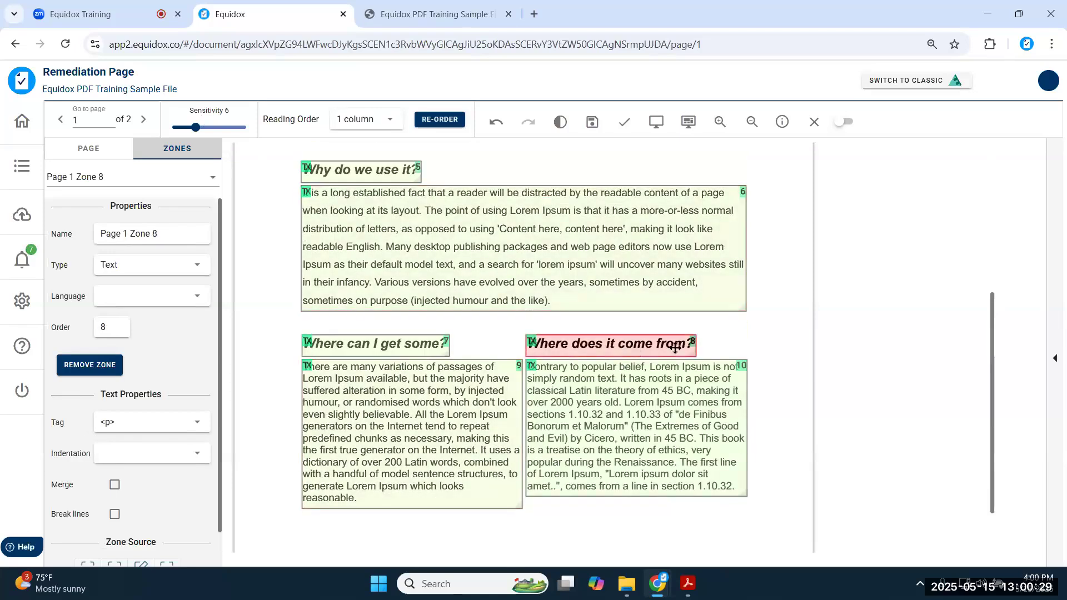
- Check the title and each heading zone in order, ending on the Where does it come from? paragraph, Zone 10
scroll(541, 348, "up", 1)
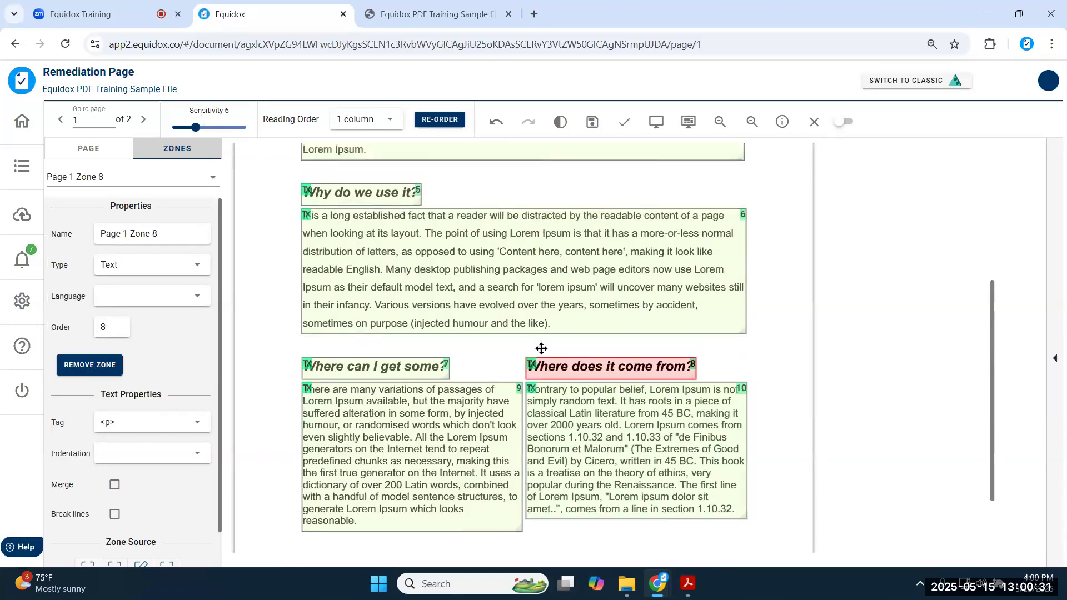
scroll(541, 348, "up", 5)
left_click(428, 161)
left_click(424, 200)
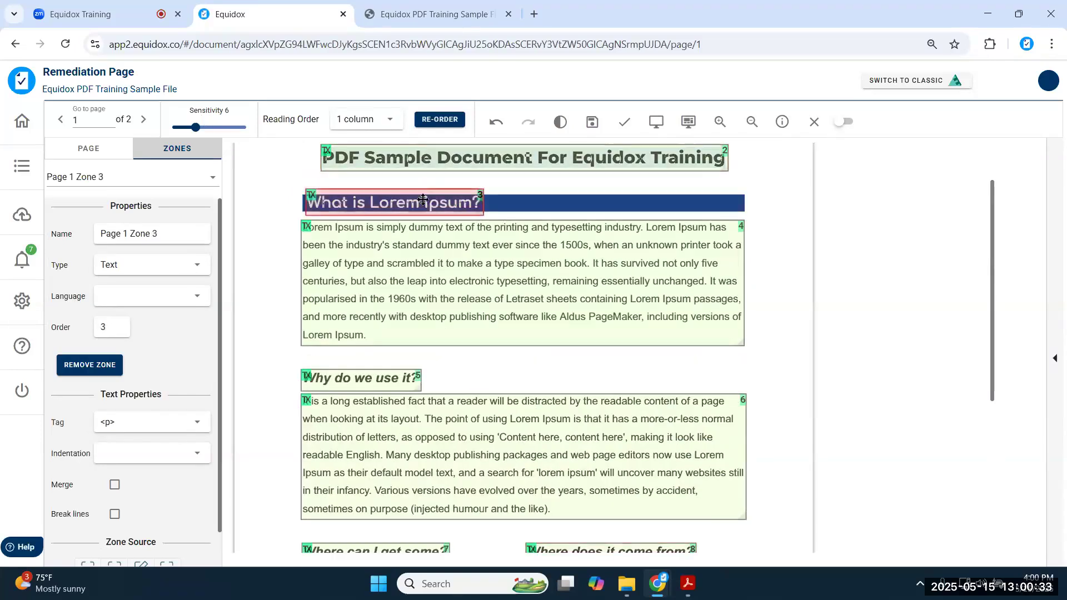
left_click(358, 378)
scroll(358, 378, "down", 4)
left_click(362, 343)
left_click(656, 349)
left_click(668, 421)
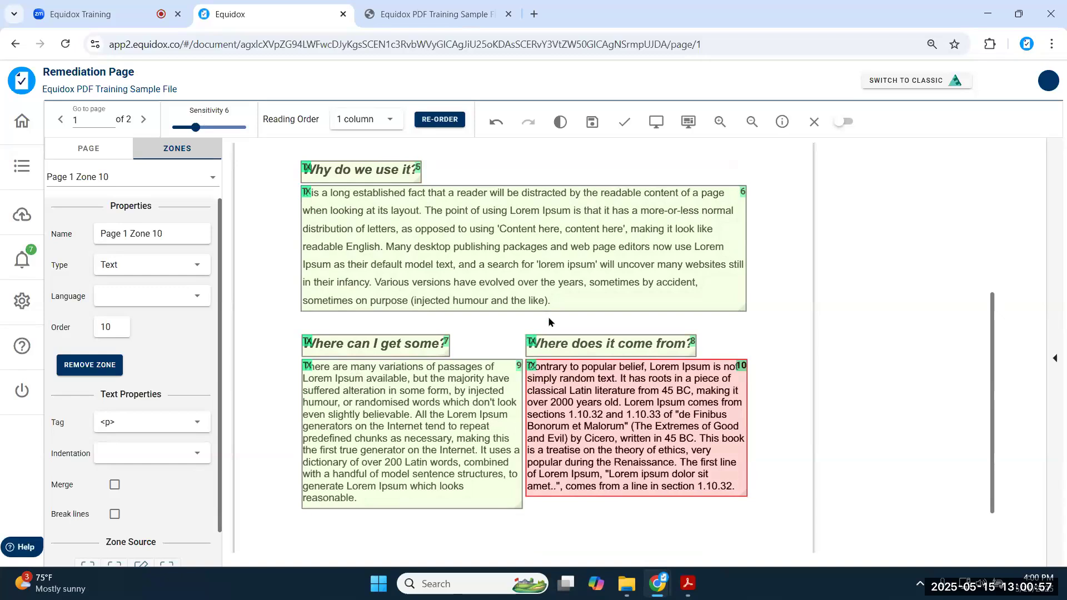
- Scroll to the top and select the page title zone, Page 1 Zone 2
scroll(548, 321, "up", 5)
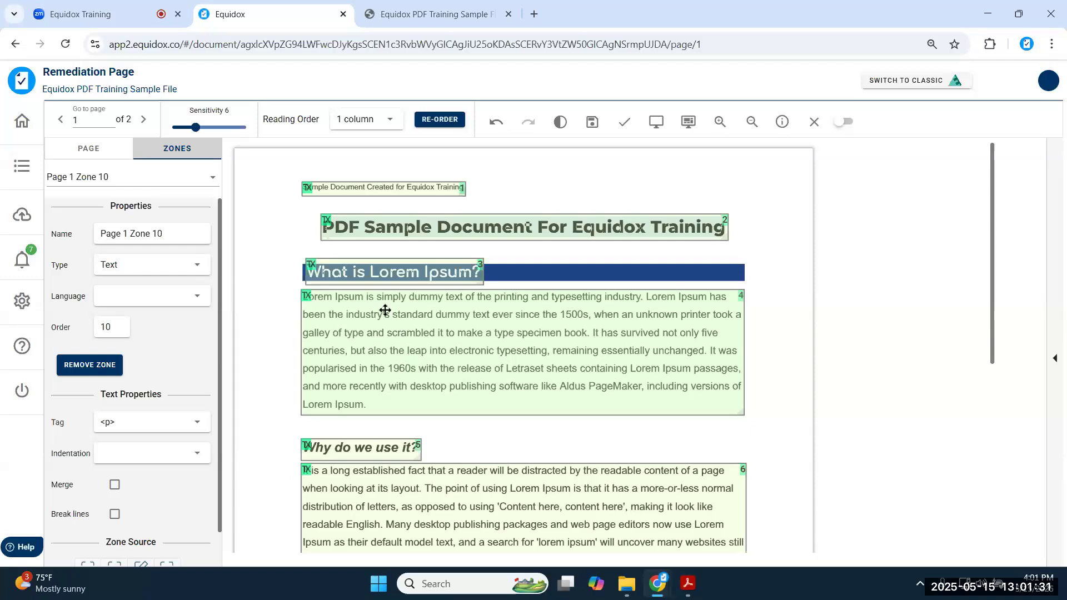
left_click(434, 226)
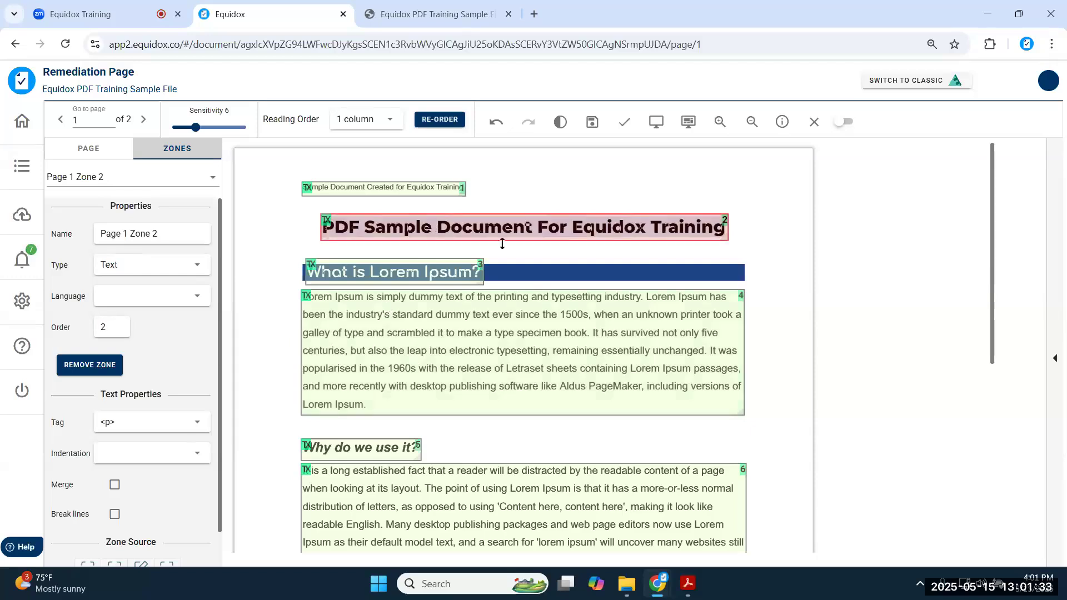
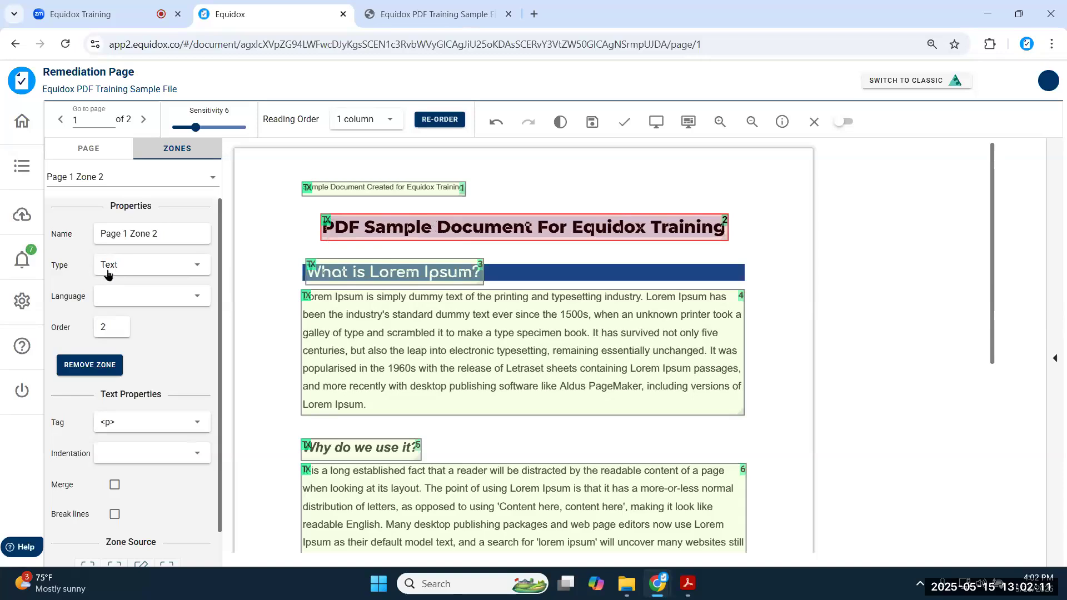
- Change the 'PDF Sample Document For Equidox Training' title zone from Text to a level 1 heading
left_click(192, 267)
scroll(159, 300, "down", 5)
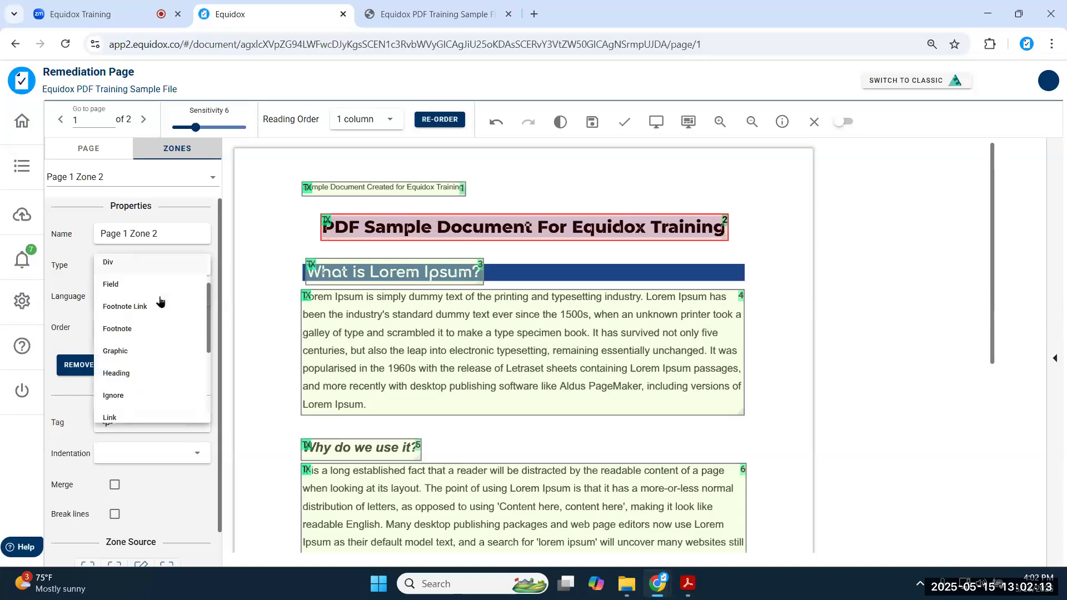
scroll(157, 301, "up", 1)
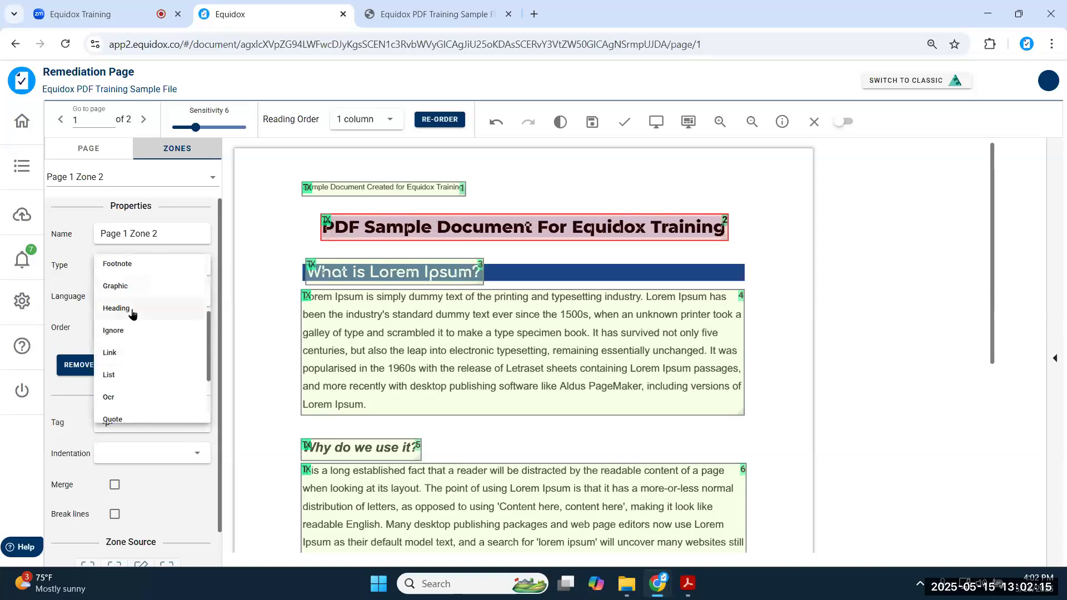
left_click(410, 229)
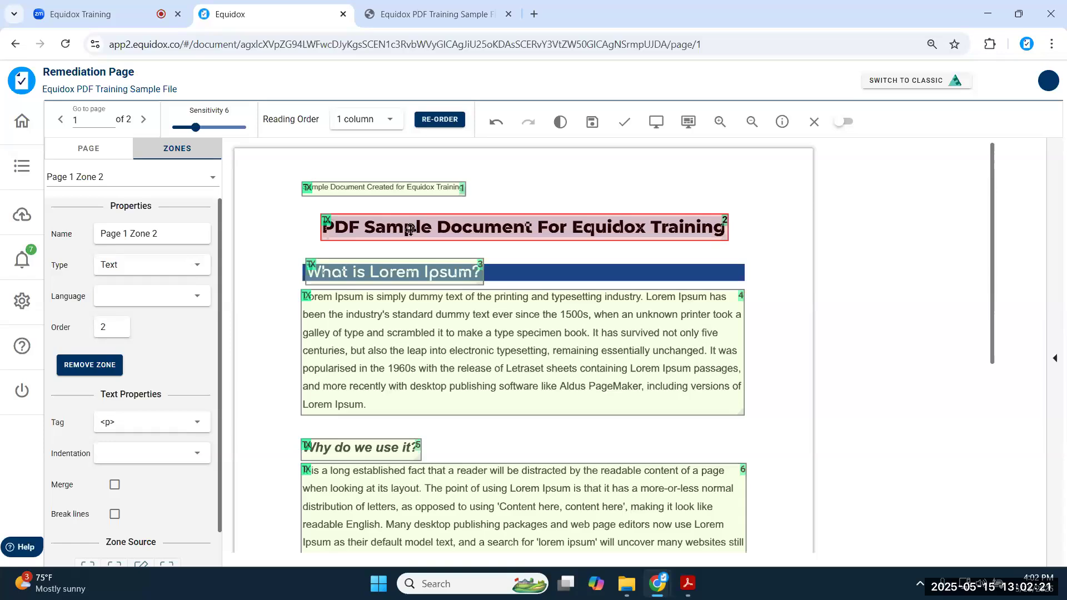
key("1")
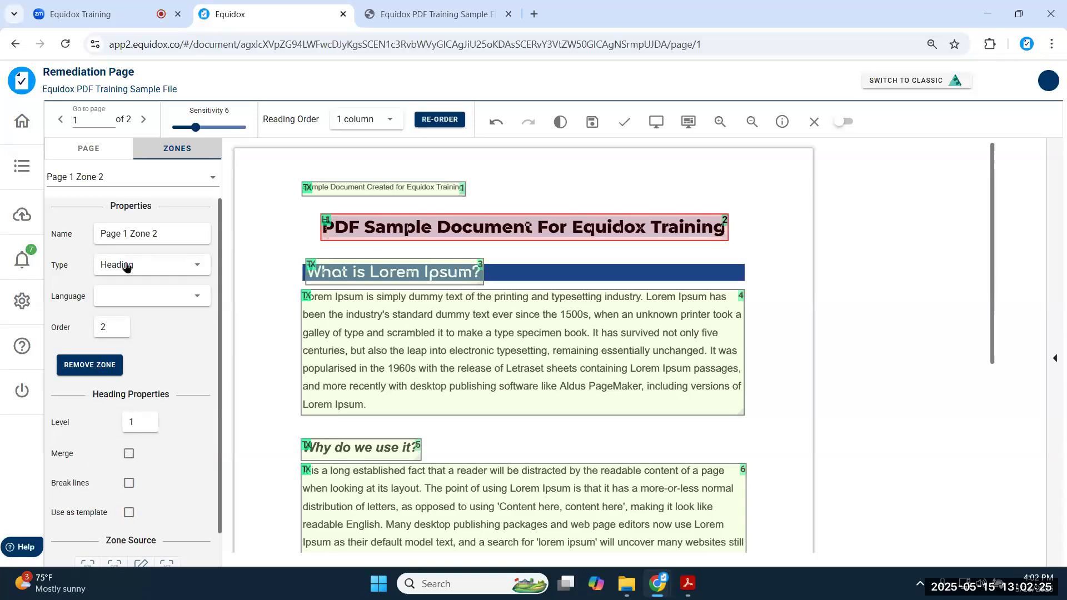
left_click(363, 273)
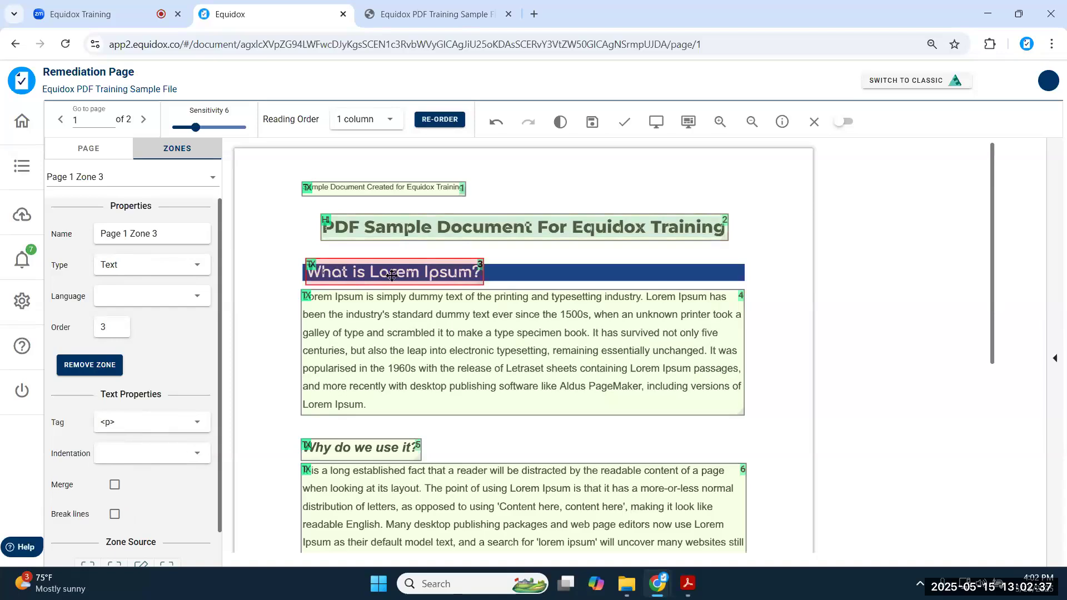
- Make What is Lorem Ipsum? a level 2 heading and the three question zones level 3 headings
key("h")
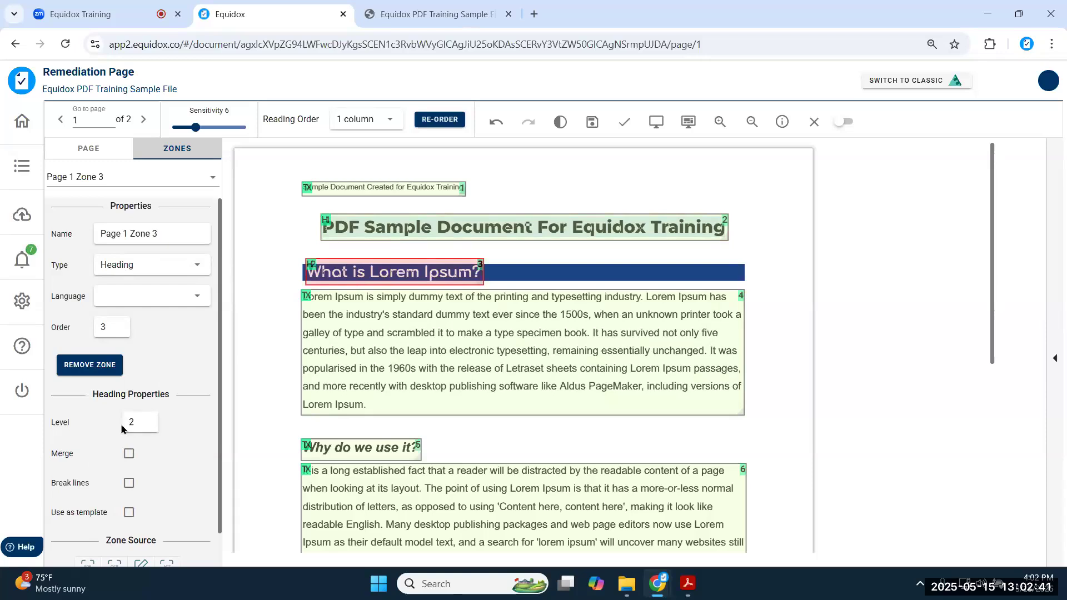
scroll(370, 439, "down", 3)
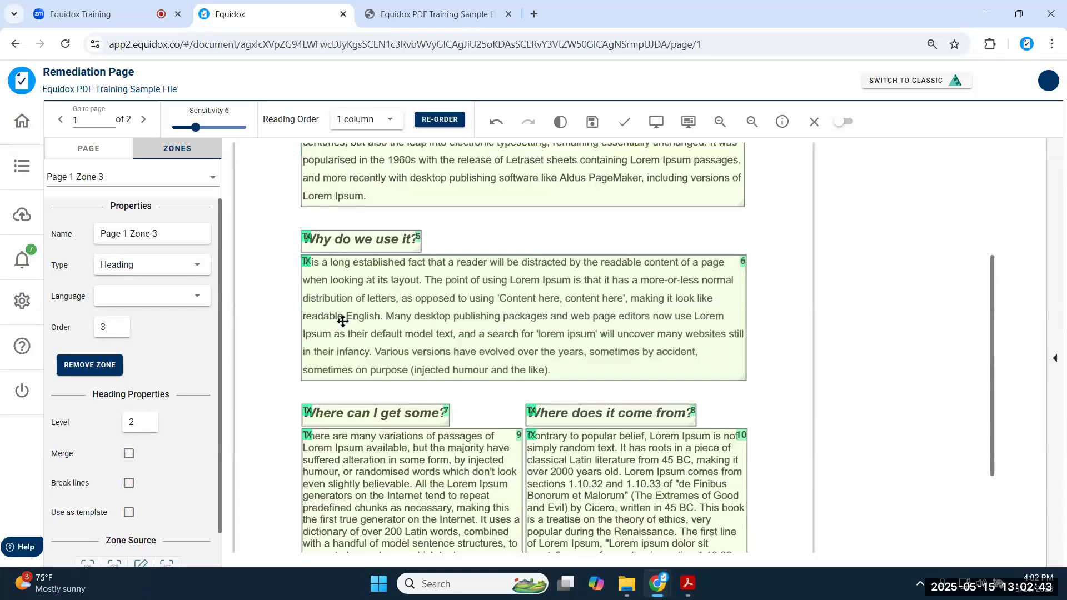
left_click(337, 243)
key("h")
left_click(390, 414)
key("h")
left_click(564, 416)
key("h")
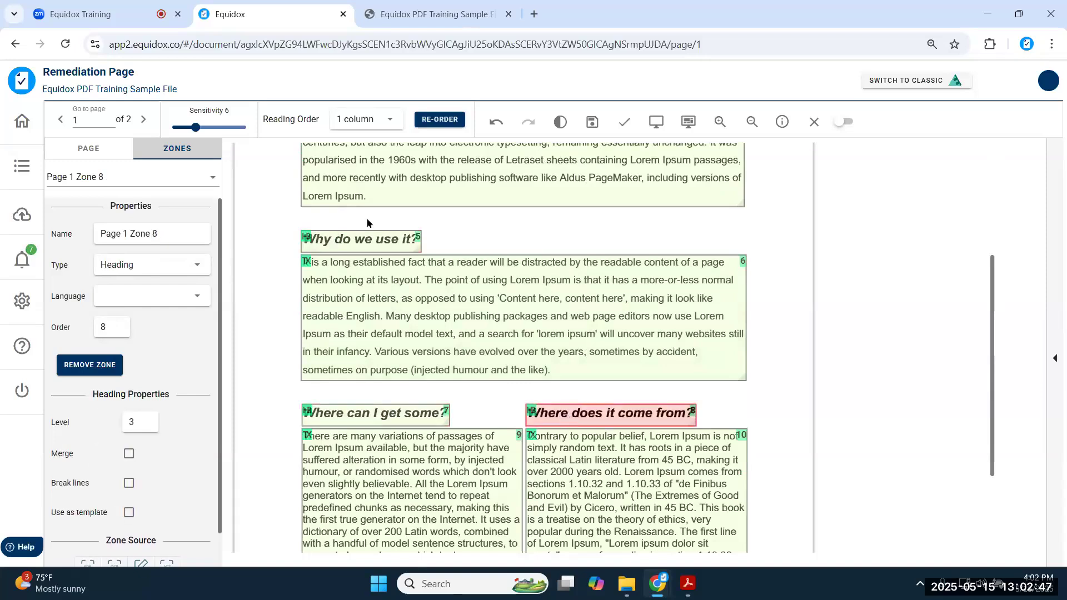
- Open a preview of page 1 in a new tab
scroll(425, 412, "down", 1)
scroll(424, 413, "up", 3)
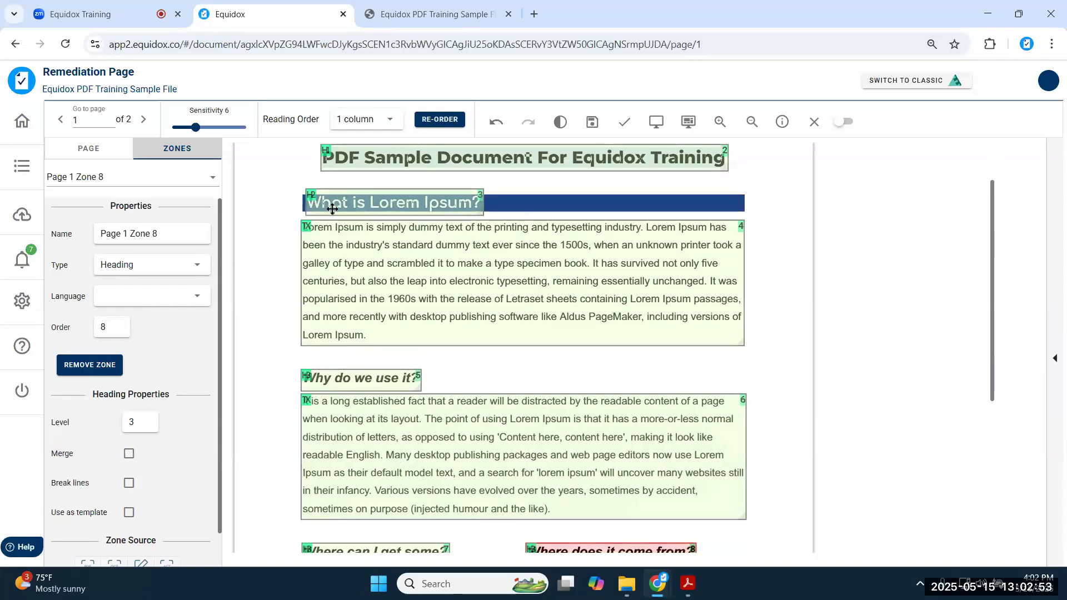
scroll(364, 243, "down", 3)
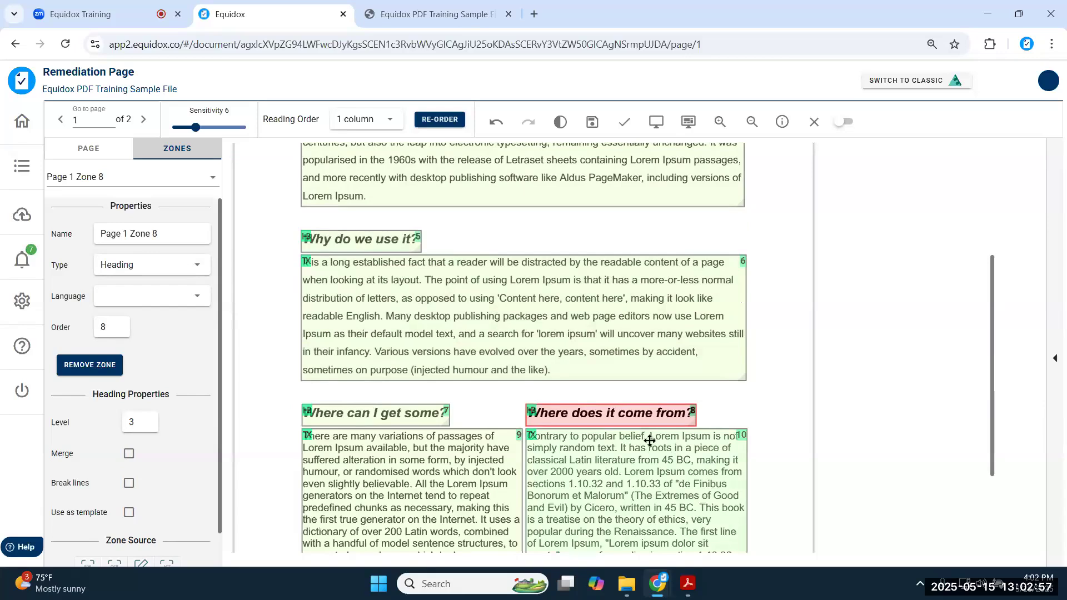
left_click(661, 123)
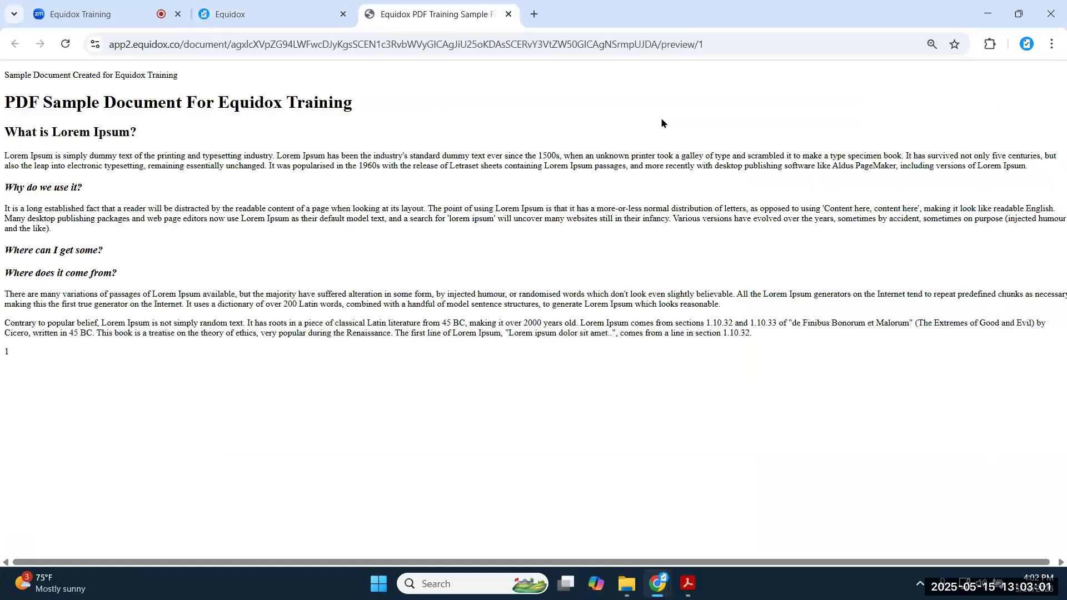
- In the preview, check the title, What is Lorem Ipsum?, and the three question headings
triple_click(302, 101)
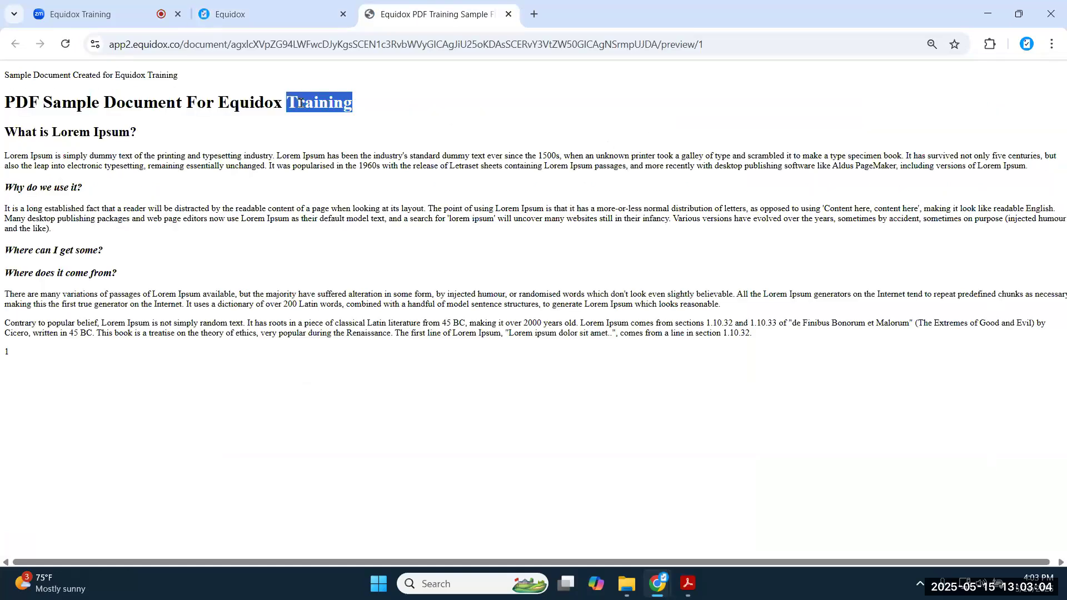
left_click(92, 130)
triple_click(91, 130)
double_click(48, 189)
left_click(49, 189)
triple_click(65, 249)
double_click(74, 289)
double_click(72, 274)
triple_click(71, 276)
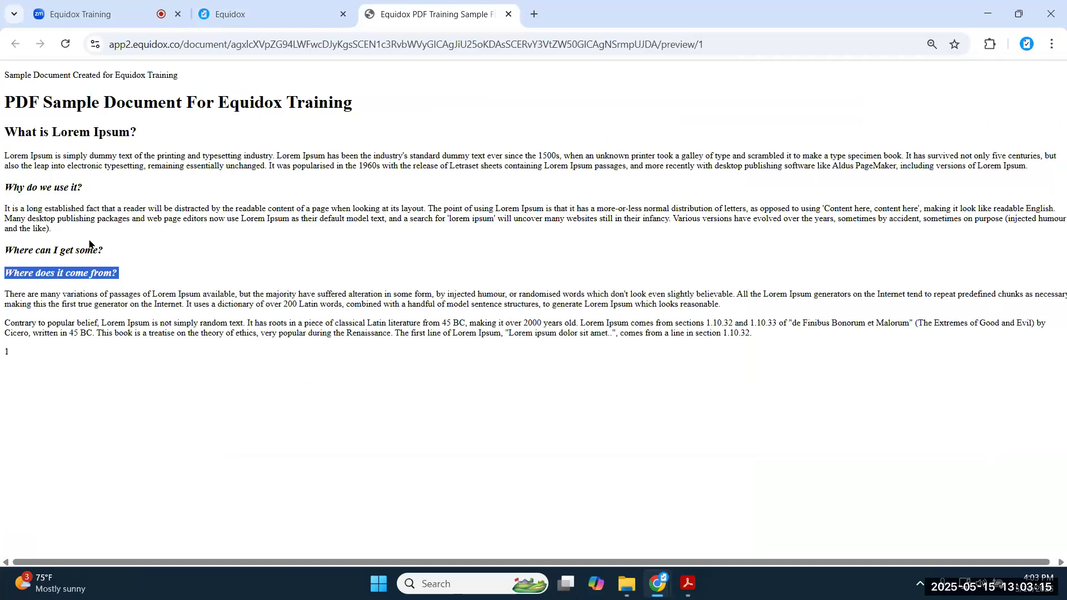
- Check the four body paragraphs, from Lorem Ipsum through Contrary to popular belief
triple_click(253, 164)
left_click(240, 214)
triple_click(240, 214)
left_click(240, 294)
triple_click(240, 294)
left_click(250, 331)
triple_click(250, 332)
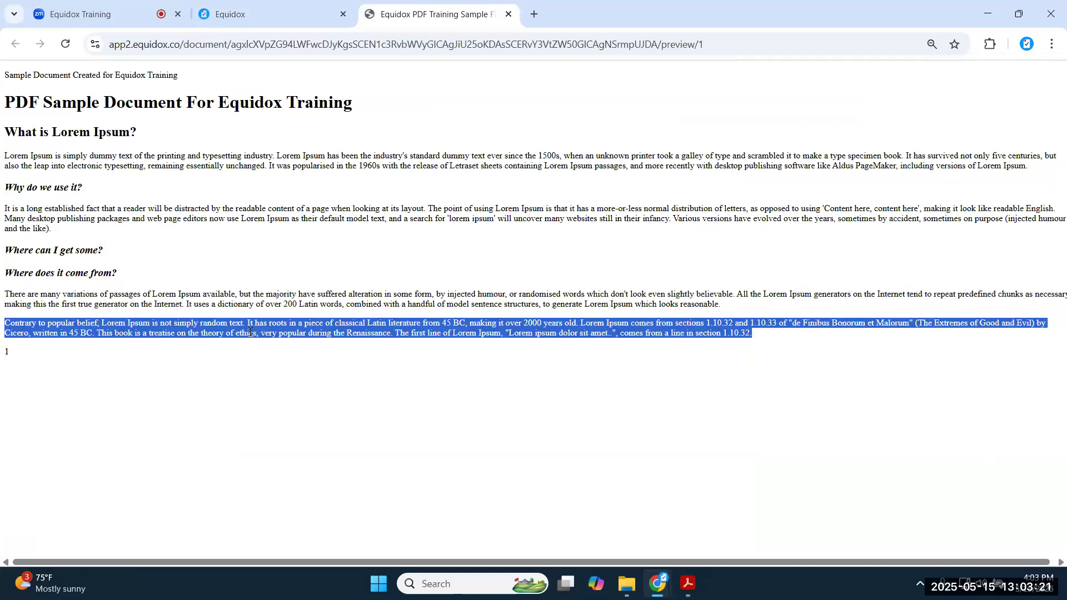
left_click(250, 330)
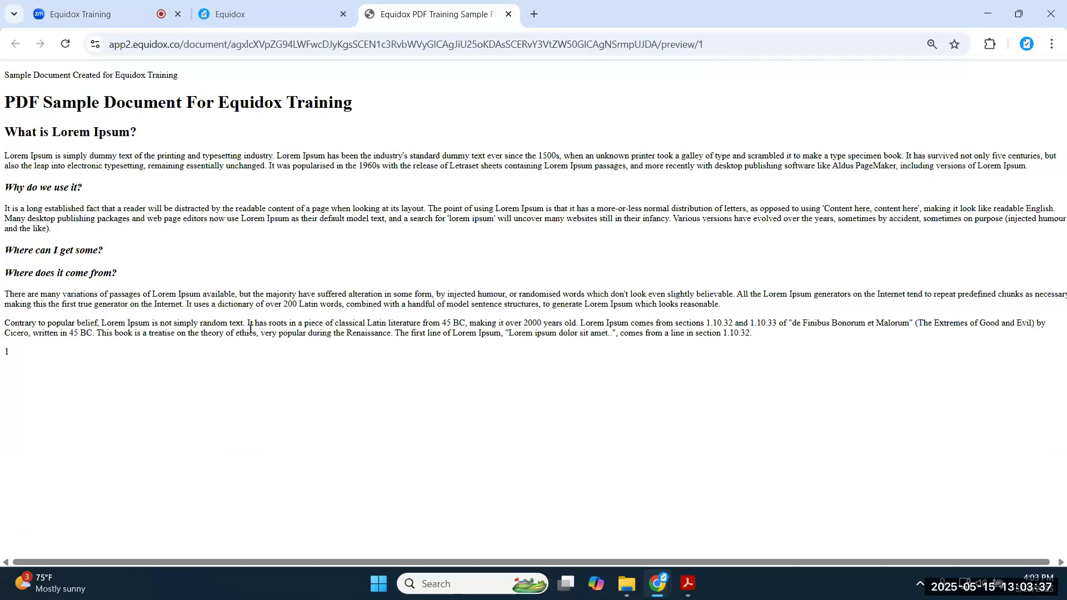
- Confirm both column headings read before their paragraphs, then return to the Equidox remediation page
left_click_drag(120, 274, 5, 253)
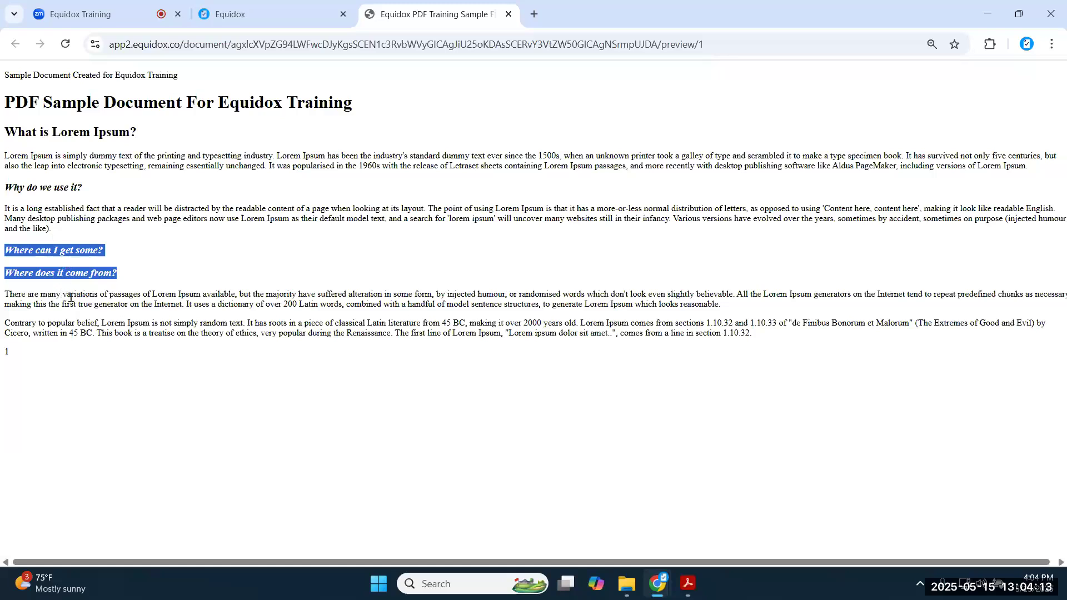
triple_click(55, 250)
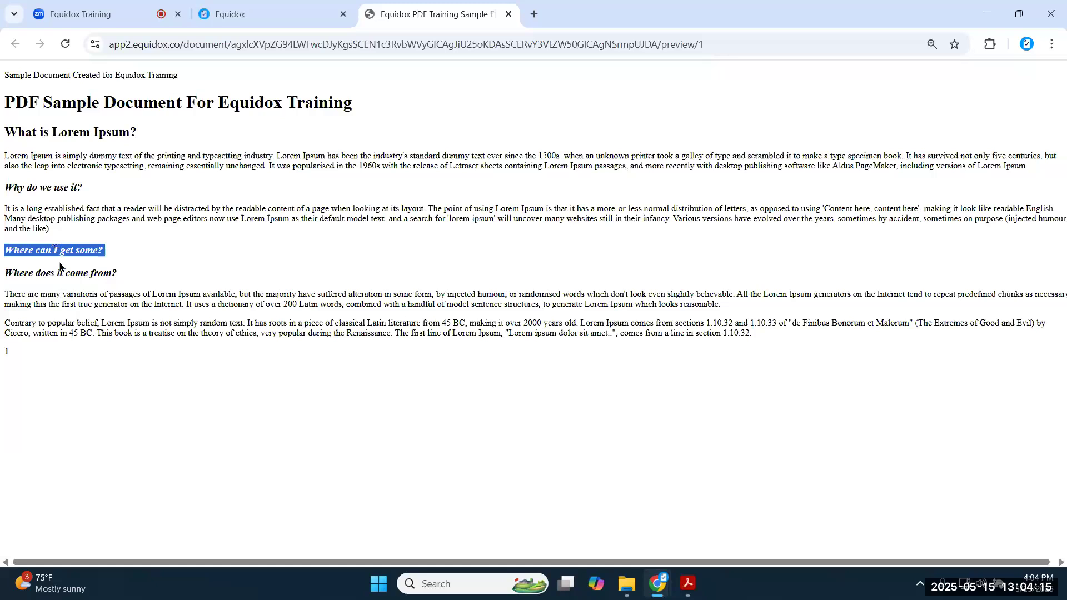
left_click(262, 15)
scroll(651, 298, "down", 1)
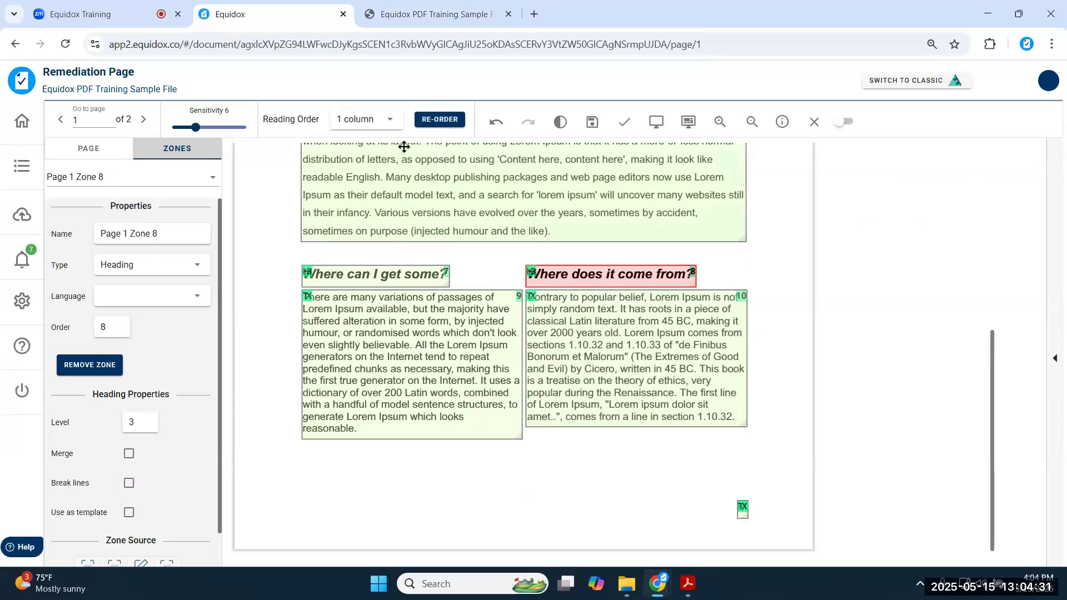
- Set the reading order to 2 columns and re-order the page 1 zones
left_click(390, 122)
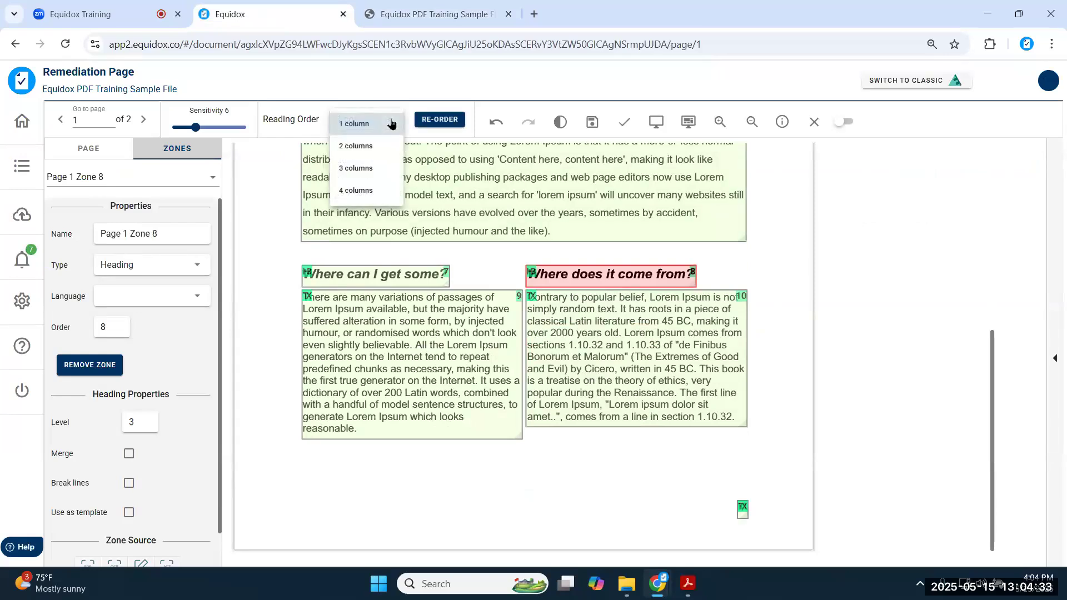
left_click(381, 148)
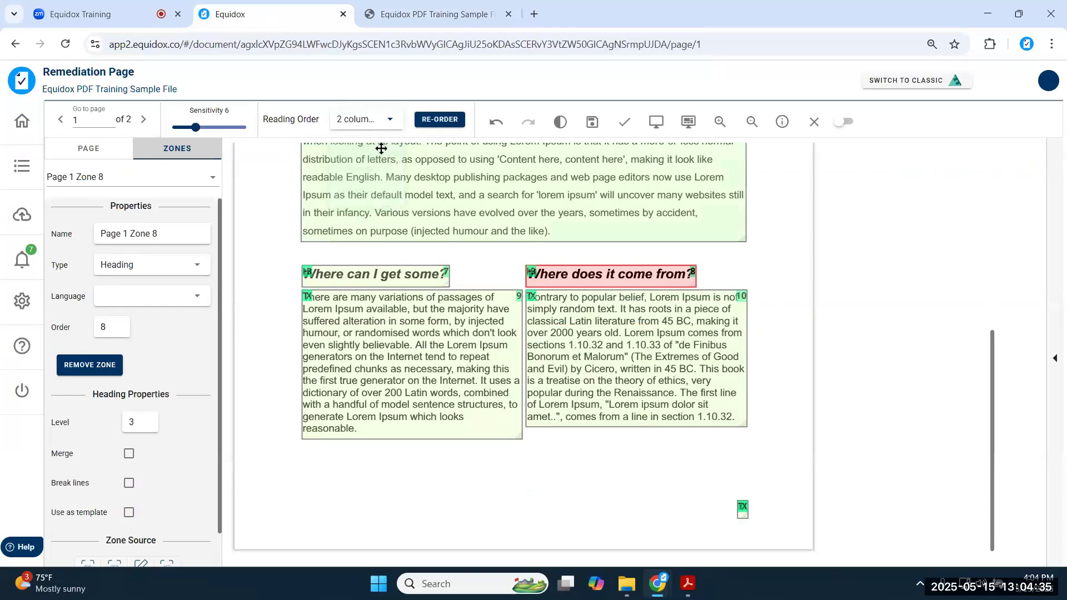
left_click(448, 120)
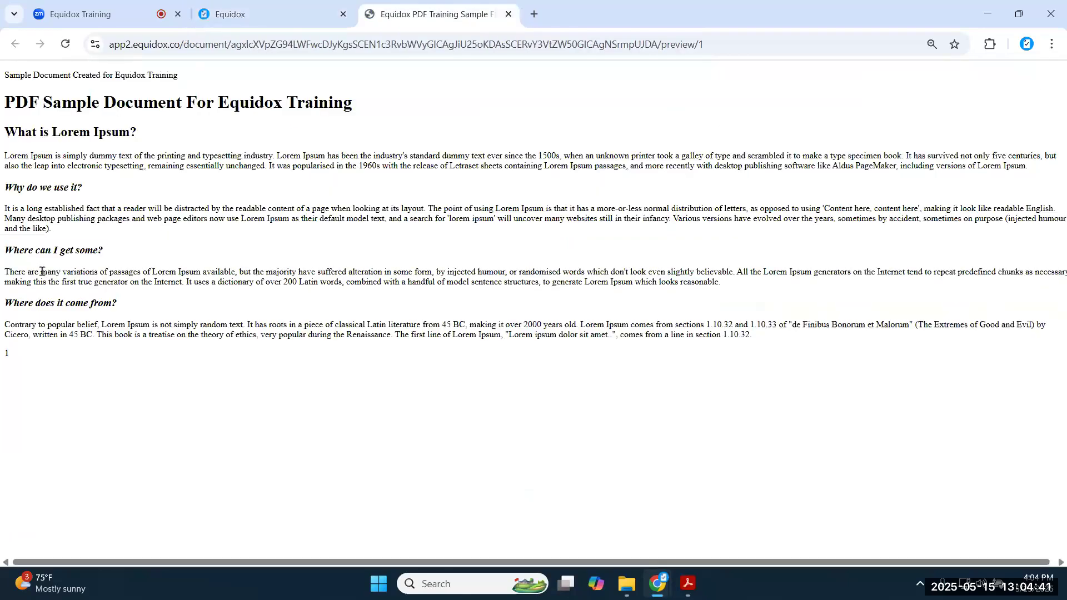
- Confirm Where can I get some? now precedes its There are many variations paragraph
triple_click(42, 251)
left_click(53, 277)
triple_click(54, 277)
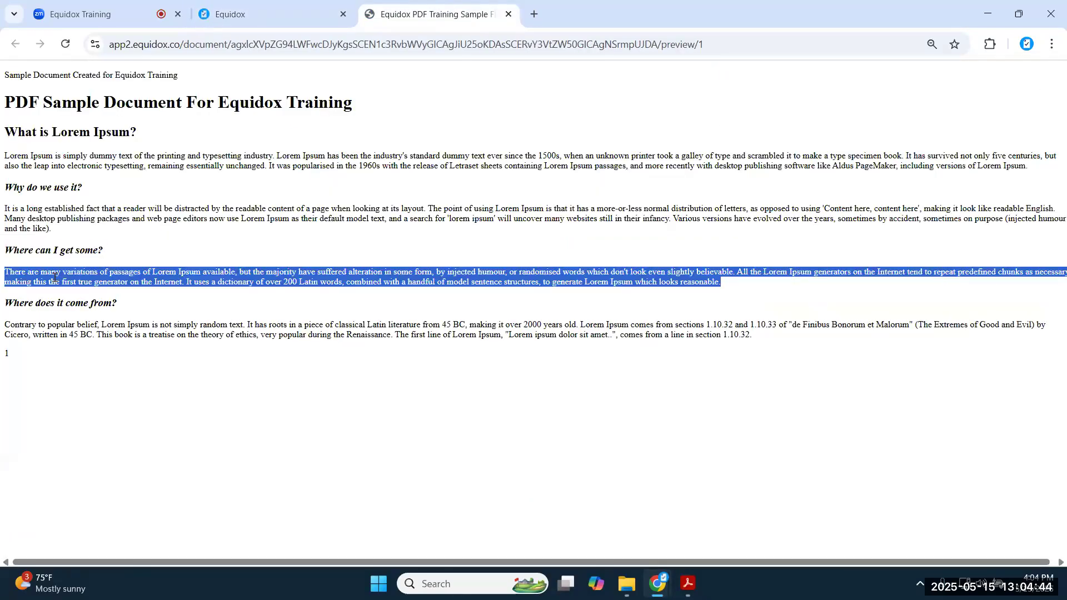
left_click(138, 332)
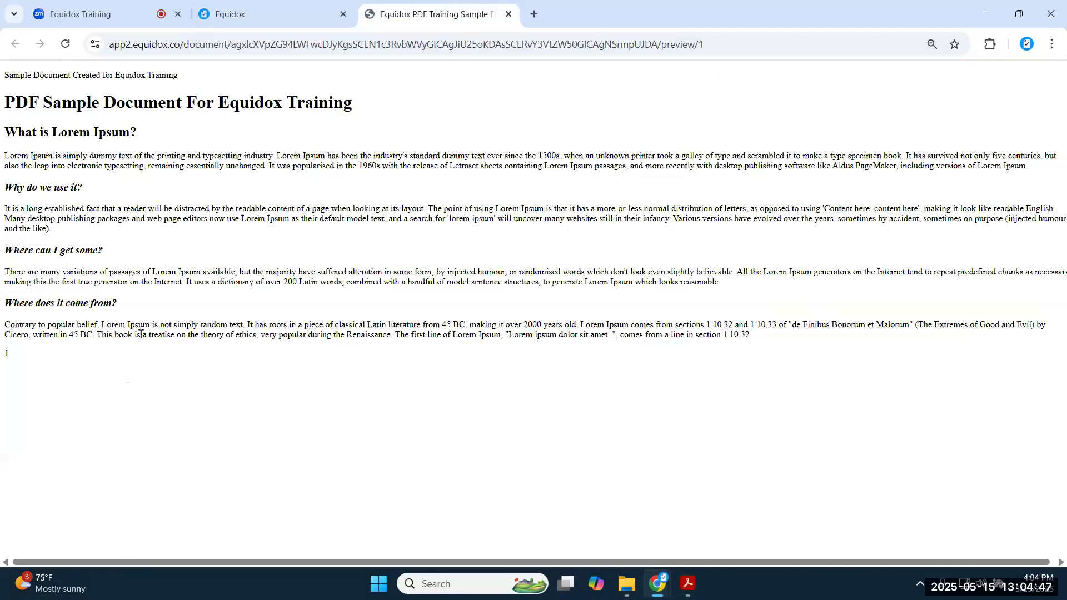
left_click(239, 21)
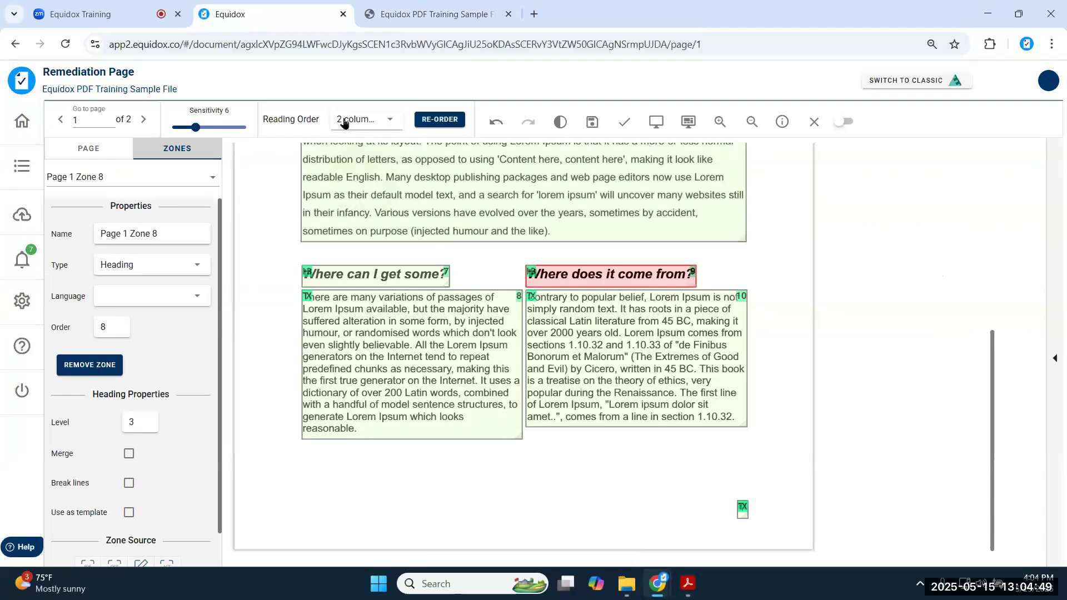
scroll(562, 252, "up", 6)
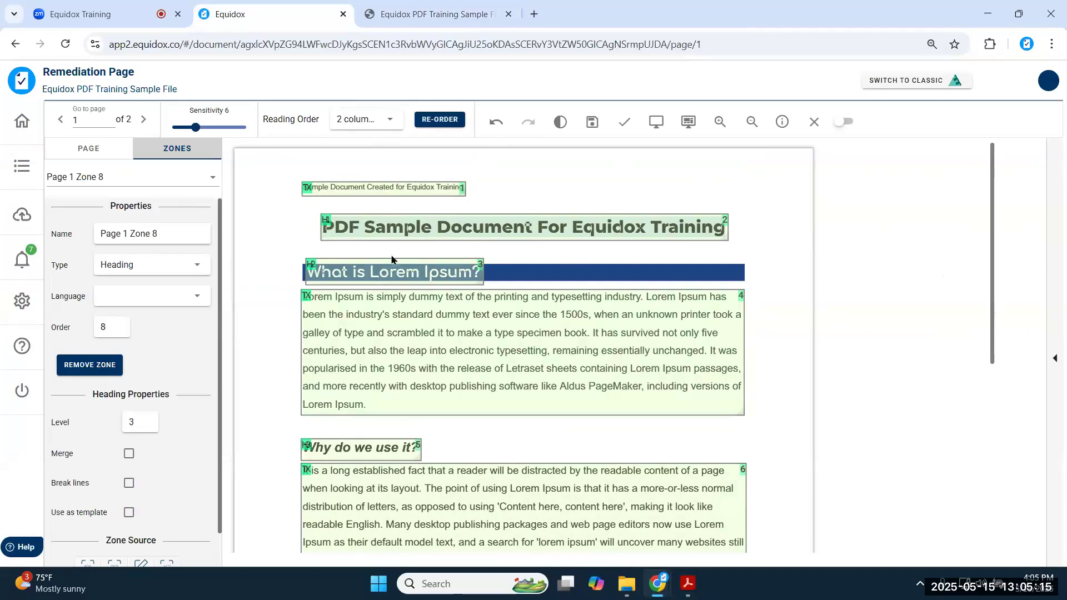
left_click(368, 232)
left_click(355, 347)
scroll(355, 347, "down", 3)
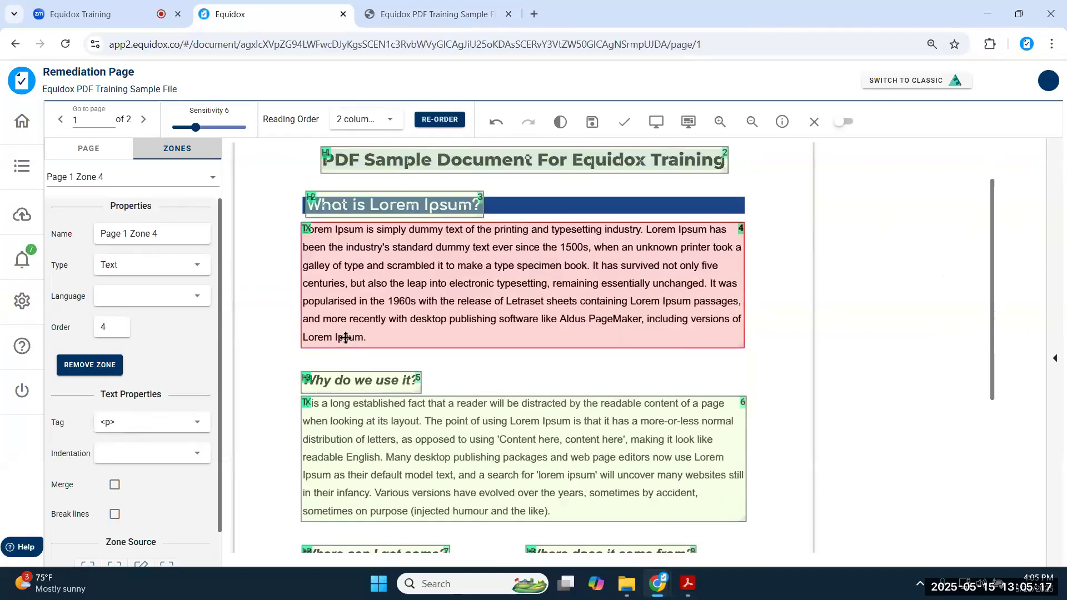
left_click(351, 344)
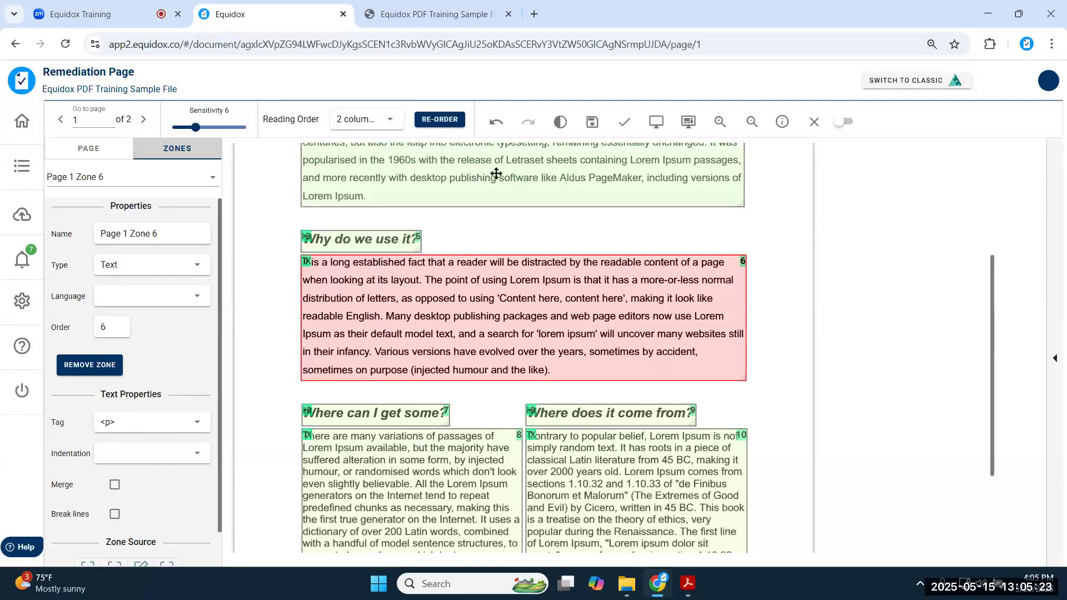
scroll(493, 173, "up", 2)
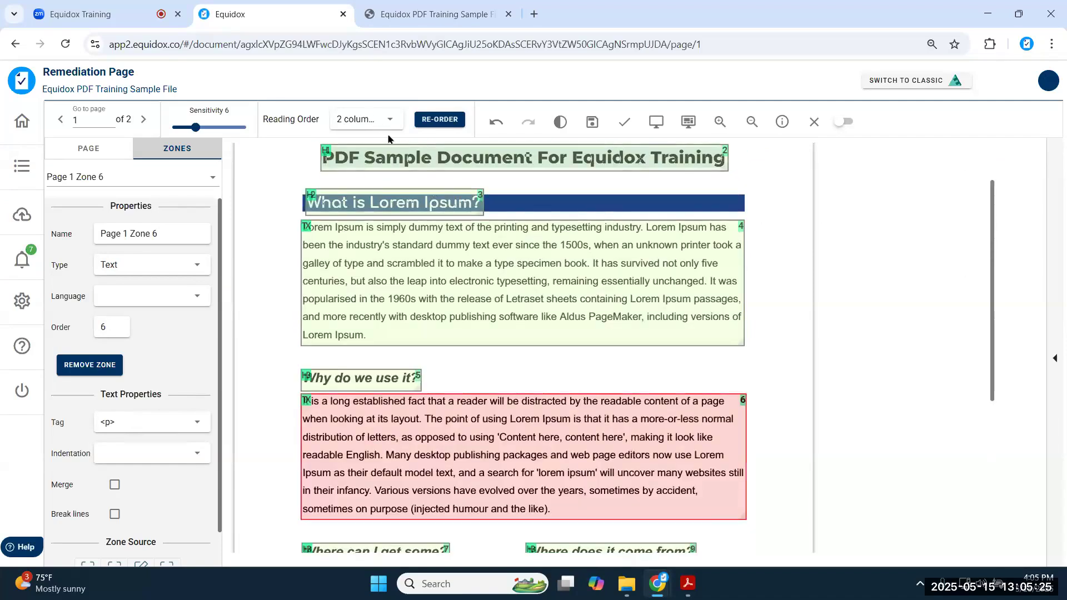
scroll(503, 285, "down", 4)
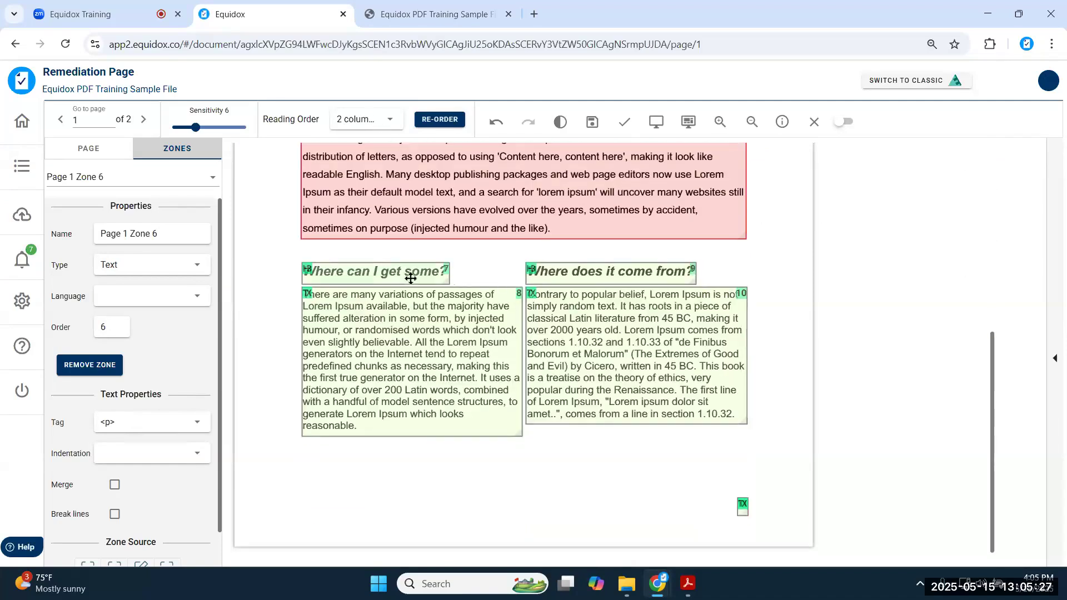
left_click(419, 272)
left_click(408, 393)
left_click(672, 269)
left_click(676, 345)
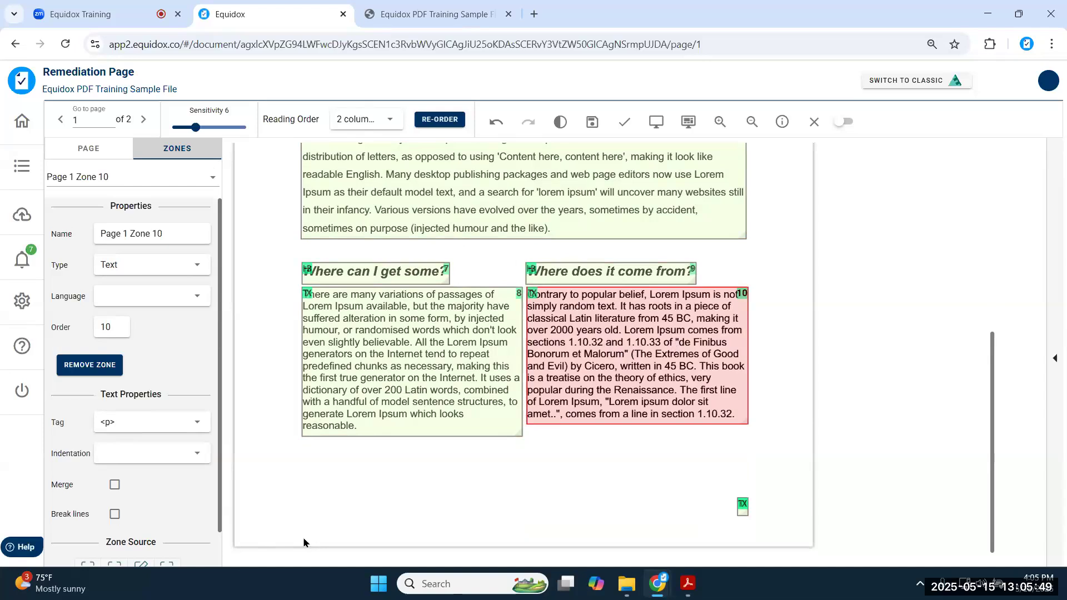
scroll(617, 291, "up", 5)
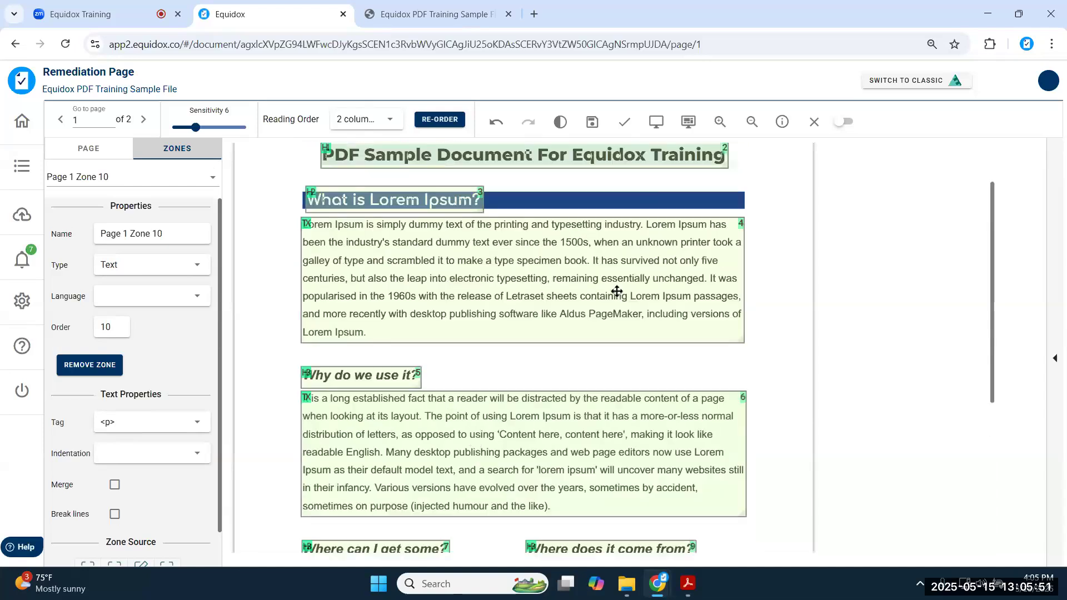
scroll(679, 335, "down", 5)
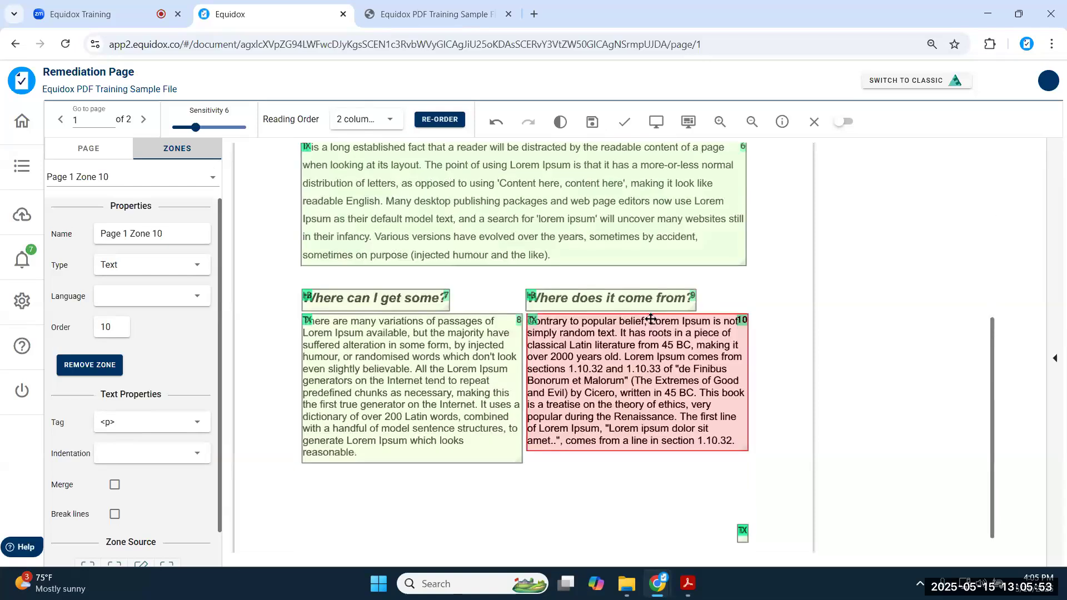
scroll(650, 318, "down", 1)
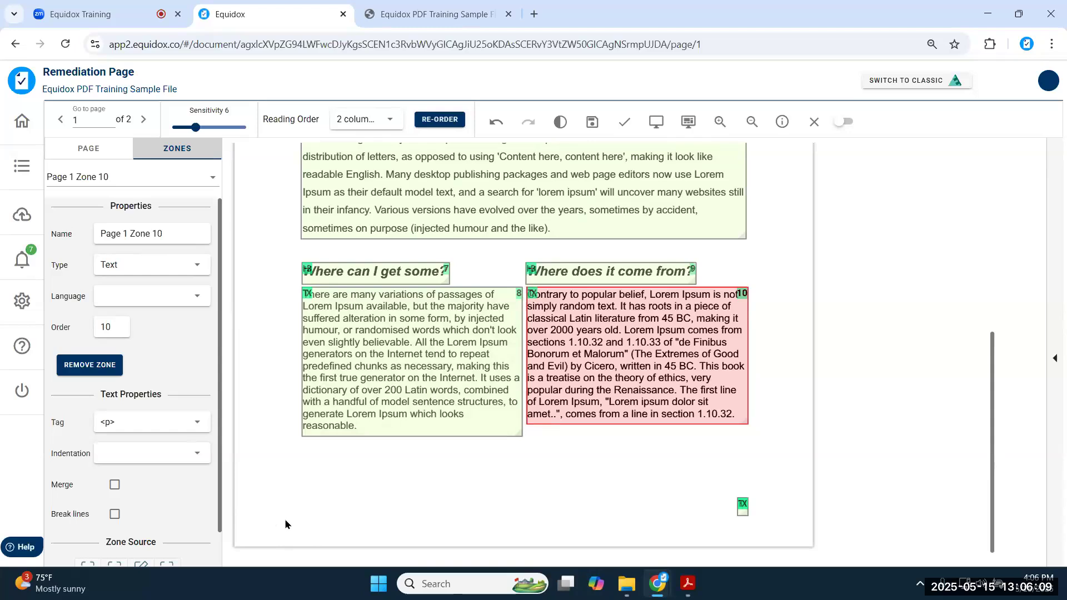
left_click(414, 21)
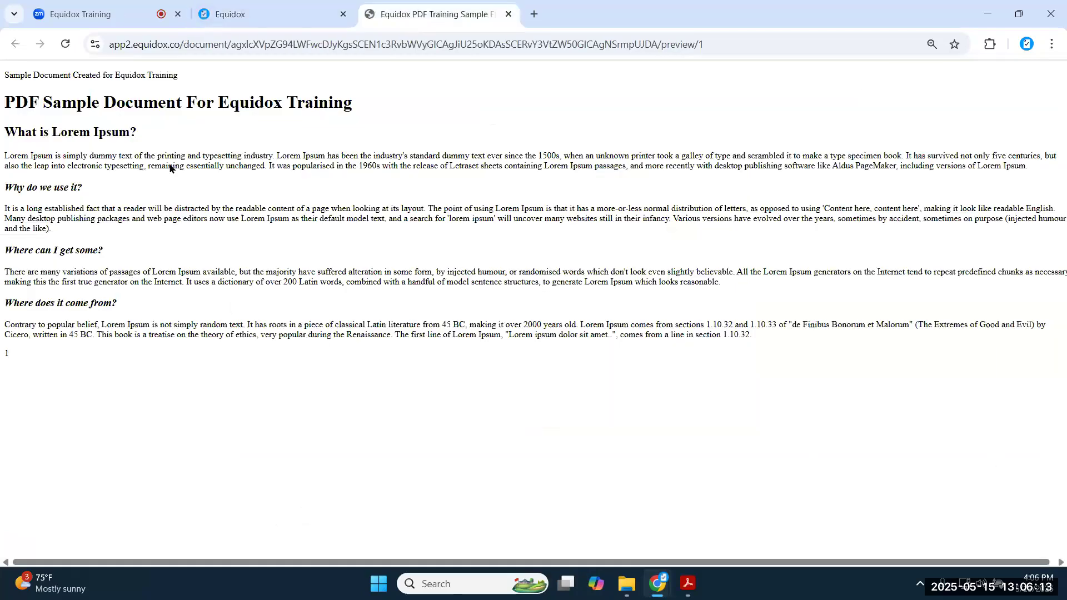
left_click(250, 14)
scroll(491, 339, "up", 6)
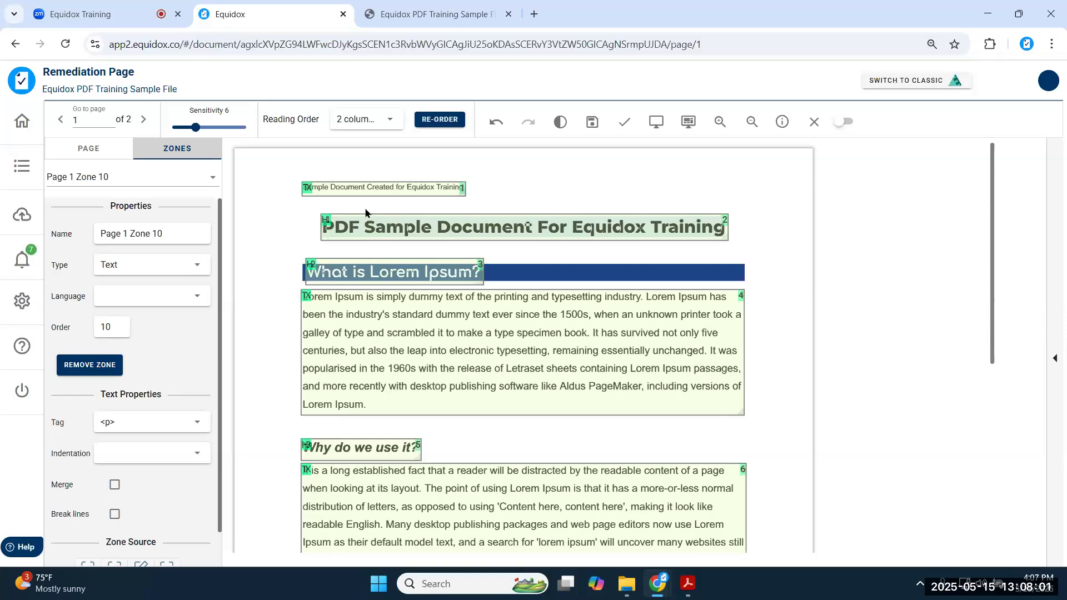
- Save page 1's zones, select the H1 title zone, and try moving on to page 2
left_click(592, 125)
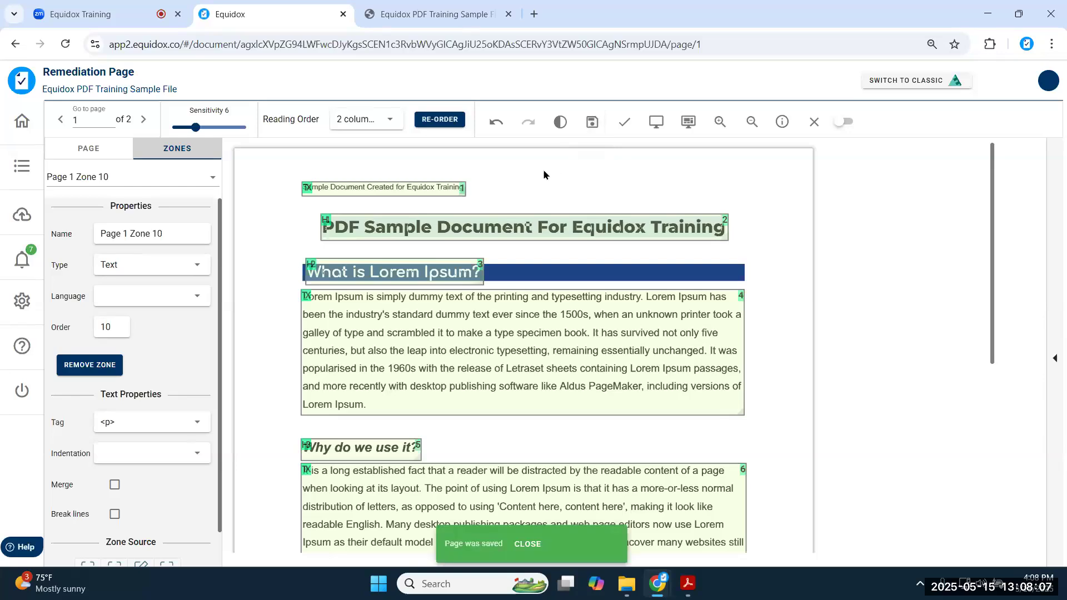
left_click(522, 222)
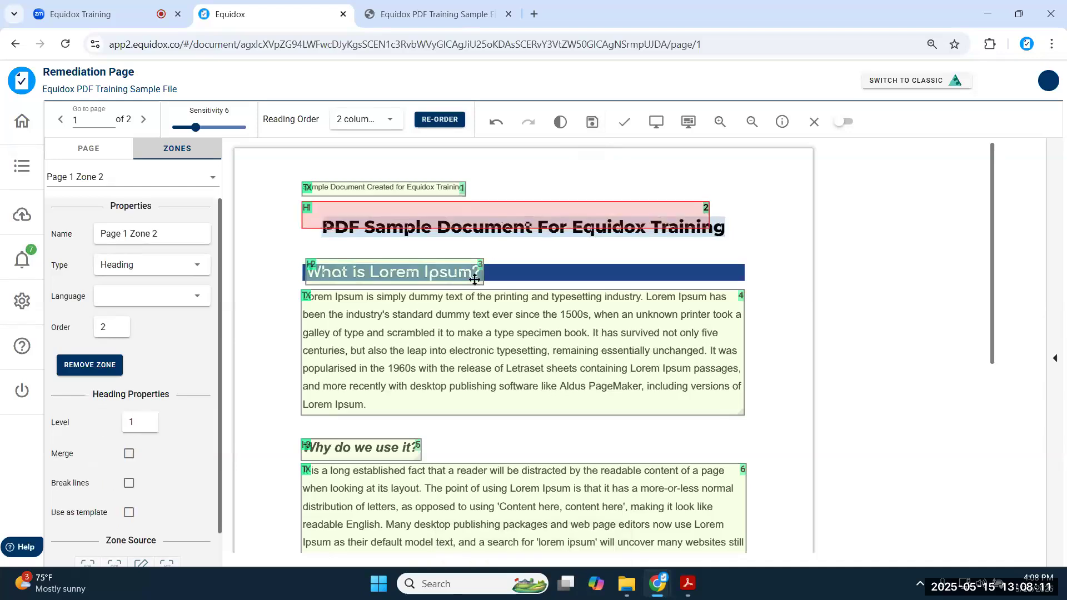
left_click(143, 119)
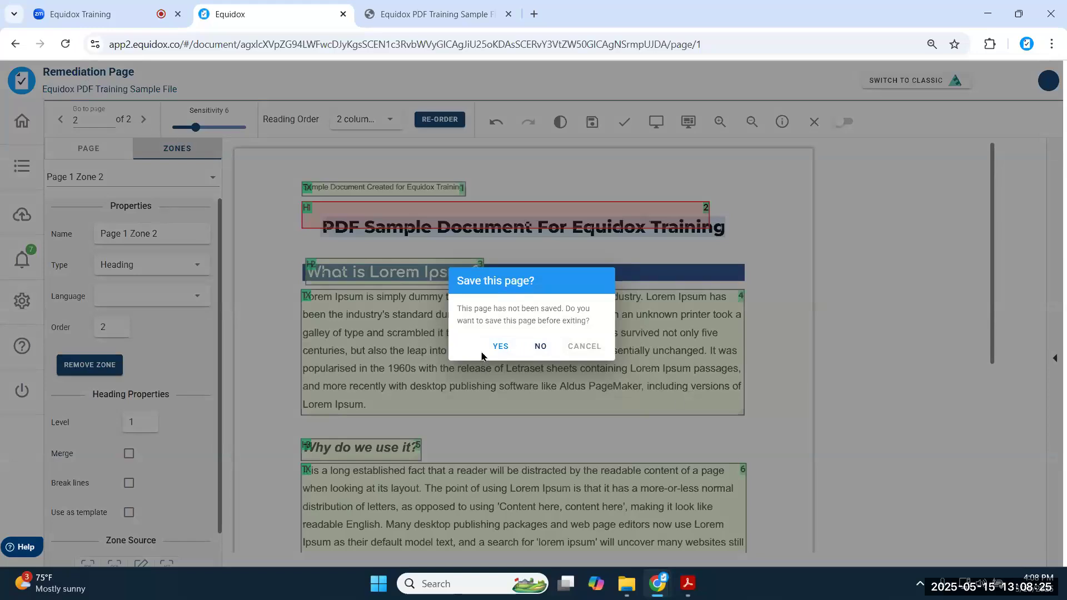
- Cancel the save prompt and shift the H1 zone down over the main title text
left_click(585, 357)
left_click_drag(545, 202, 563, 216)
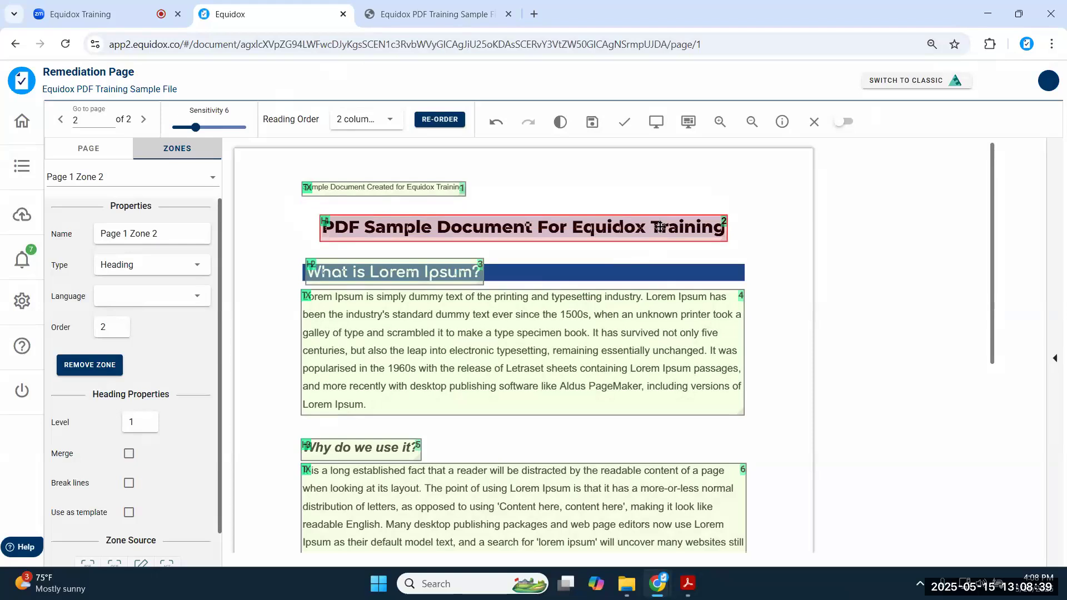
scroll(657, 522, "down", 1)
scroll(584, 439, "up", 1)
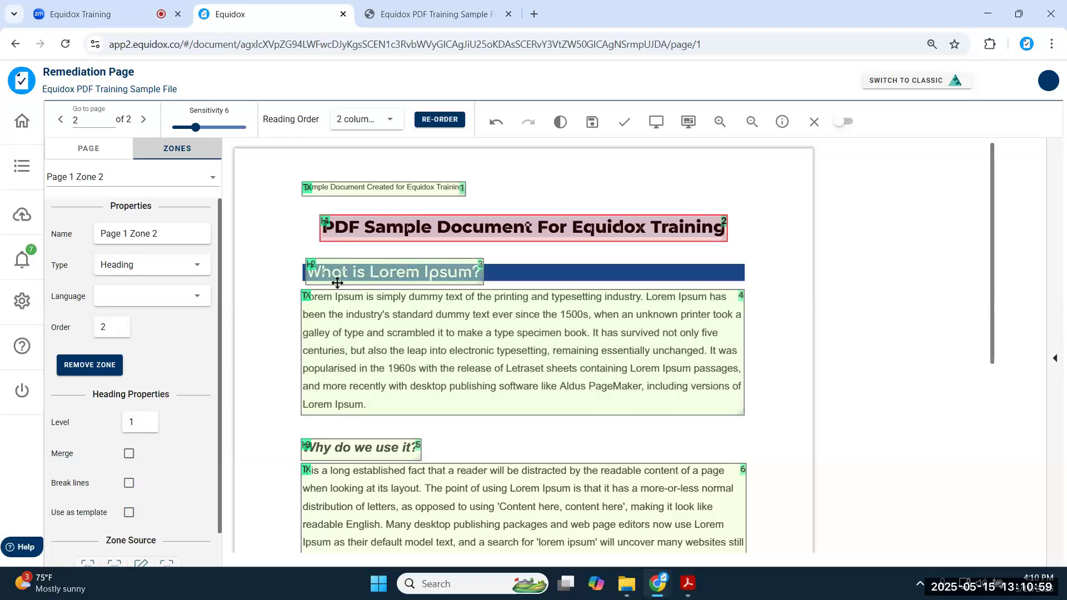
left_click(466, 275)
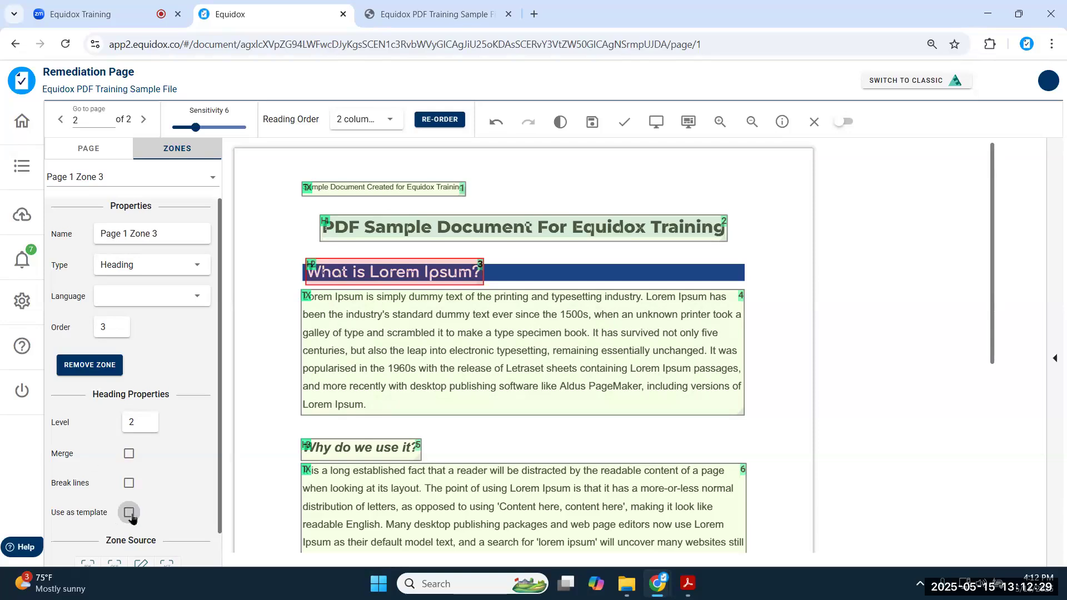
left_click(354, 369)
scroll(356, 372, "down", 4)
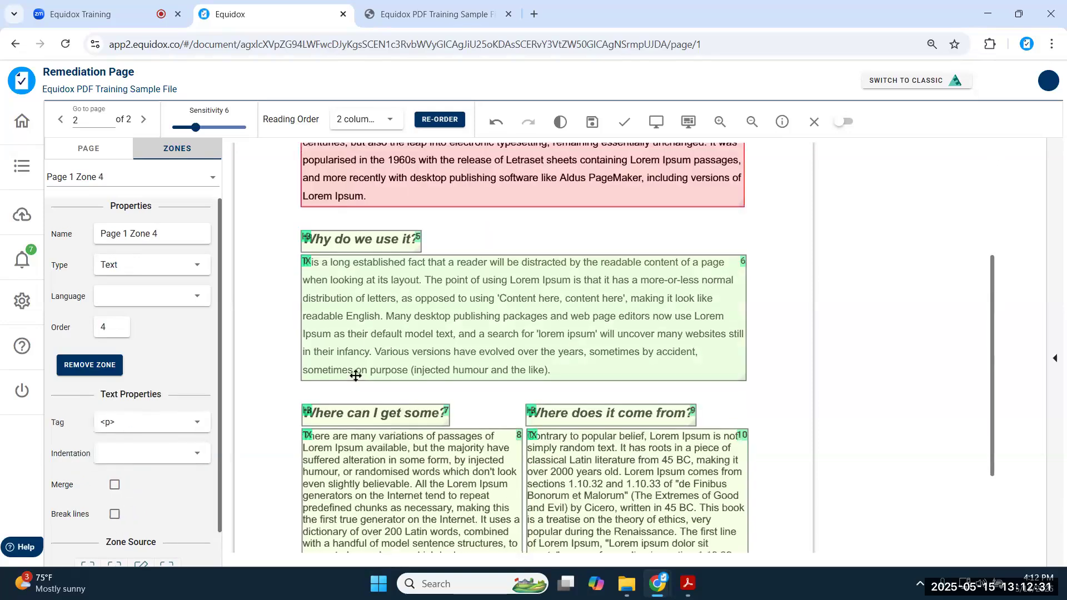
left_click(358, 340)
left_click(395, 478)
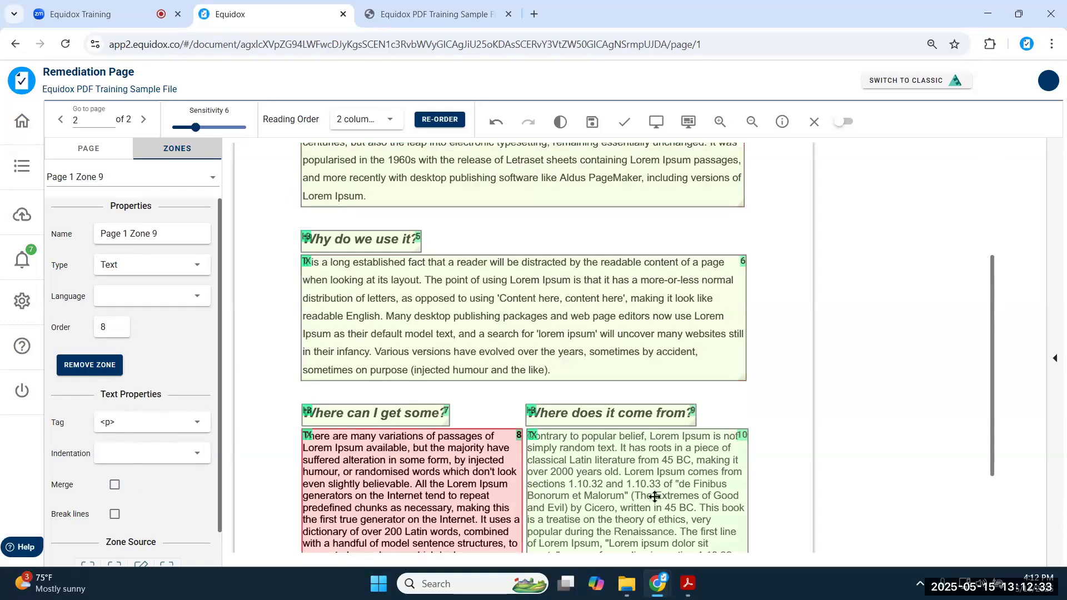
left_click(655, 496)
left_click(355, 240)
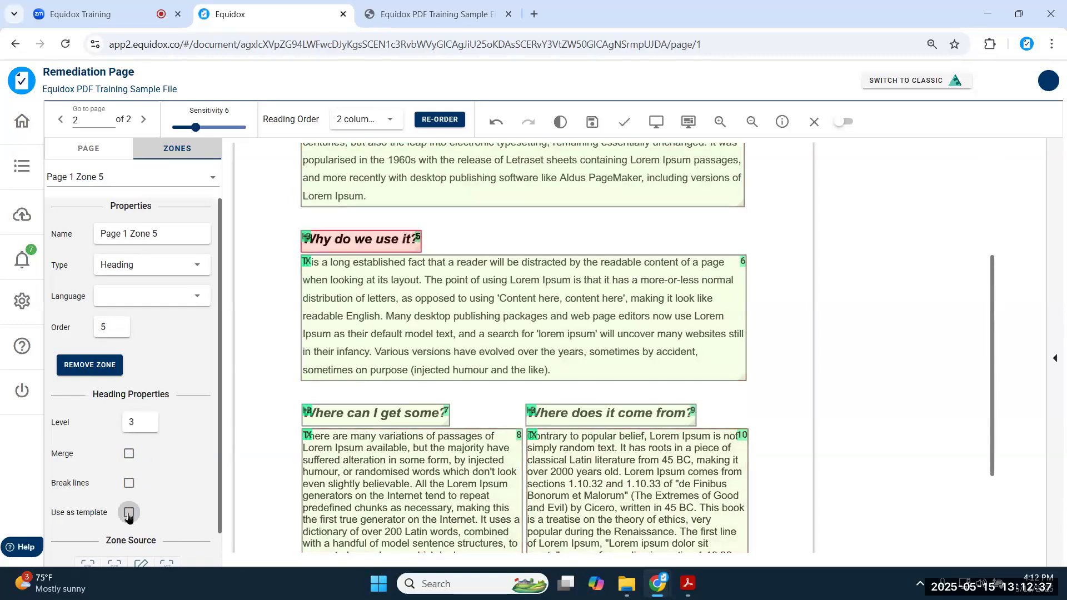
scroll(350, 310, "up", 3)
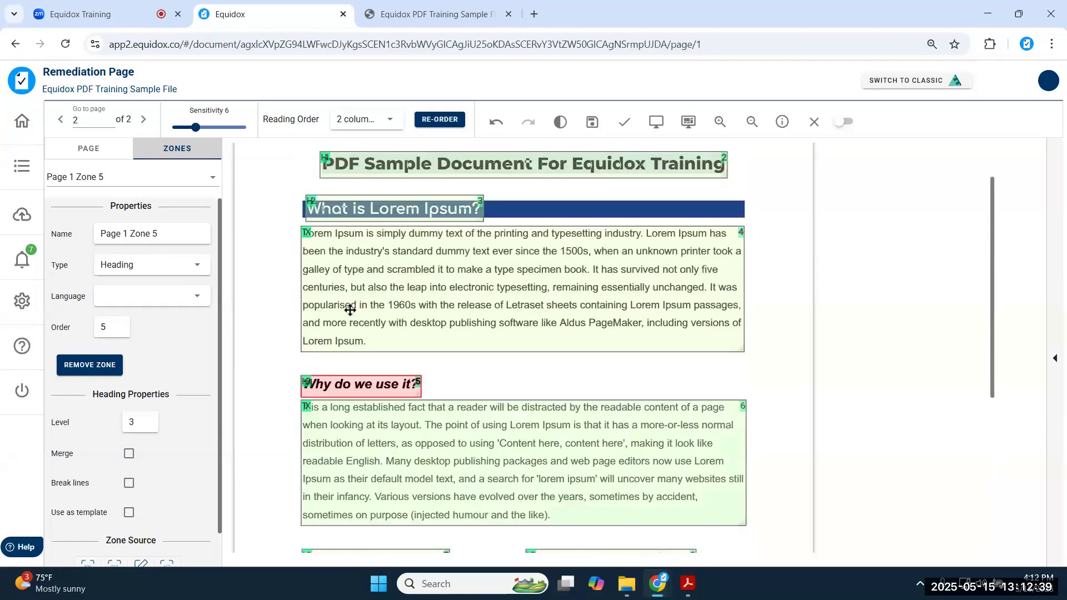
scroll(350, 310, "up", 1)
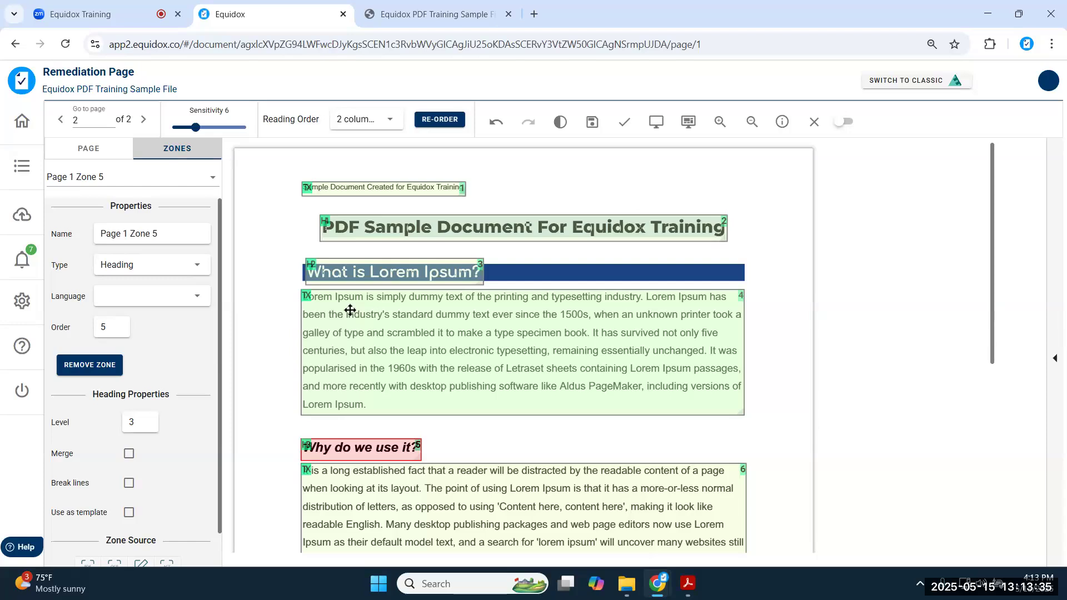
- Review the Zone Detector settings and the title's level 1 heading, then save the page
left_click(90, 150)
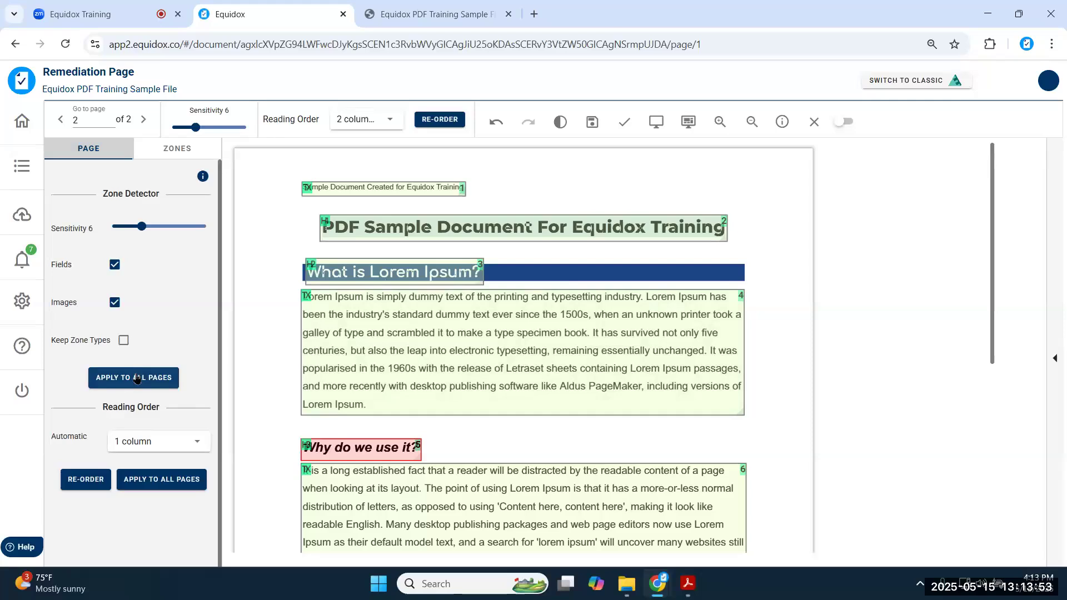
left_click(564, 223)
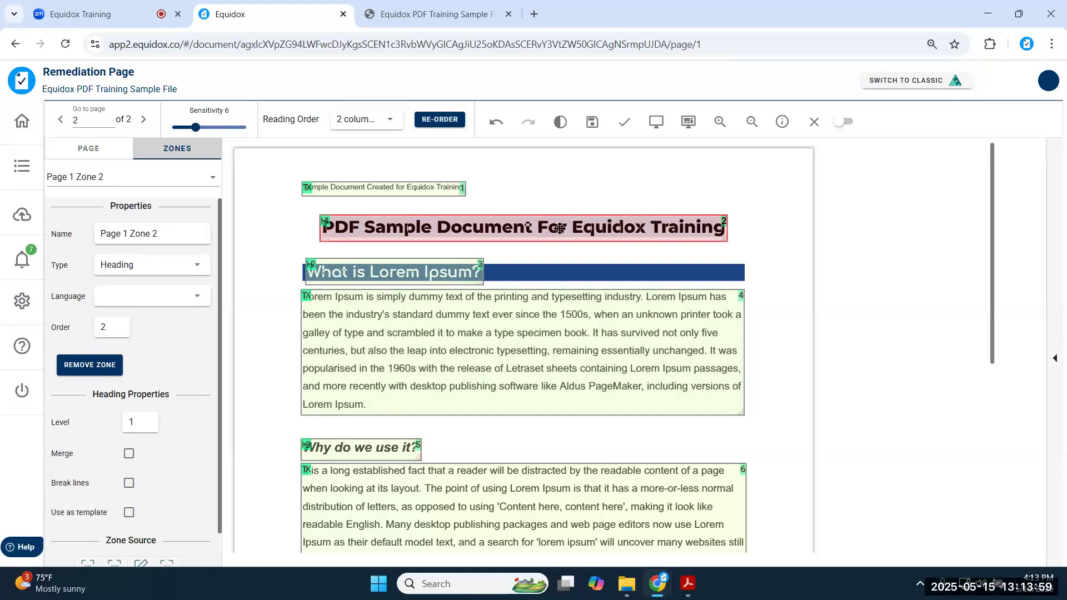
left_click(592, 122)
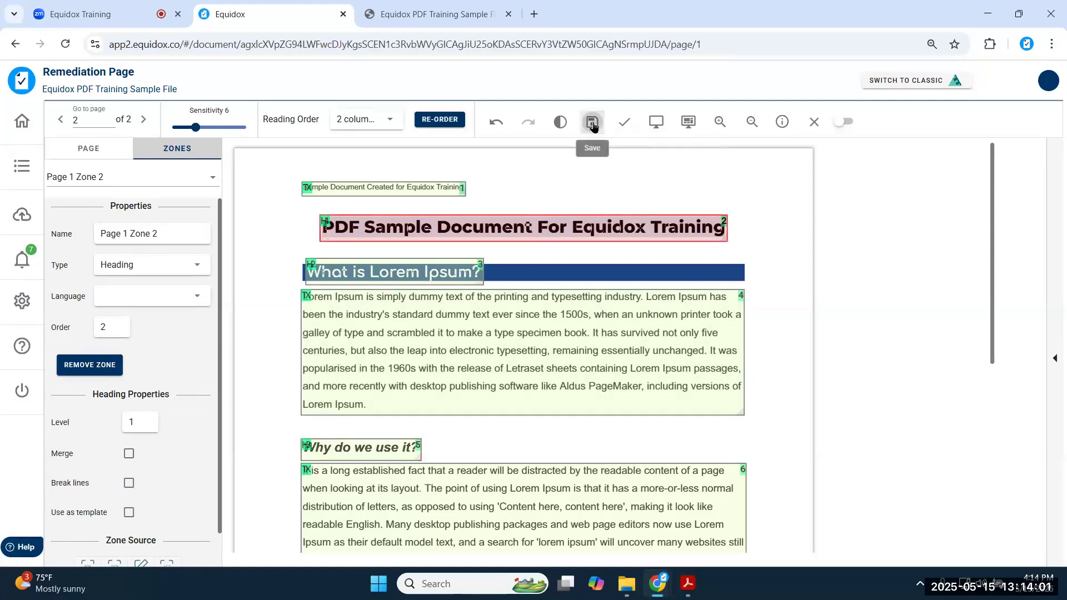
- Close page 1 and view both page 2 images with empty descriptions in the Images list
left_click(814, 123)
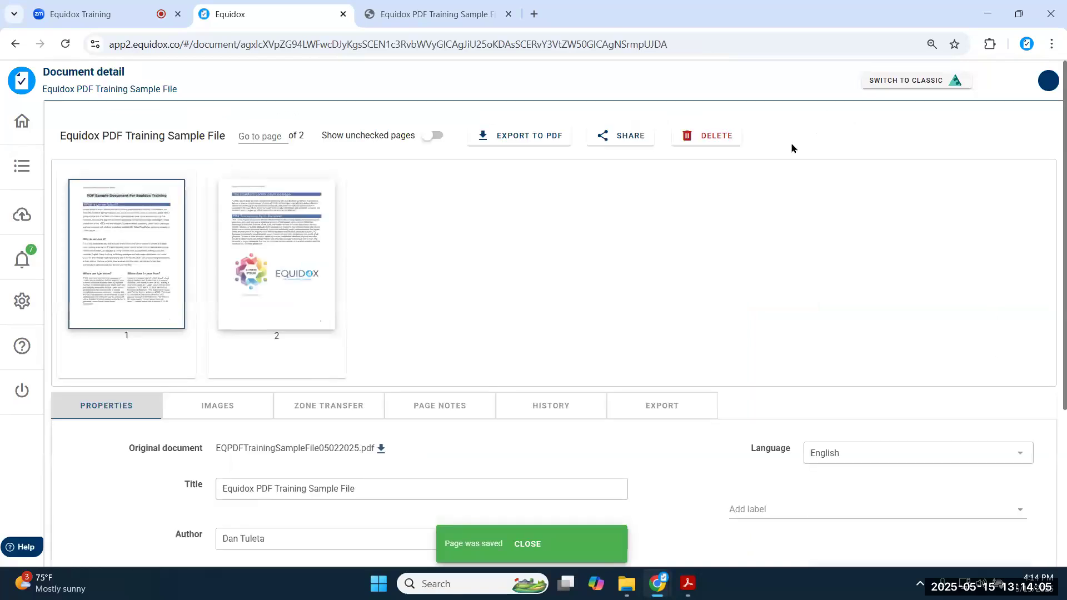
left_click(216, 410)
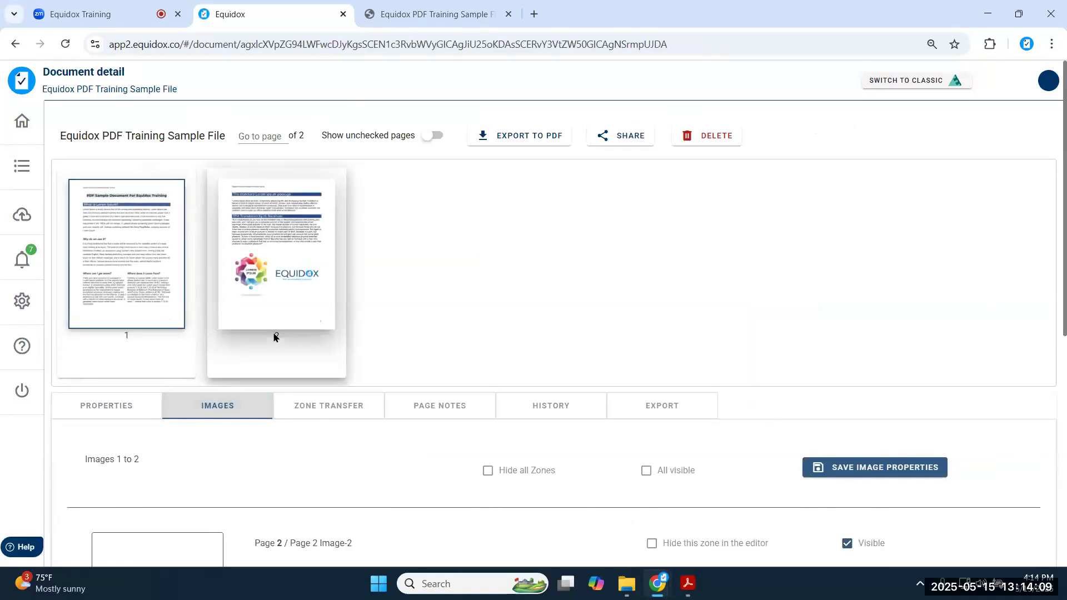
scroll(274, 336, "down", 7)
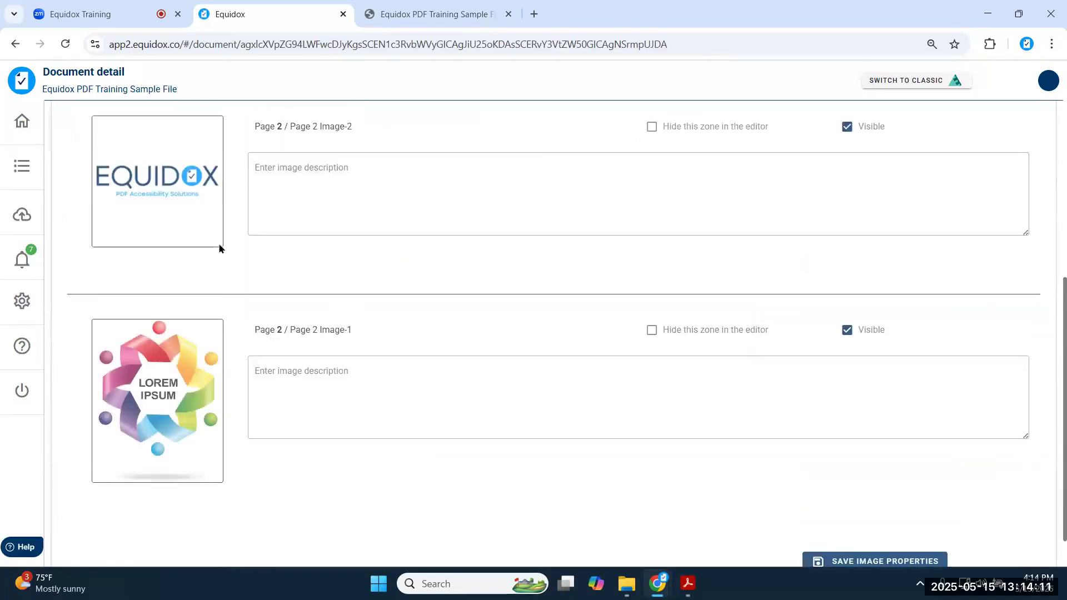
left_click(325, 428)
scroll(404, 264, "up", 5)
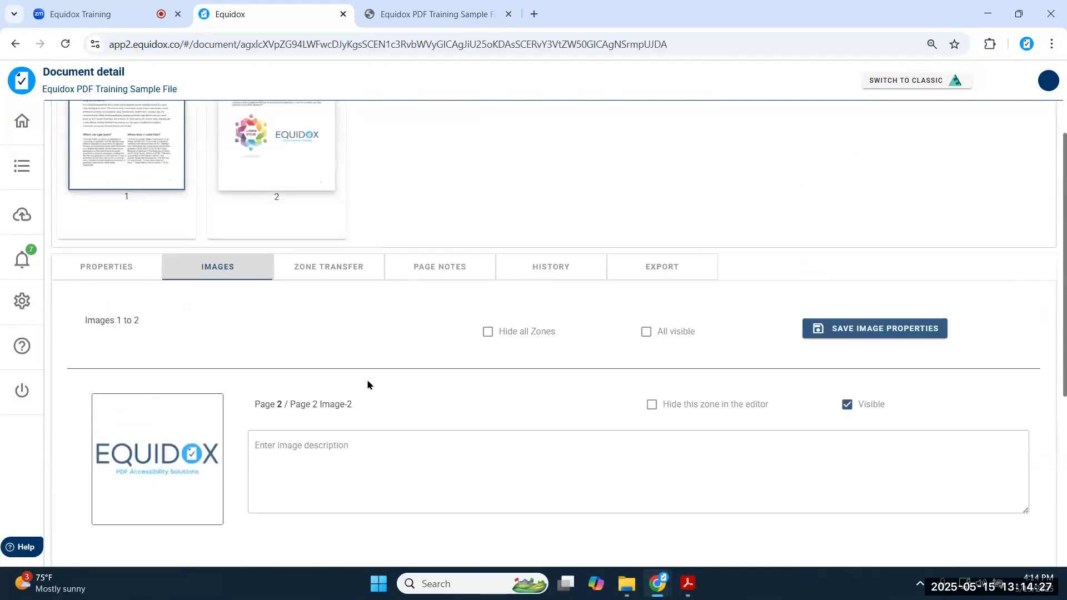
scroll(368, 383, "up", 2)
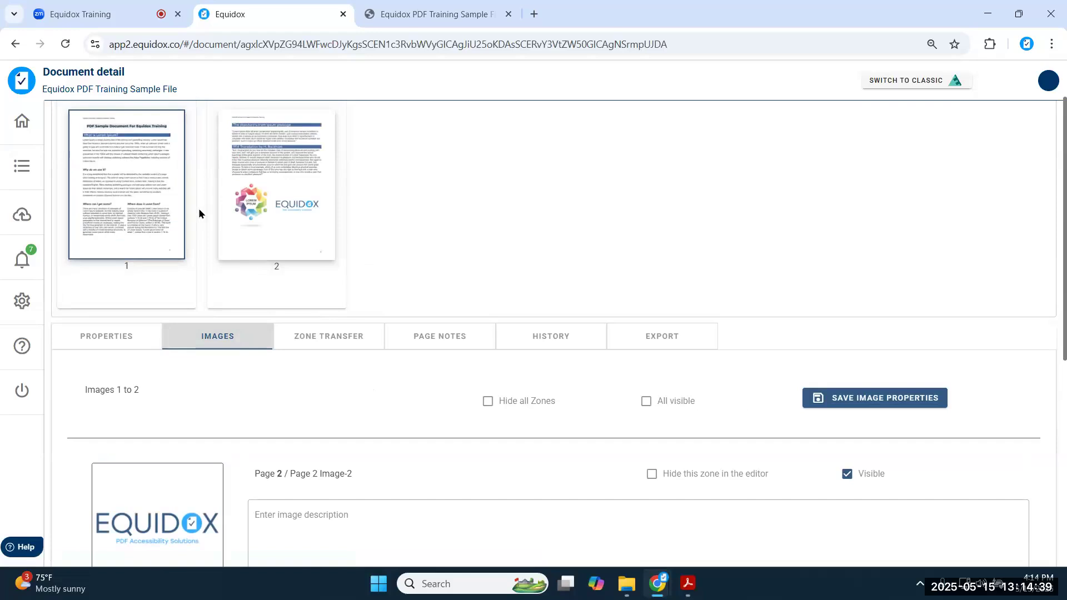
scroll(421, 201, "up", 2)
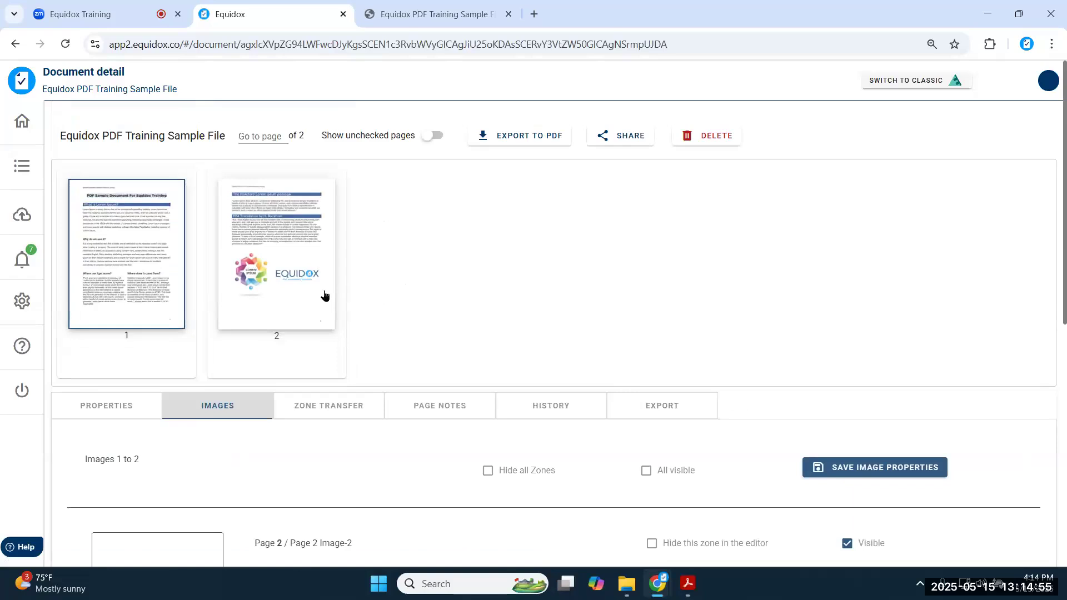
- Remove the sample PDF from recent imports and reopen Equidox PDF Training Sample File's details
left_click(105, 250)
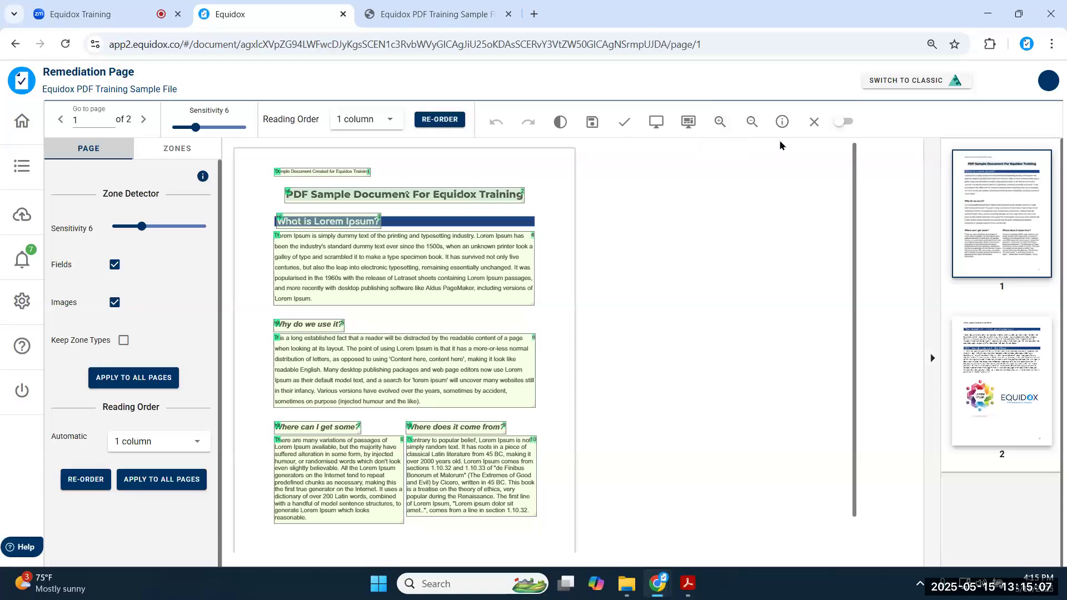
left_click(813, 122)
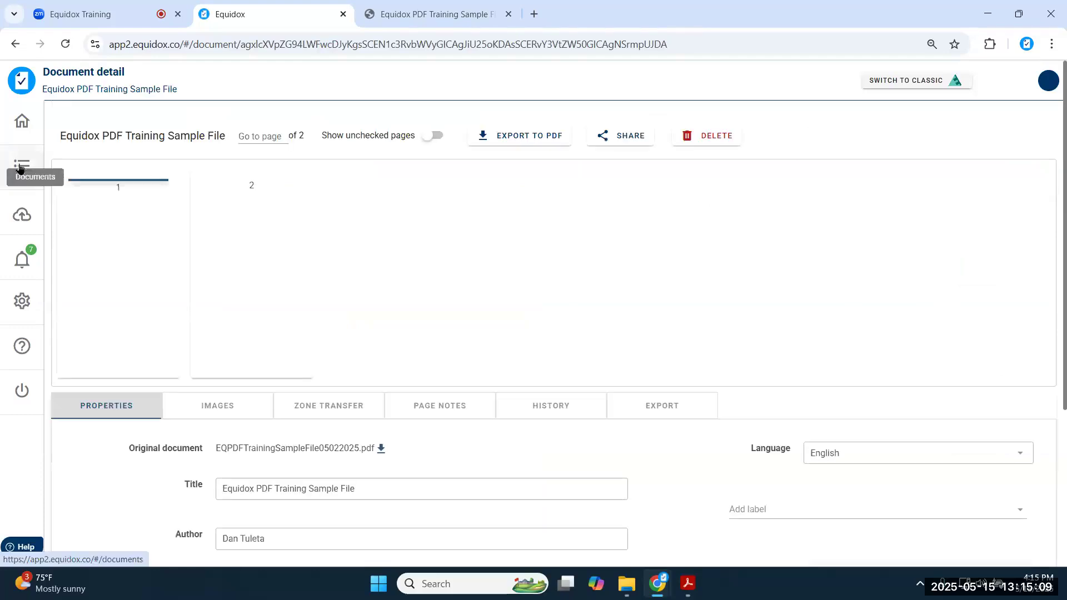
left_click(14, 206)
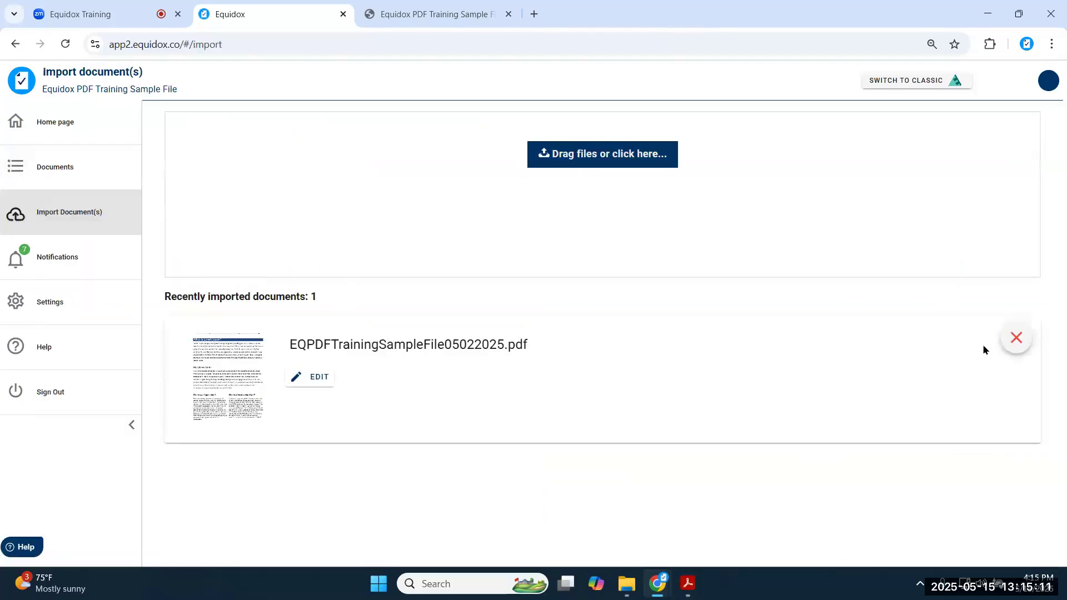
left_click(1016, 337)
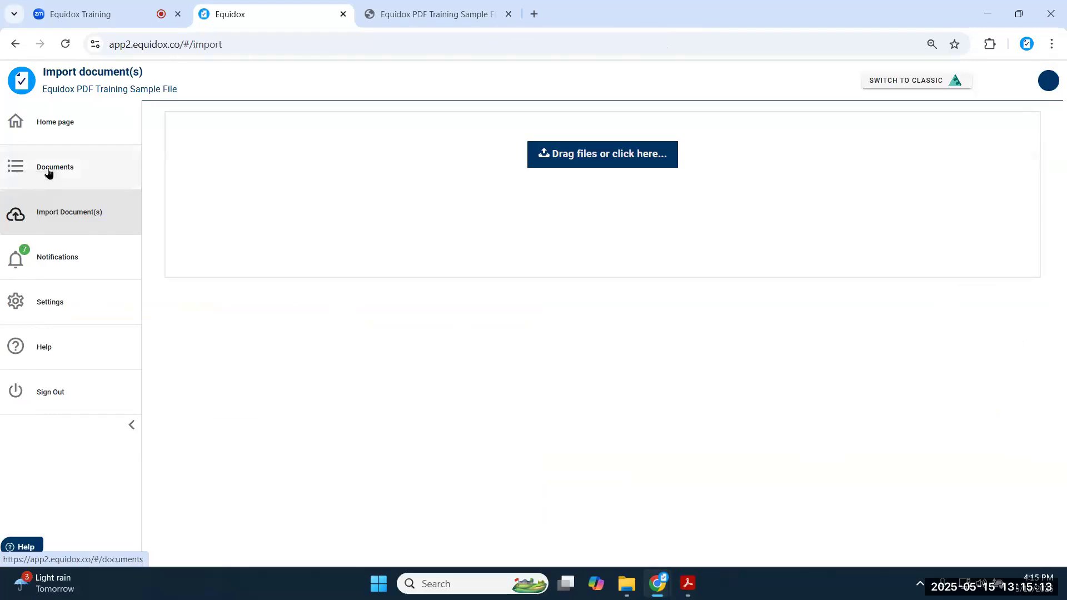
left_click(48, 171)
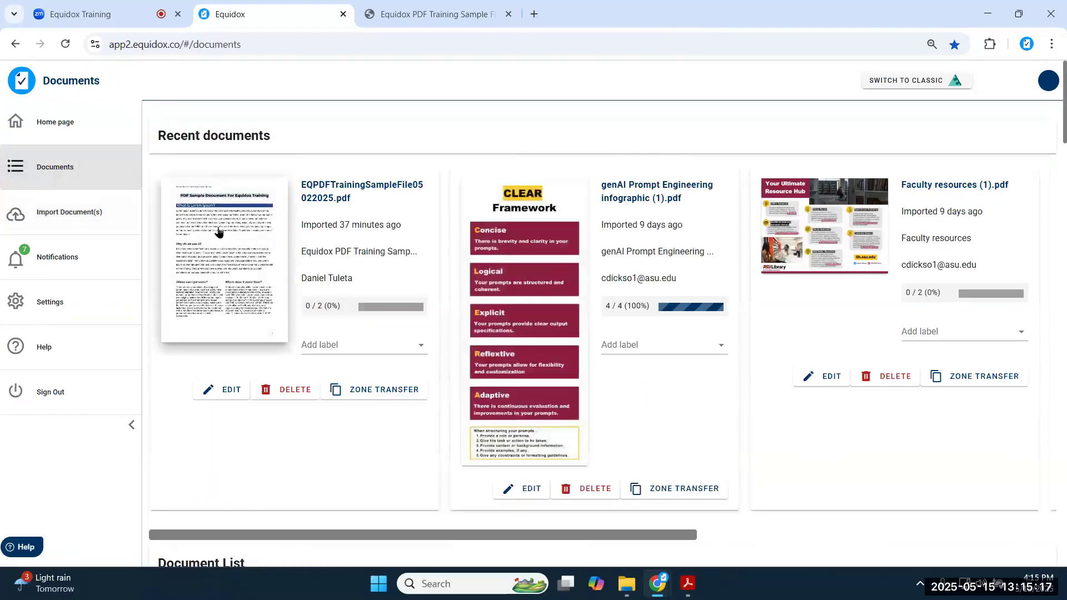
left_click(243, 228)
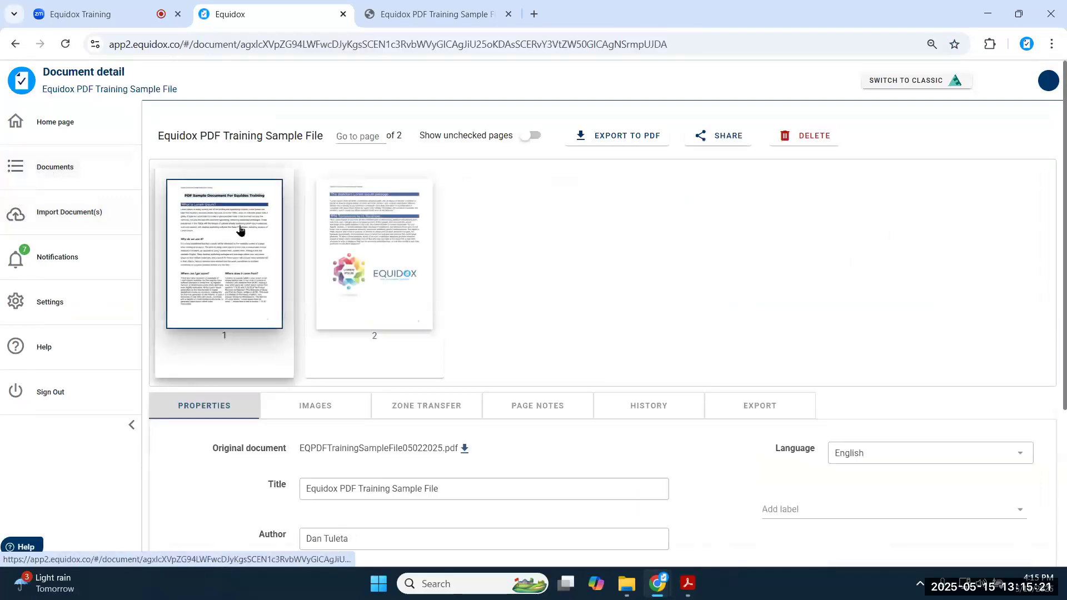
- Open page 1 of the training sample in the remediation editor and zoom in two levels
left_click(214, 233)
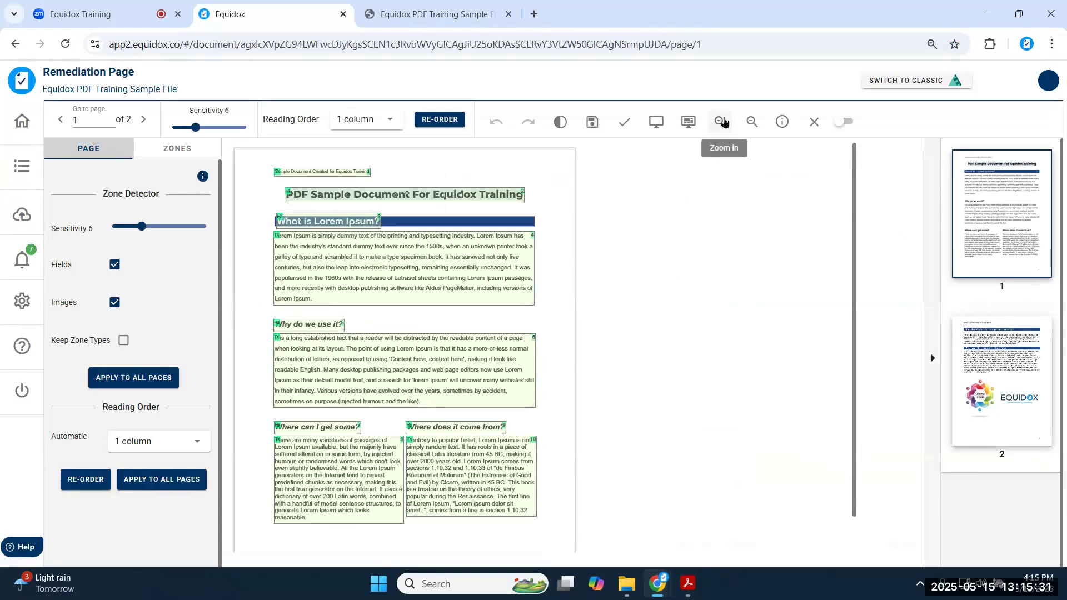
left_click(719, 122)
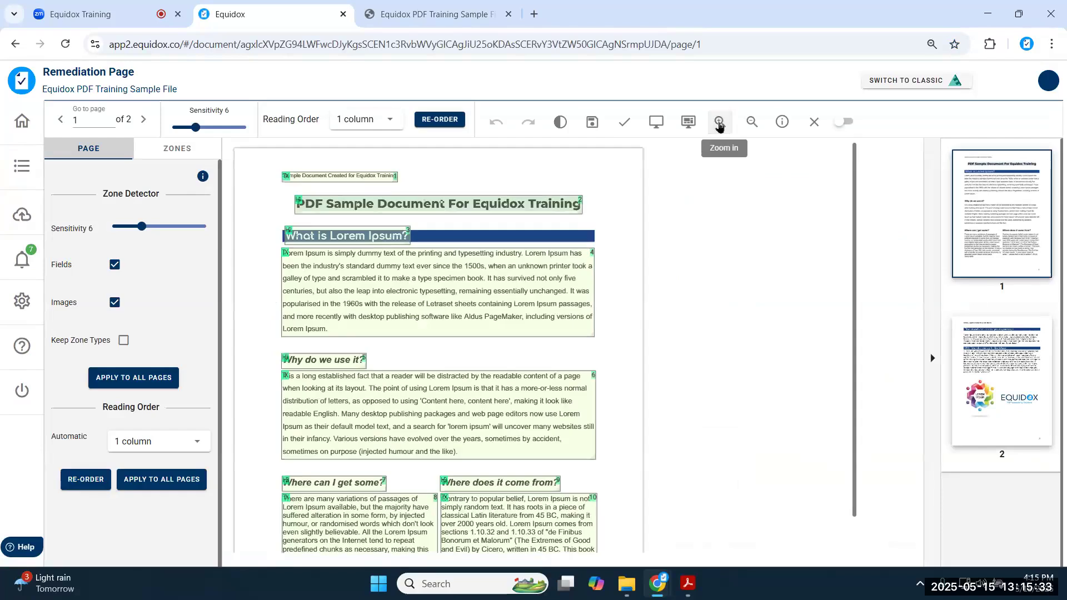
left_click(718, 122)
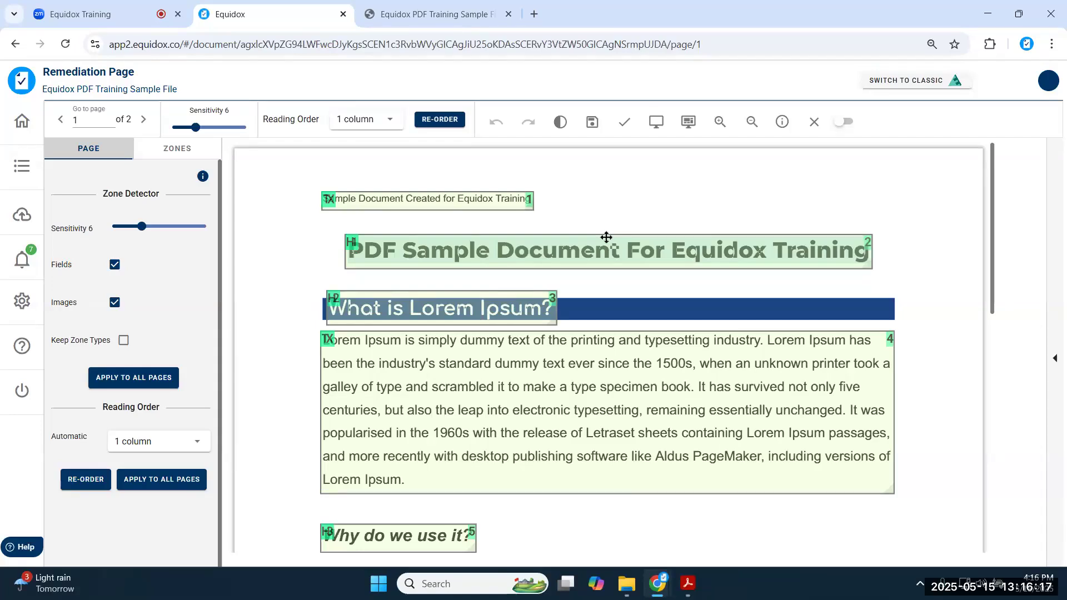
left_click(483, 203)
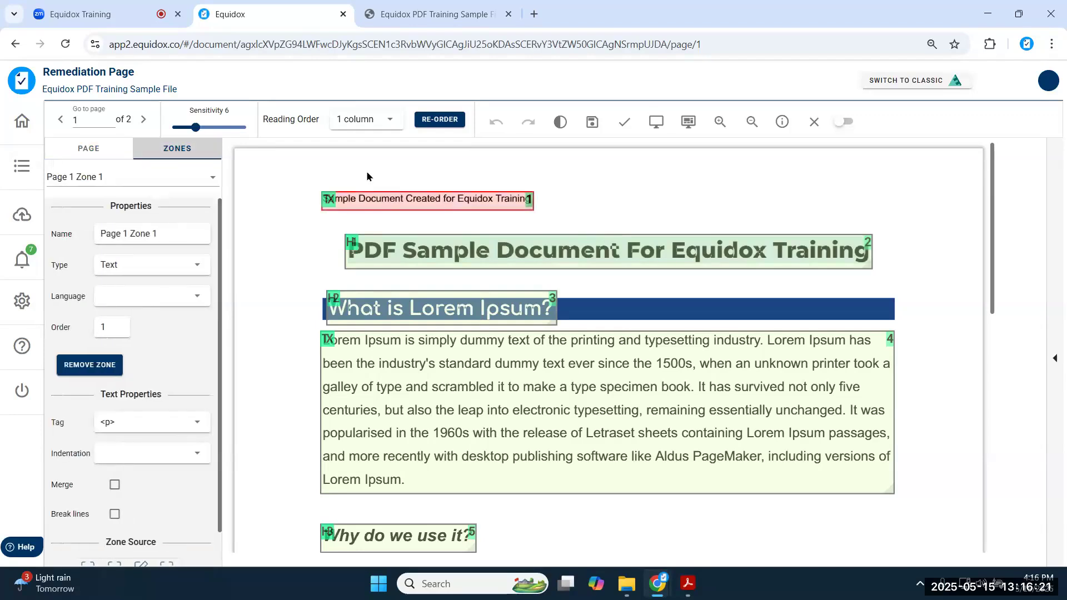
left_click_drag(391, 200, 389, 170)
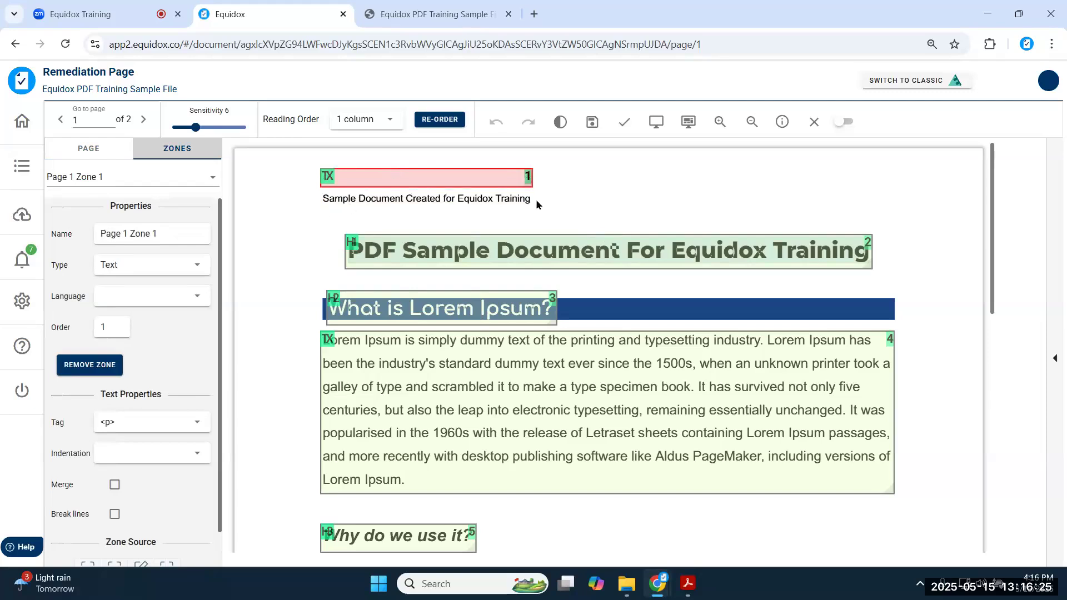
left_click_drag(453, 171, 453, 192)
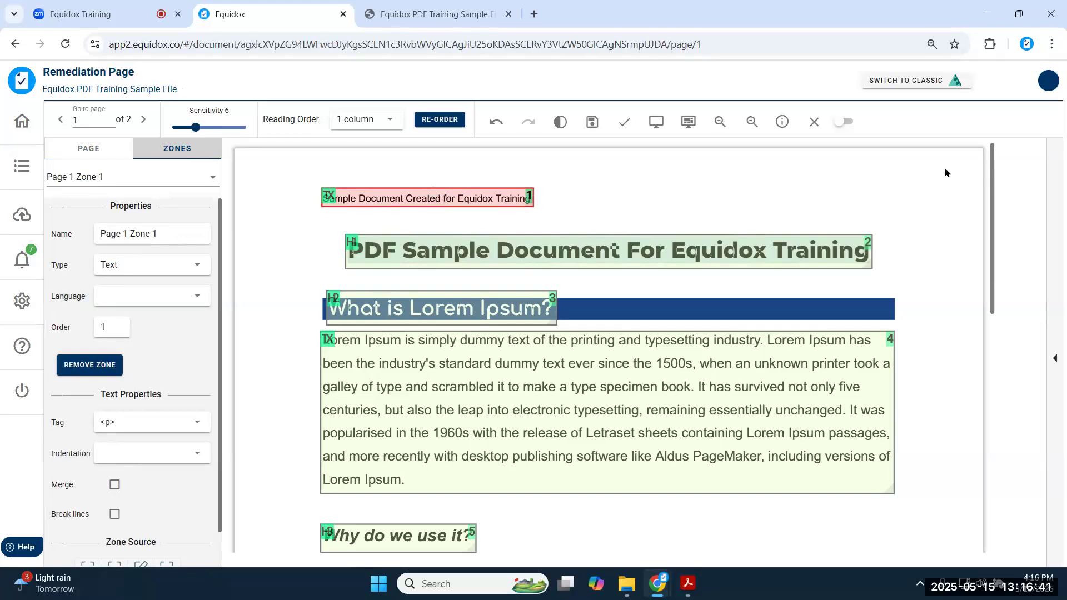
left_click(752, 121)
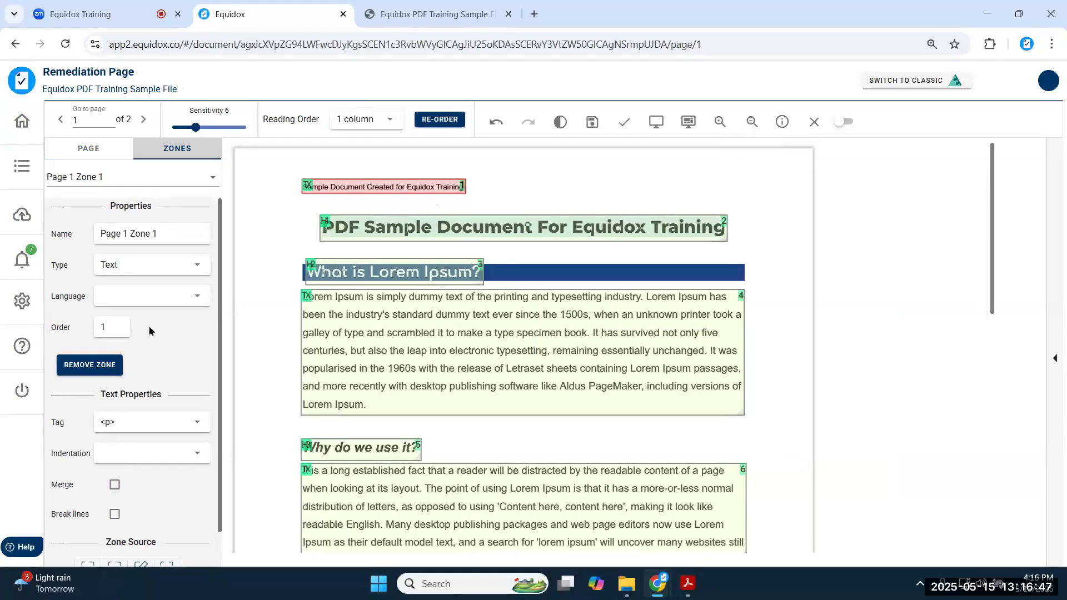
- Delete the 'Sample Document Created for Equidox Training' header zone and preview page 1
left_click(110, 367)
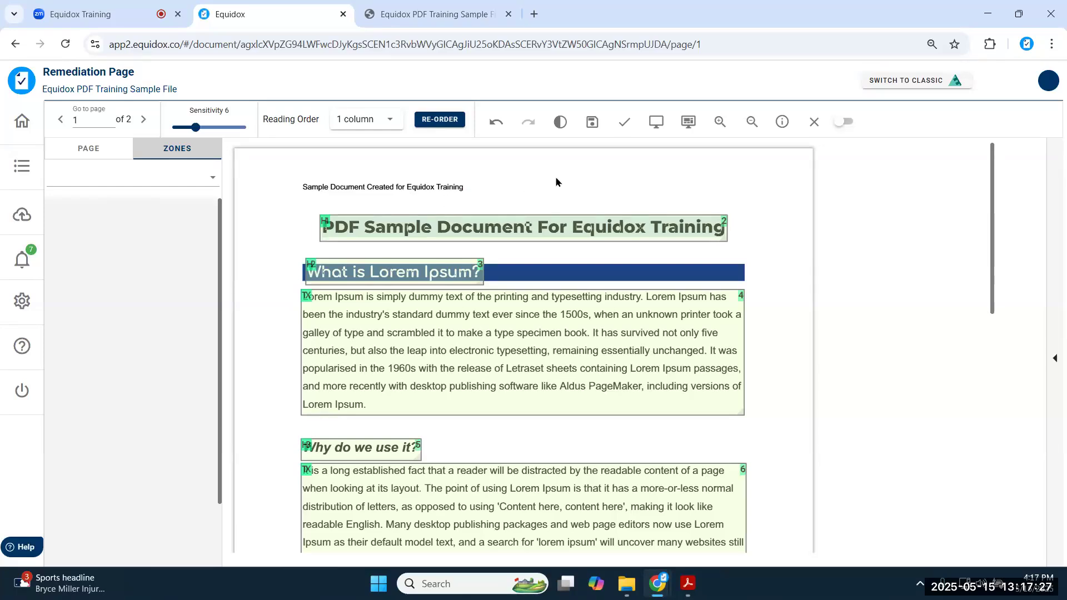
left_click(658, 121)
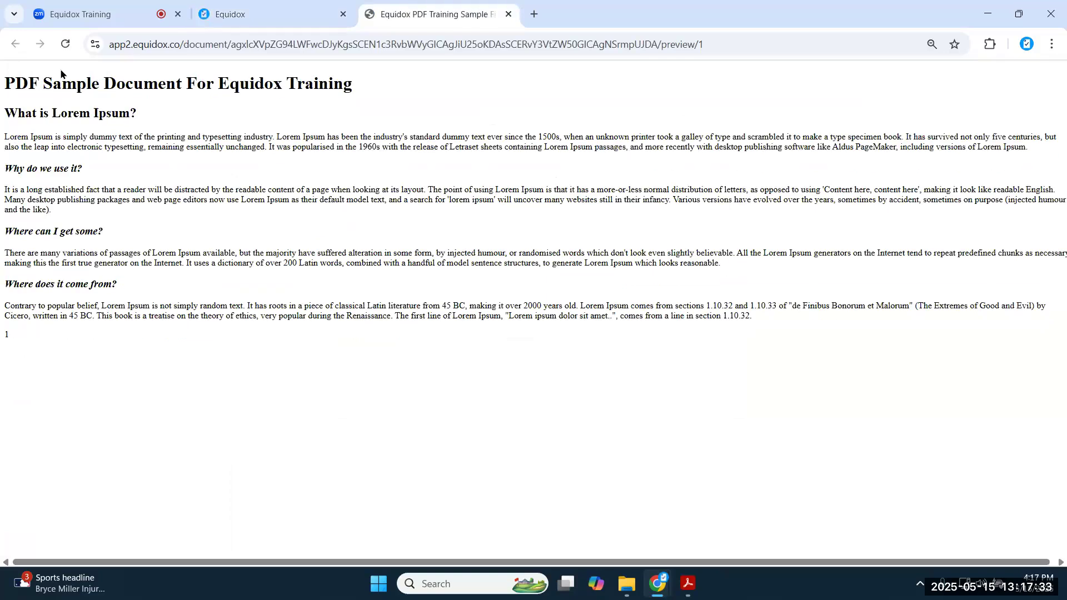
- Resize the small bottom text zone 11 to enclose the page number 1, then recheck the preview
left_click(302, 15)
scroll(619, 323, "down", 6)
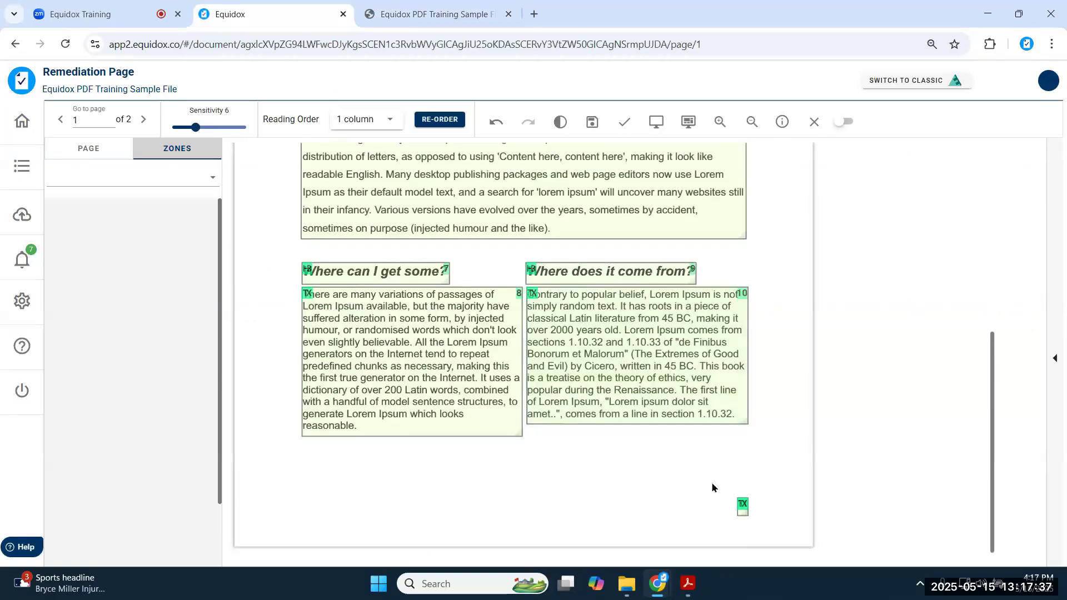
left_click(745, 508)
mouse_move(750, 518)
left_mouse_down()
mouse_move(774, 535)
mouse_move(740, 505)
mouse_move(741, 525)
left_mouse_up()
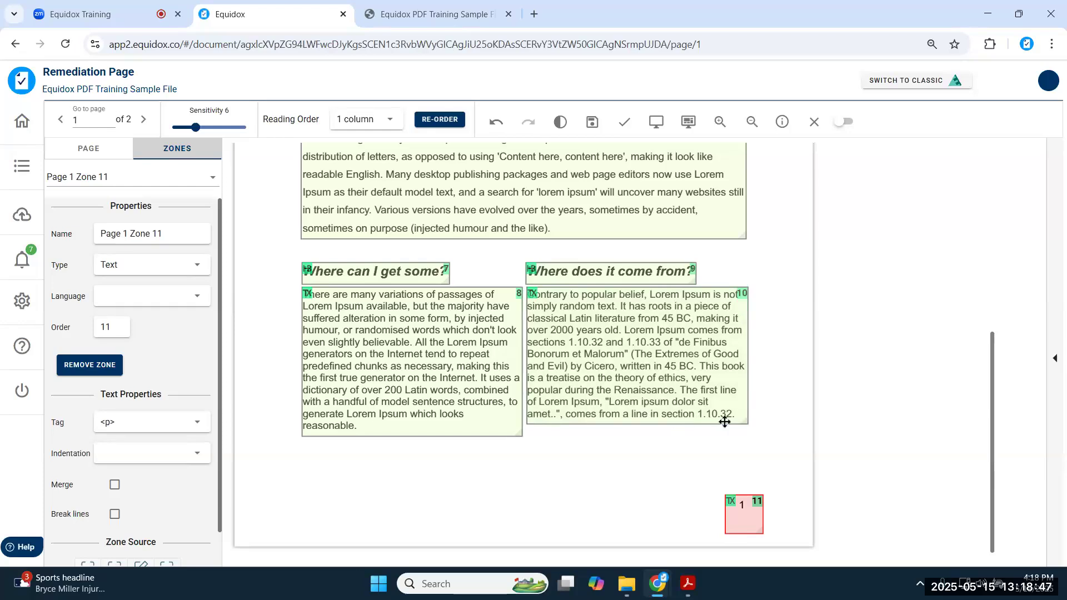
left_click_drag(743, 523, 743, 522)
left_click(399, 11)
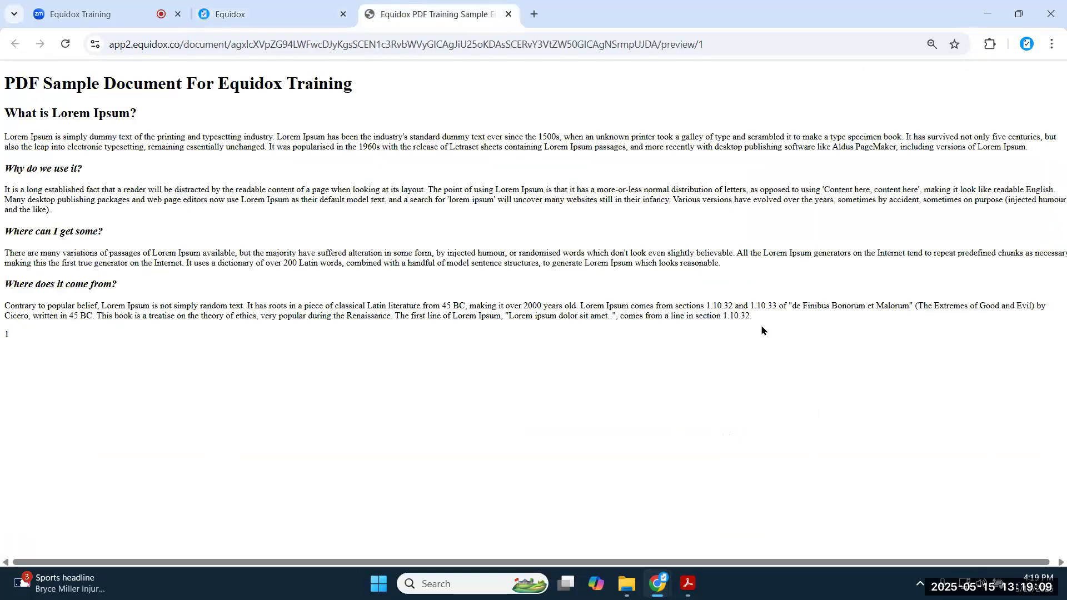
left_click_drag(728, 316, 772, 328)
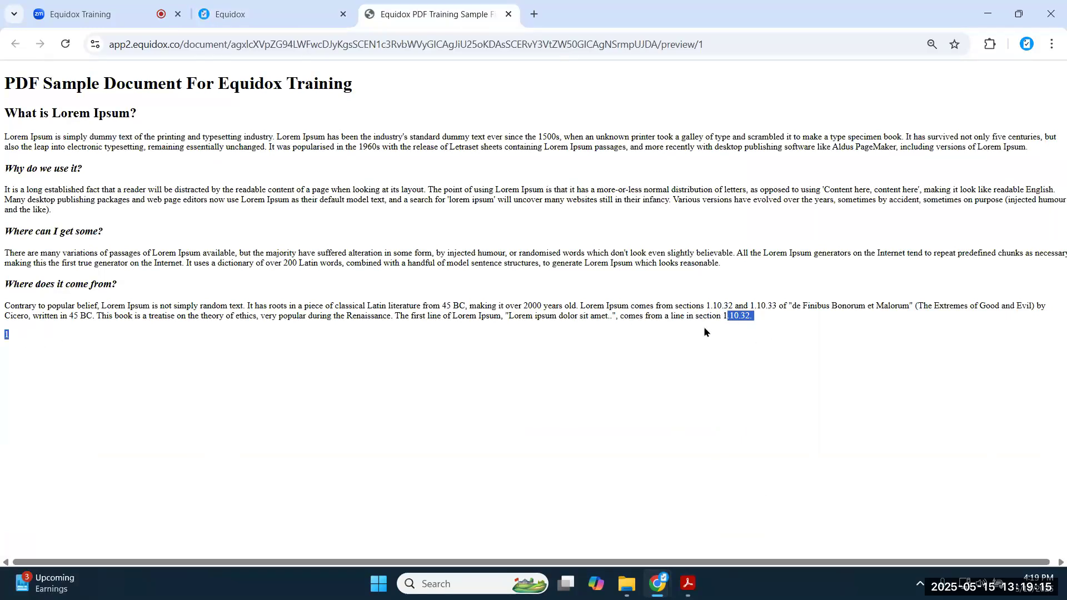
left_click(250, 14)
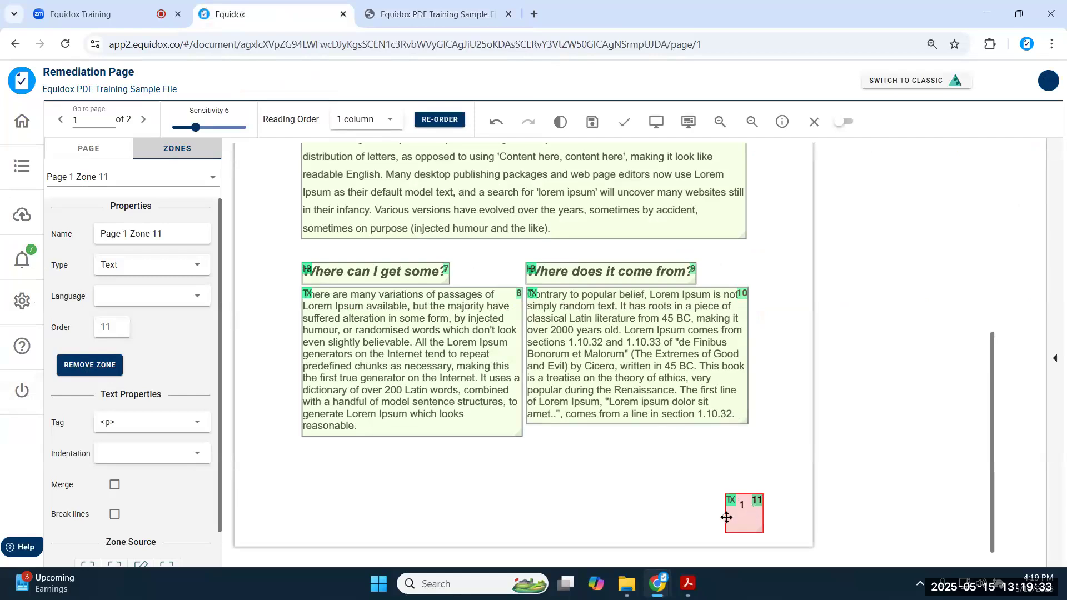
- Draw a new zone over the page number 1 and set its type to Ignore
mouse_move(680, 503)
left_mouse_down()
mouse_move(719, 517)
mouse_move(690, 512)
mouse_move(725, 509)
left_mouse_up()
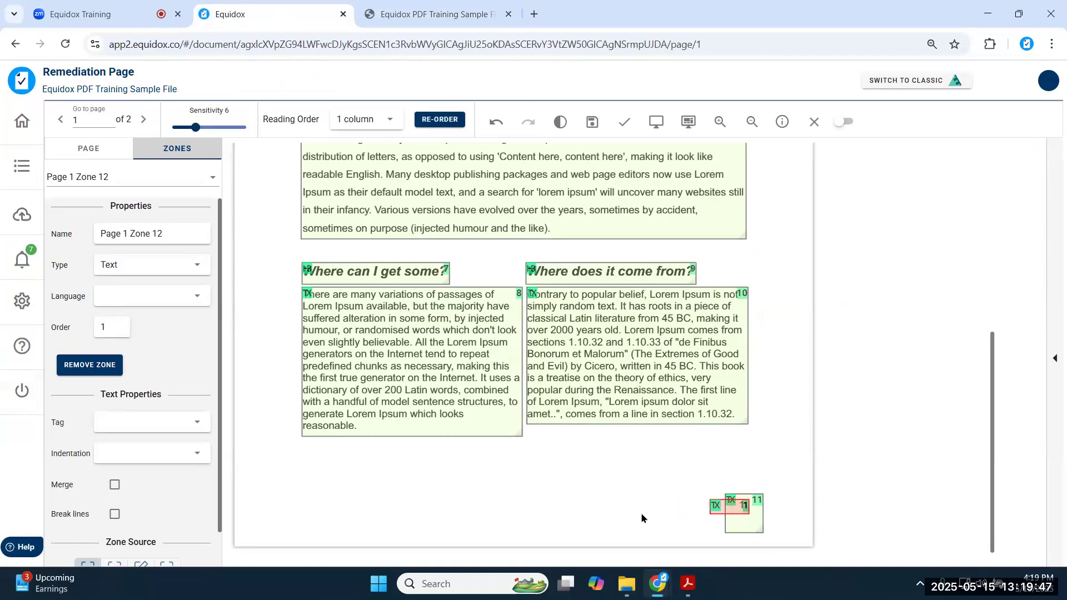
key("i")
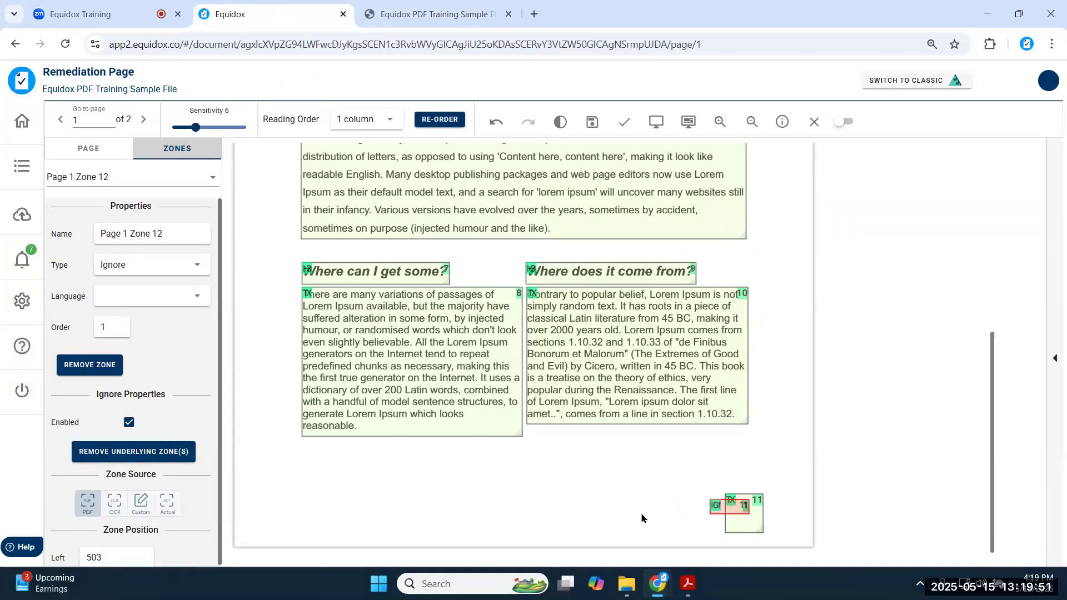
left_click(198, 267)
scroll(161, 333, "down", 3)
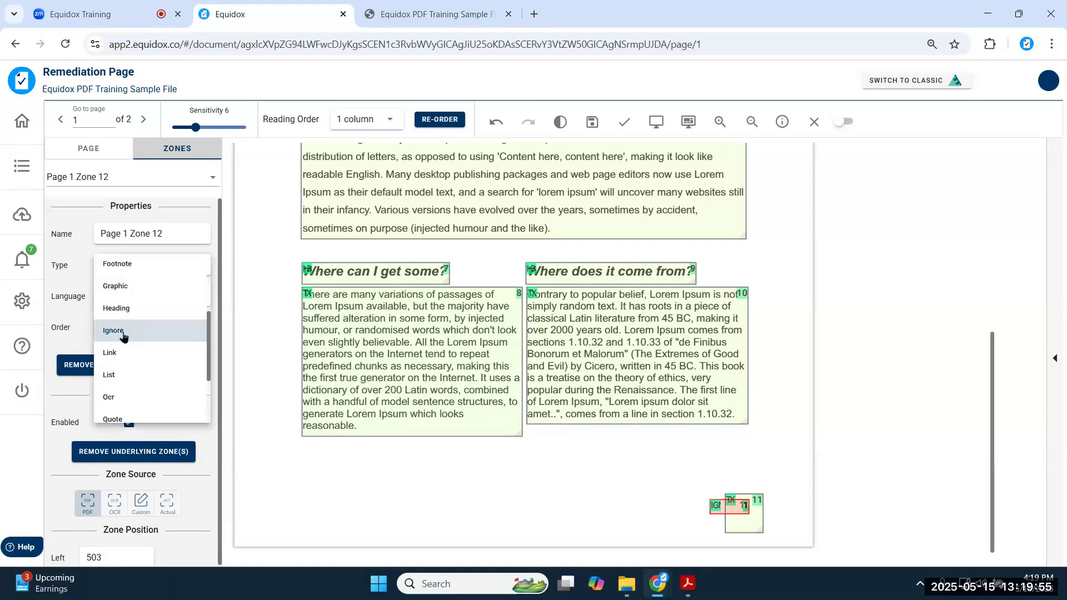
left_click(122, 334)
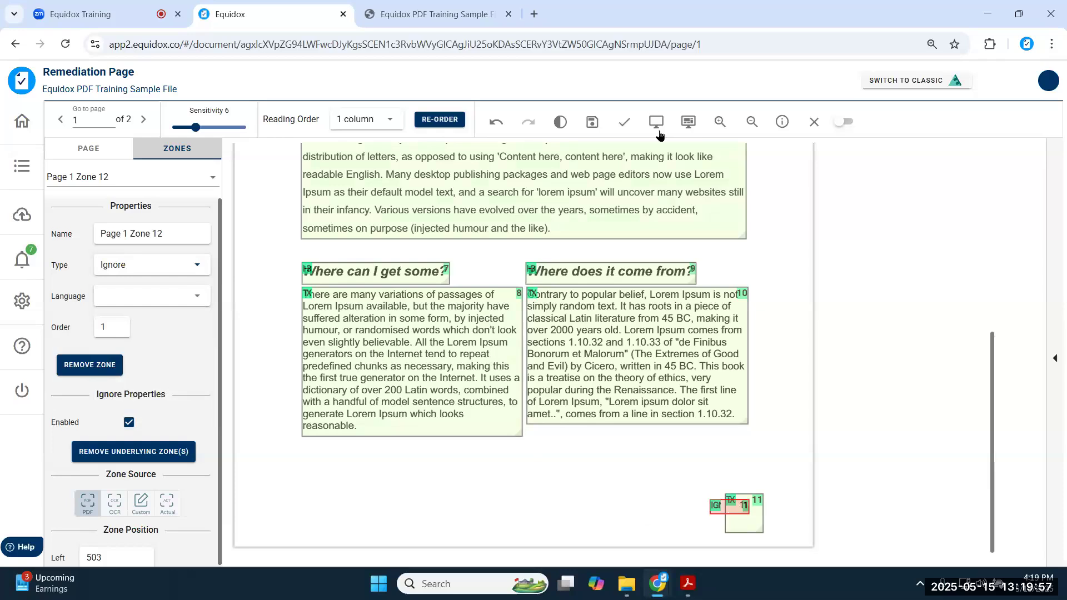
- Select zone 11, preview how page 1 reads, and return to the editor
left_click(752, 519)
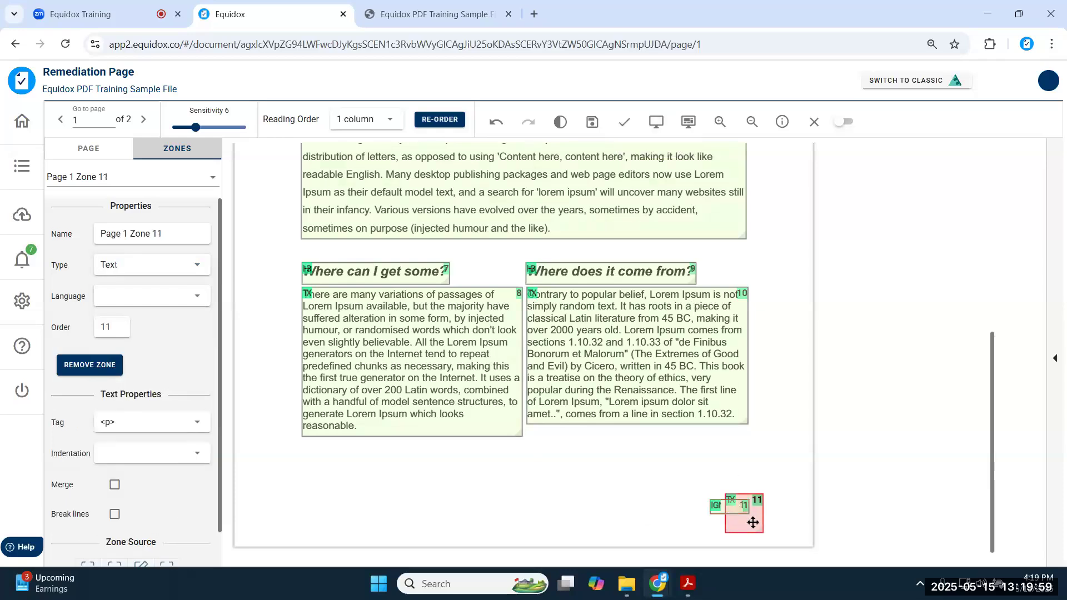
left_click(658, 123)
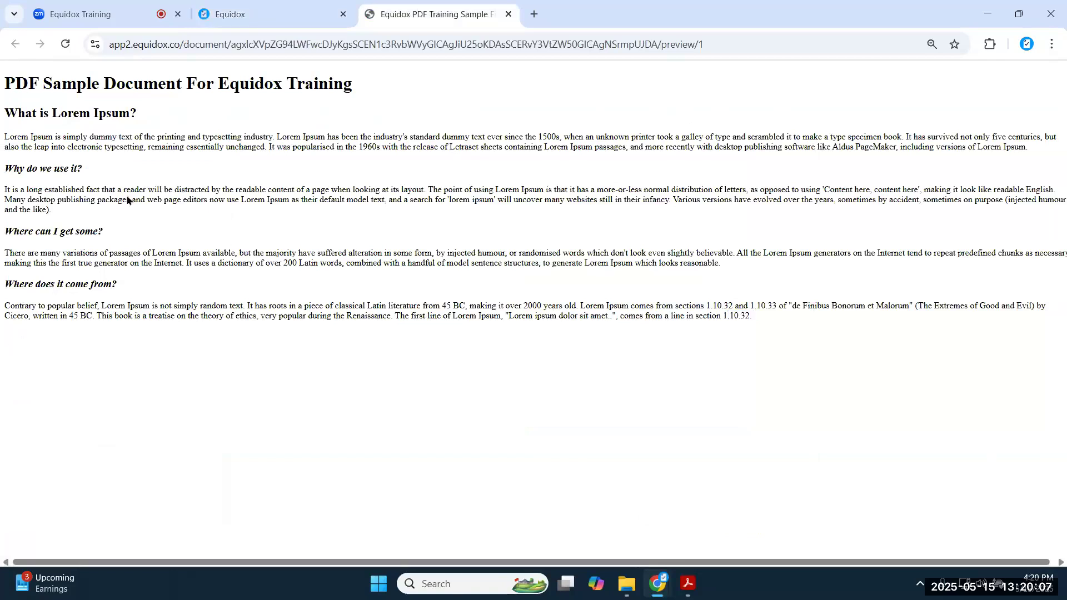
left_click(262, 14)
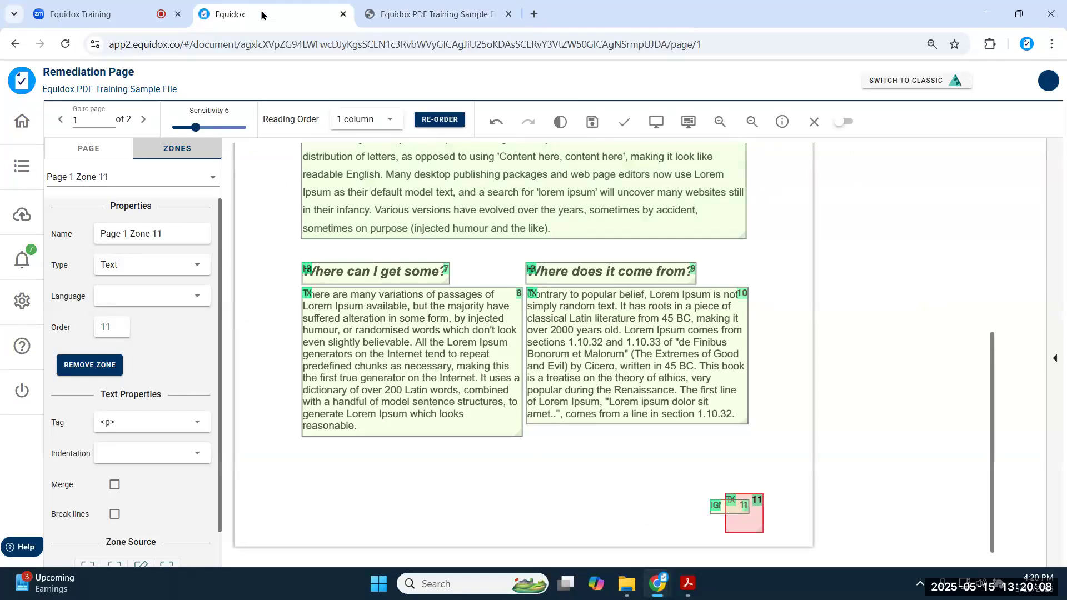
- Save and validate page 1, then go to page 2 and select its small Ignore zone
left_click(594, 123)
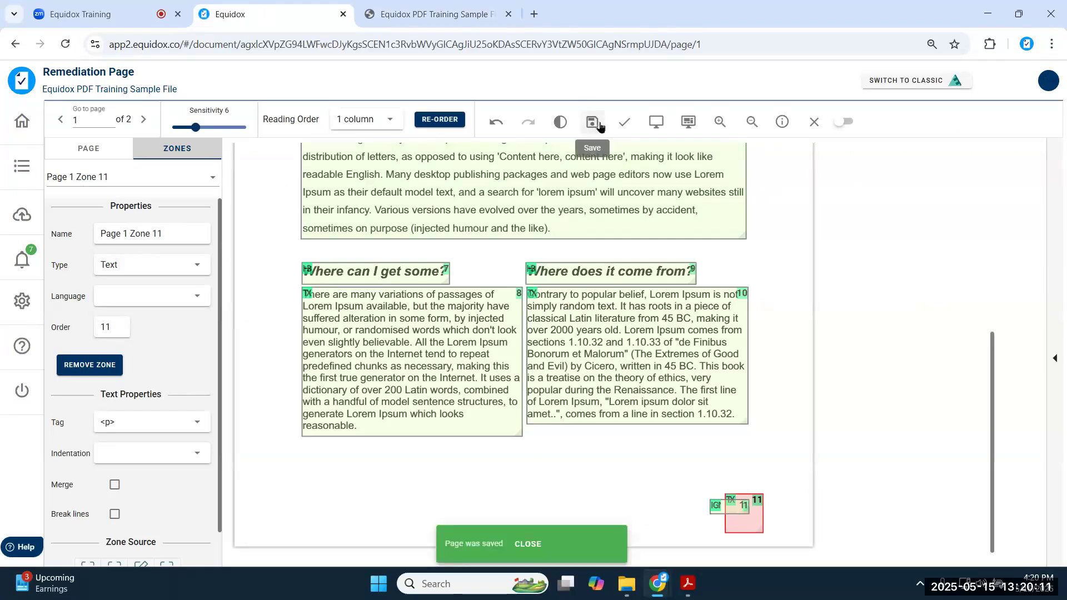
left_click(622, 125)
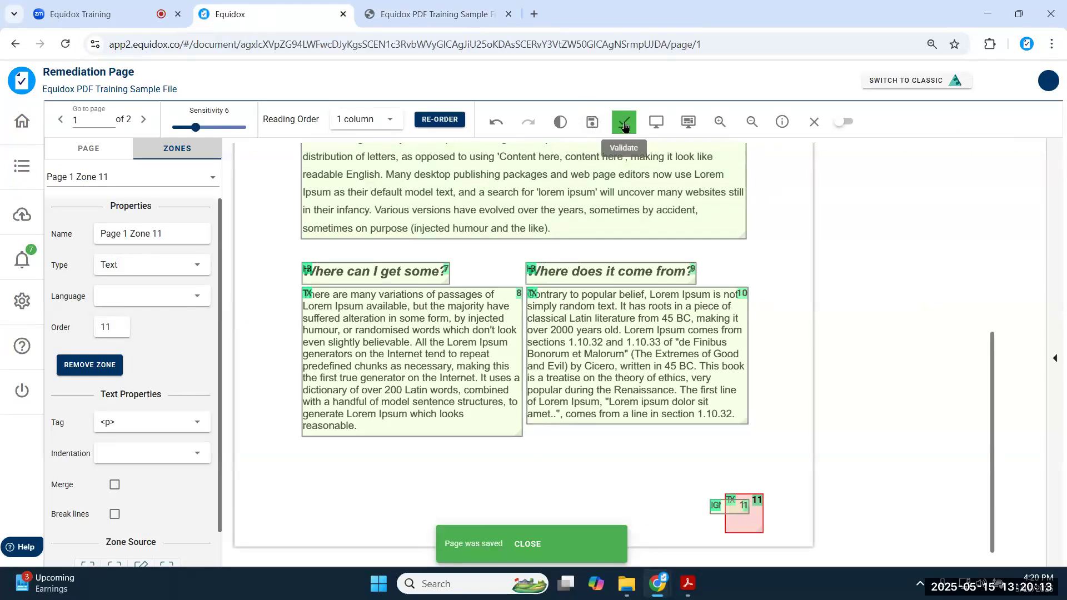
left_click(146, 119)
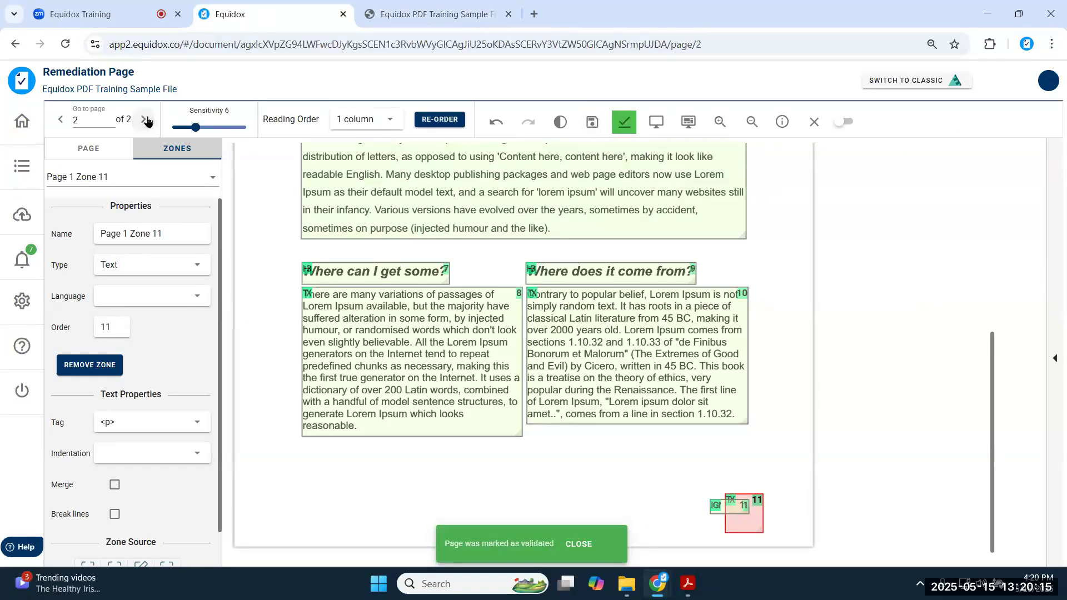
left_click(729, 508)
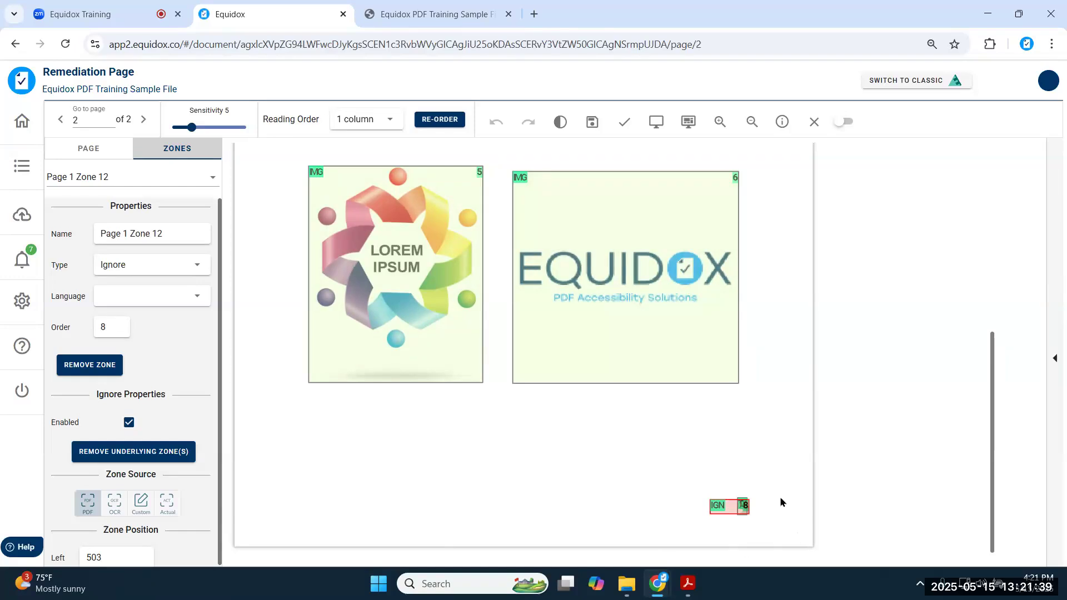
- Draw a test text zone across the lower page, move it, and delete it again
left_click_drag(281, 416, 656, 546)
left_click_drag(613, 499, 629, 483)
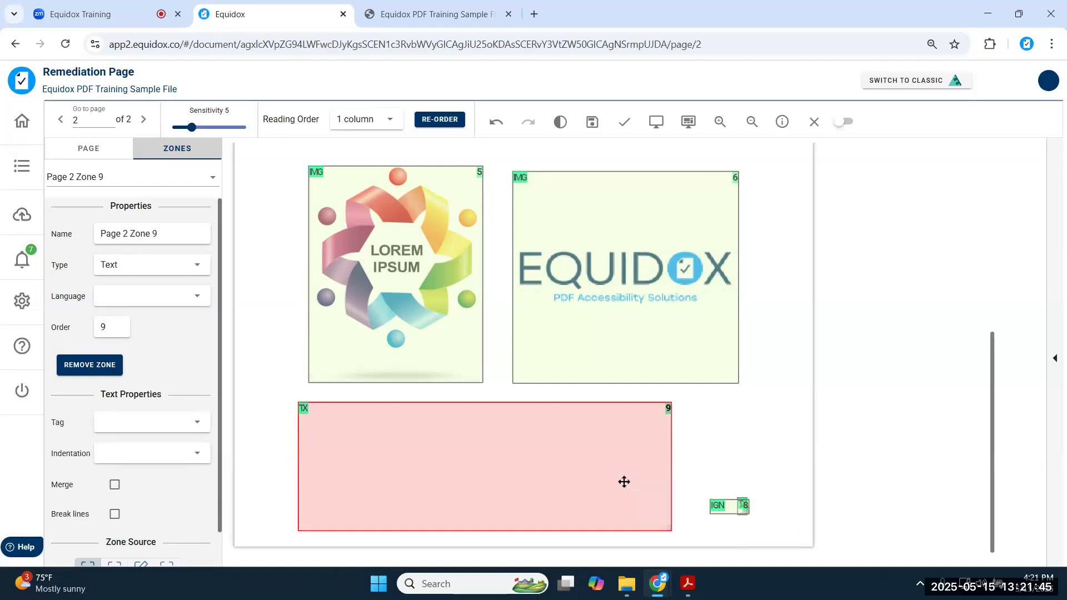
key("Delete")
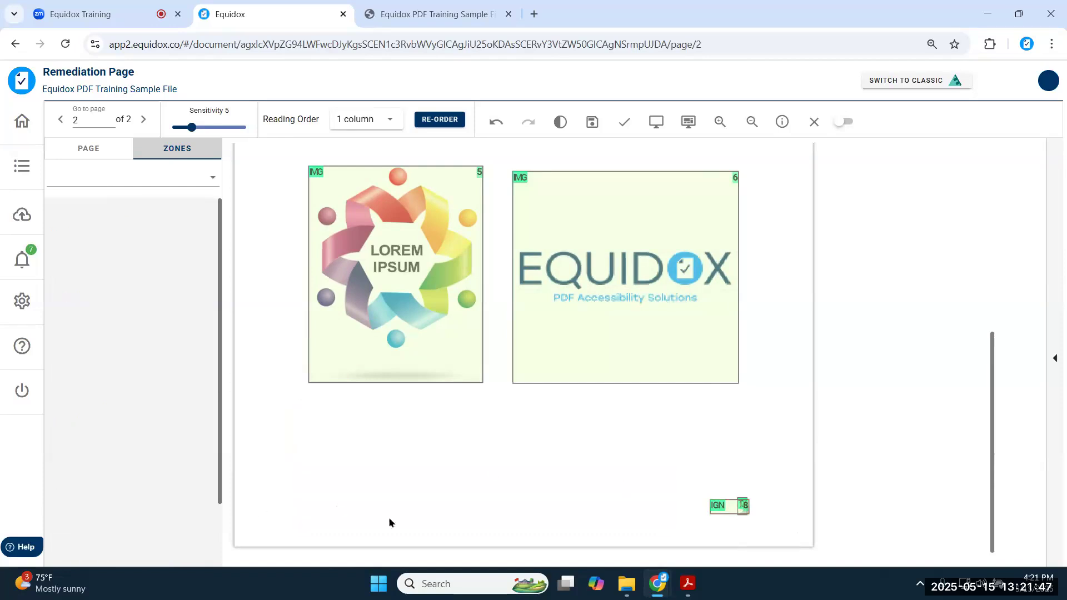
left_click(741, 507)
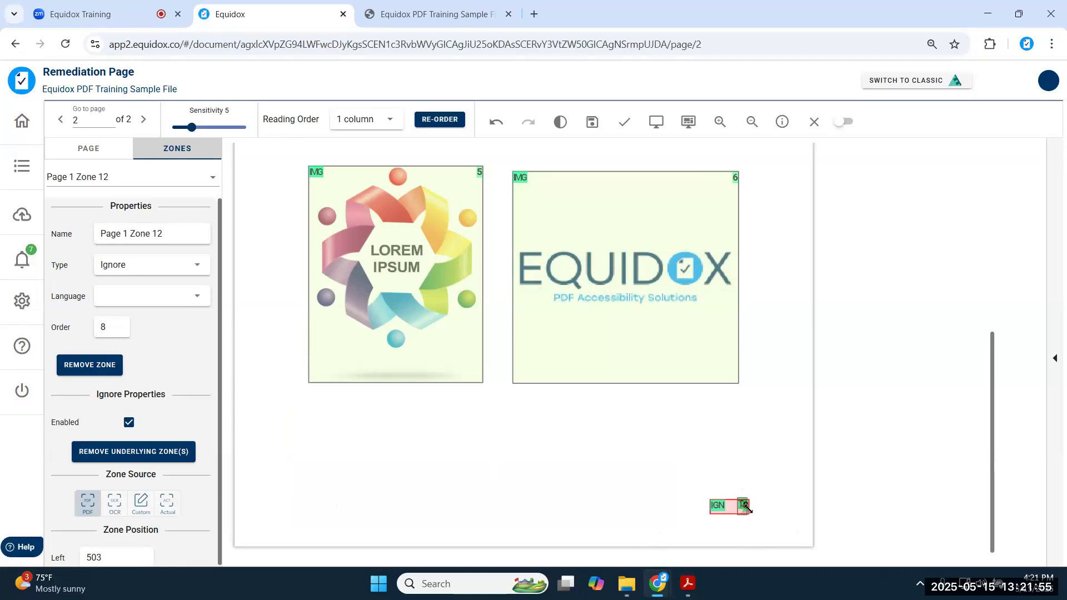
scroll(665, 511, "up", 5)
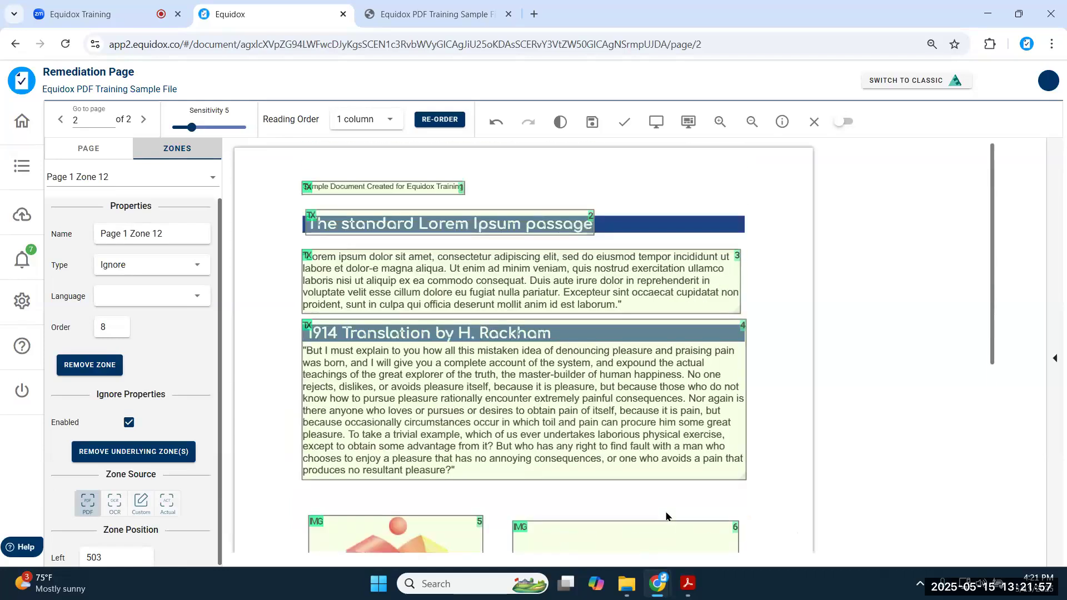
- Delete the header-line zone and make 'The standard Lorem Ipsum passage' a heading
left_click(389, 190)
key("Delete")
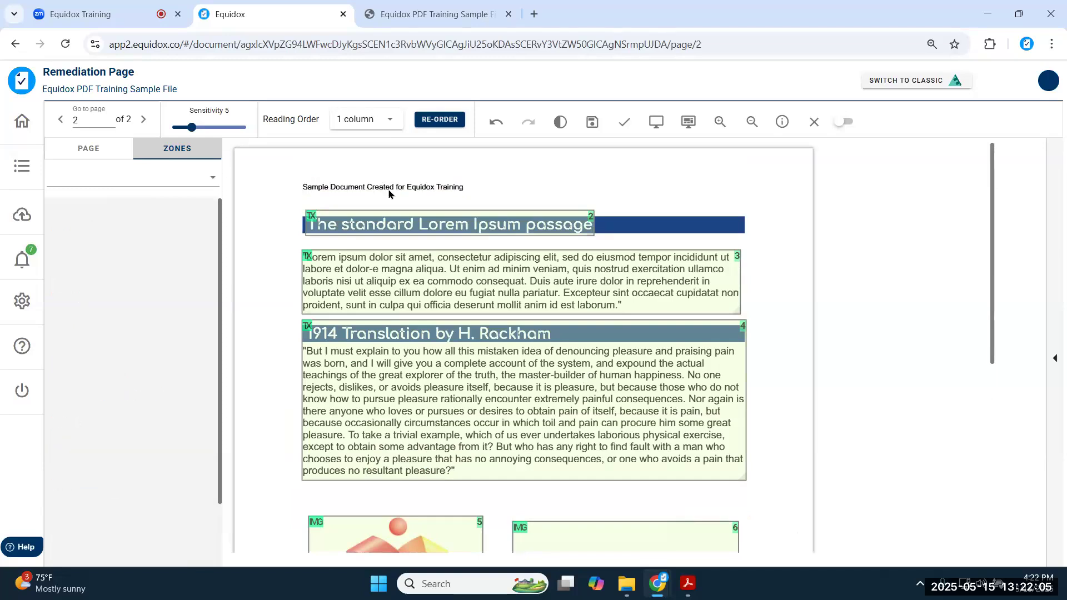
left_click(394, 222)
key("h")
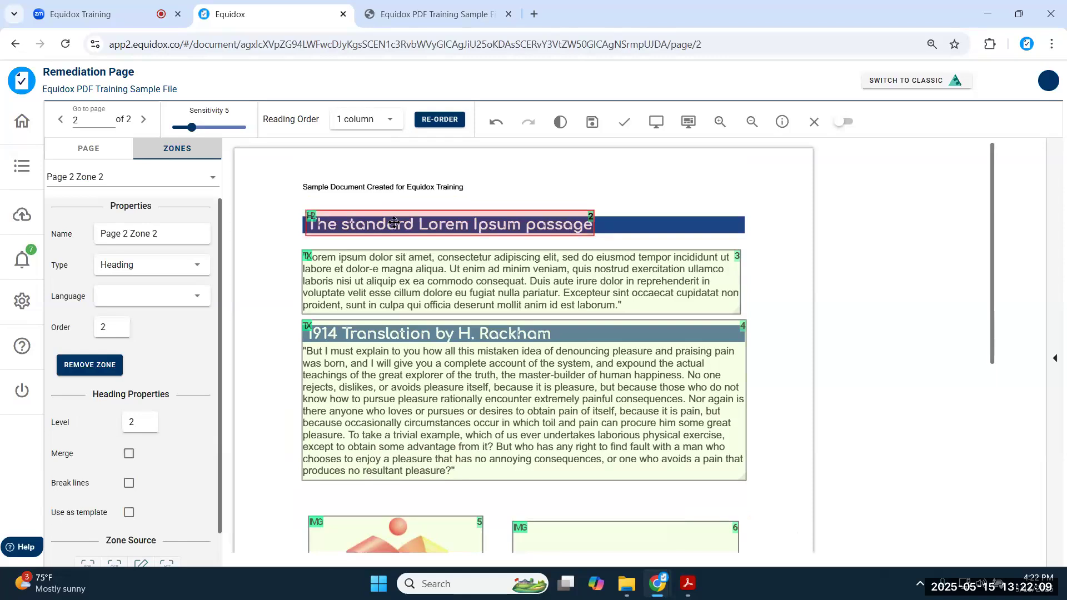
left_click(487, 374)
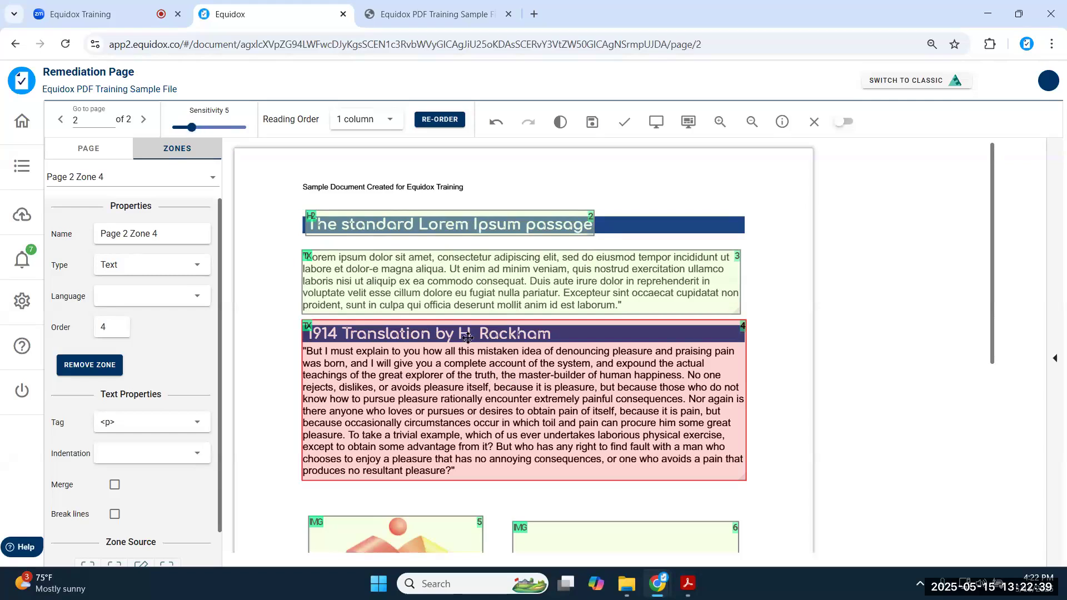
- Shrink zone 4 to the '1914 Translation' line as a level 2 heading and zone its paragraph separately
left_click_drag(527, 481, 490, 333)
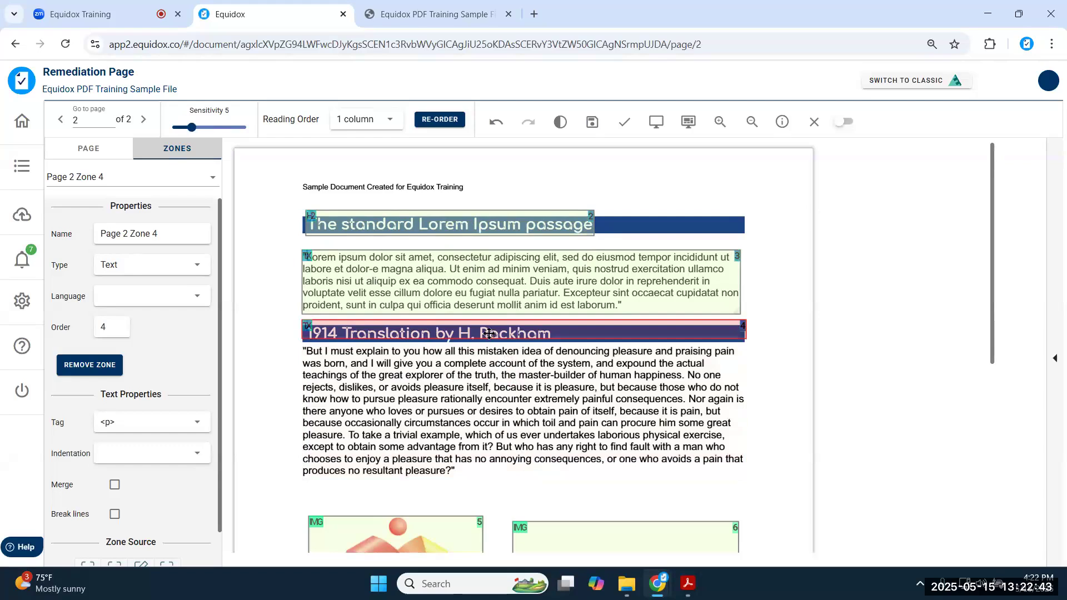
key("2")
left_click_drag(300, 343, 760, 484)
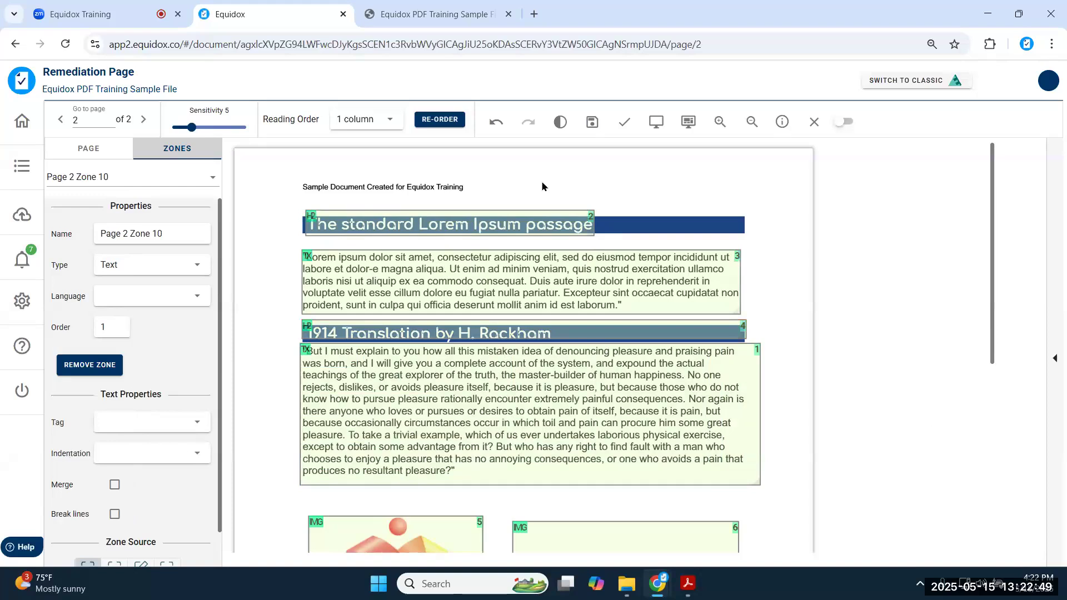
left_click(517, 333)
left_click(478, 371)
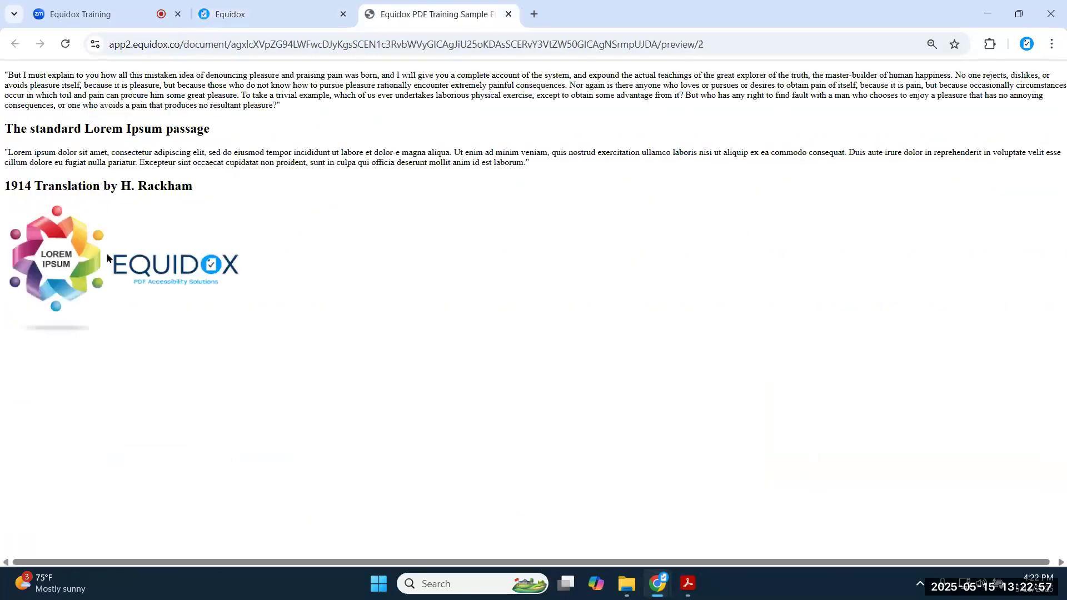
- Highlight the 'But I must explain' paragraph in the preview, then return to the editor
triple_click(106, 95)
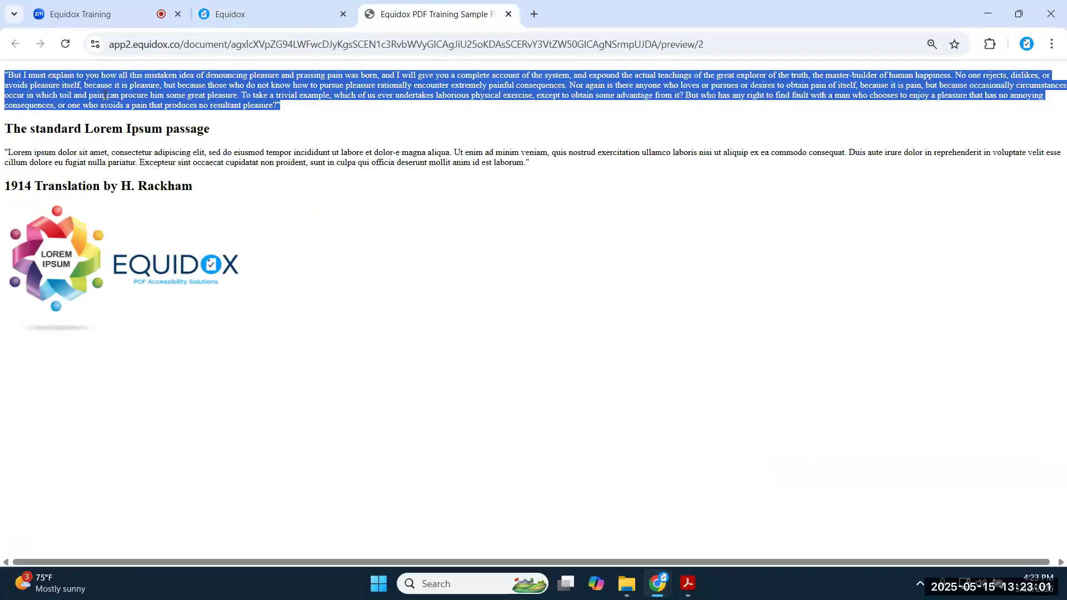
left_click(287, 14)
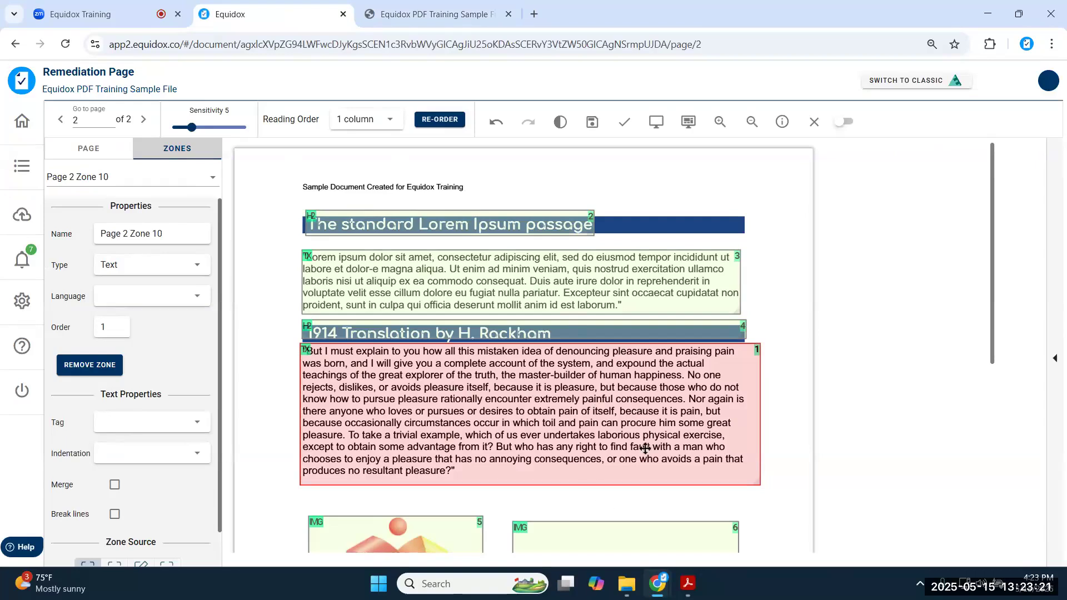
- Renumber page 2 zones into reading order, preview again, and scroll back to the image zones
left_click(440, 126)
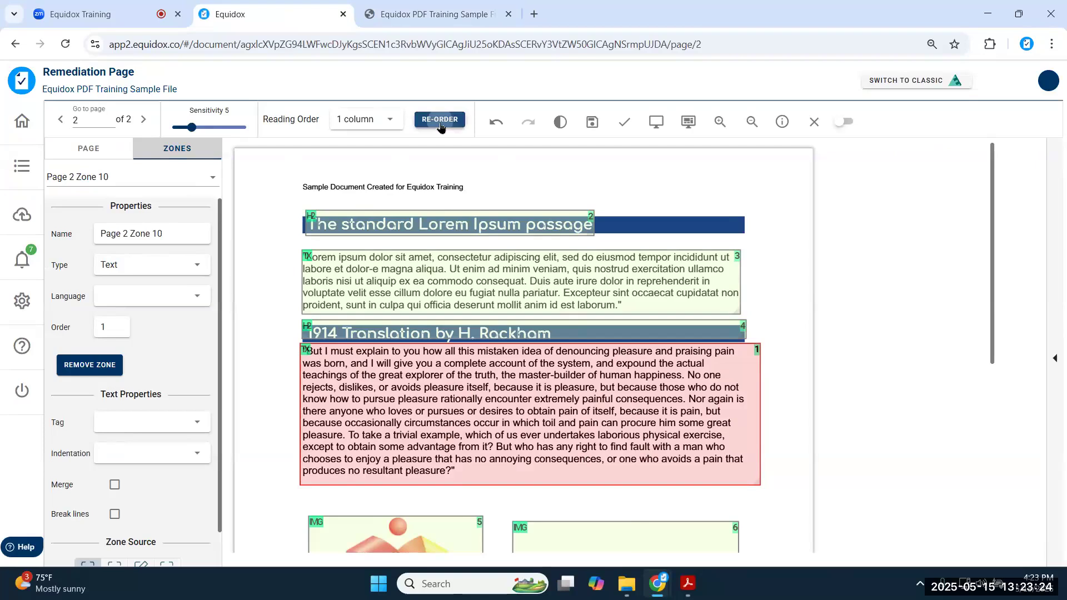
left_click(655, 123)
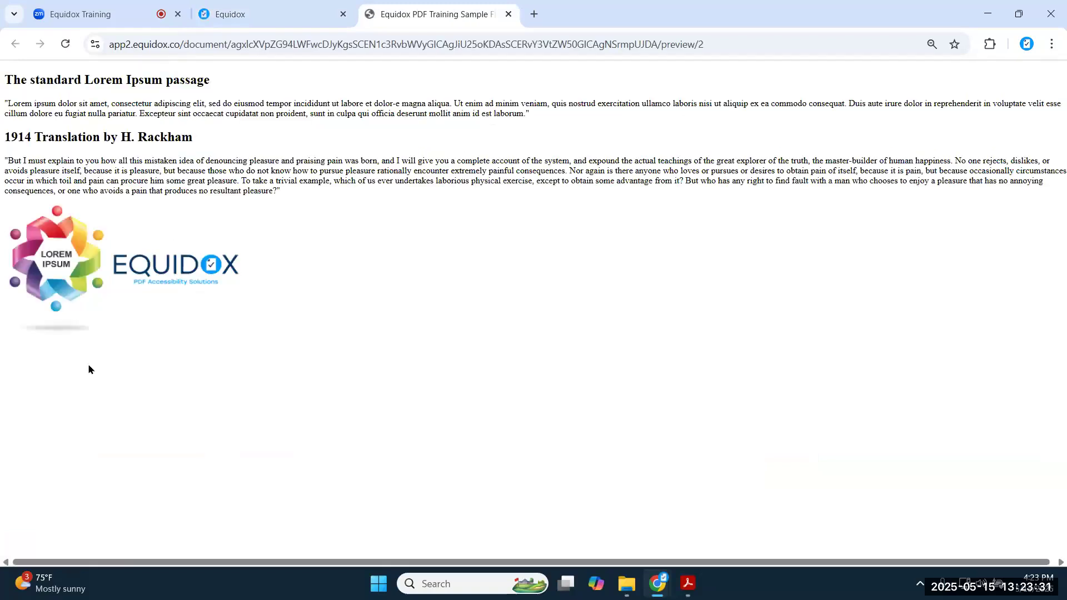
left_click(262, 16)
scroll(483, 395, "down", 4)
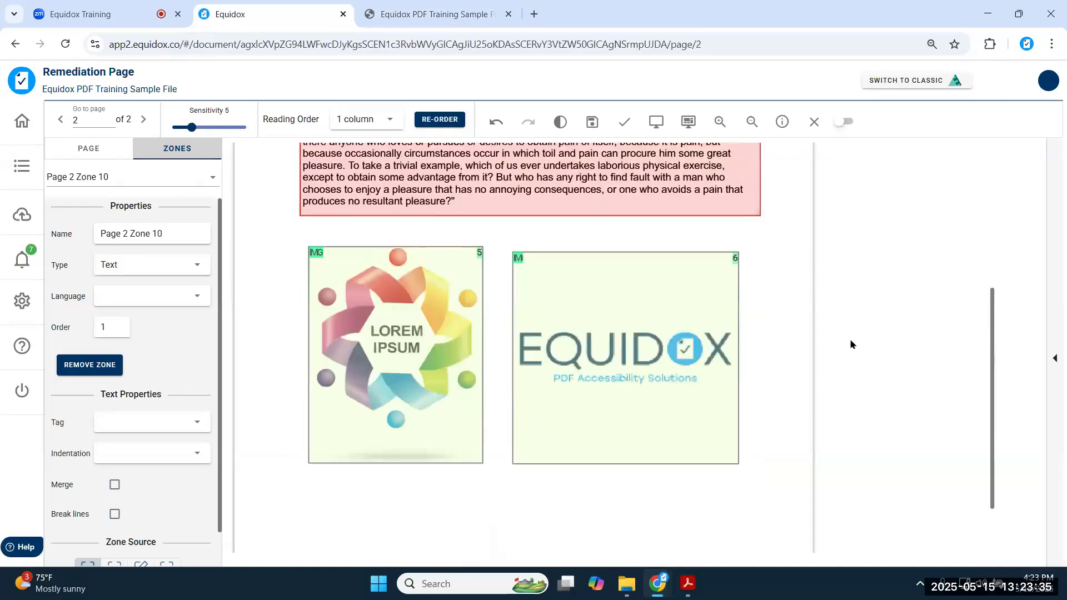
scroll(867, 344, "down", 1)
scroll(708, 349, "up", 4)
scroll(674, 367, "down", 3)
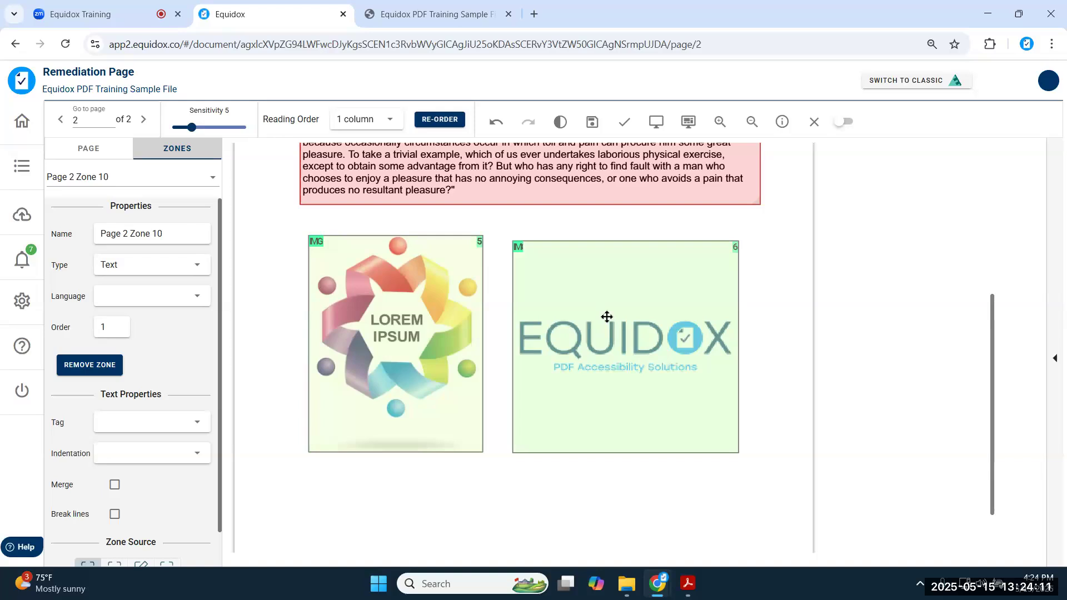
- Turn off Images in the page 2 Zone Detector and preview the page
left_click(89, 150)
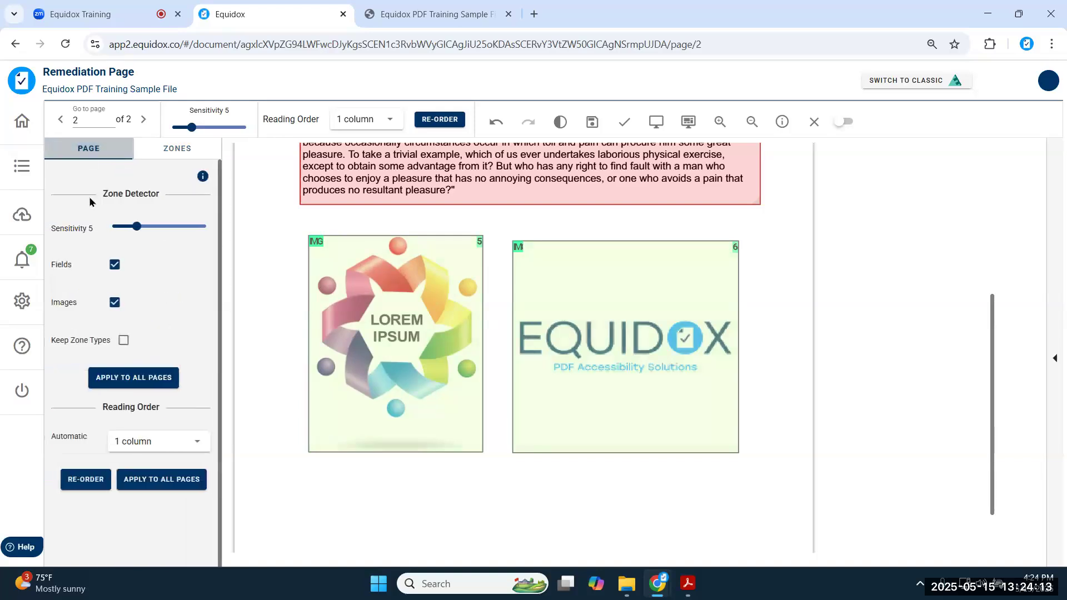
left_click(115, 303)
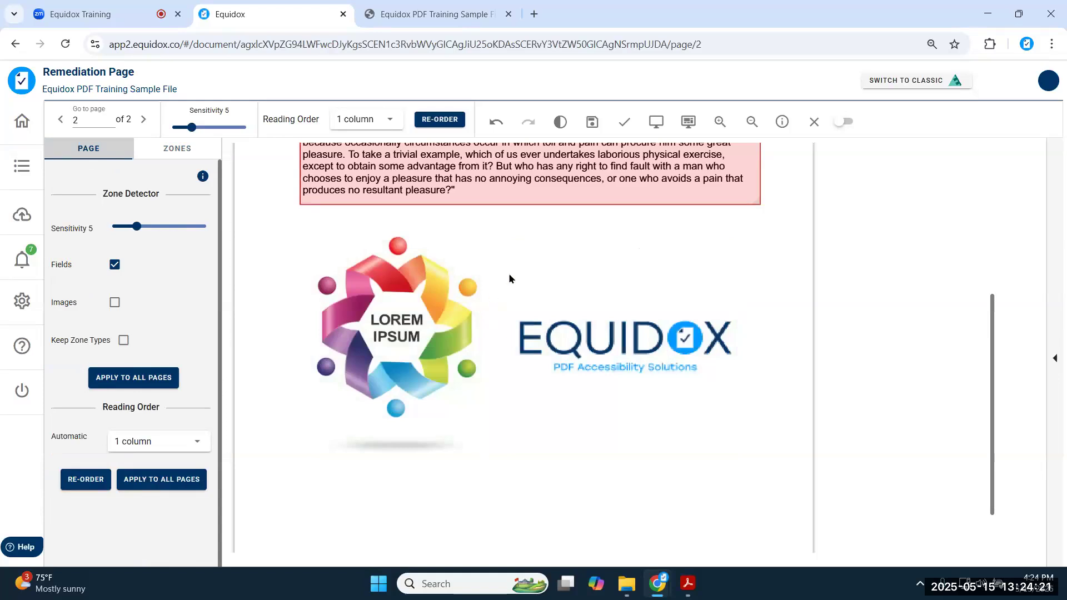
left_click(657, 125)
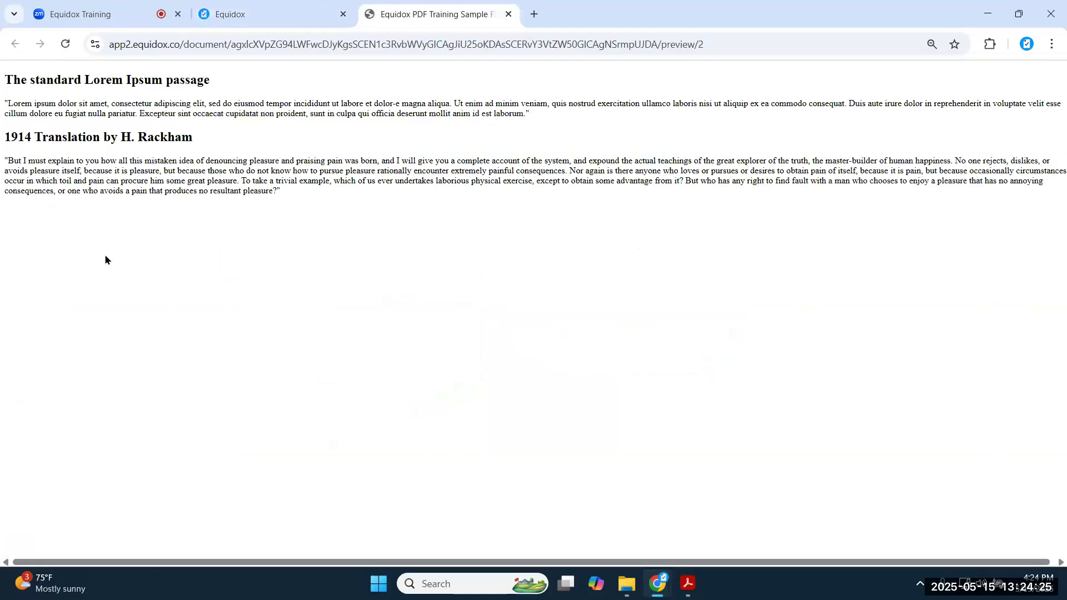
- Turn image detection back on and delete the LOREM IPSUM image zone, leaving only the Equidox logo
left_click(263, 22)
left_click(114, 302)
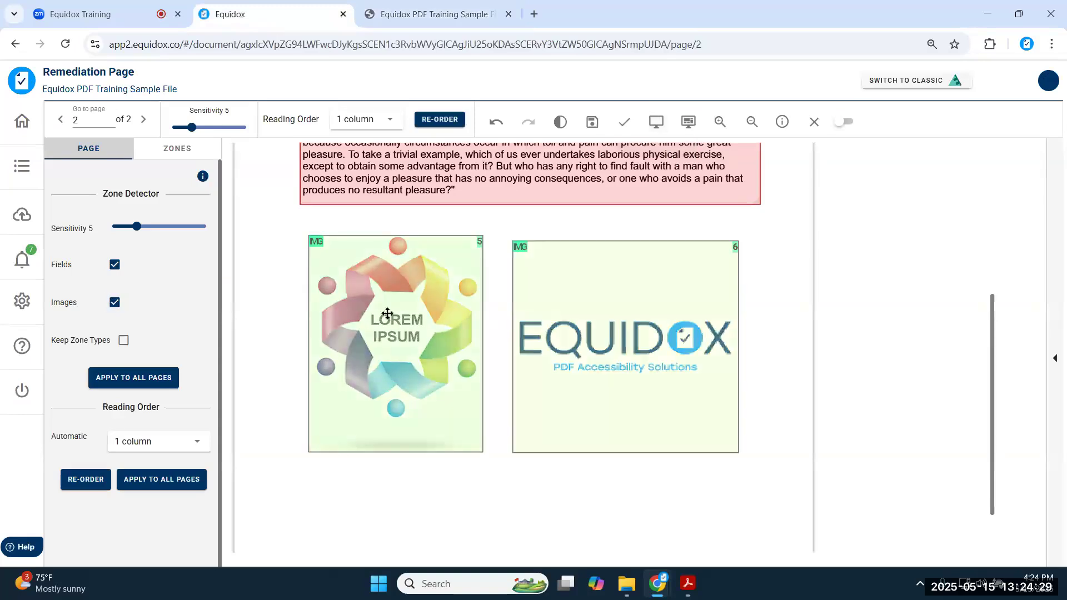
left_click(369, 306)
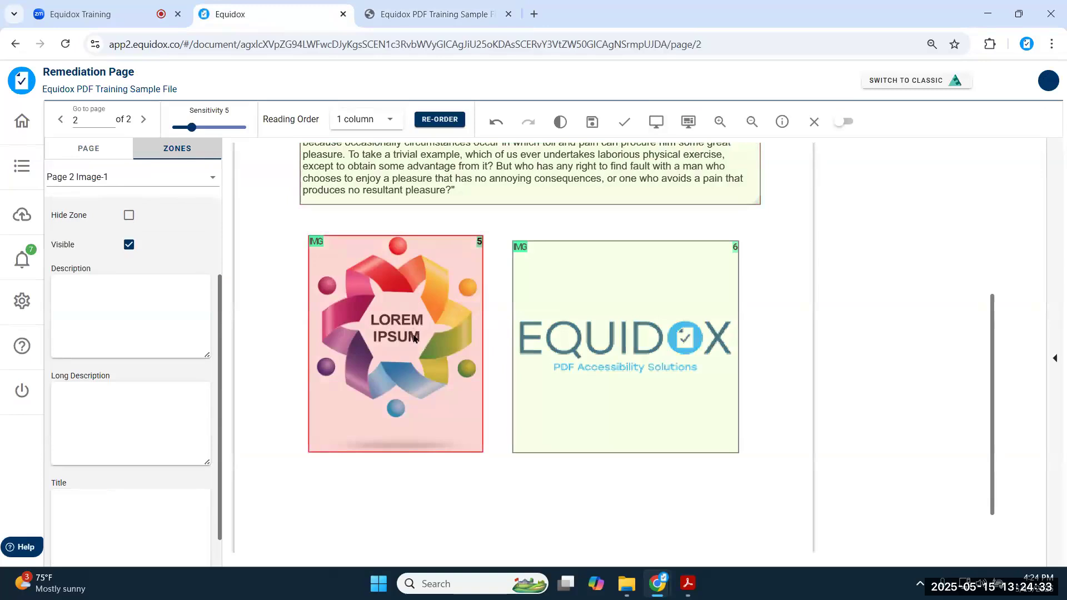
key("Delete")
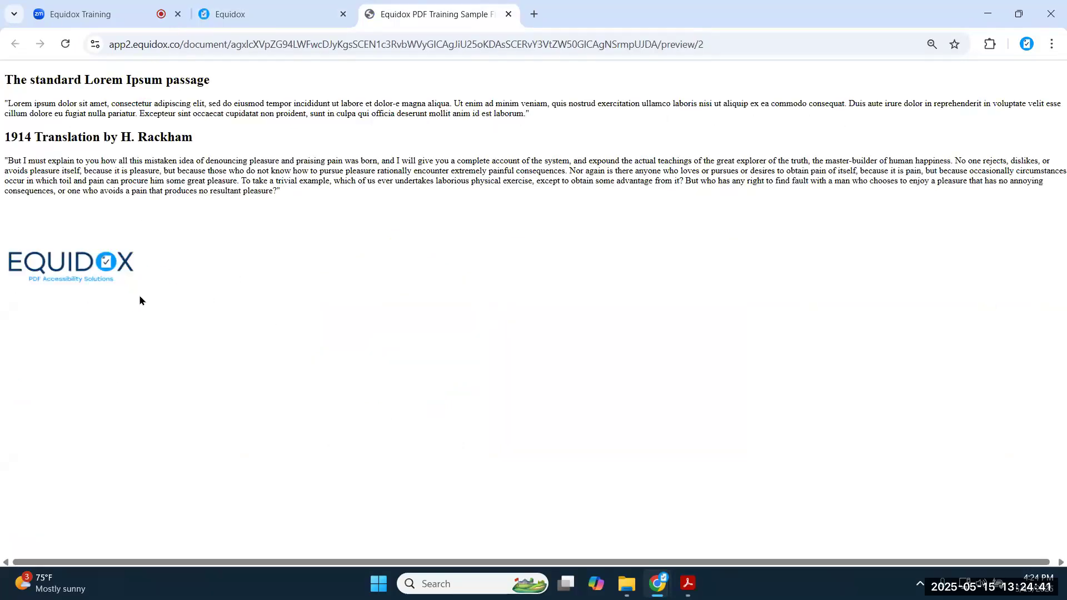
left_click_drag(77, 271, 124, 286)
left_click(261, 13)
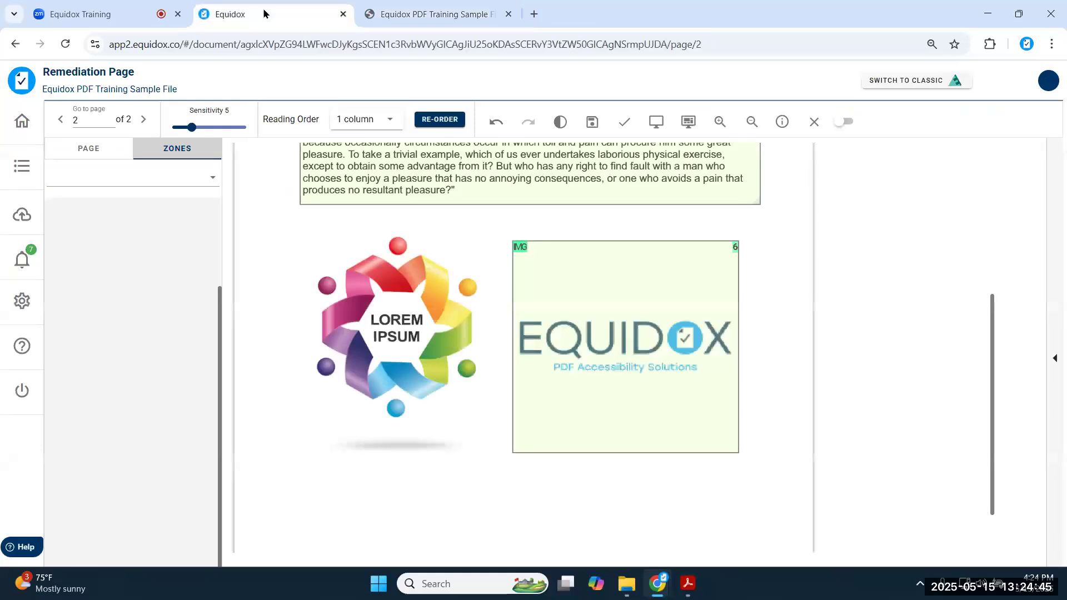
- Select the Equidox logo image zone and enter 'Equidox logo' as its description
left_click(543, 309)
left_click(97, 285)
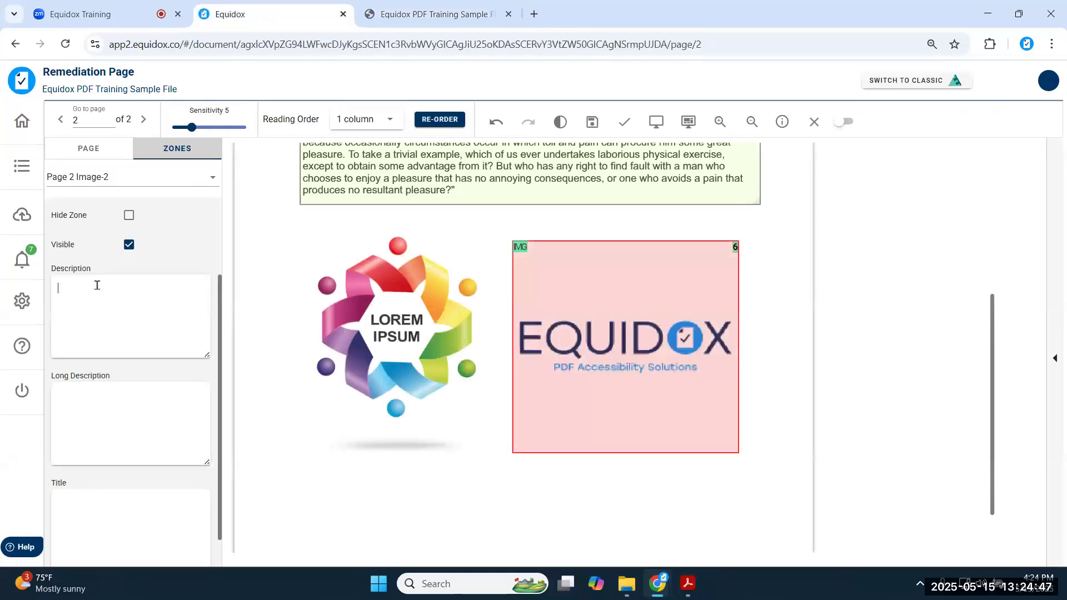
type("Equid")
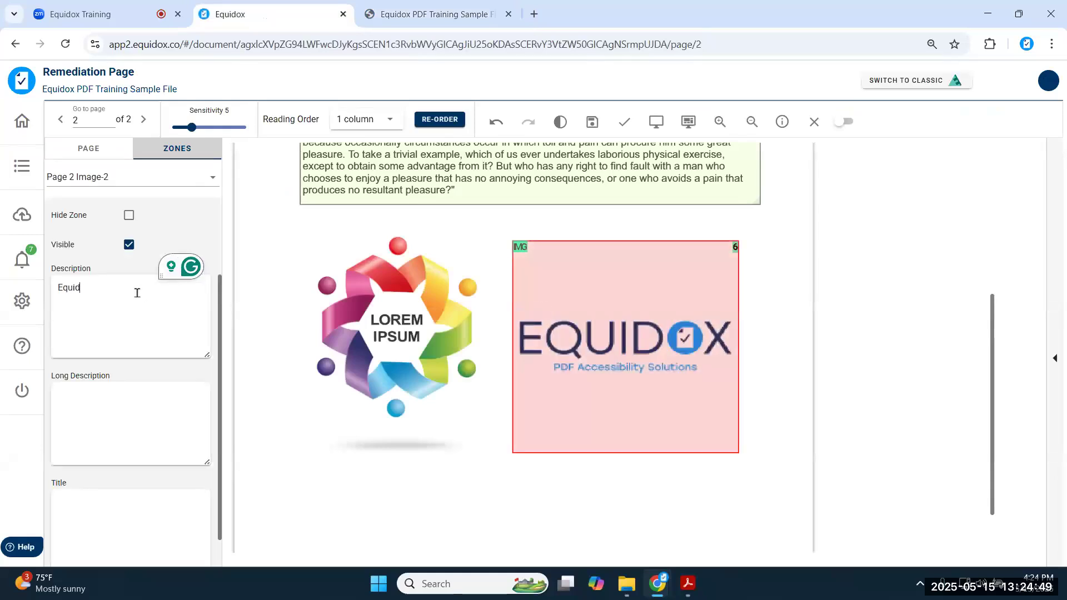
type("ox logo")
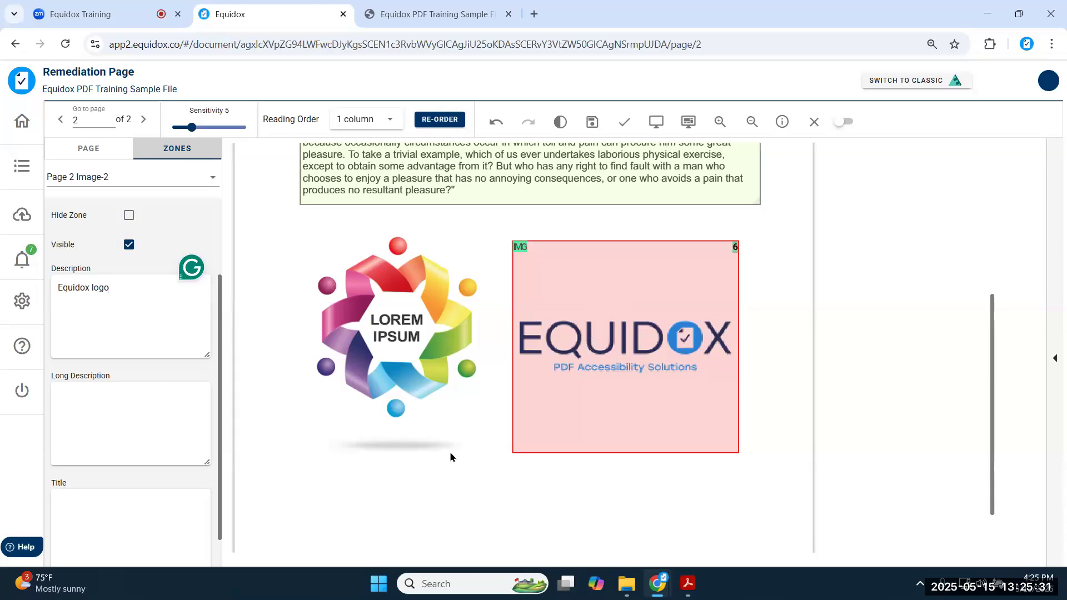
left_click(113, 423)
left_click(109, 501)
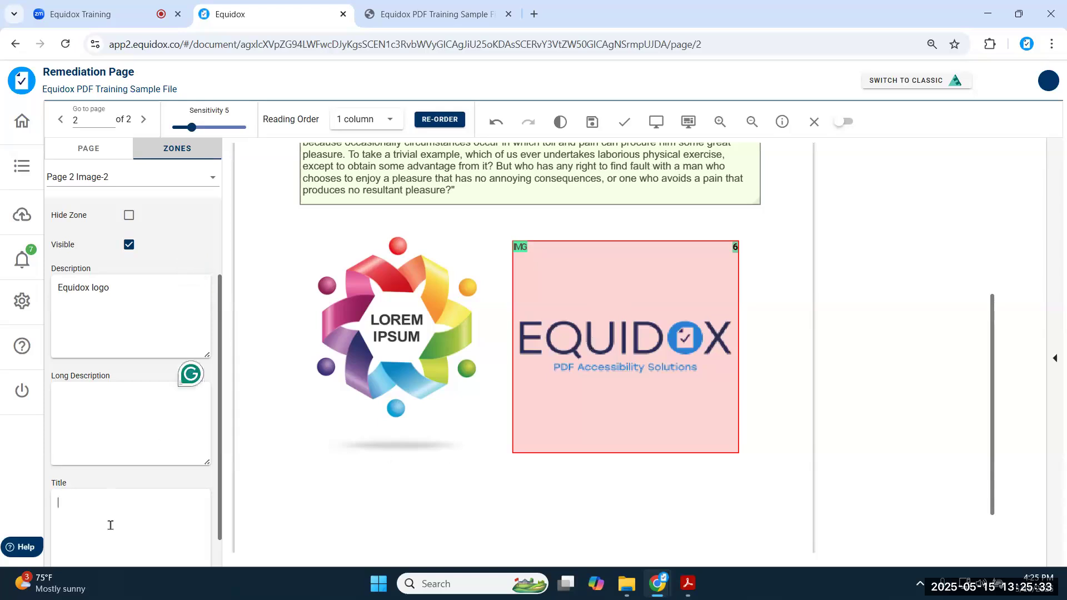
scroll(97, 365, "down", 1)
left_click(98, 361)
left_click(97, 457)
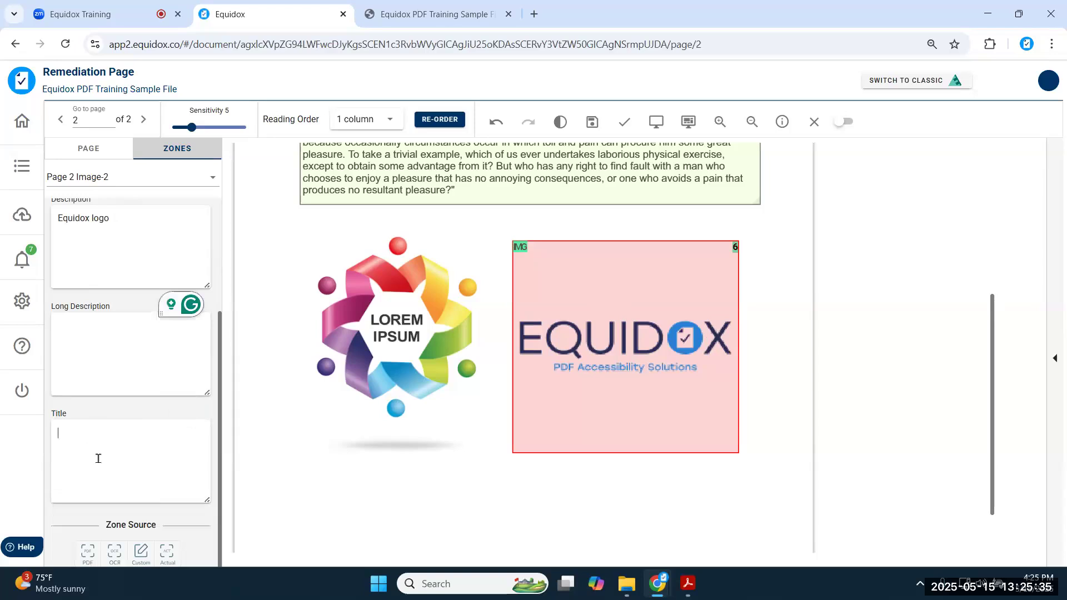
left_click(98, 335)
left_click(87, 473)
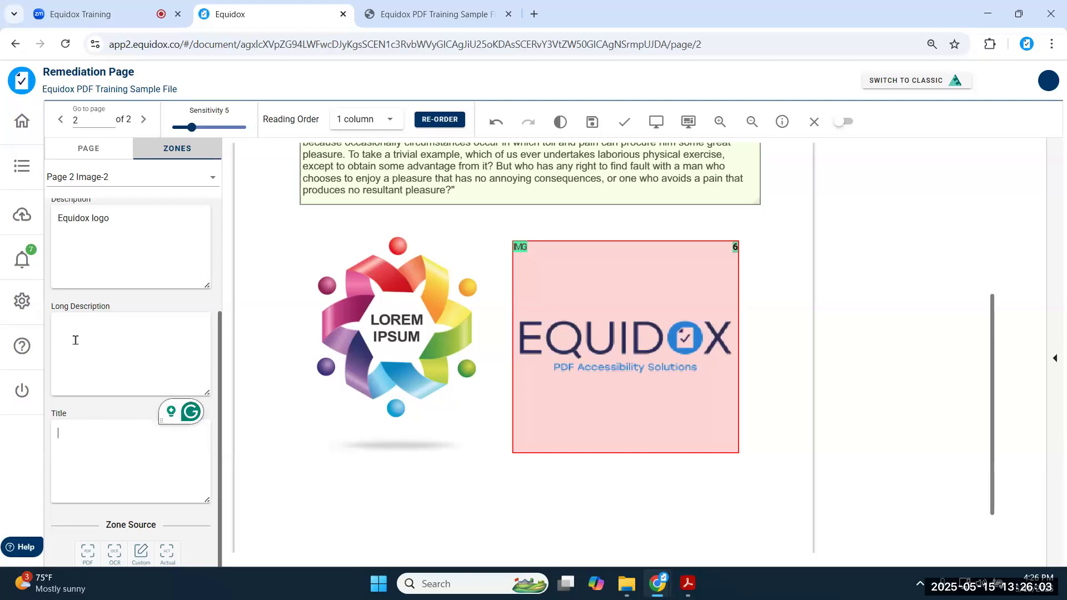
left_click(82, 329)
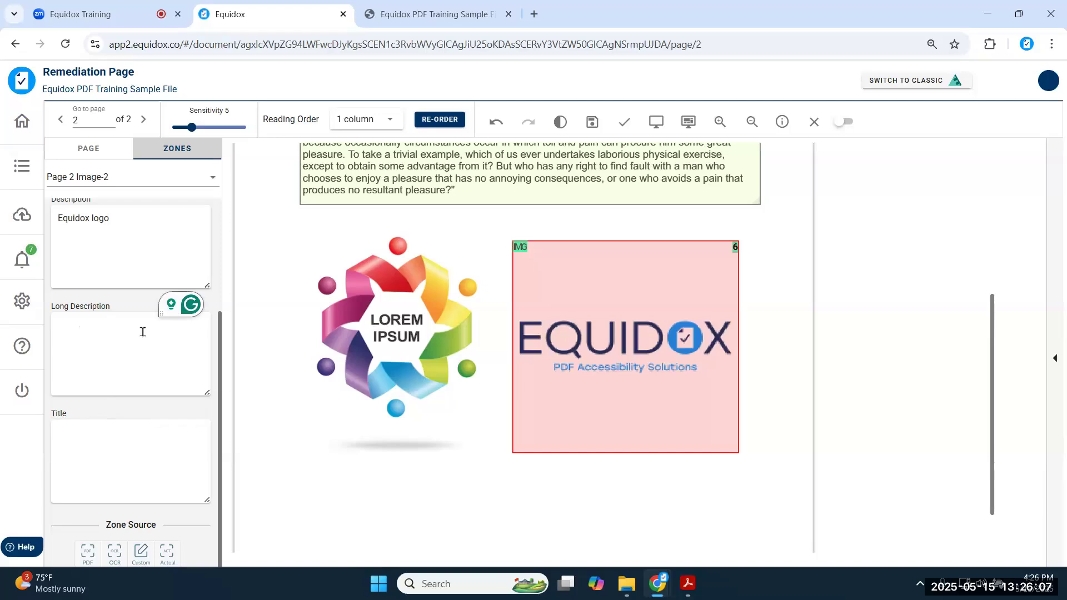
left_click(134, 429)
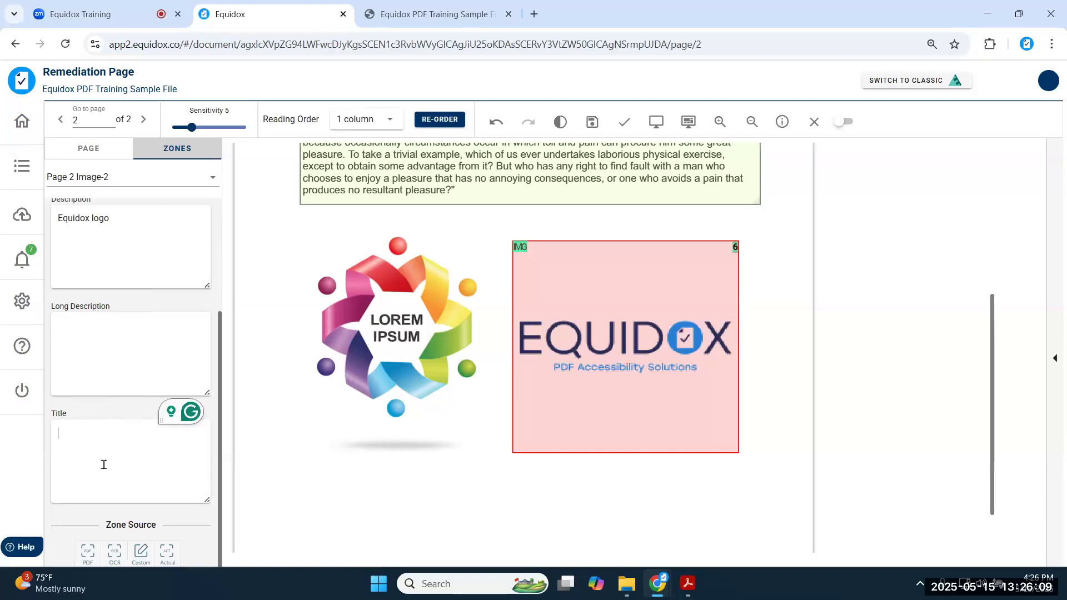
scroll(107, 404, "up", 2)
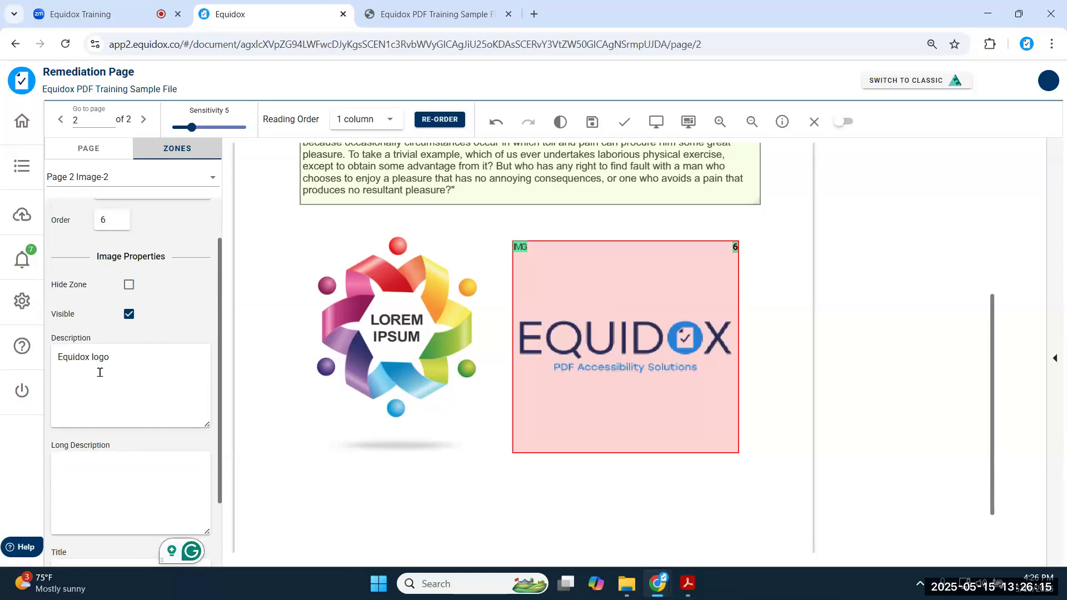
triple_click(86, 354)
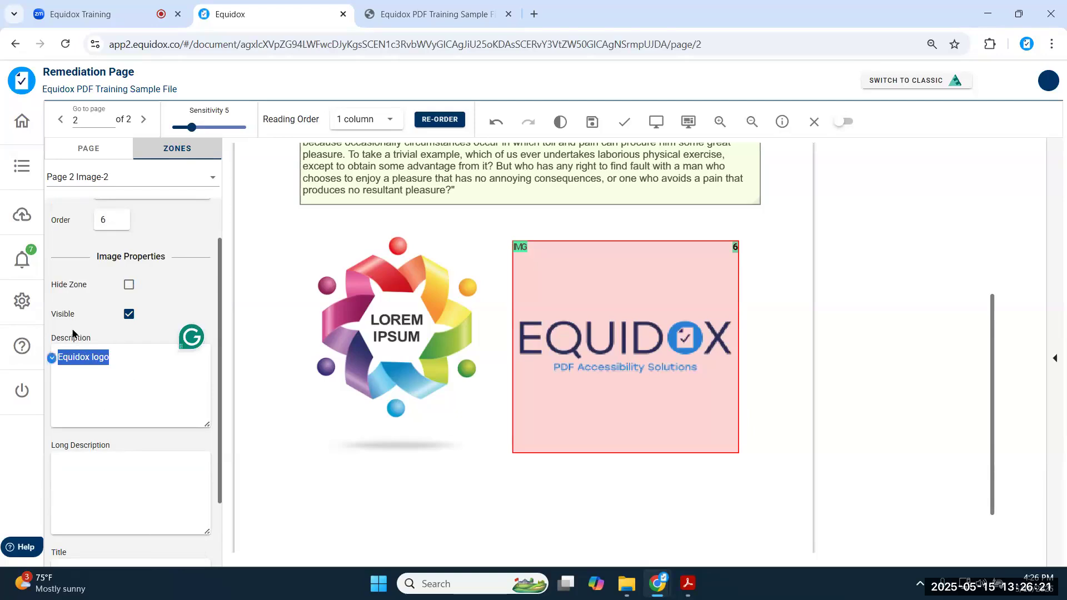
scroll(141, 412, "up", 2)
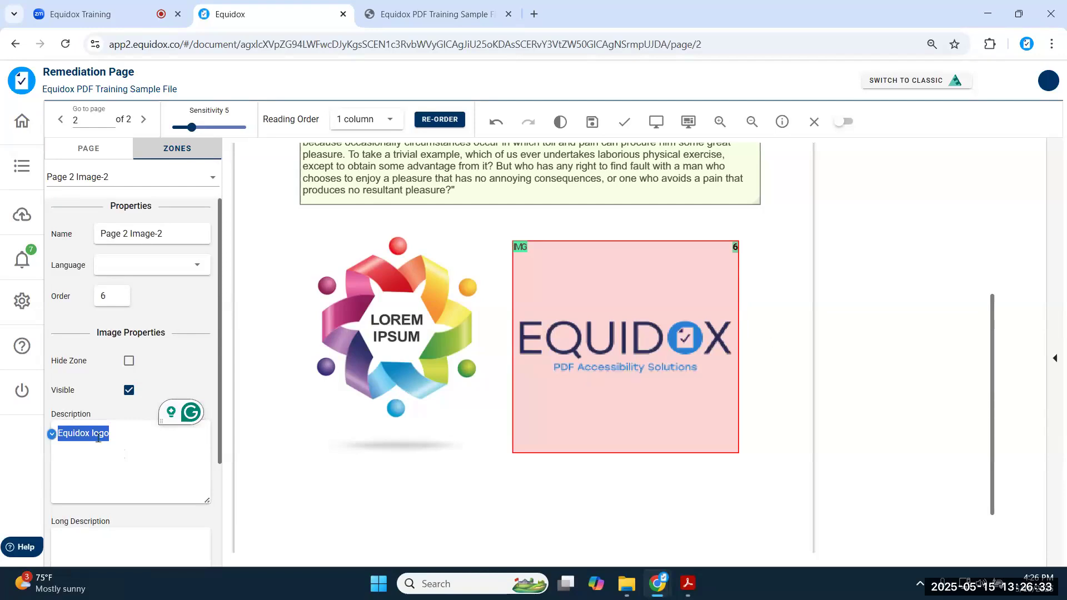
- Mark page 2 as validated and close the Remediation Page
left_click(625, 124)
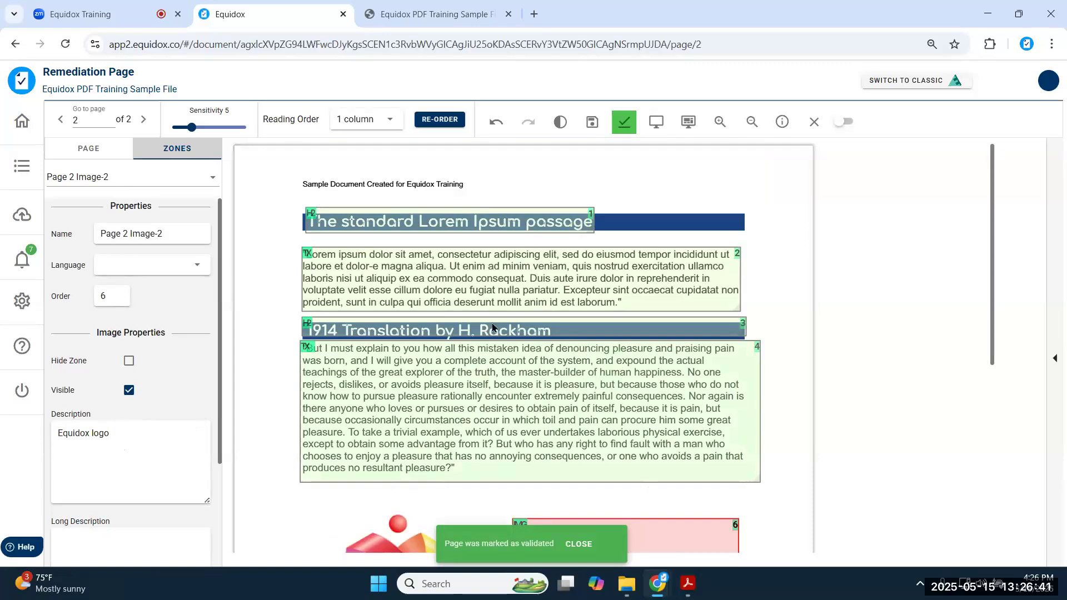
scroll(478, 314, "down", 3)
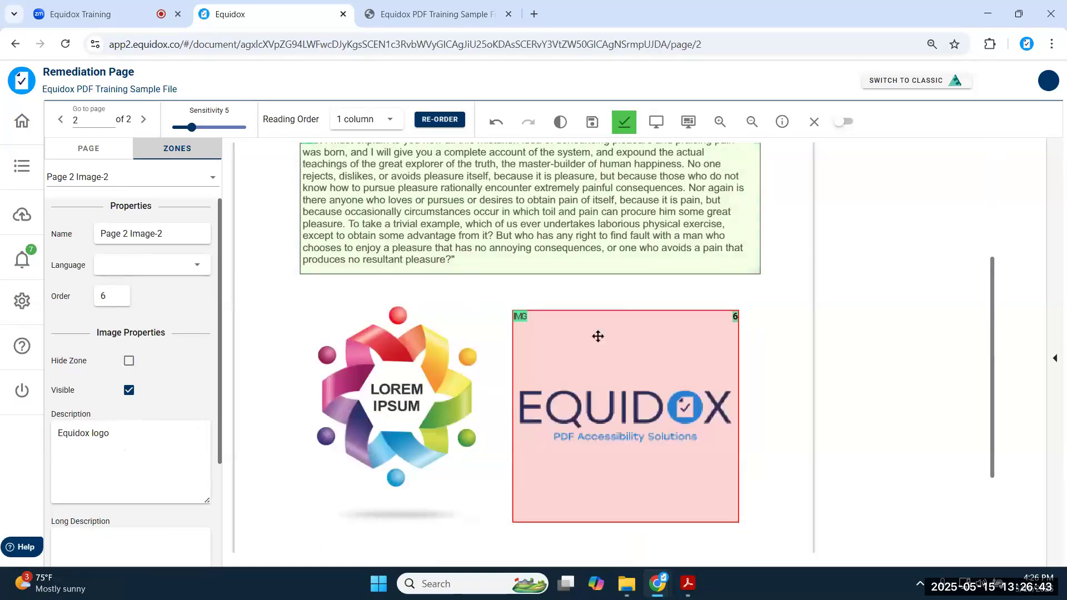
scroll(598, 337, "down", 2)
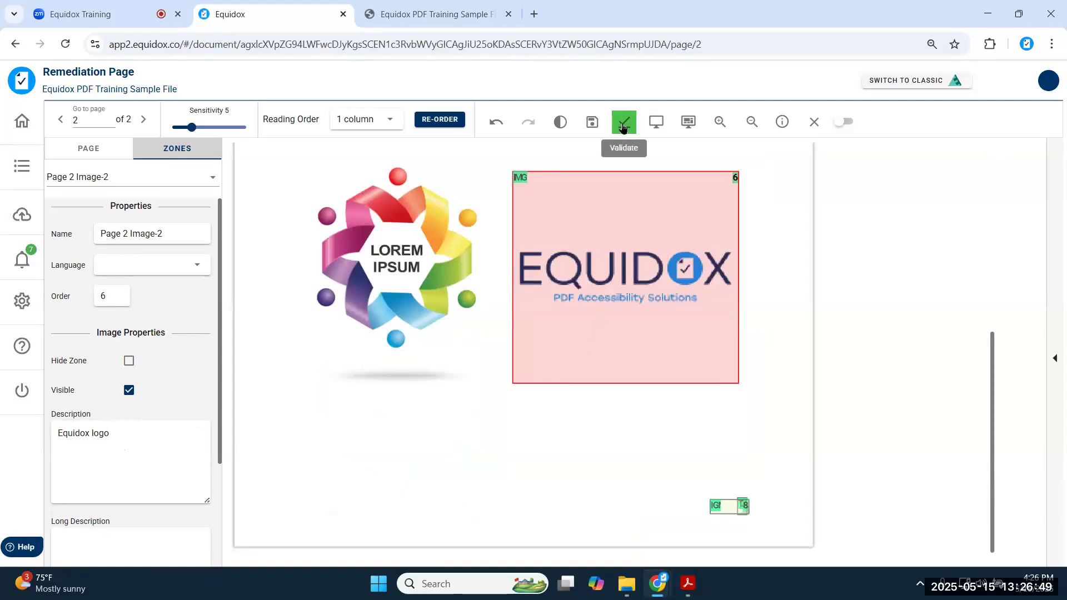
left_click(815, 121)
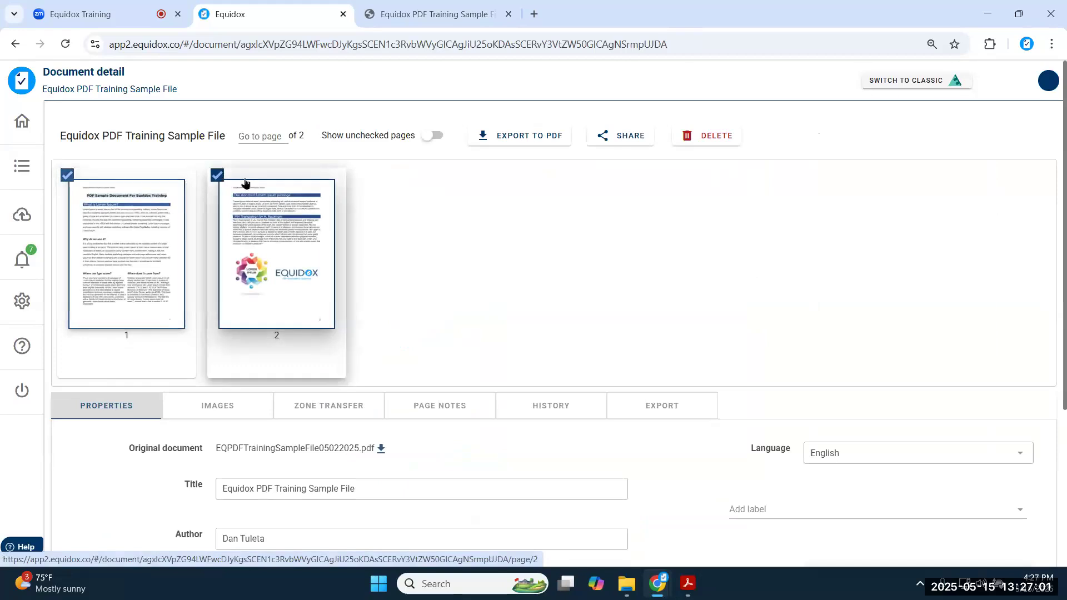
scroll(470, 218, "down", 4)
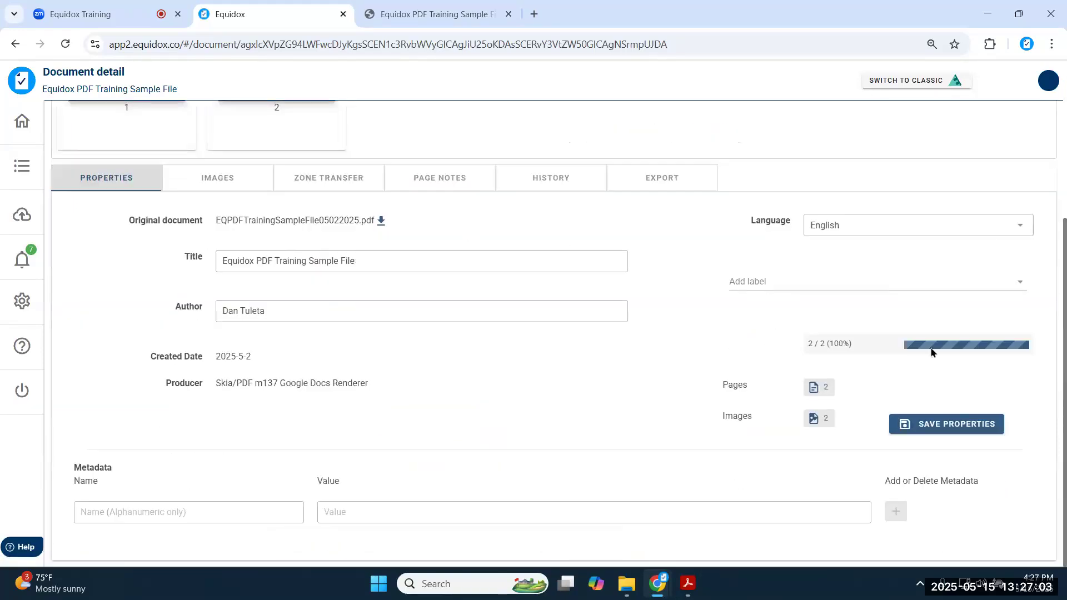
left_click_drag(806, 343, 849, 350)
scroll(660, 331, "up", 3)
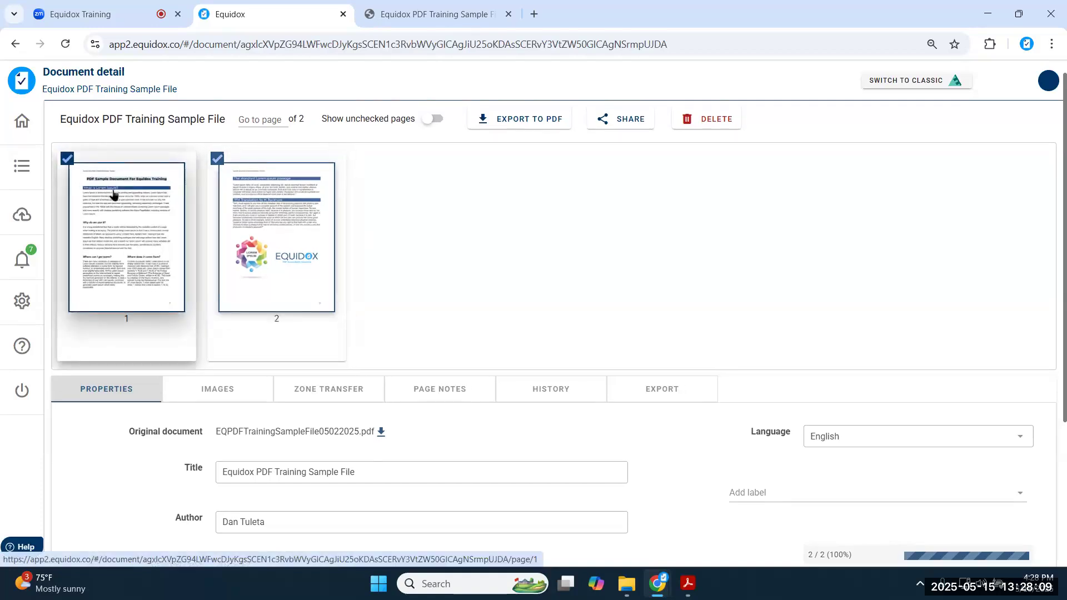
scroll(166, 214, "up", 1)
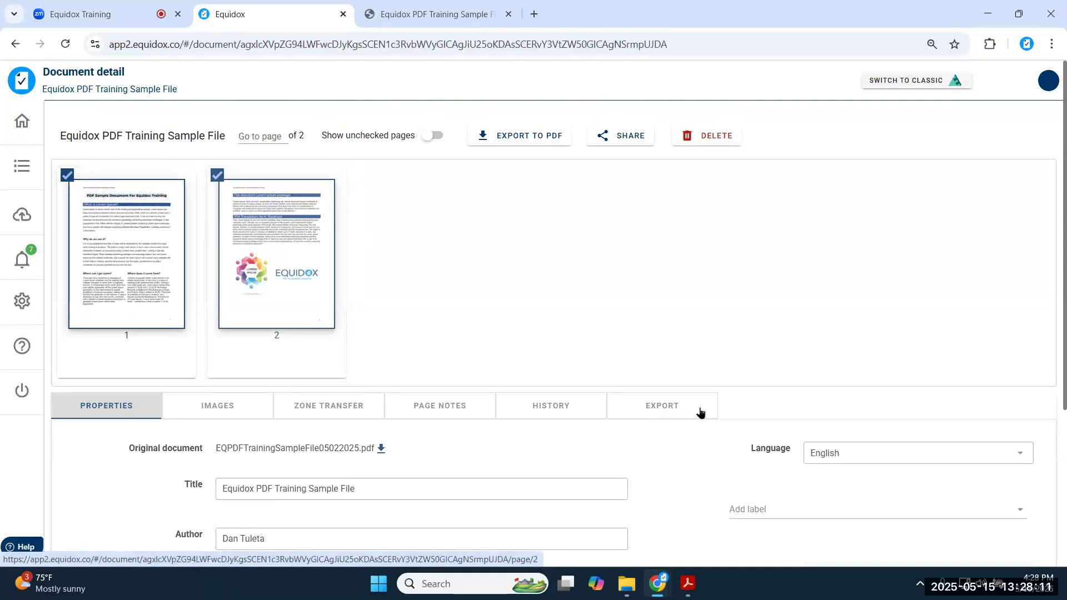
- Generate a PDF export of all pages with the Filename left blank
left_click(662, 414)
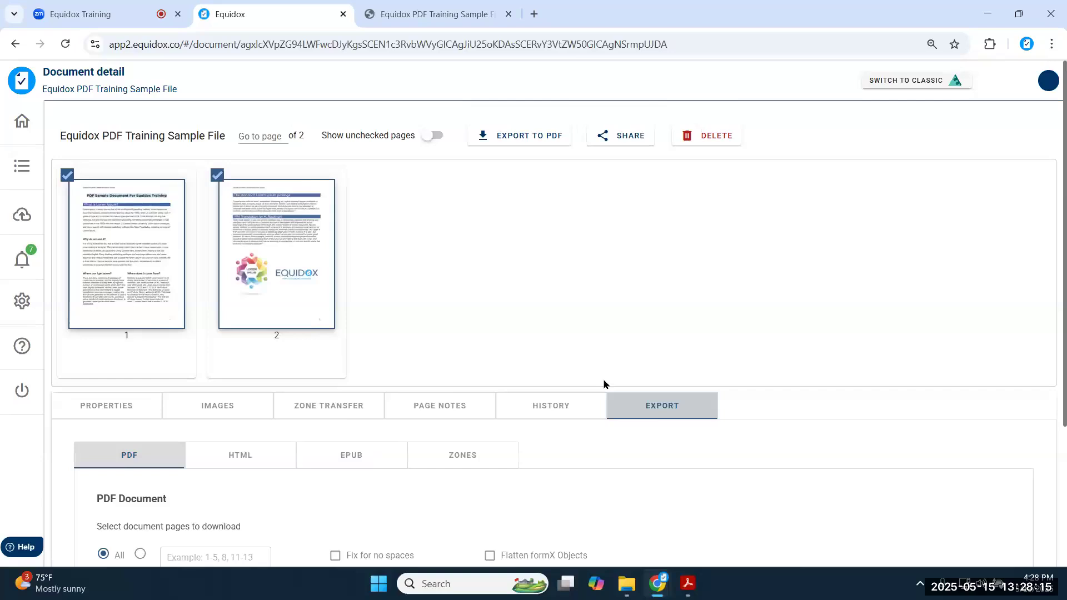
scroll(603, 384, "down", 3)
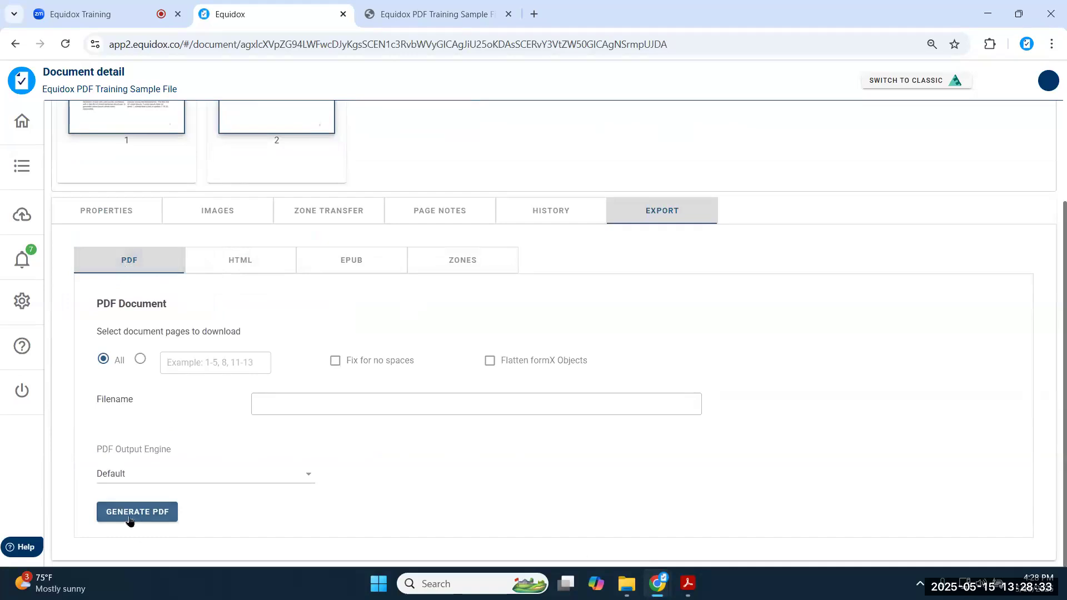
left_click(336, 405)
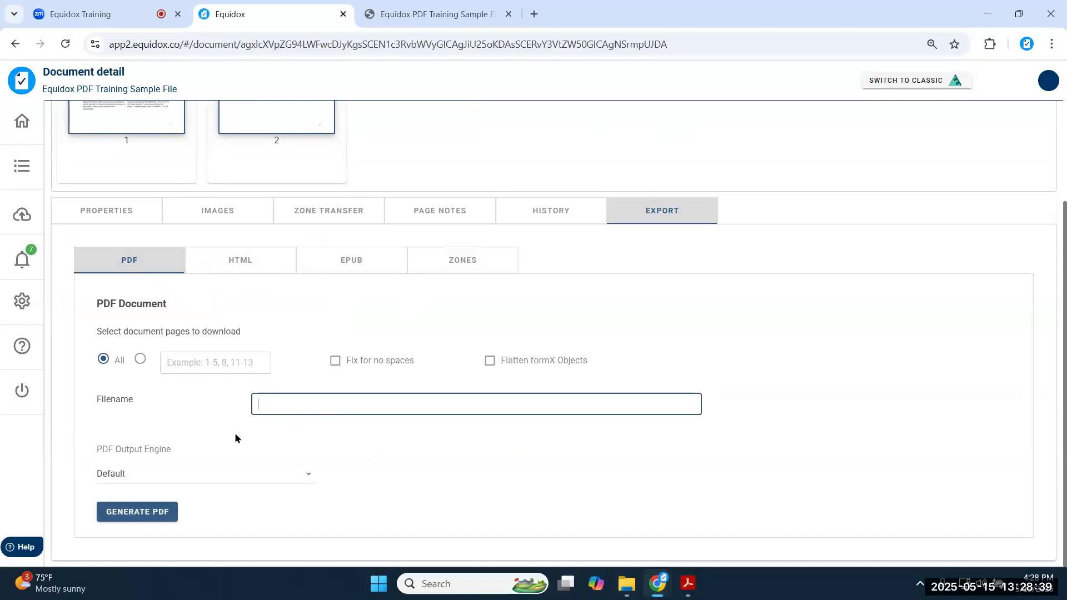
left_click(668, 465)
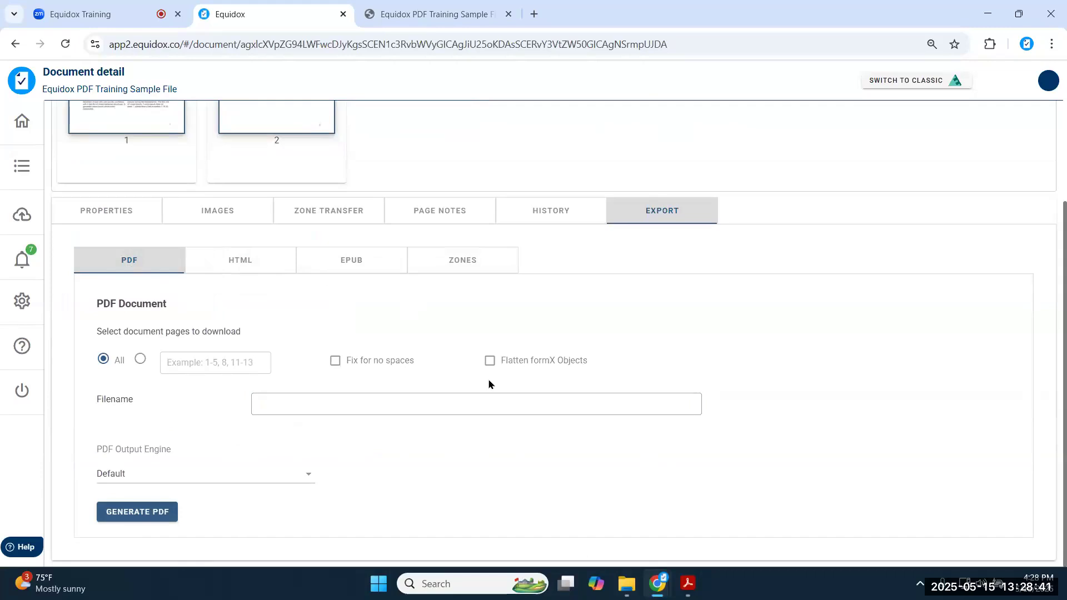
left_click(137, 507)
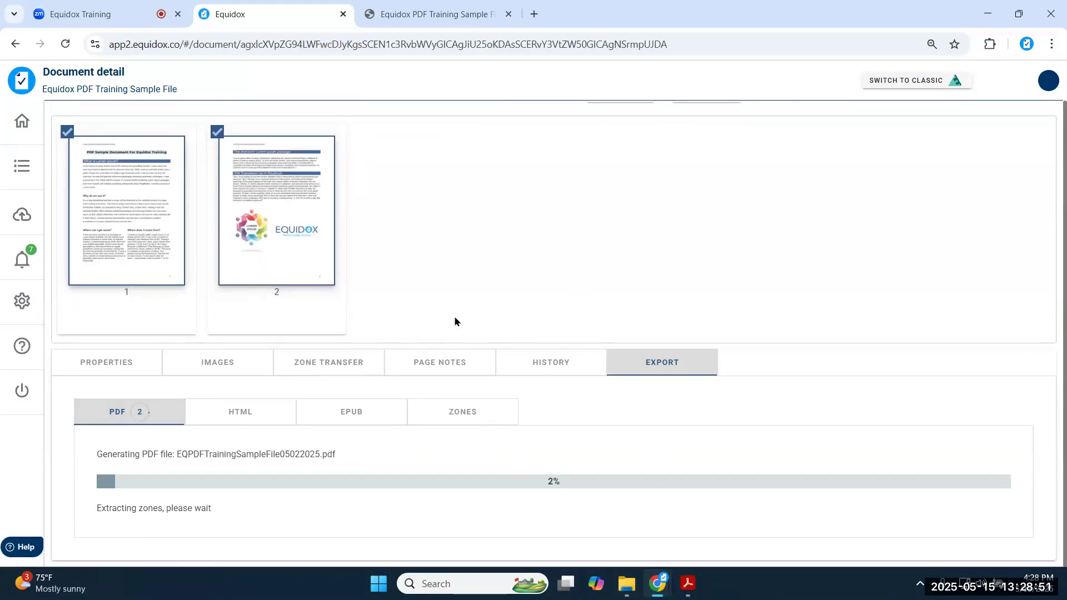
- Reopen the training sample file from Documents and check the PDF export progress
left_click(15, 176)
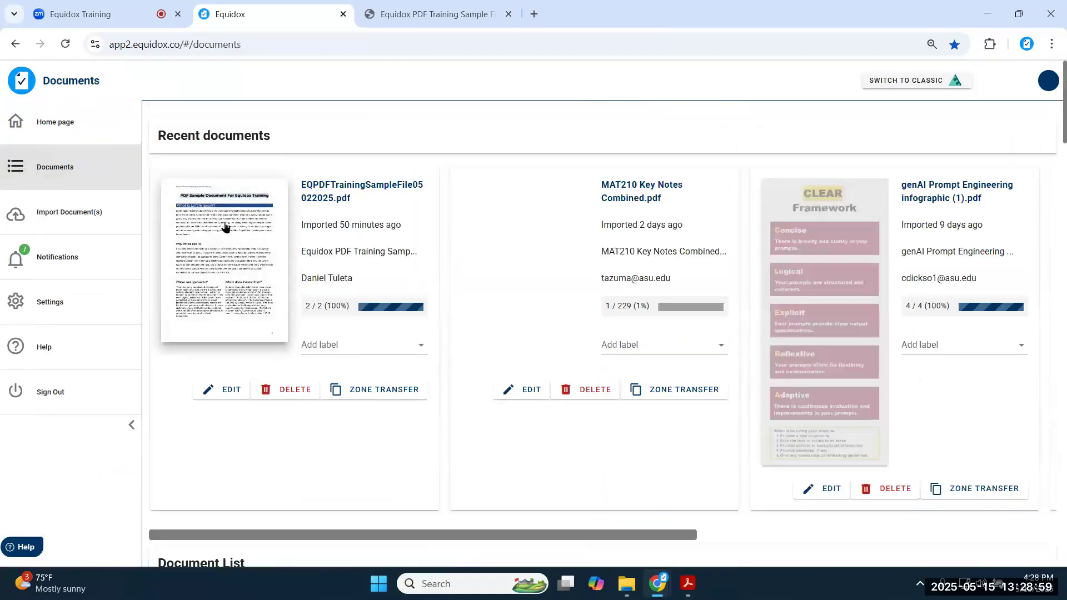
left_click(225, 234)
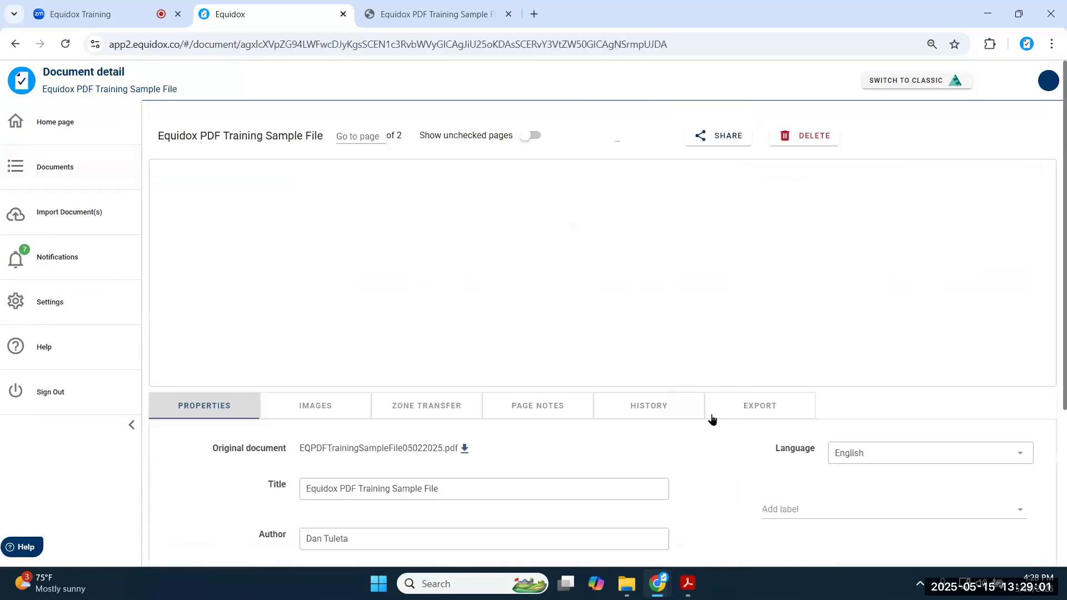
left_click(716, 409)
scroll(279, 357, "down", 1)
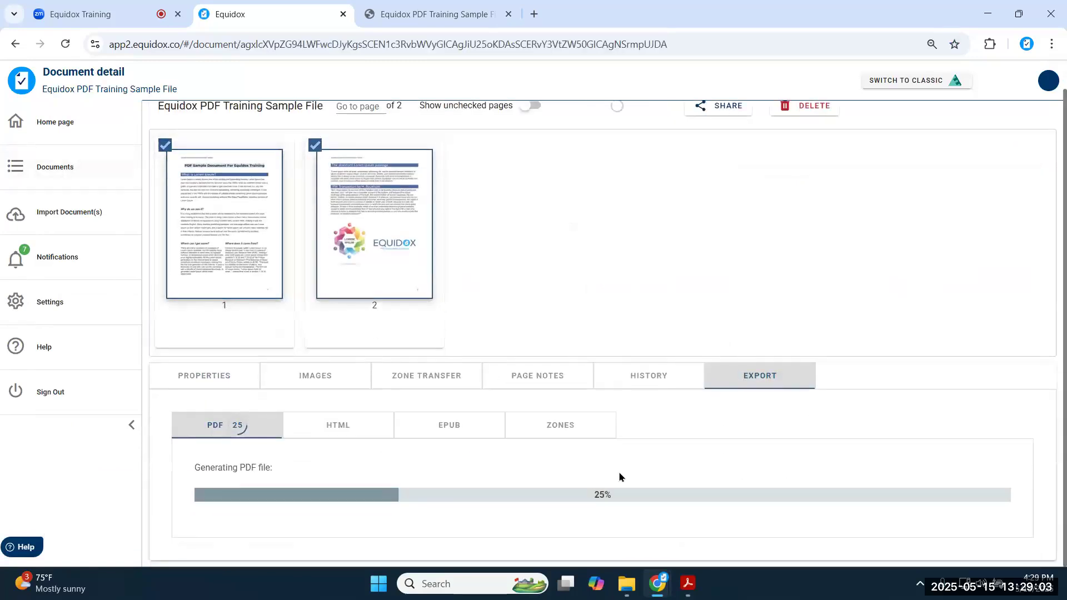
left_click(205, 378)
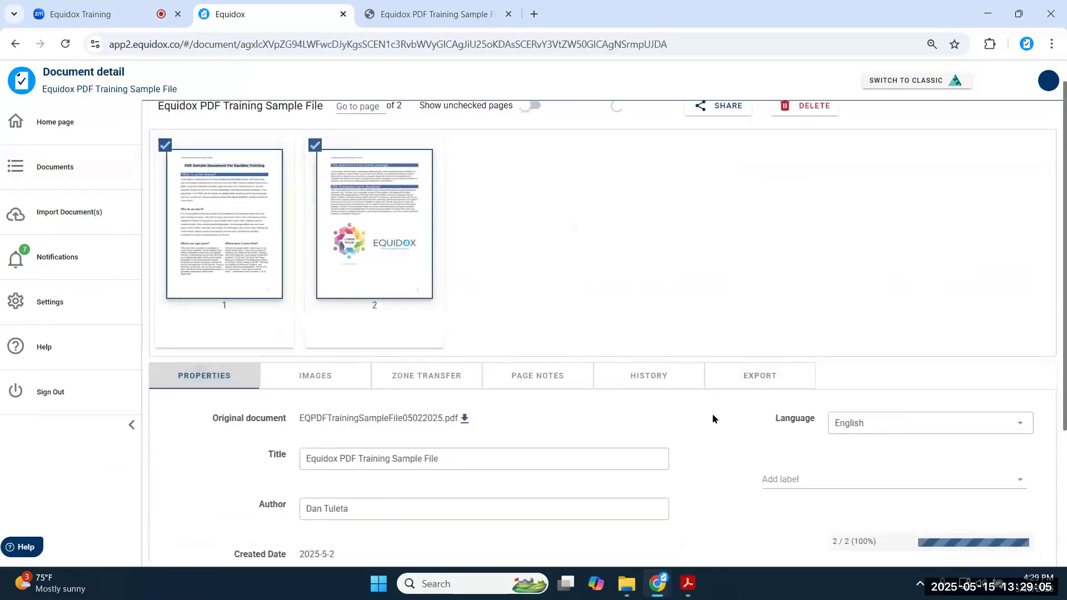
left_click(765, 377)
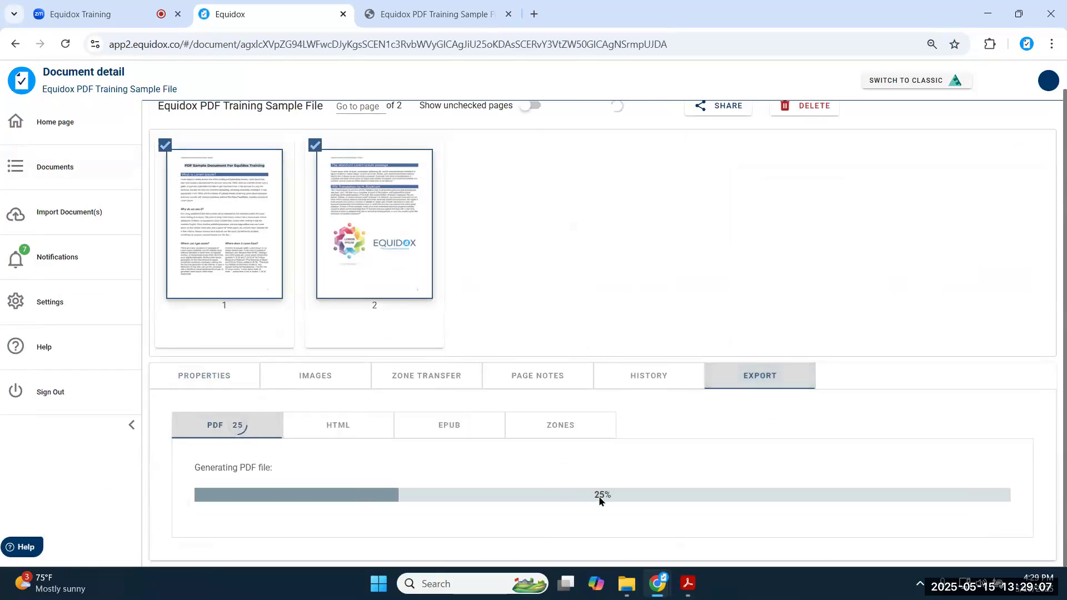
scroll(500, 228, "up", 1)
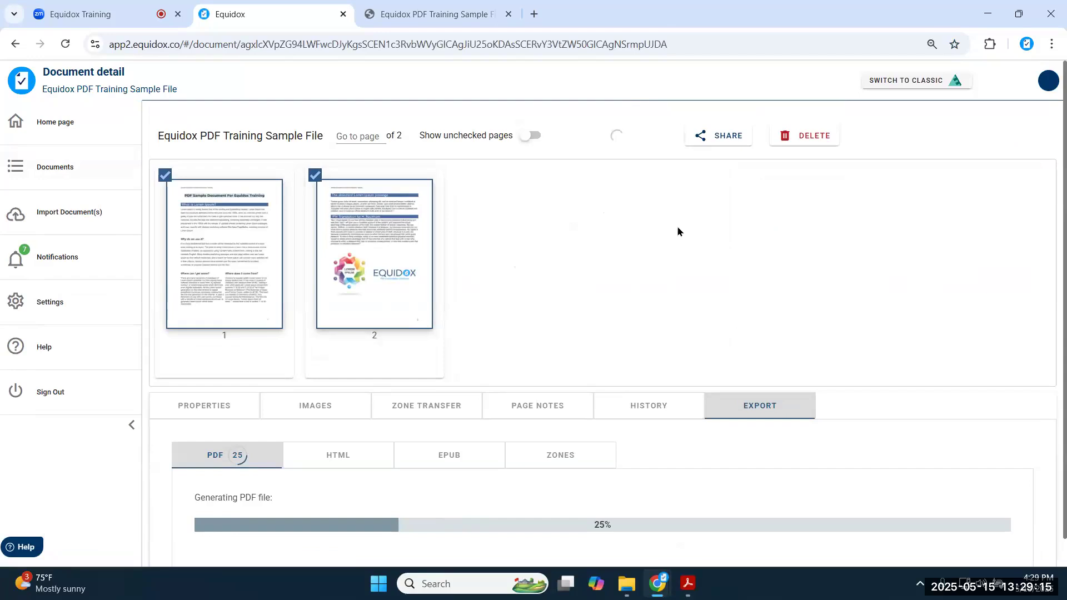
- Reopen the file, reload the page, and confirm the last export dated 05/15/2025, 04:28 PM
left_click(63, 186)
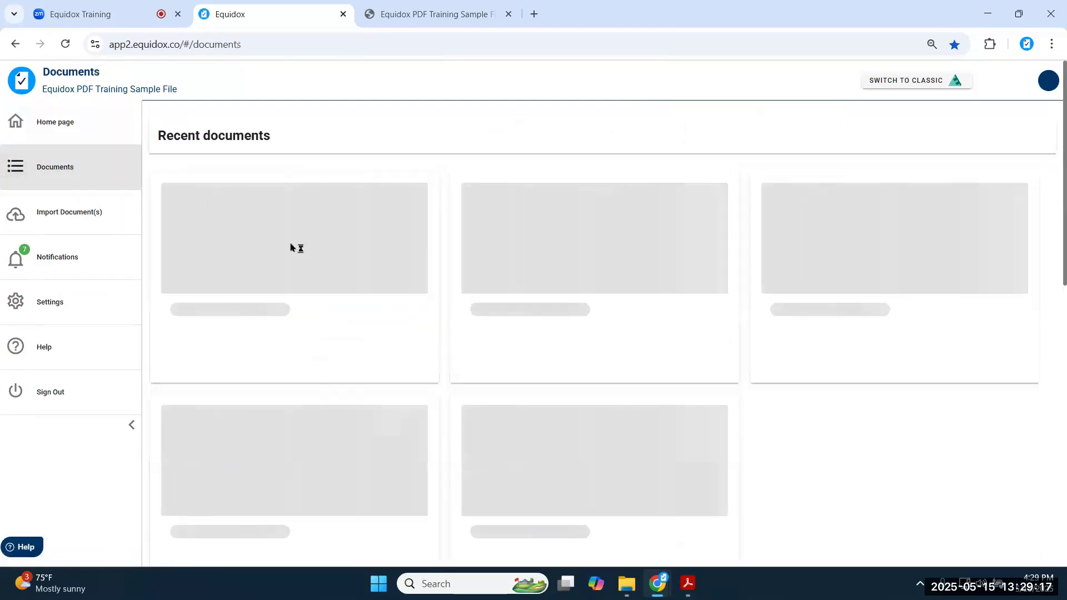
left_click(240, 229)
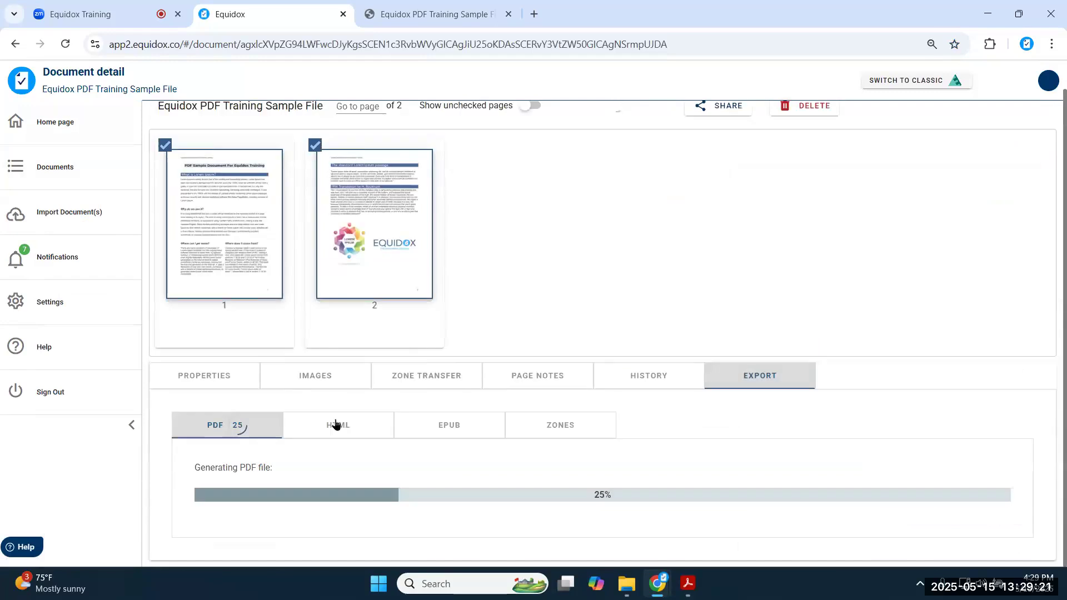
left_click(335, 425)
left_click(236, 428)
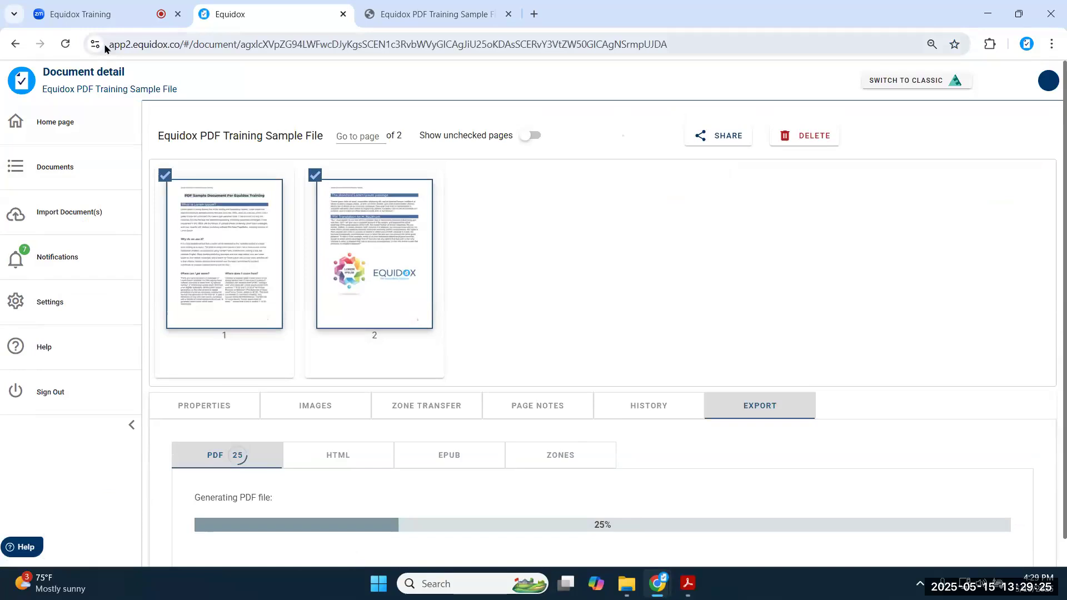
left_click(66, 44)
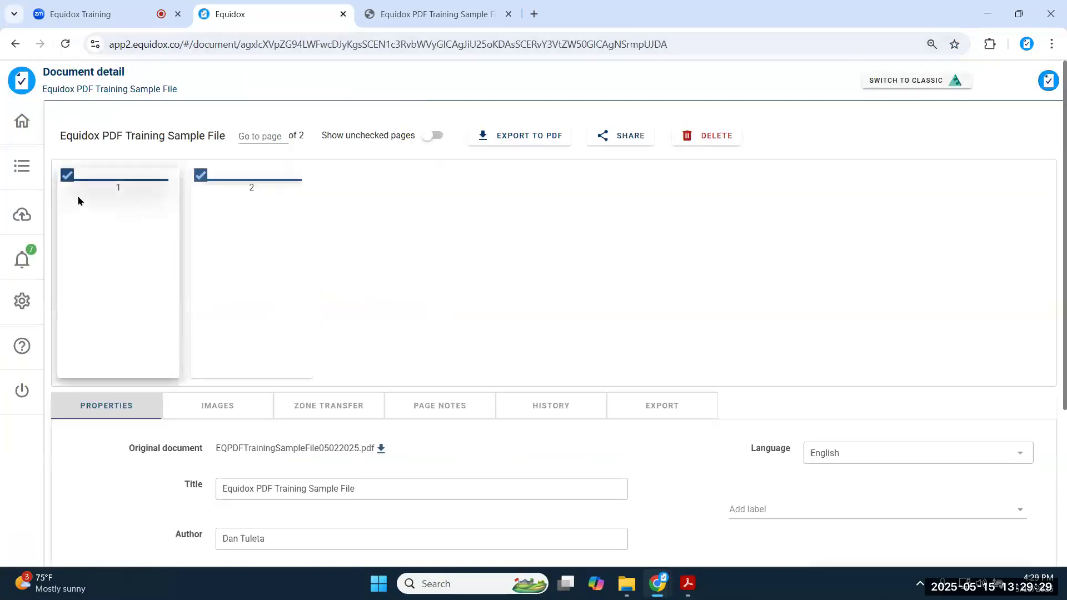
left_click(645, 406)
scroll(495, 300, "down", 4)
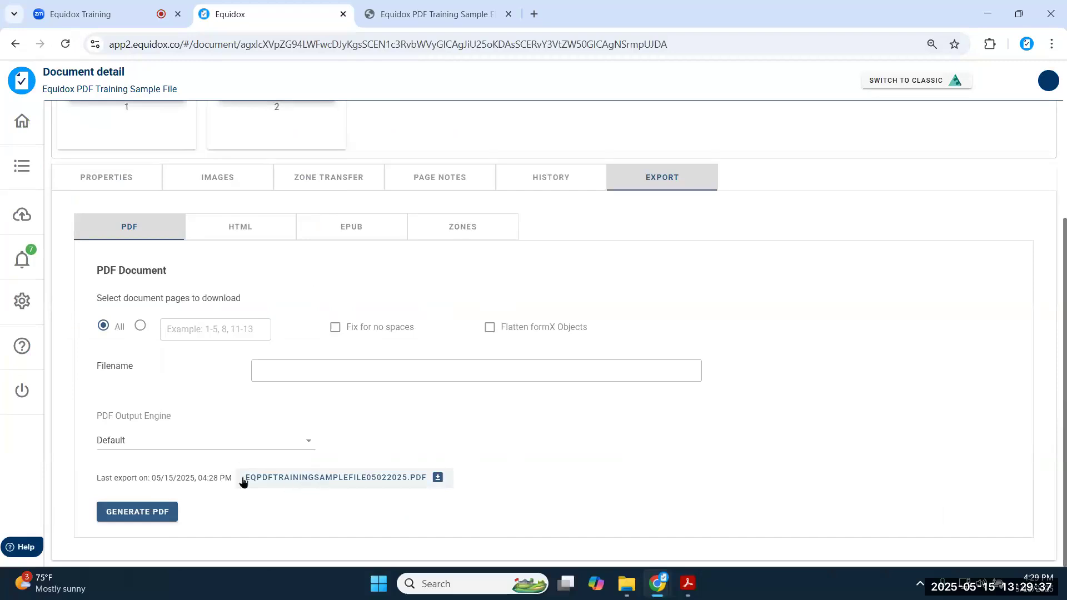
left_click_drag(160, 478, 242, 480)
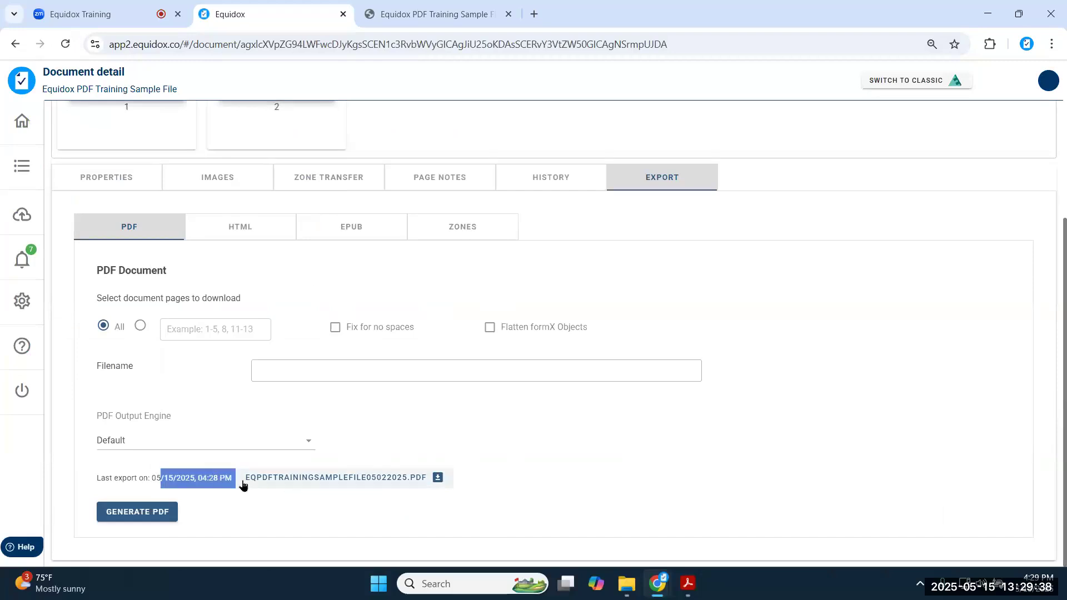
left_click(272, 505)
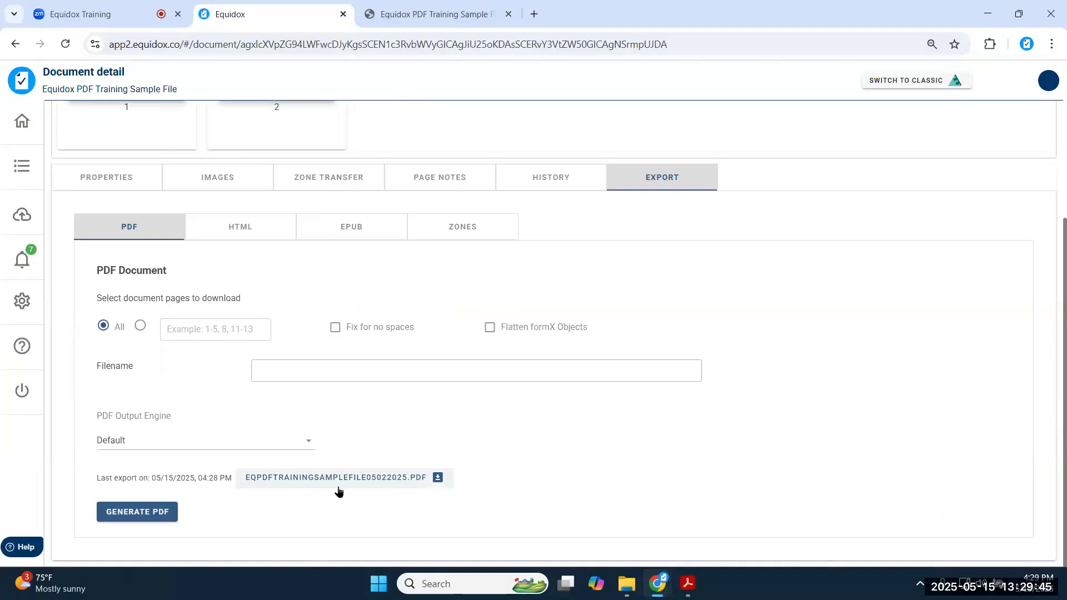
- Open the exported EQPDFTrainingSampleFile05022025.pdf in Acrobat's browser viewer
left_click(338, 488)
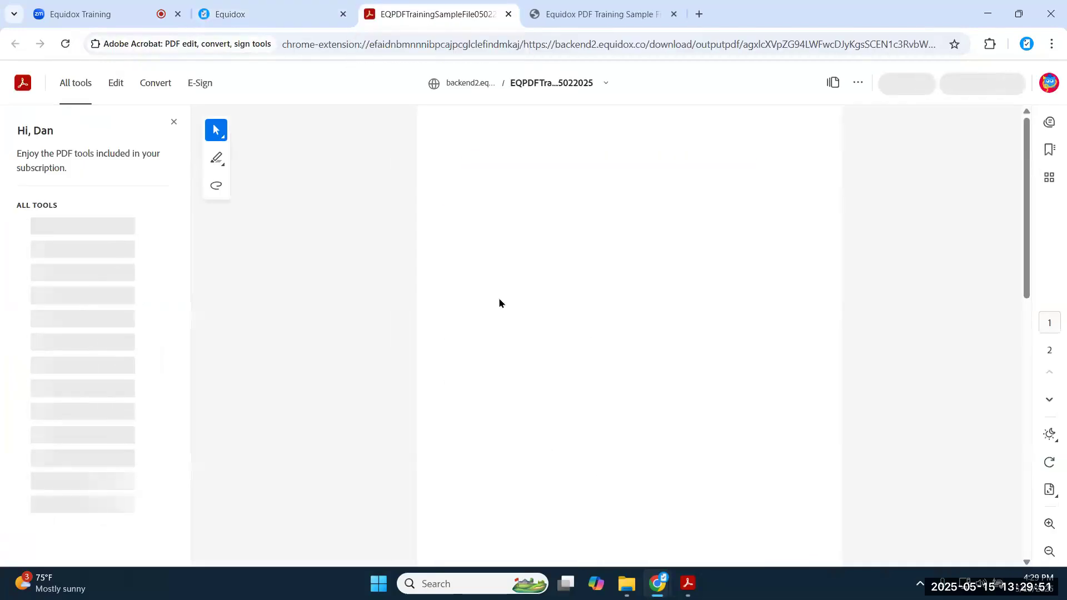
scroll(495, 278, "down", 12)
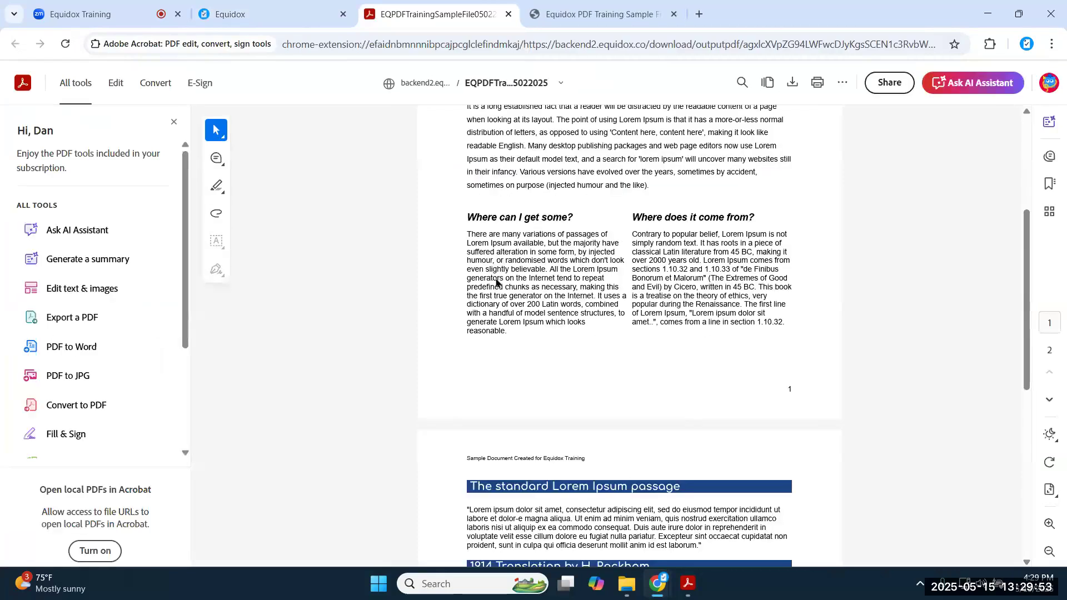
scroll(476, 295, "up", 8)
scroll(468, 321, "up", 4)
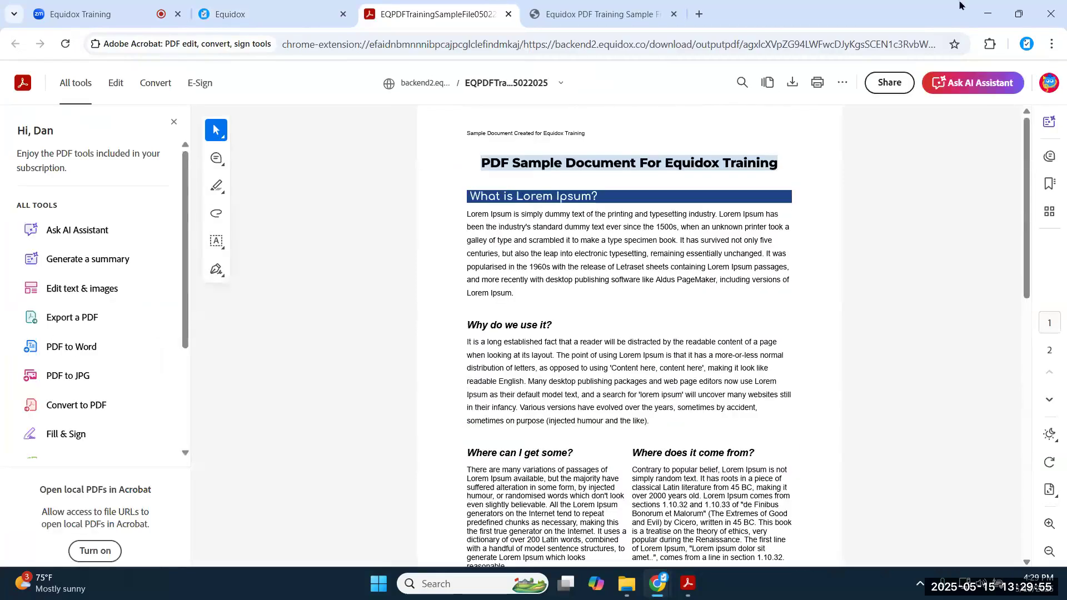
- Save the exported PDF to the Desktop, then open the original training PDF from EQ Demo Documents
left_click(792, 83)
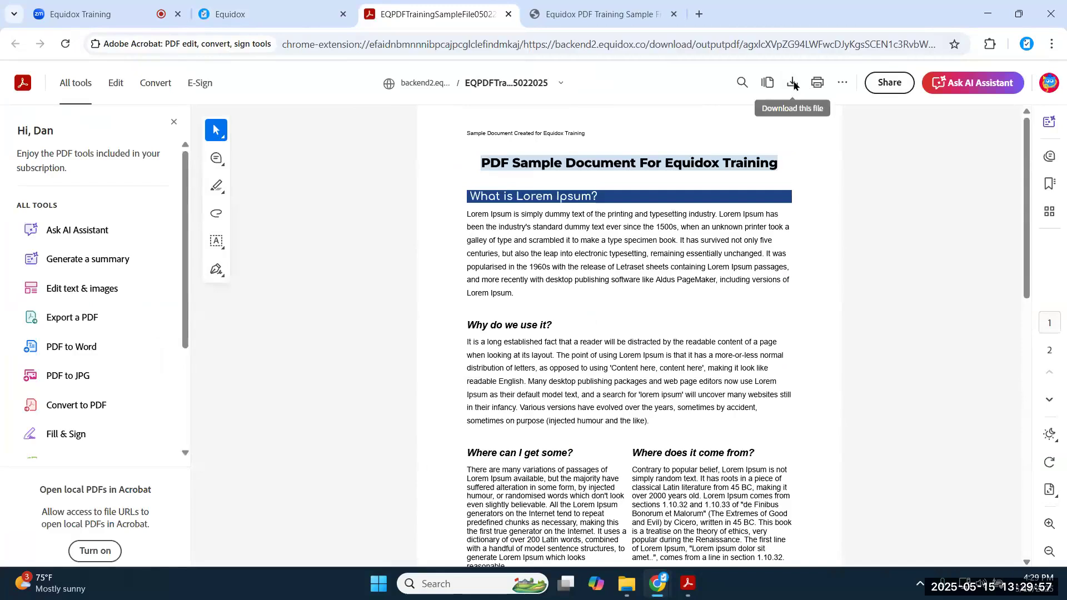
left_click(335, 307)
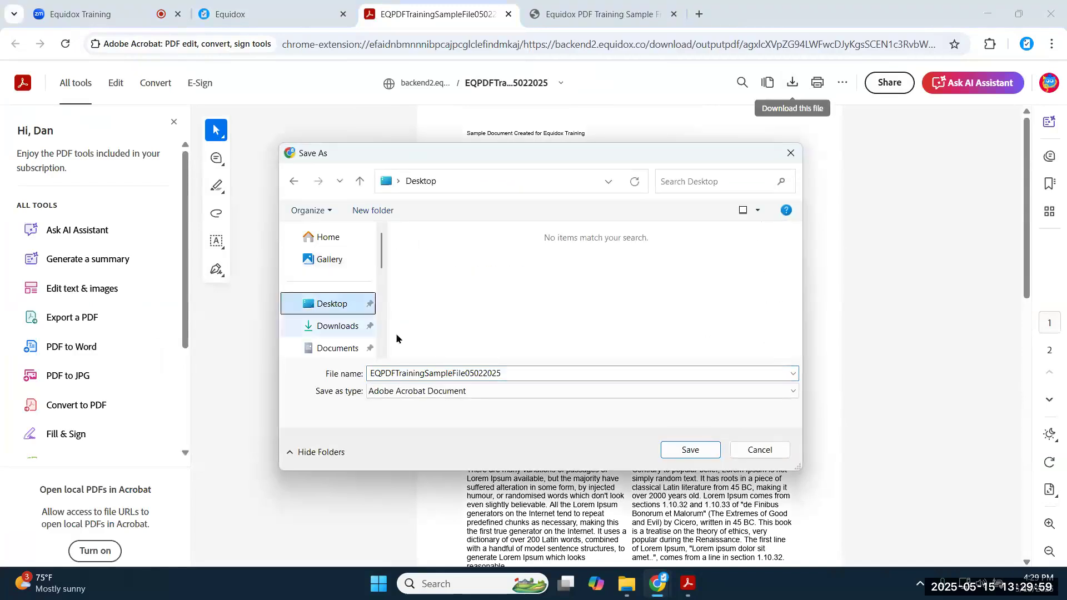
left_click(690, 450)
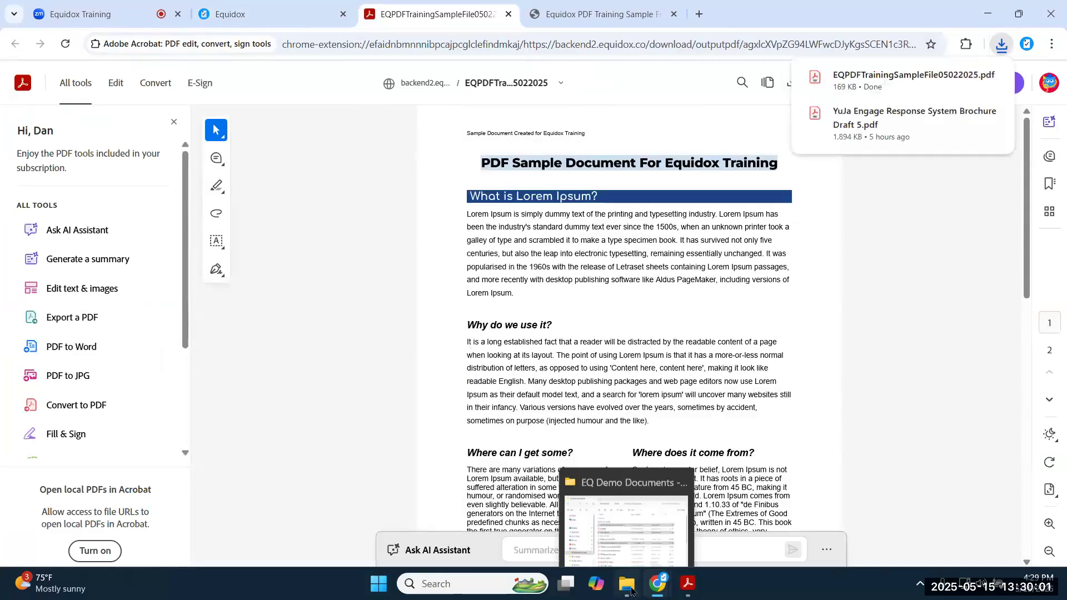
left_click(633, 587)
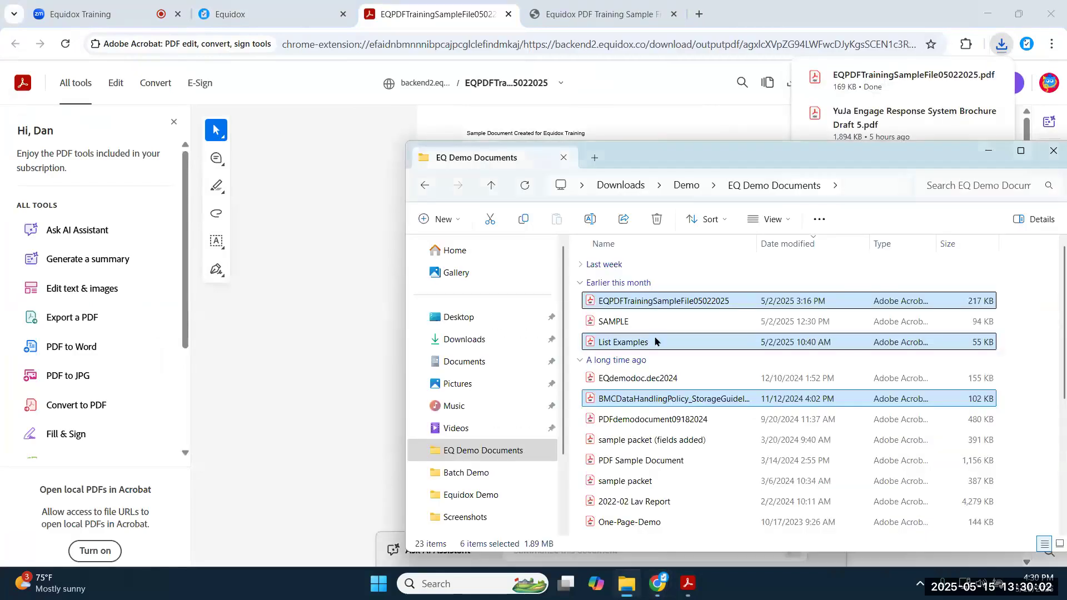
double_click(657, 301)
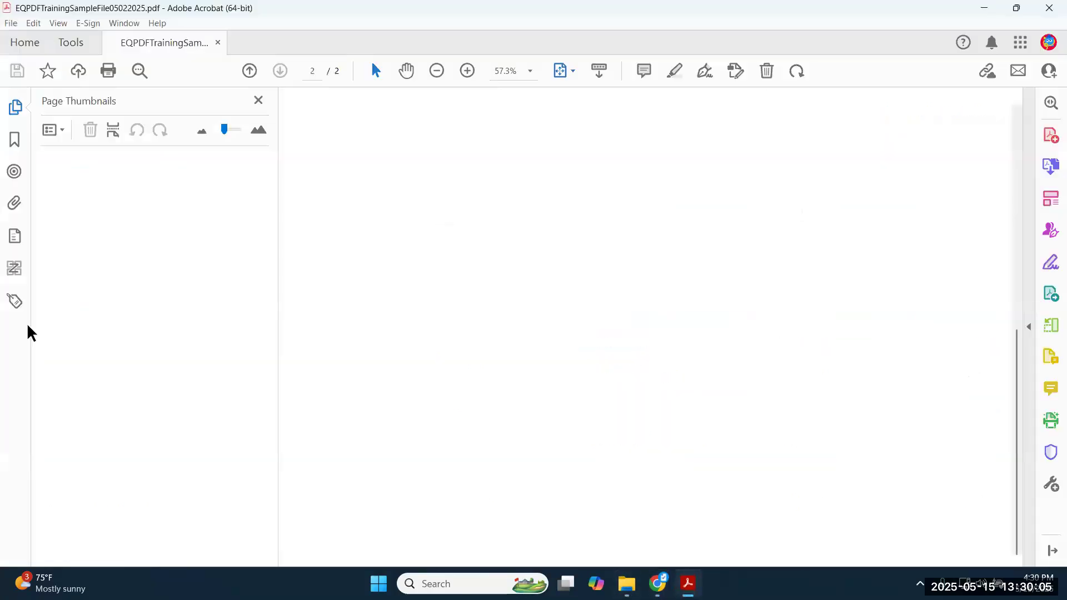
- Show the Accessibility Tags panel, revealing the original PDF has no tags
left_click(15, 300)
left_click(92, 166)
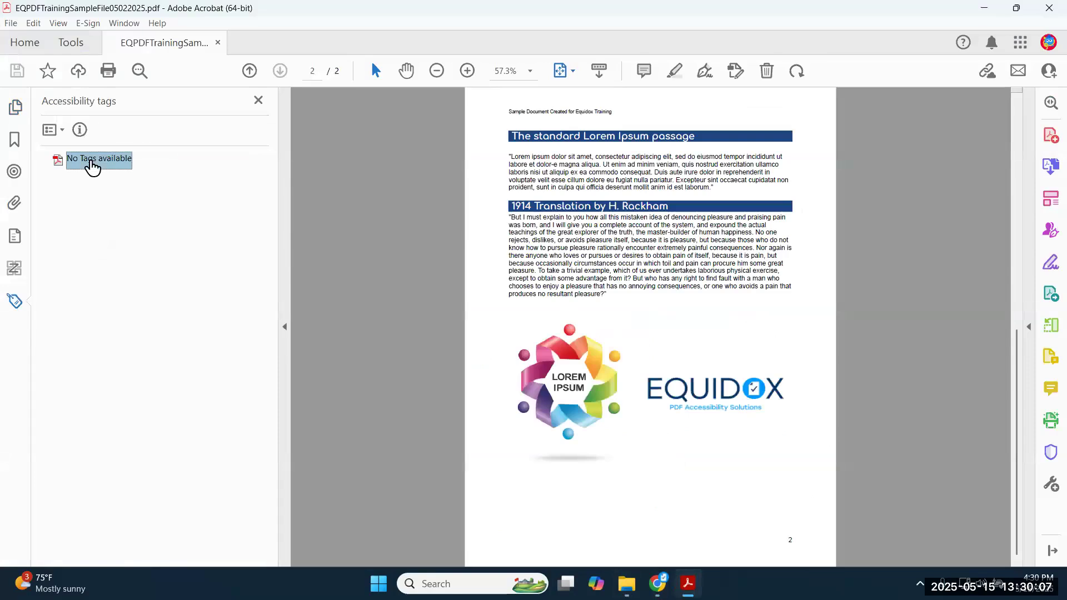
scroll(902, 233, "up", 3)
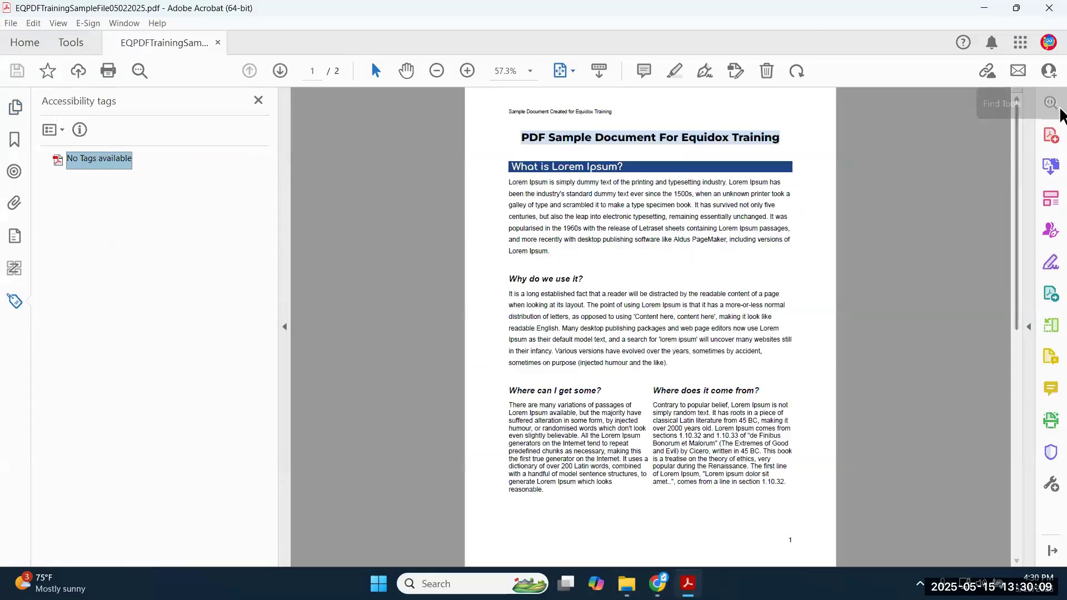
- Run Acrobat's Accessibility Check on all pages of the original PDF
left_click(1060, 110)
type("ac")
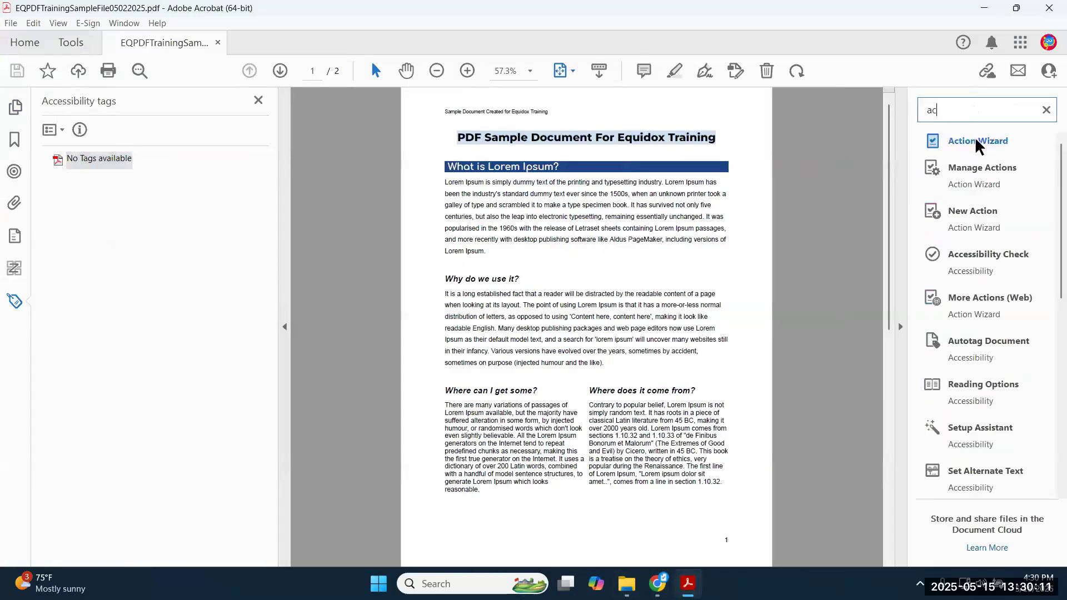
left_click(979, 141)
left_click(1028, 102)
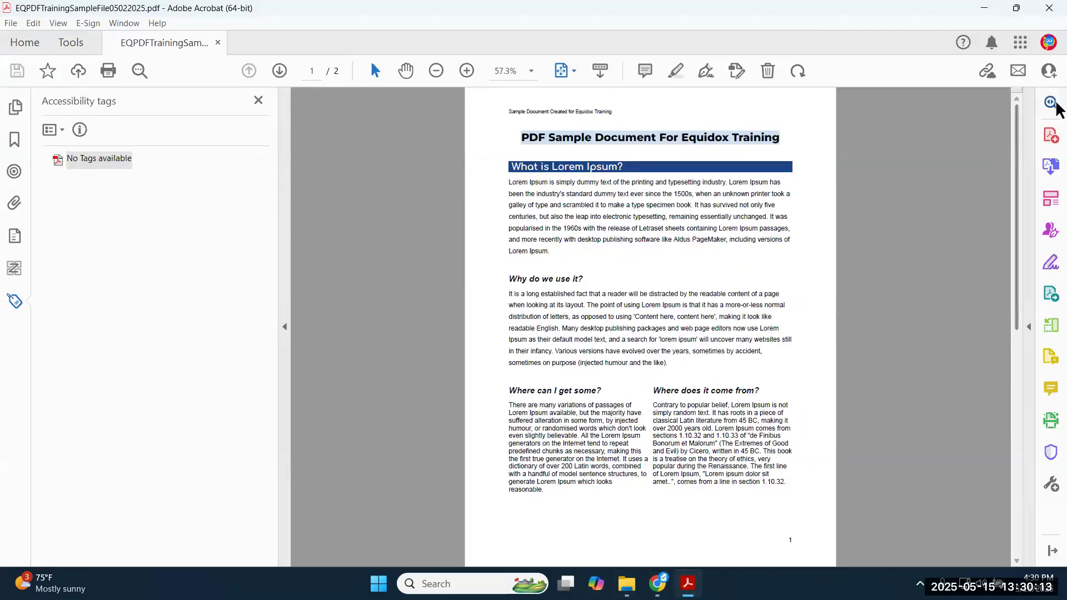
left_click(1052, 104)
type("acc")
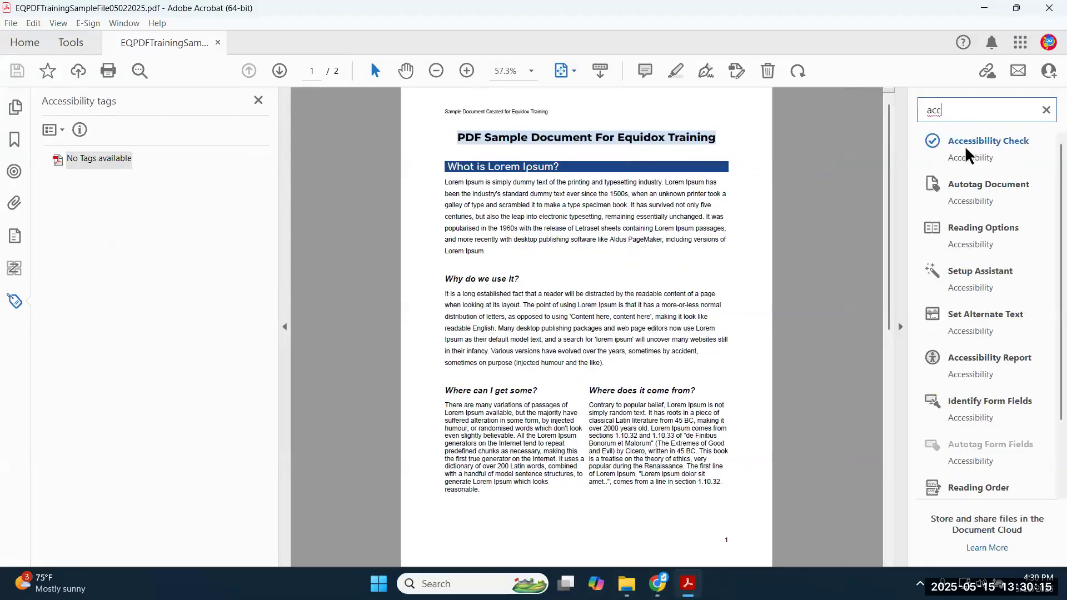
left_click(950, 143)
left_click(900, 225)
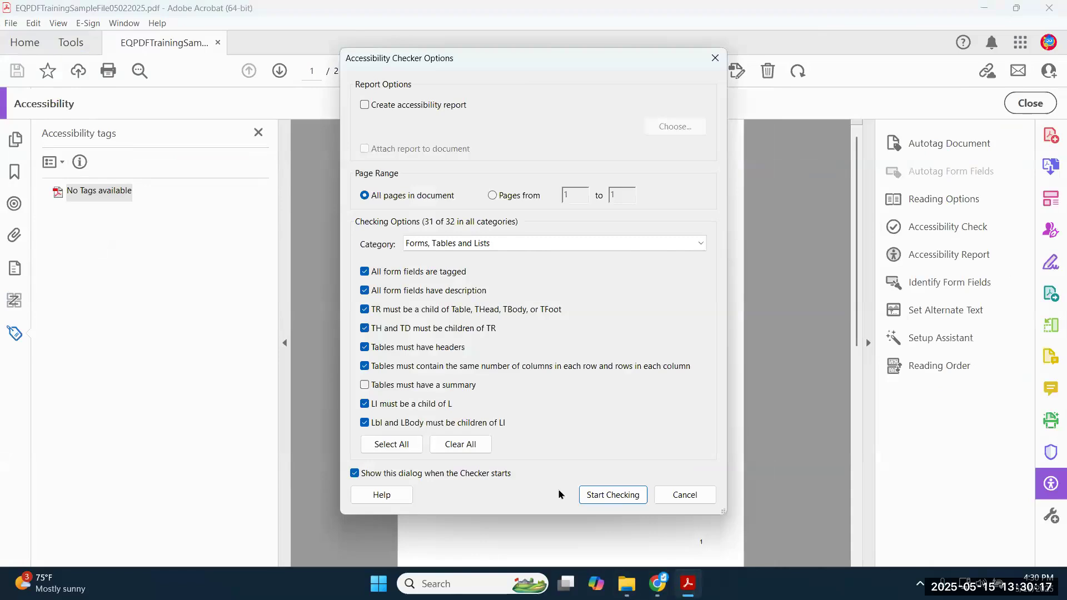
left_click(613, 495)
- Expand the Document, Page Content, Alternate Text, Tables, Lists and Headings results, then show the Desktop folder
left_click(72, 191)
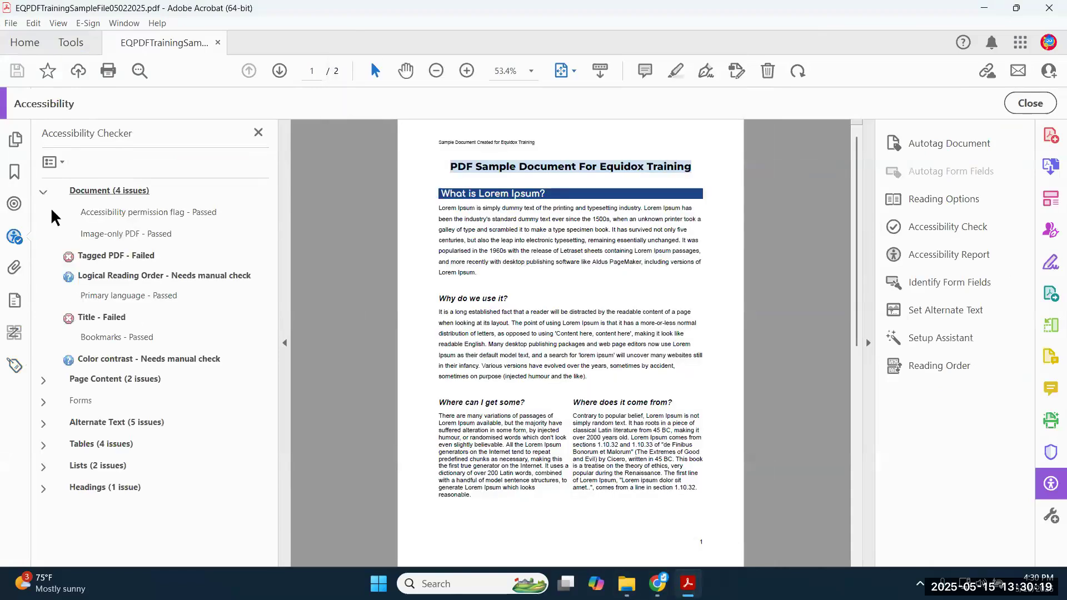
left_click(66, 380)
scroll(65, 389, "down", 3)
left_click(45, 480)
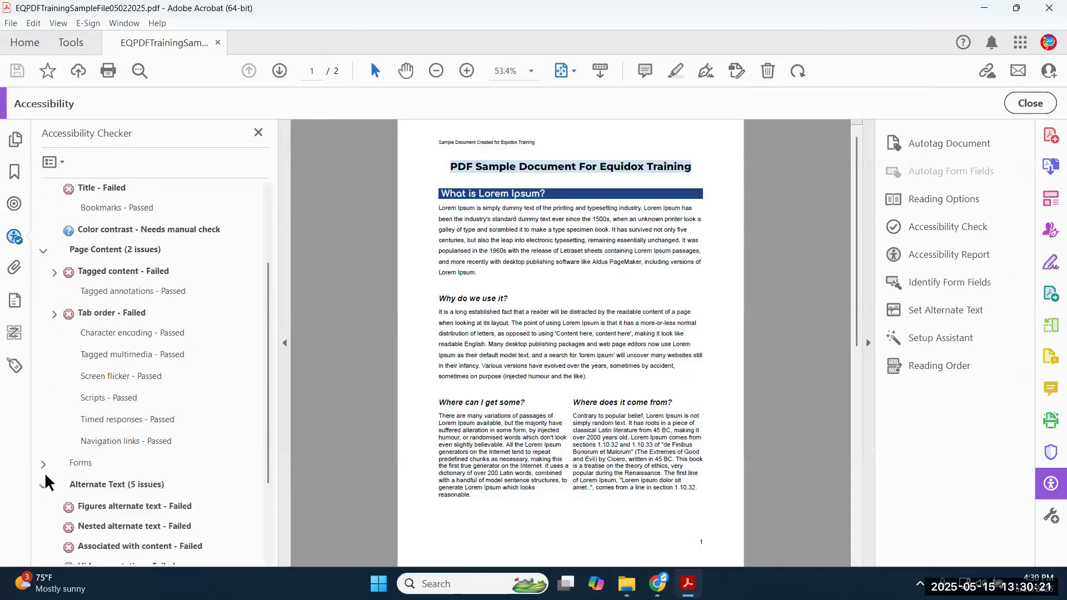
scroll(45, 494, "down", 3)
left_click(43, 506)
scroll(43, 525, "down", 3)
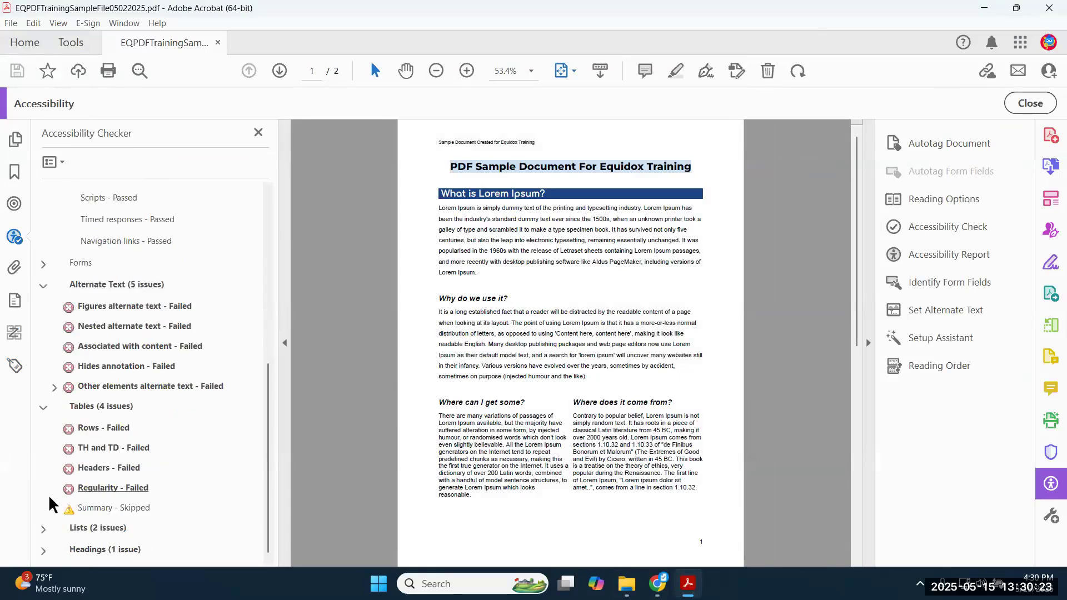
left_click(43, 528)
left_click(42, 550)
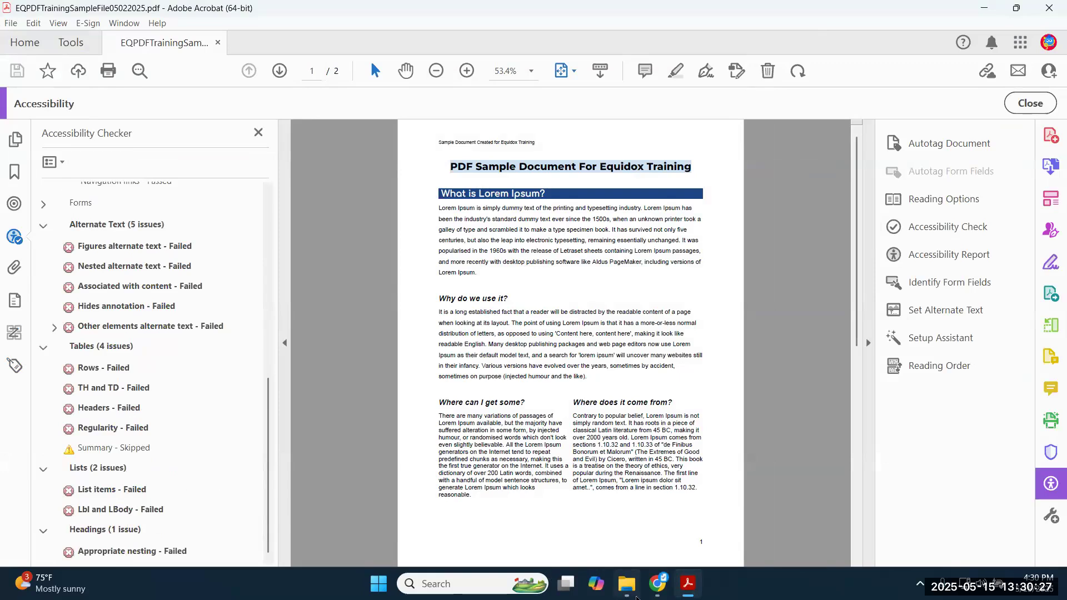
left_click(636, 594)
left_click(459, 317)
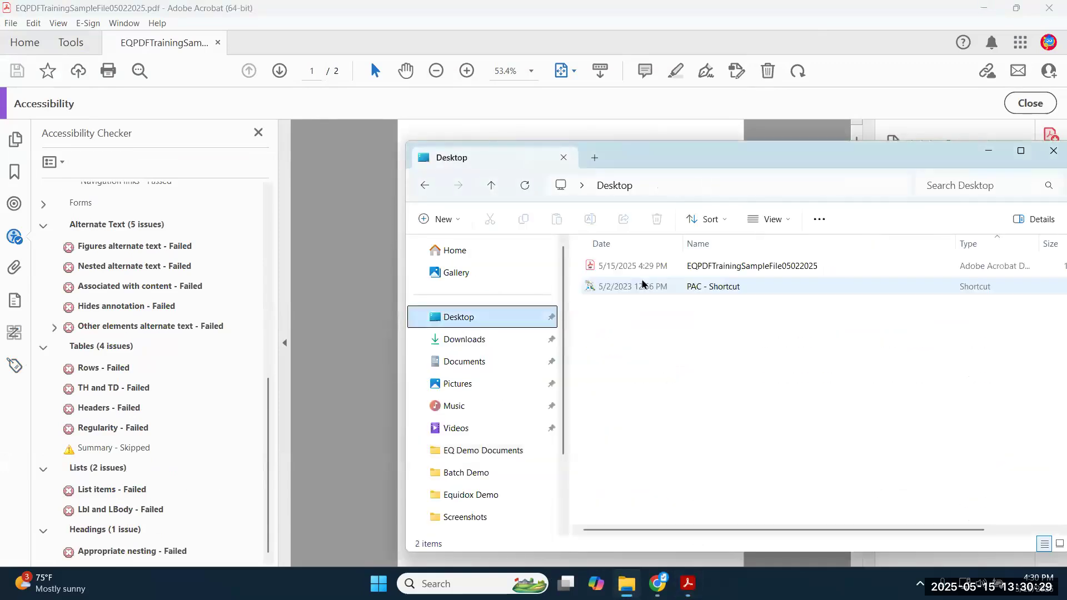
- Open the exported PDF from the Desktop and run Acrobat's Accessibility Check on it
double_click(672, 268)
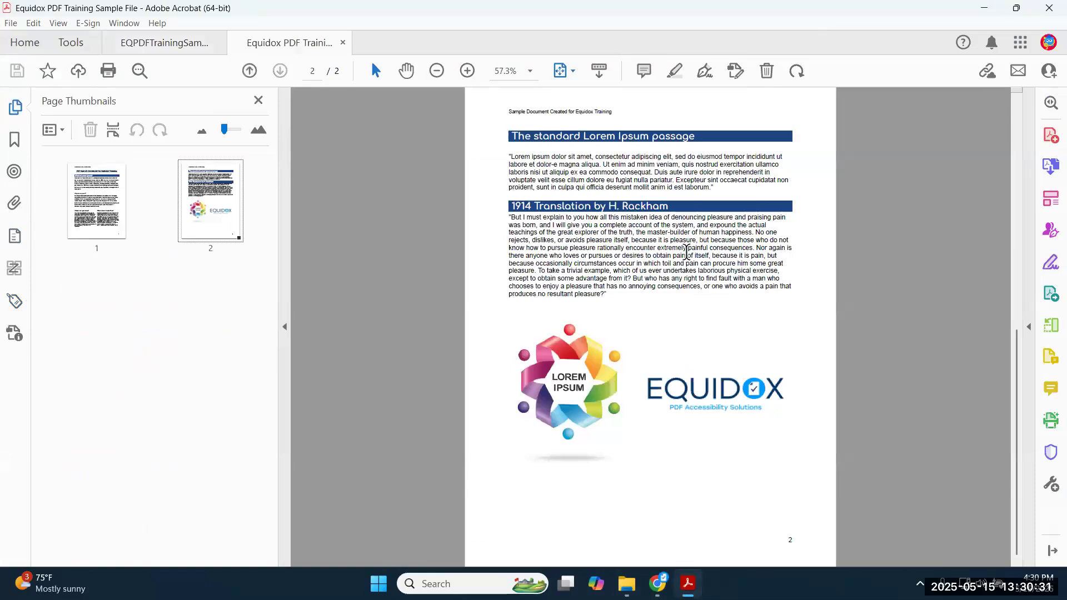
left_click(1051, 103)
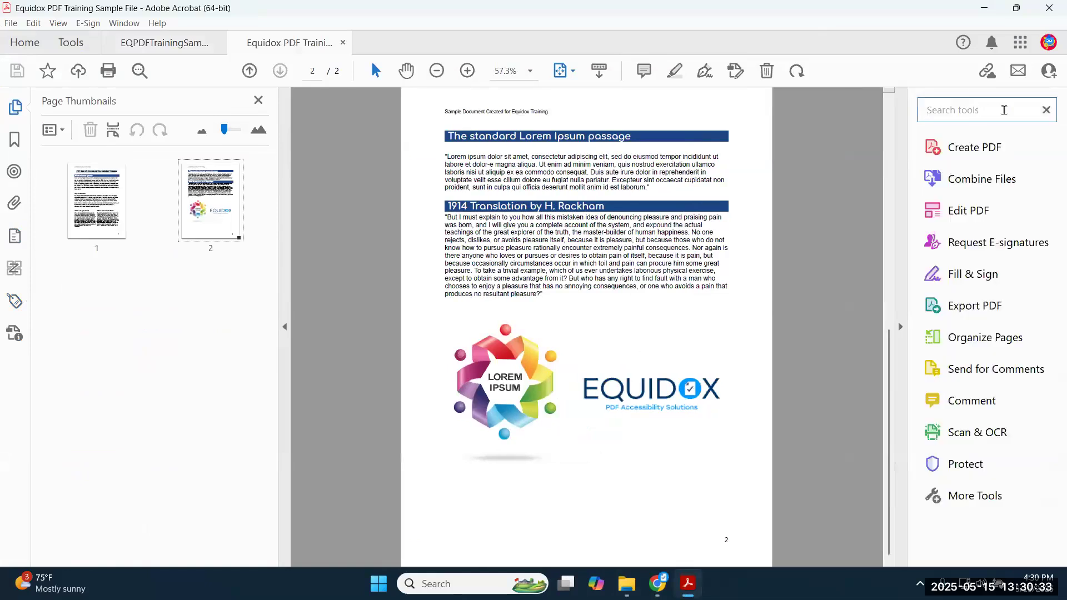
type("acc")
left_click(994, 143)
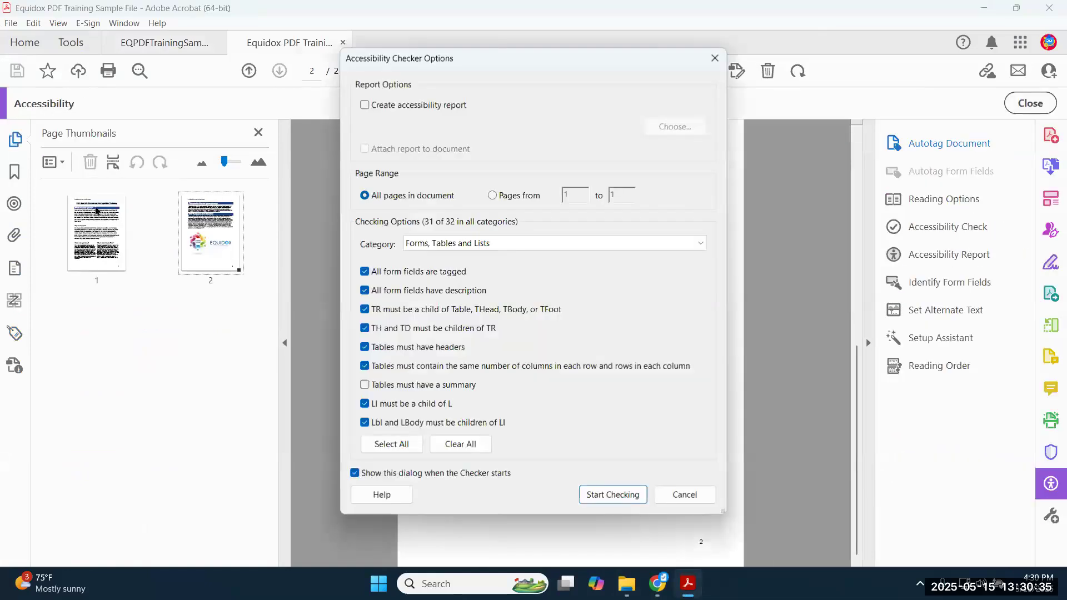
left_click(626, 493)
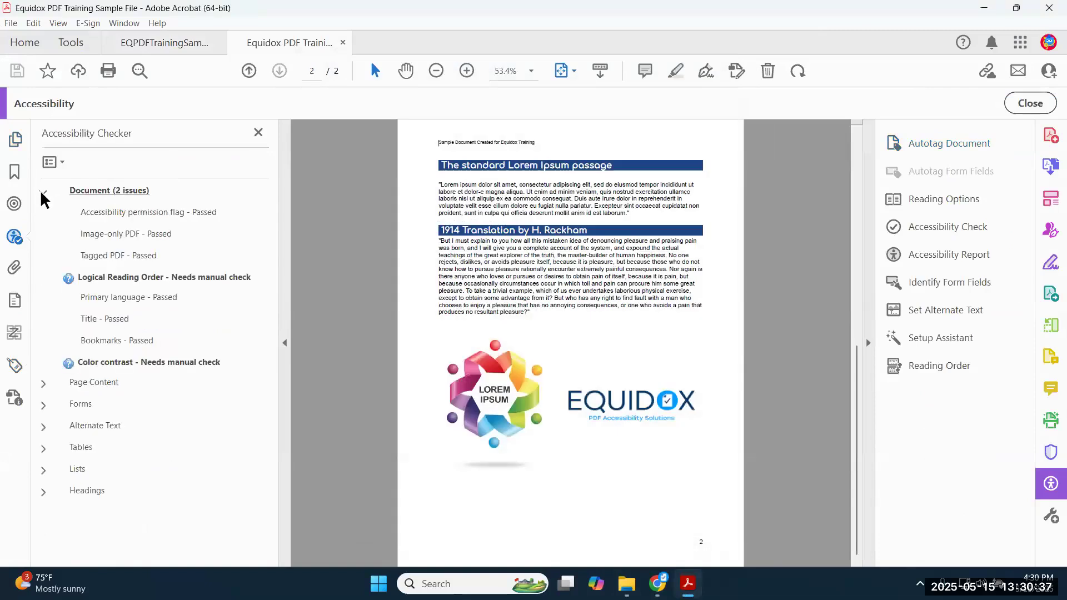
- Point out the Logical Reading Order and Color contrast results that need manual checks
left_click(126, 278)
left_click(147, 362)
left_click(169, 280)
left_click(195, 364)
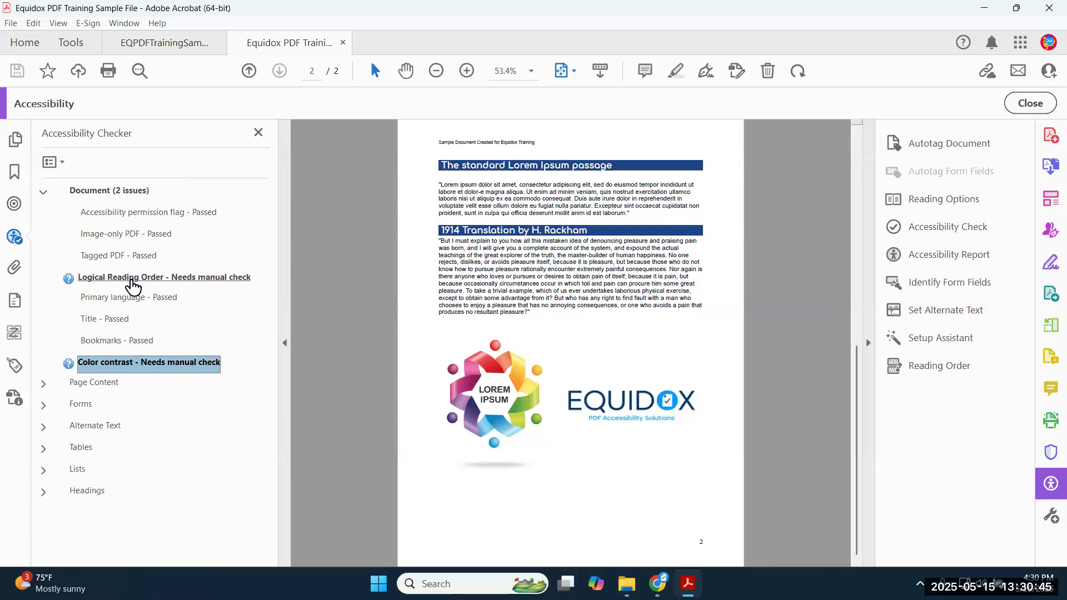
left_click(133, 285)
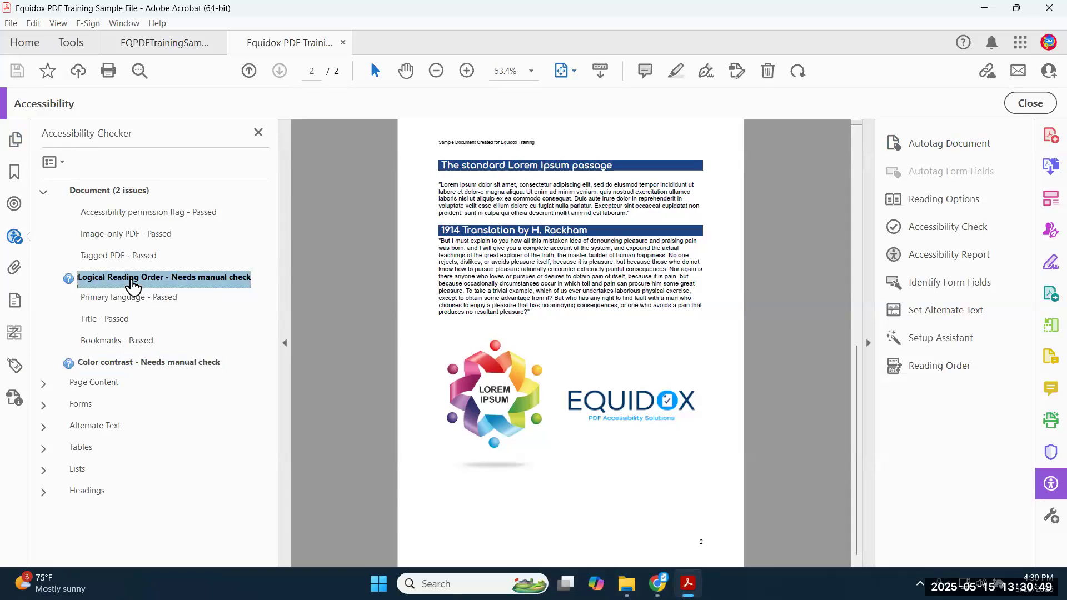
left_click(136, 364)
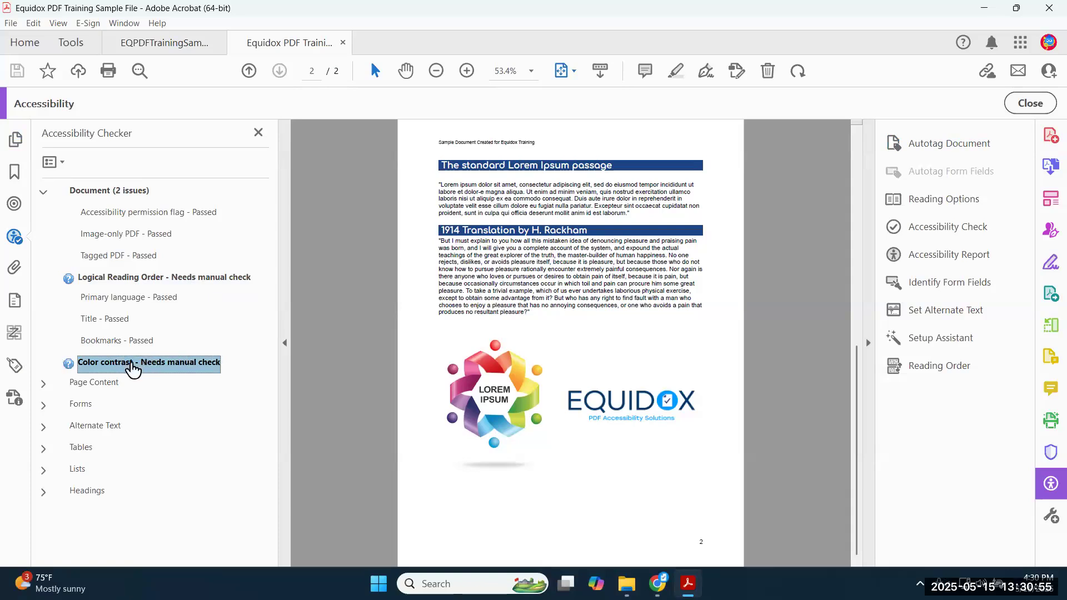
scroll(511, 341, "up", 2)
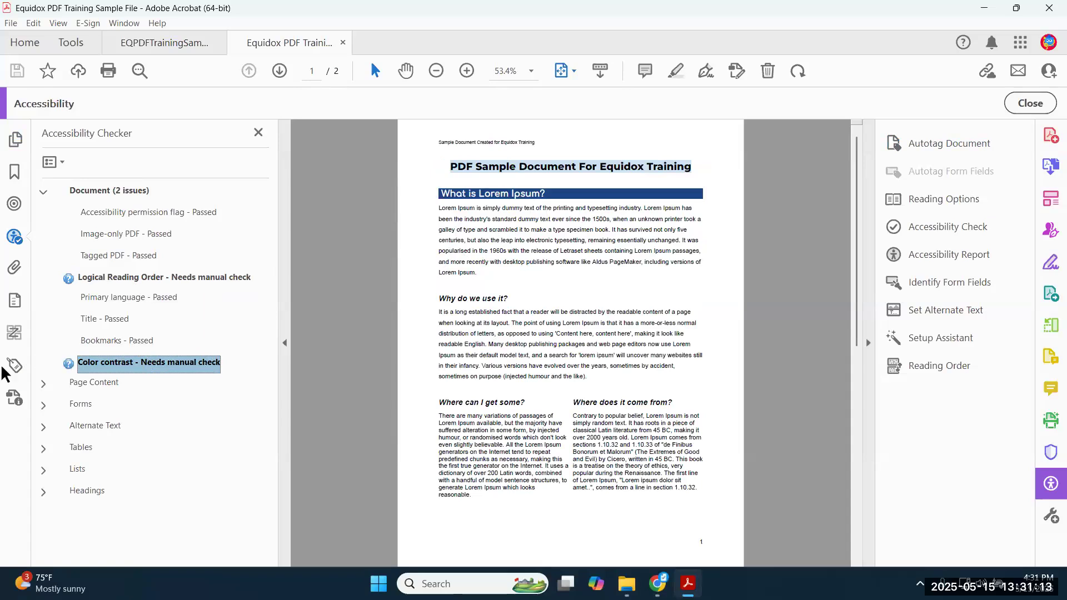
- Show Acrobat's Tags panel with the document's Sect, heading and P tag tree
left_click(15, 368)
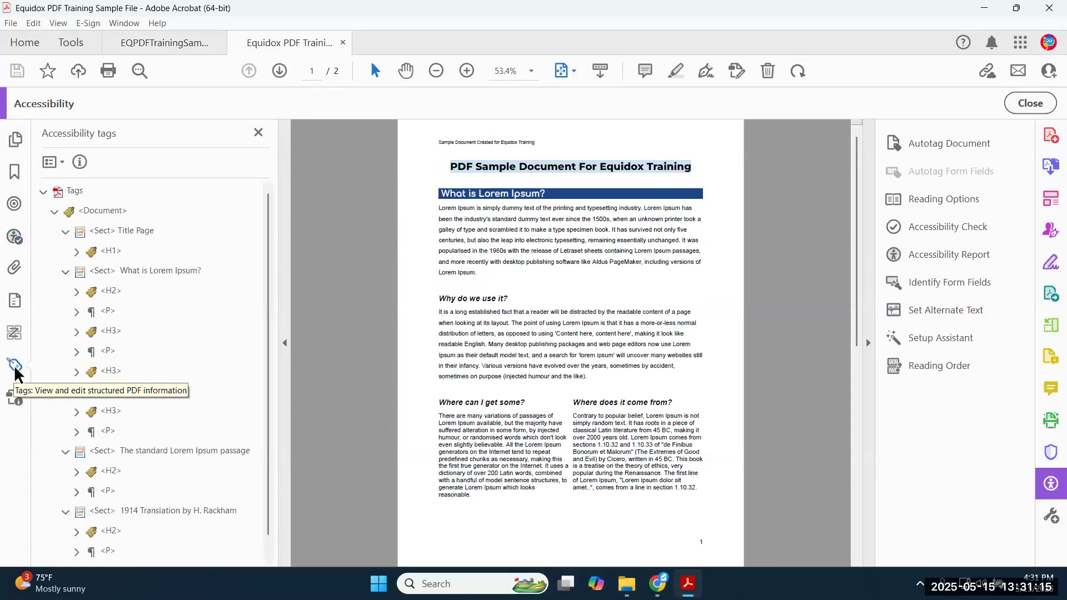
- Step from the Document tag through What is Lorem Ipsum?, 1914 Translation and the logo Figure
left_click(100, 213)
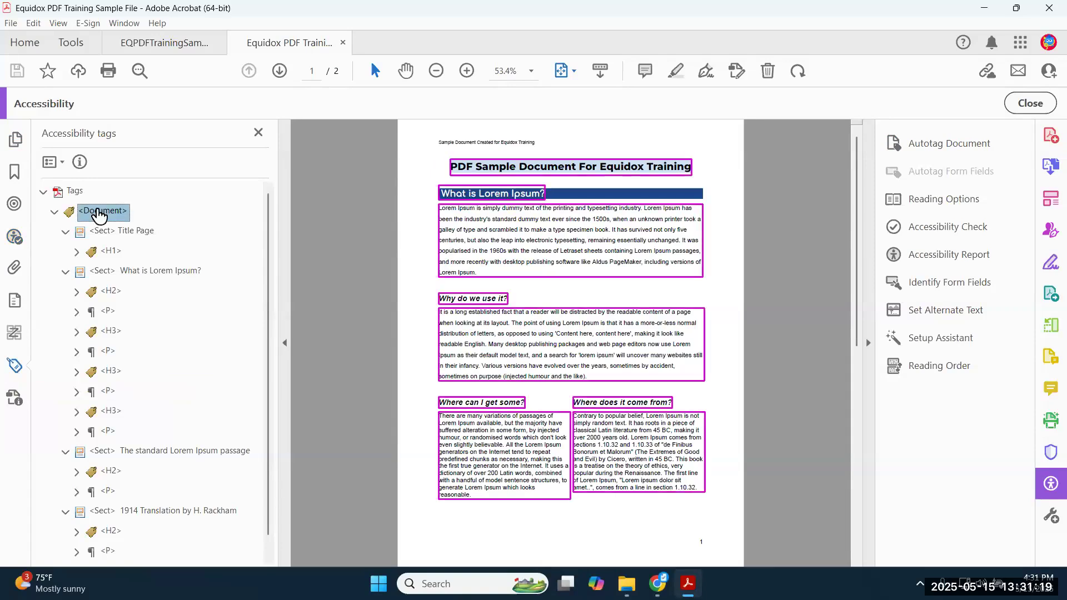
key("Down")
key("Down")
key("Down")
key("Down")
key("Down")
key("Down")
key("Down")
key("Down")
key("Down")
key("Down")
key("Down")
key("Down")
key("Down")
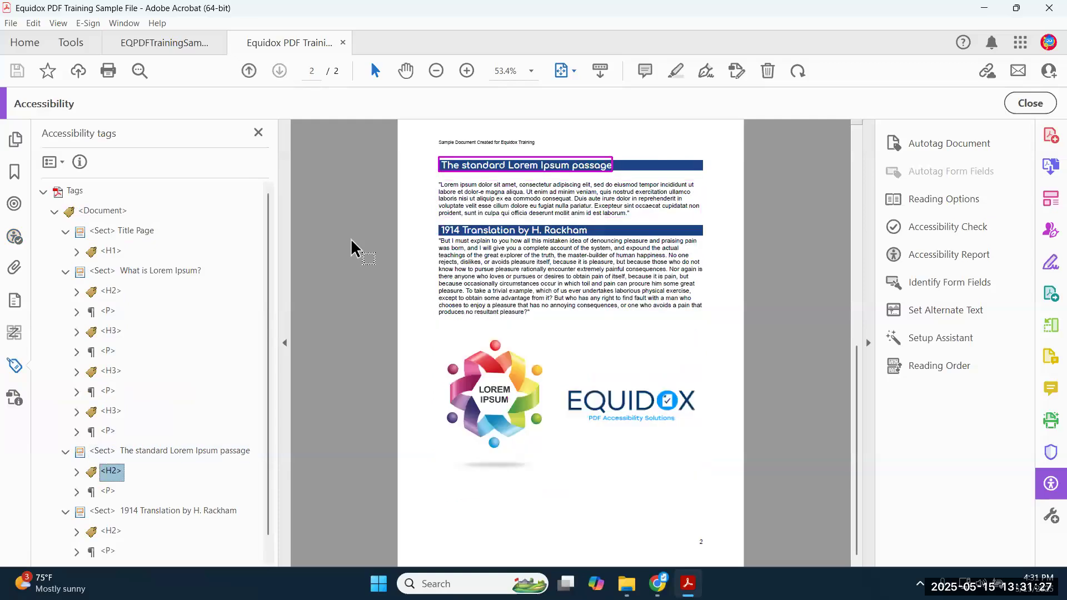
key("Down")
key("Down")
key("Down")
key("Down")
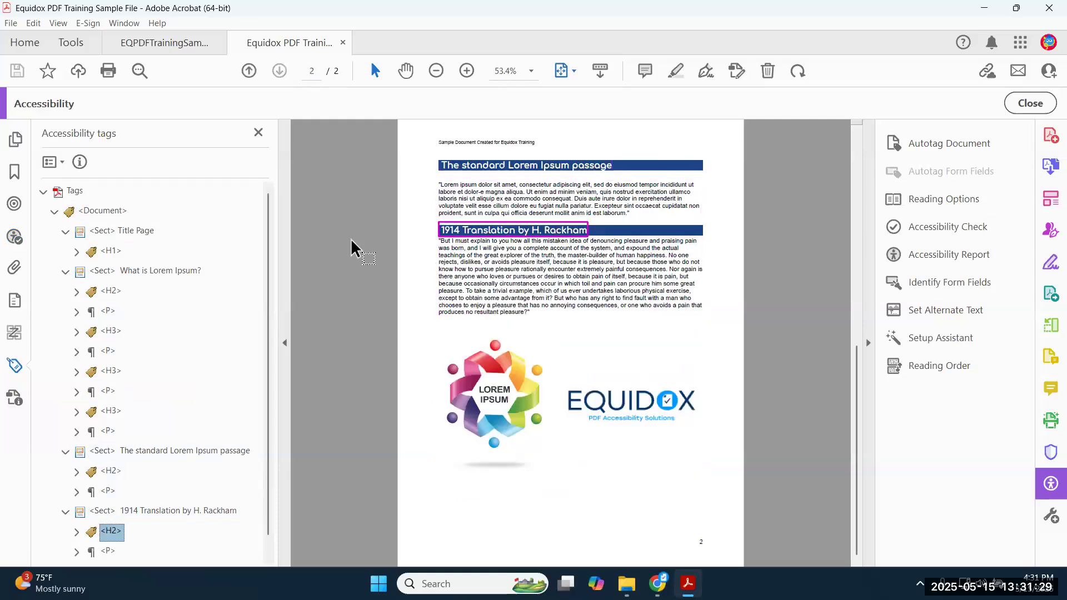
scroll(217, 288, "down", 1)
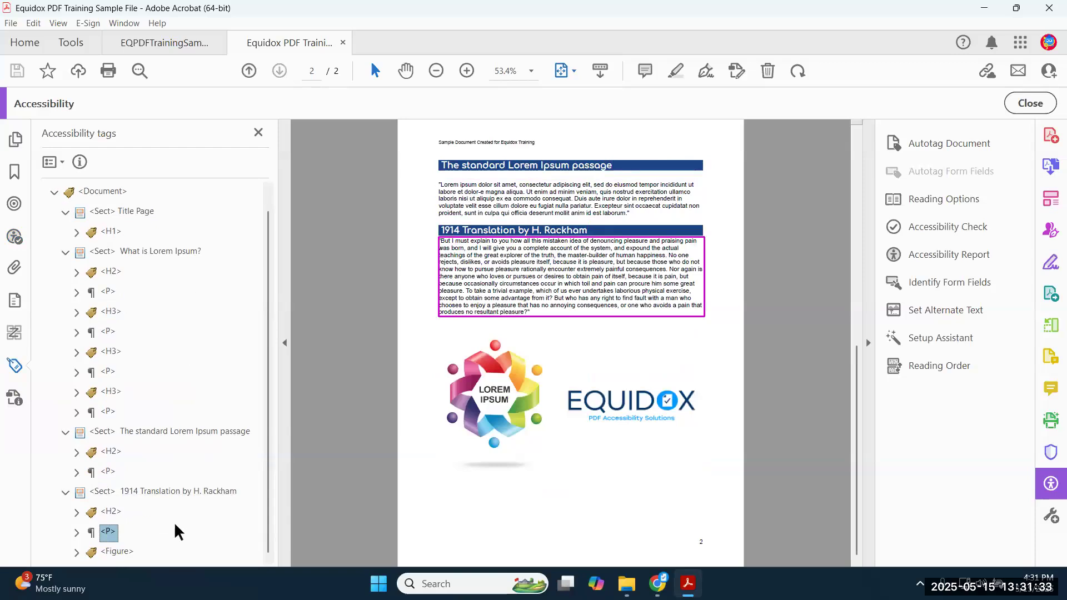
mouse_move(628, 400)
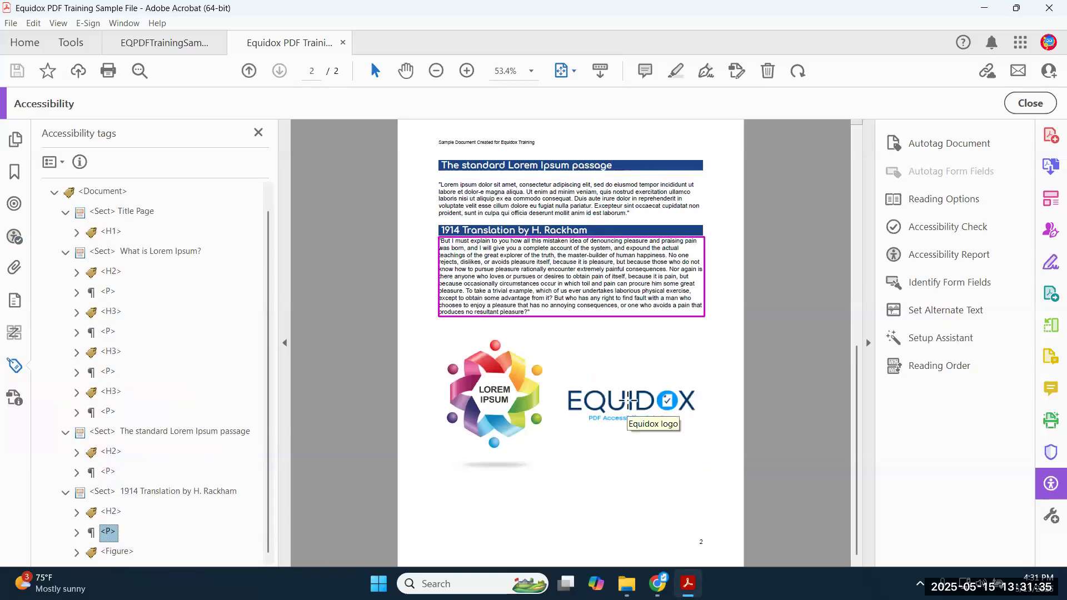
key("Down")
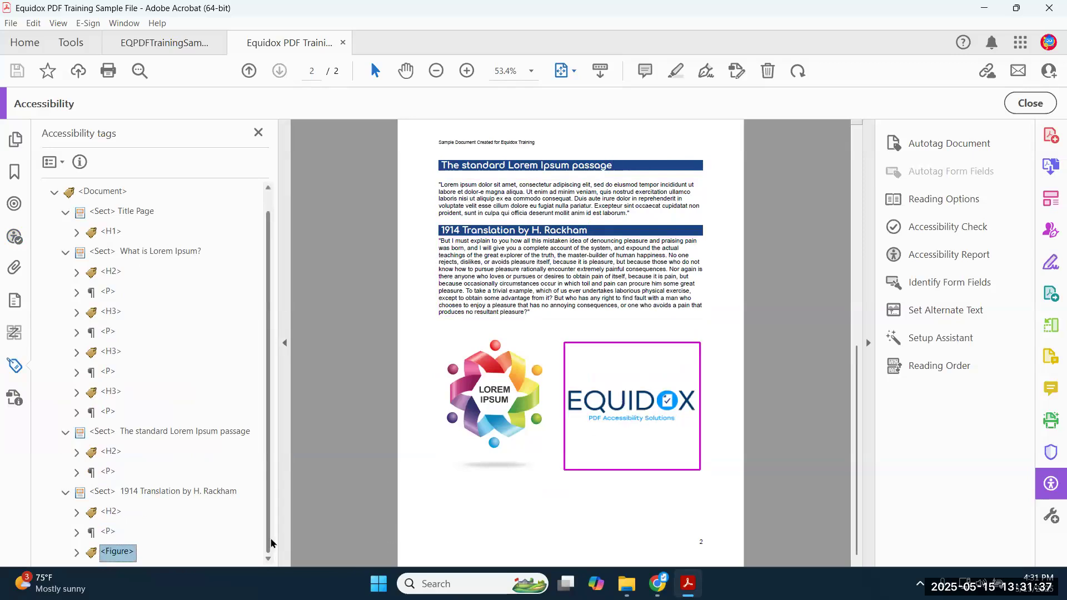
- Reselect the Document tag to outline both pages, then minimize Acrobat for the browser
left_click(104, 191)
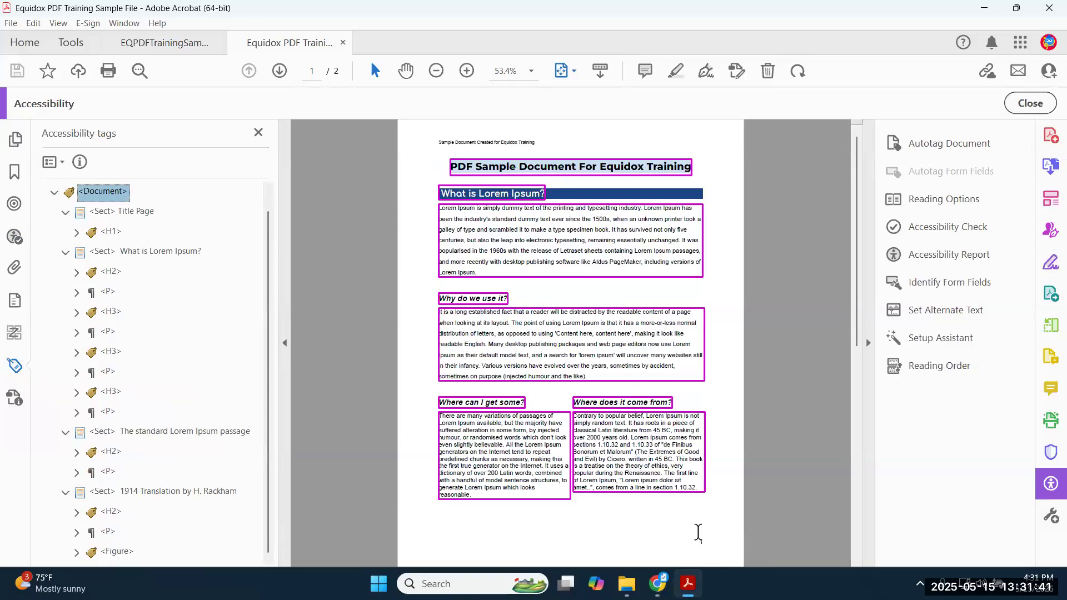
scroll(609, 449, "down", 1)
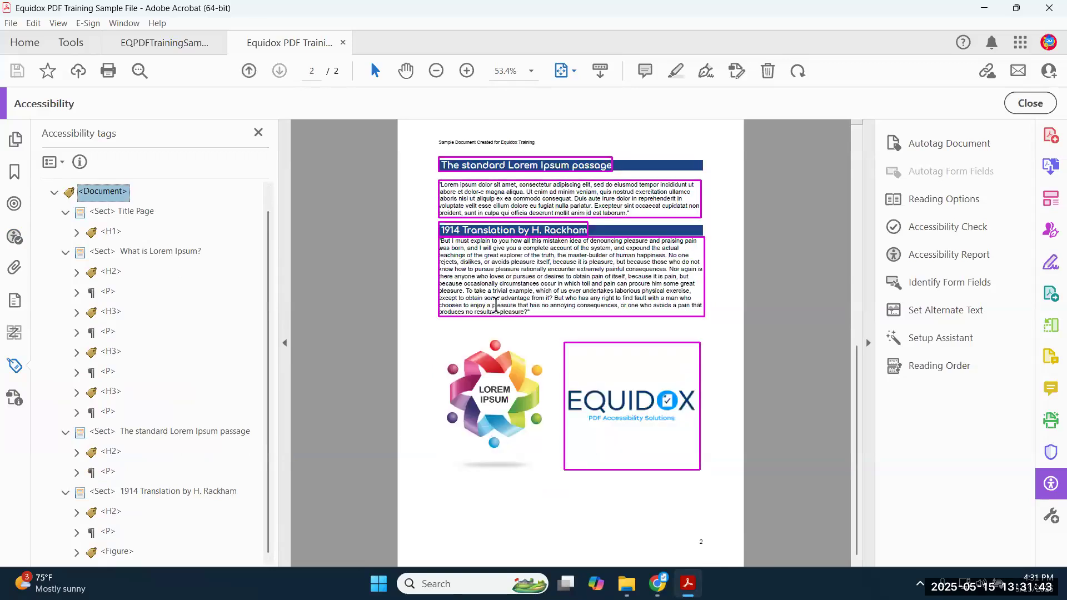
scroll(217, 360, "up", 1)
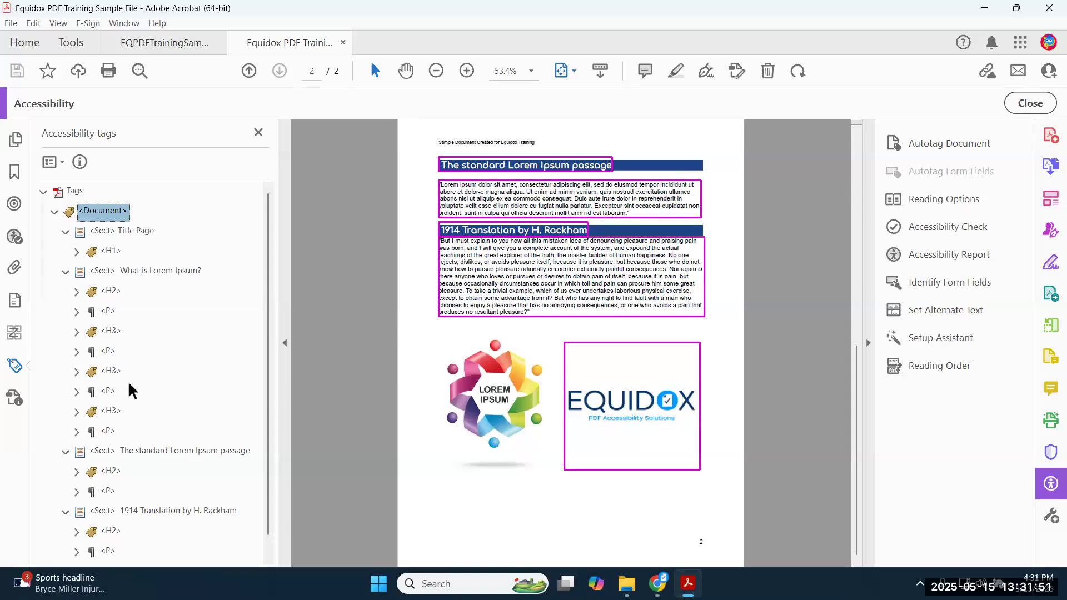
scroll(109, 350, "down", 1)
scroll(102, 405, "up", 1)
left_click(982, 11)
left_click(294, 268)
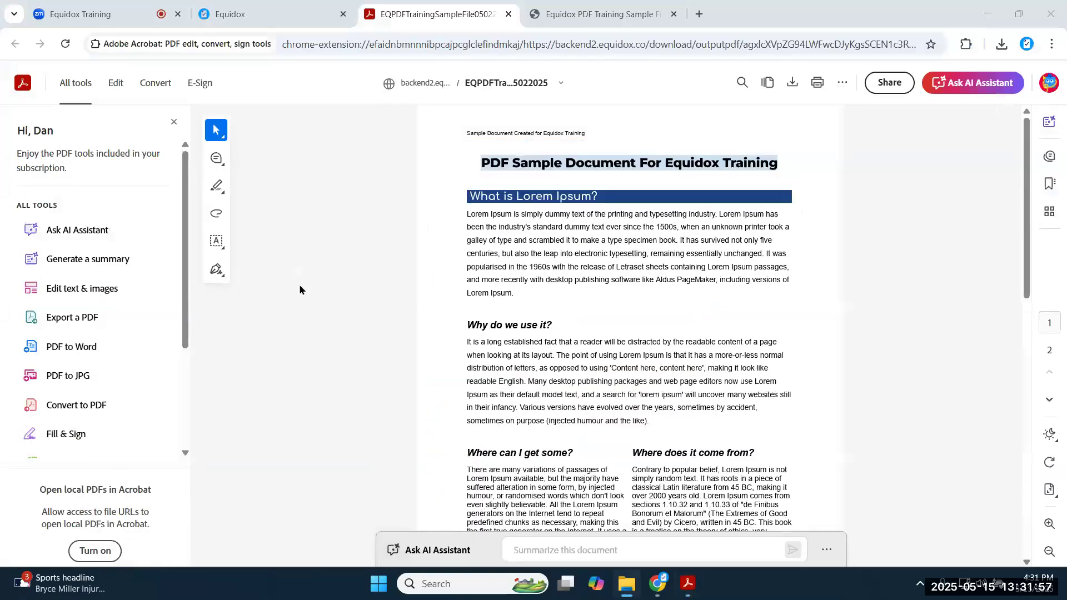
- Check the document's HTML preview, then return to the Equidox document detail
left_click(305, 17)
scroll(593, 183, "up", 3)
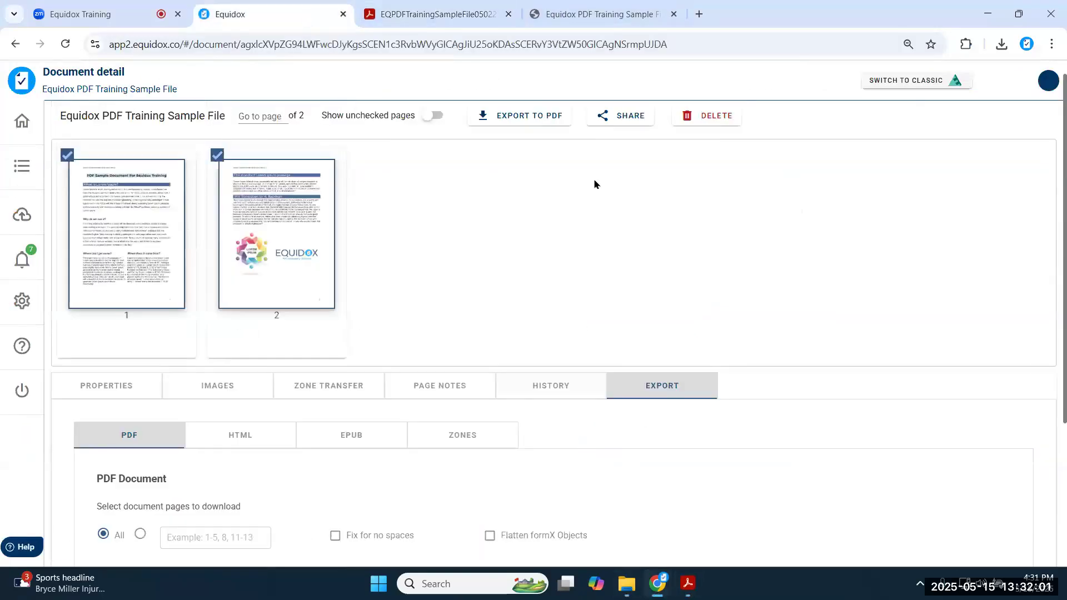
left_click(589, 14)
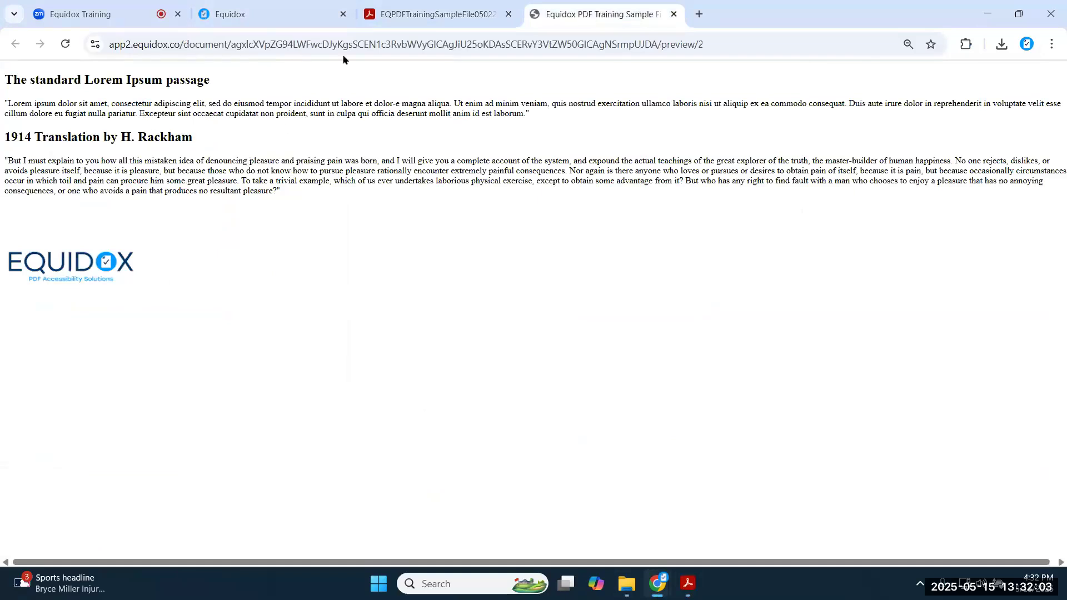
left_click(290, 21)
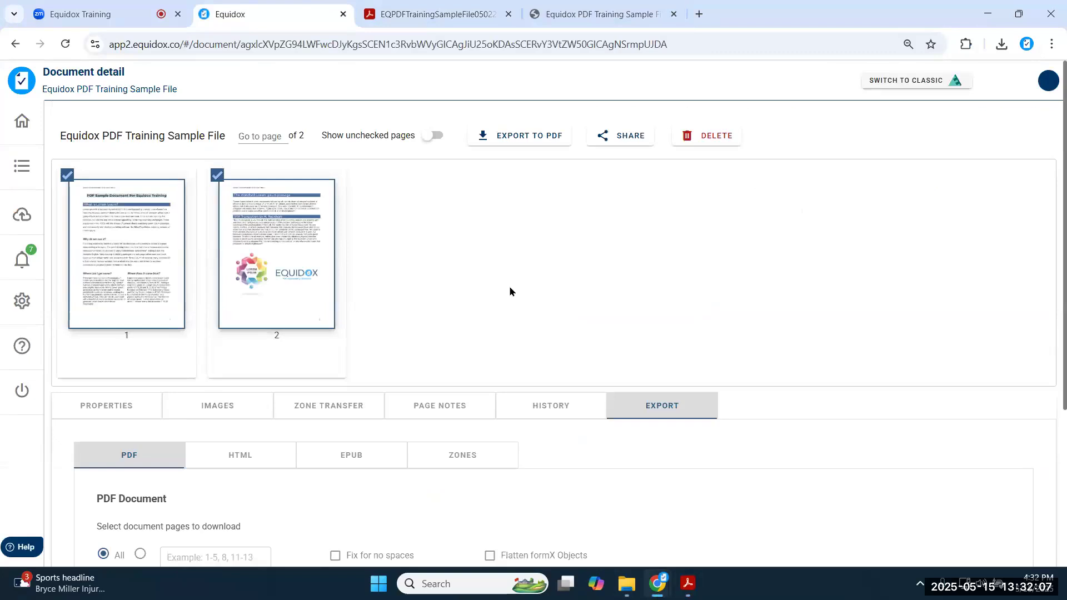
- On page 1, make the title zone a level 3 heading and save
left_click(148, 237)
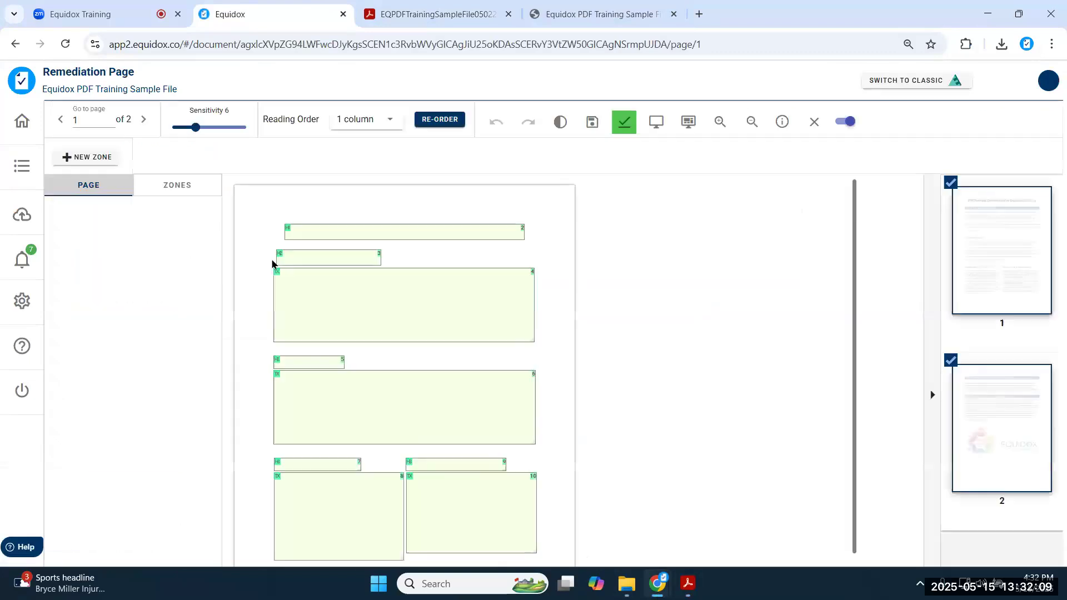
left_click(334, 229)
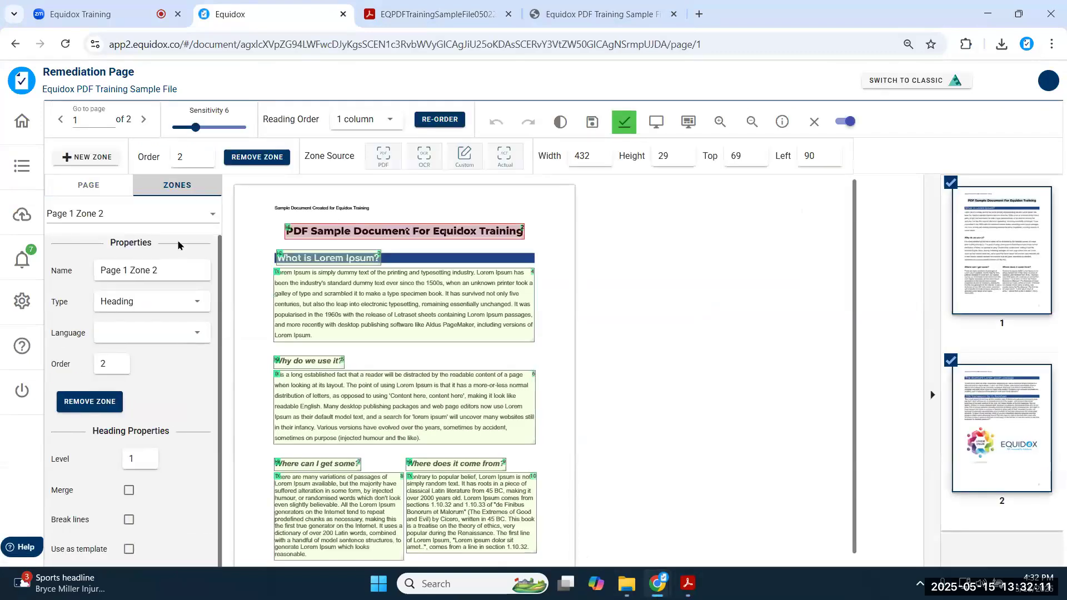
key("3")
left_click(314, 255)
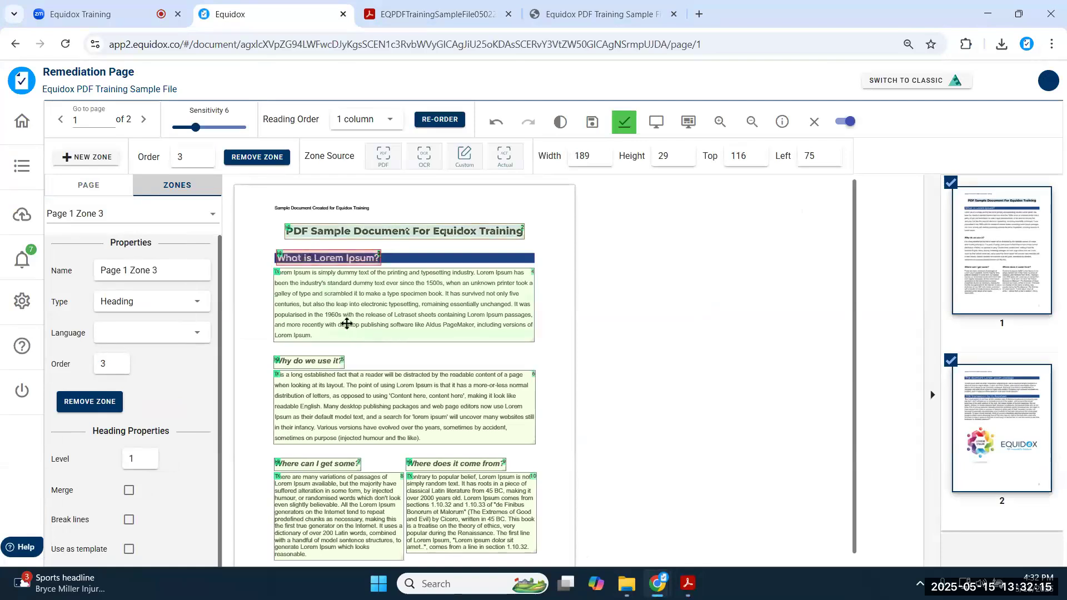
scroll(334, 328, "down", 1)
left_click(593, 122)
- On page 2, delete the Equidox logo's description, save, and close the editor
left_click(144, 121)
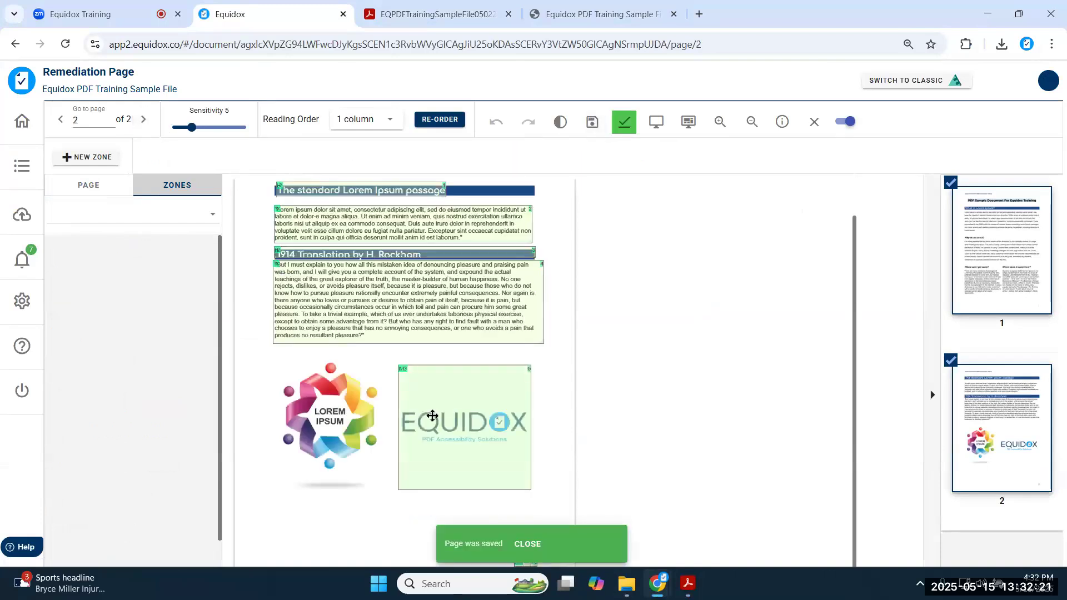
left_click(474, 435)
scroll(127, 389, "down", 2)
left_click_drag(109, 361, 2, 357)
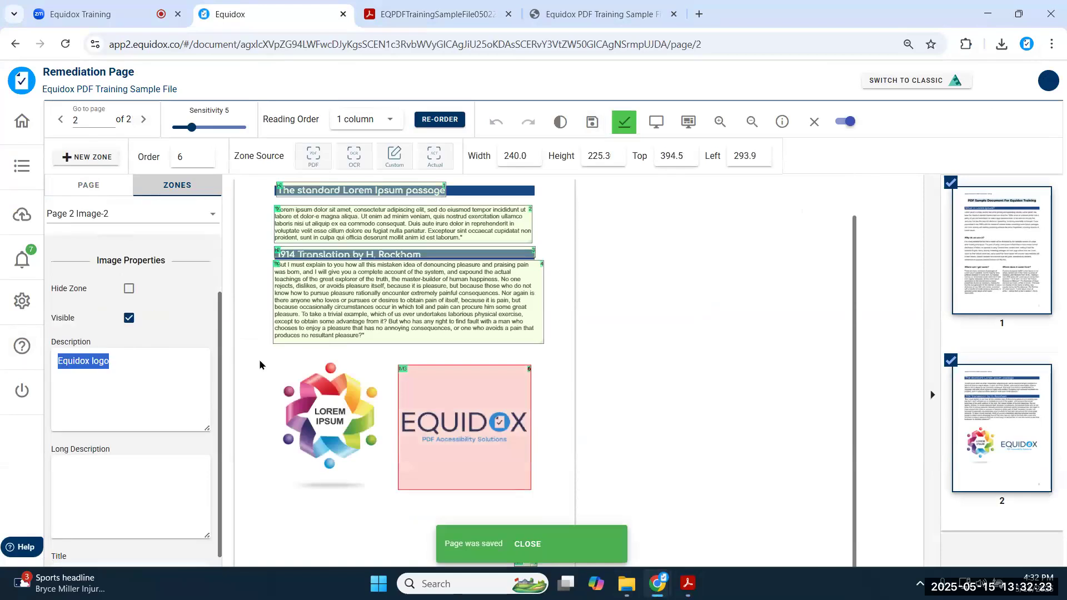
key("BackSpace")
left_click(591, 124)
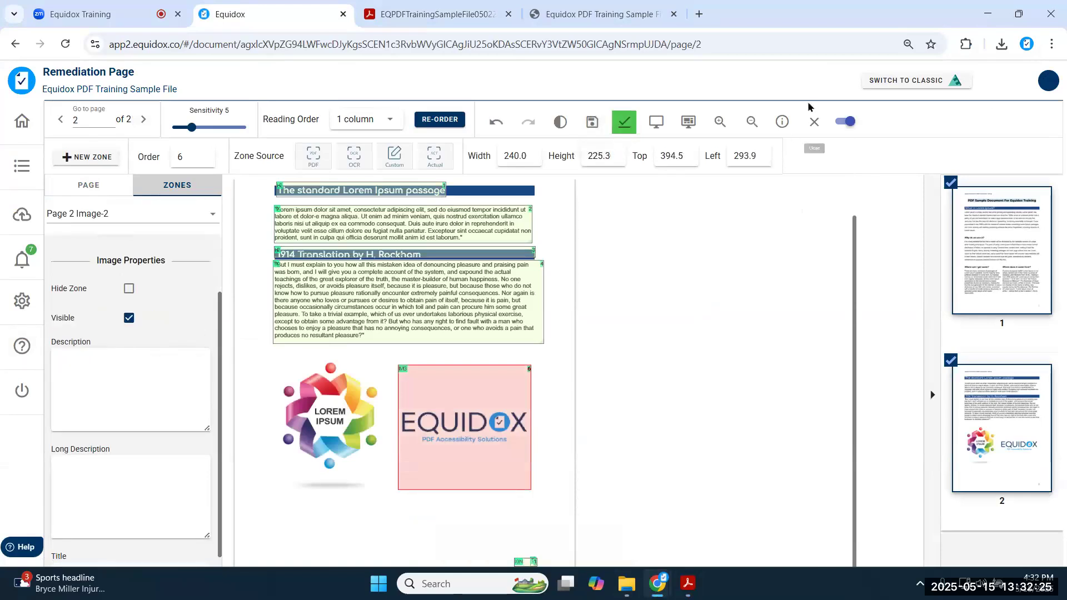
left_click(813, 123)
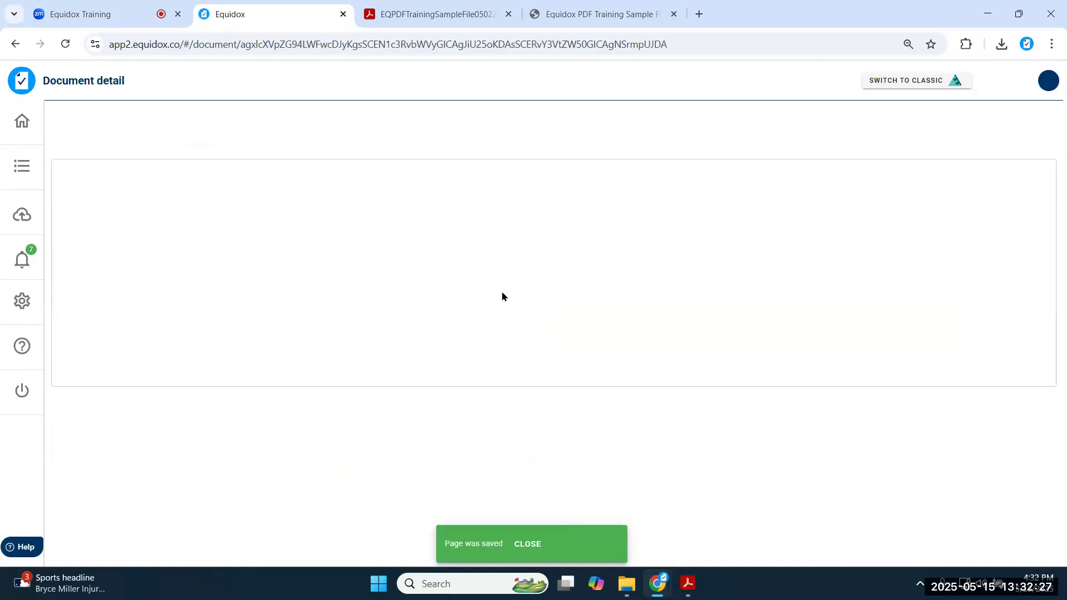
left_click(660, 405)
scroll(376, 343, "down", 4)
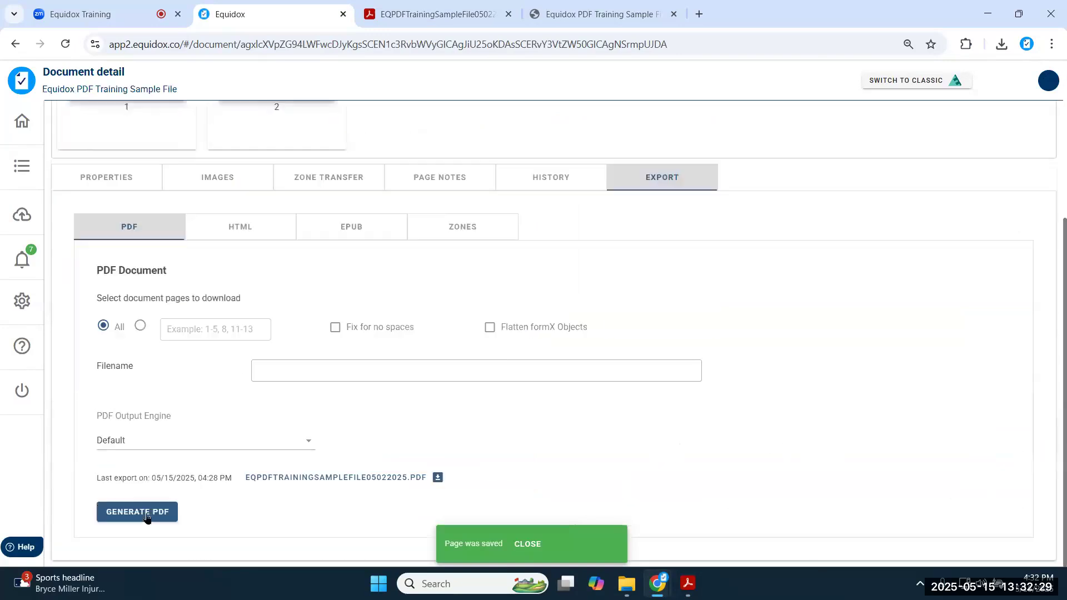
left_click(140, 510)
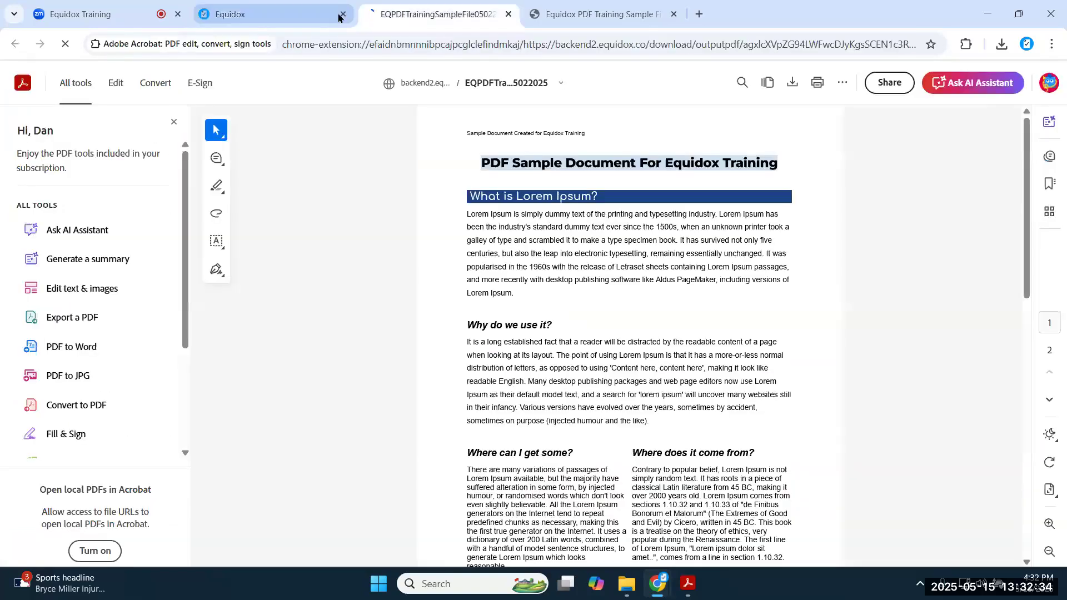
left_click(315, 17)
scroll(321, 398, "down", 3)
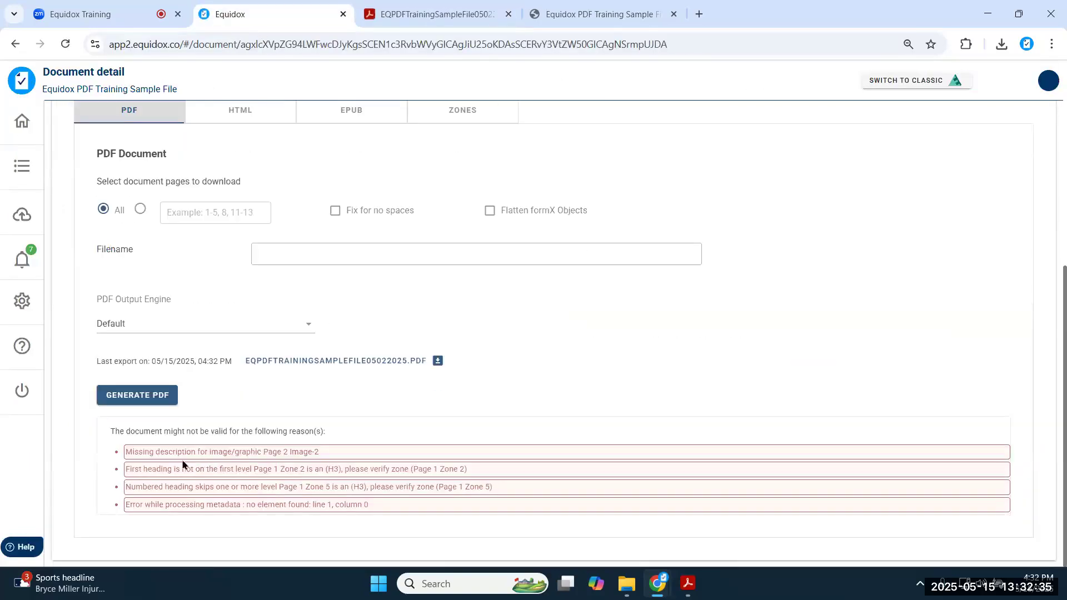
left_click_drag(126, 452, 433, 507)
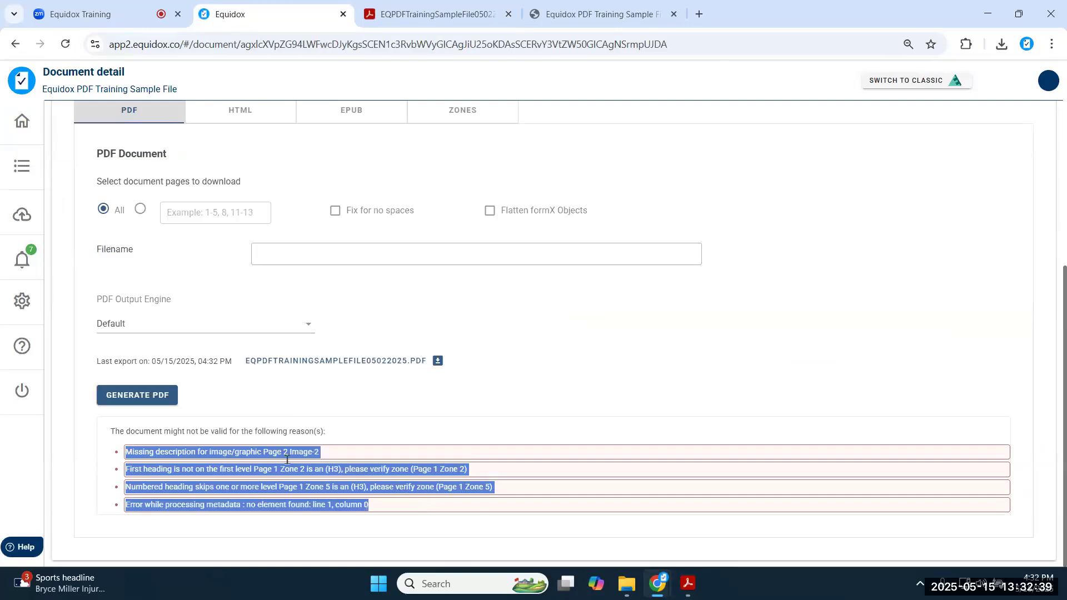
scroll(289, 358, "up", 1)
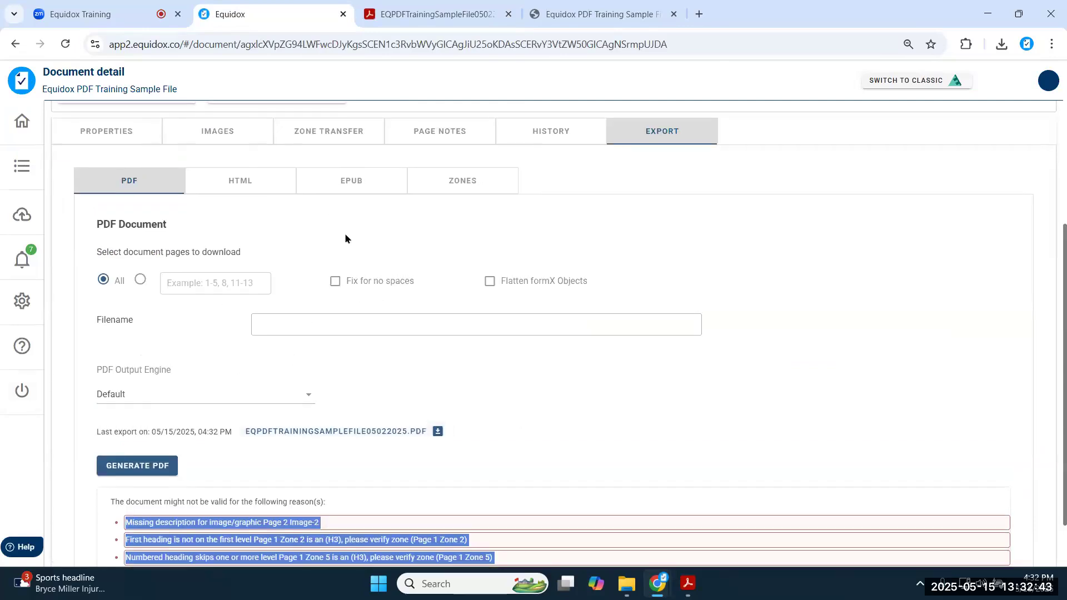
scroll(344, 232, "up", 3)
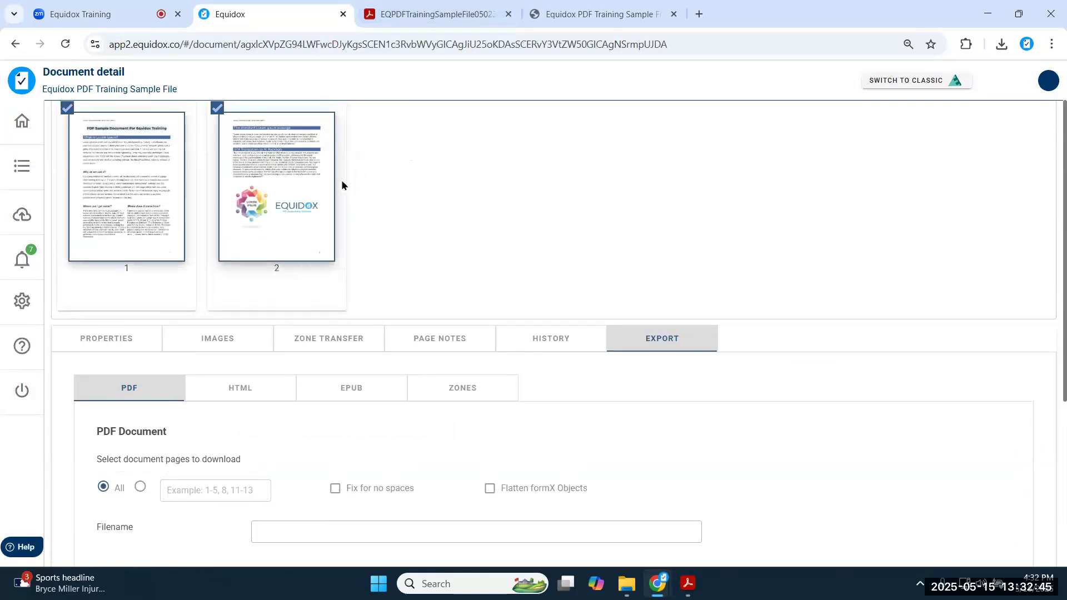
scroll(361, 284, "up", 1)
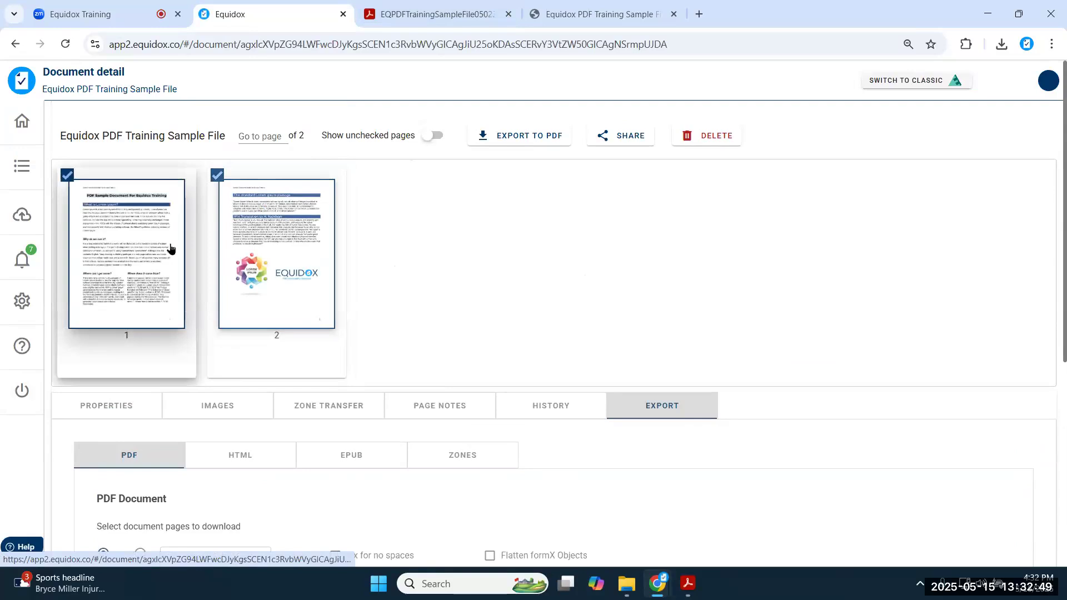
left_click(687, 583)
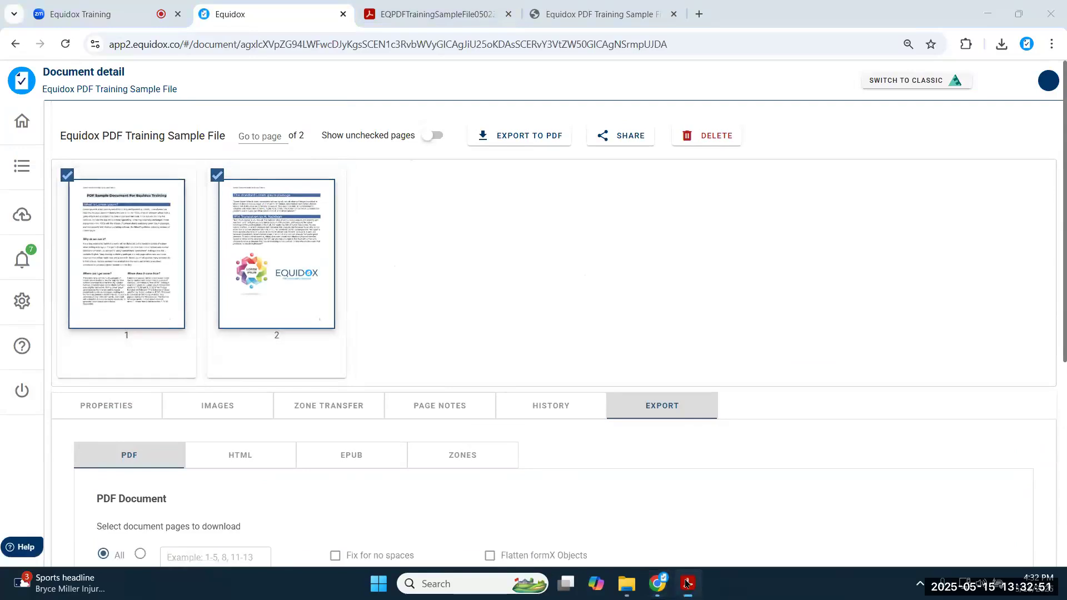
left_click(17, 238)
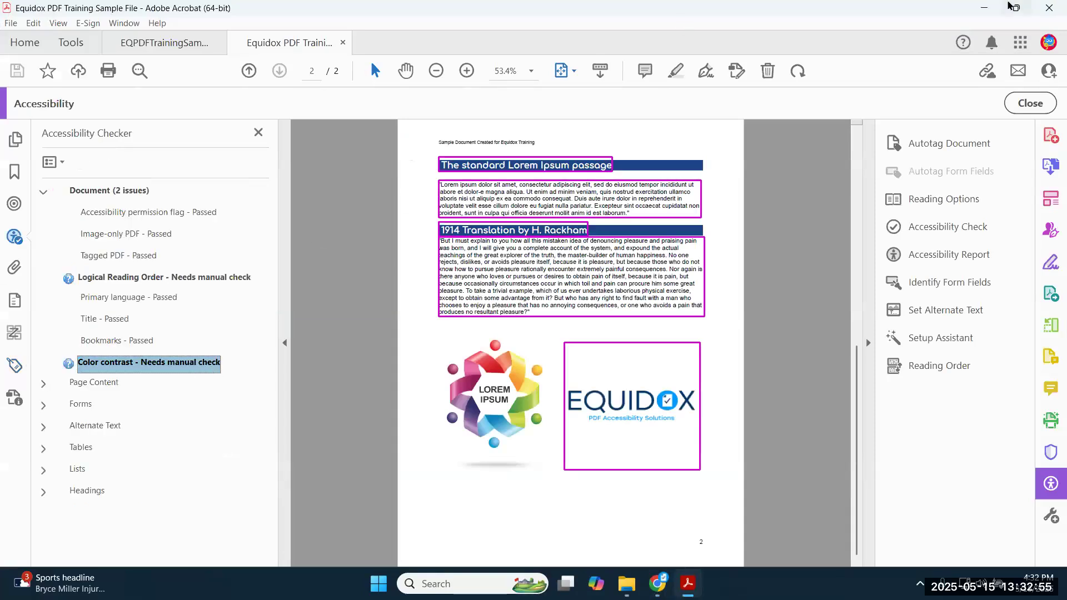
left_click(984, 8)
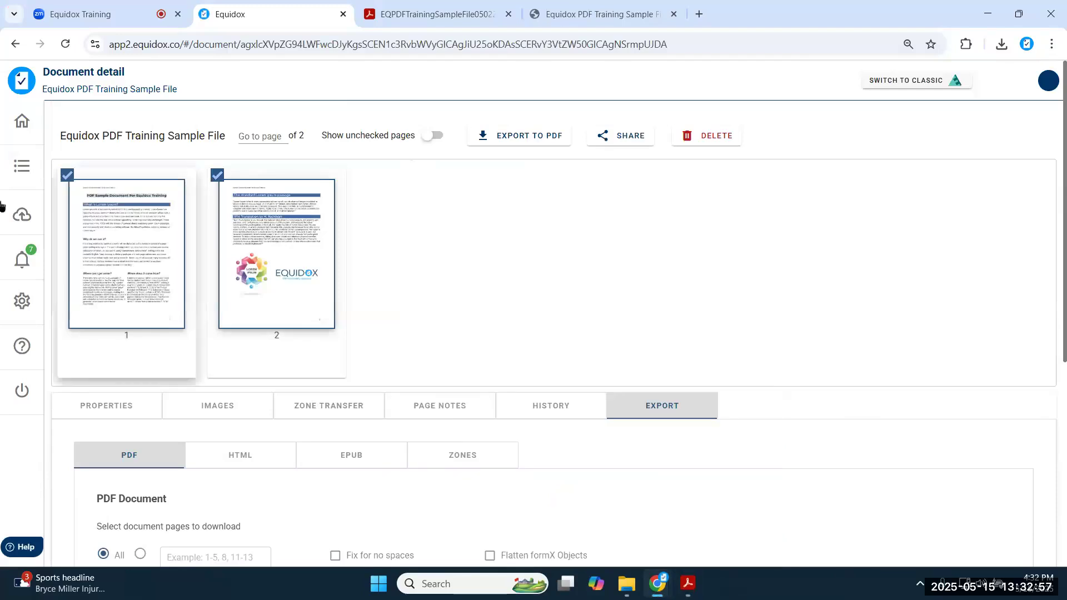
left_click(22, 166)
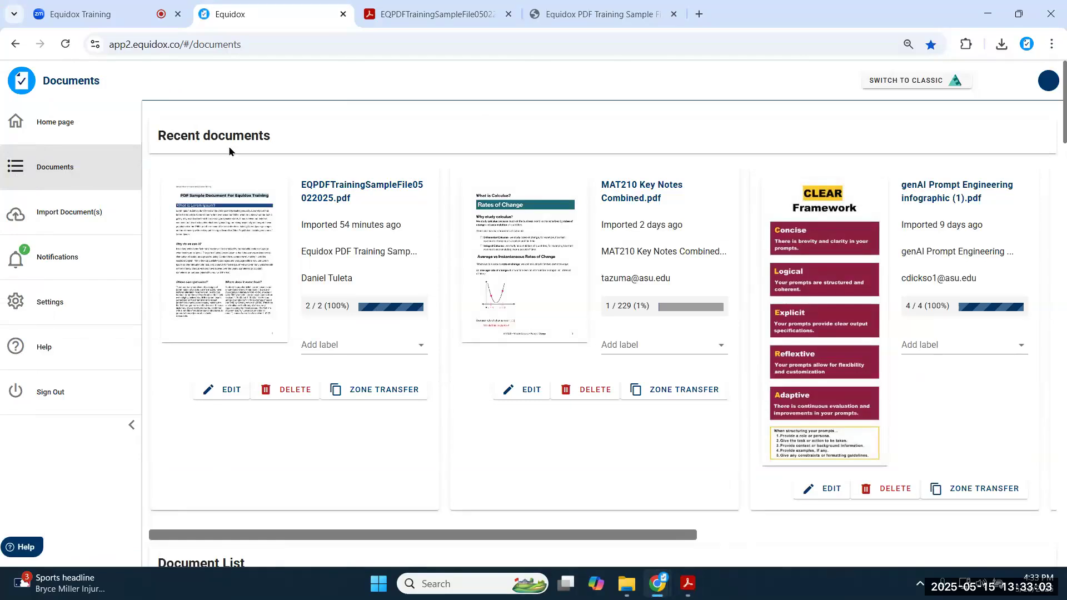
- Close the EQPDFTrainingSampleFile tab and scroll the Document List to ancestral_puebloans.pdf
left_click(508, 13)
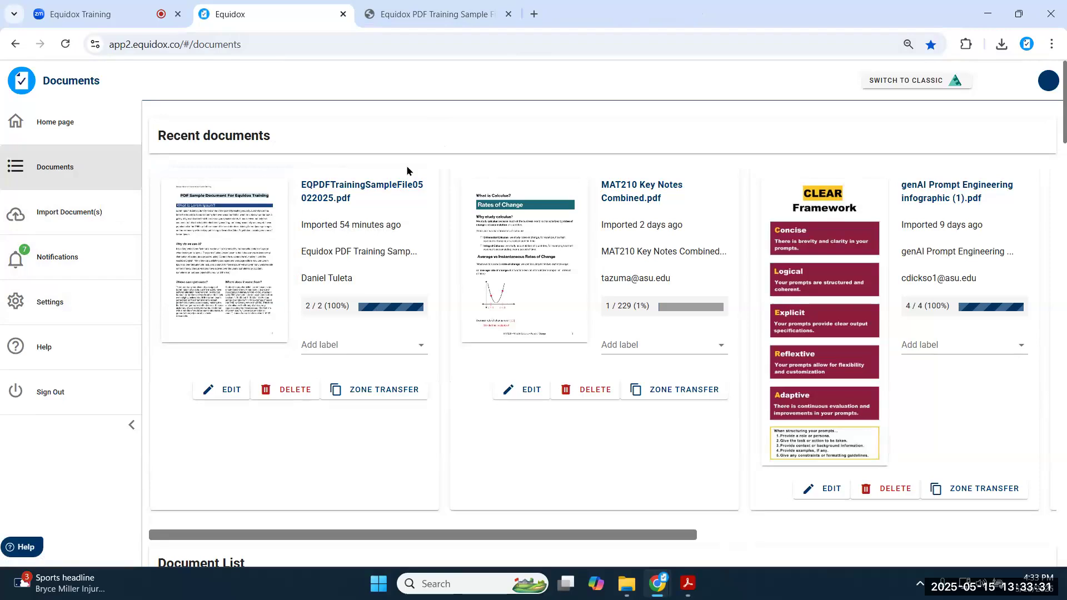
scroll(452, 253, "down", 10)
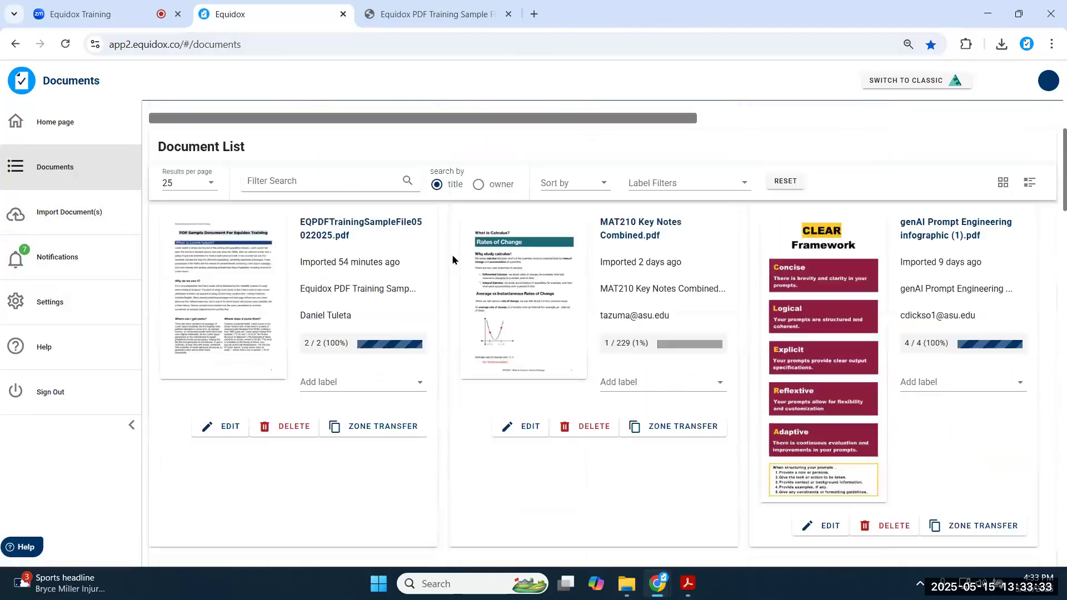
scroll(452, 253, "down", 3)
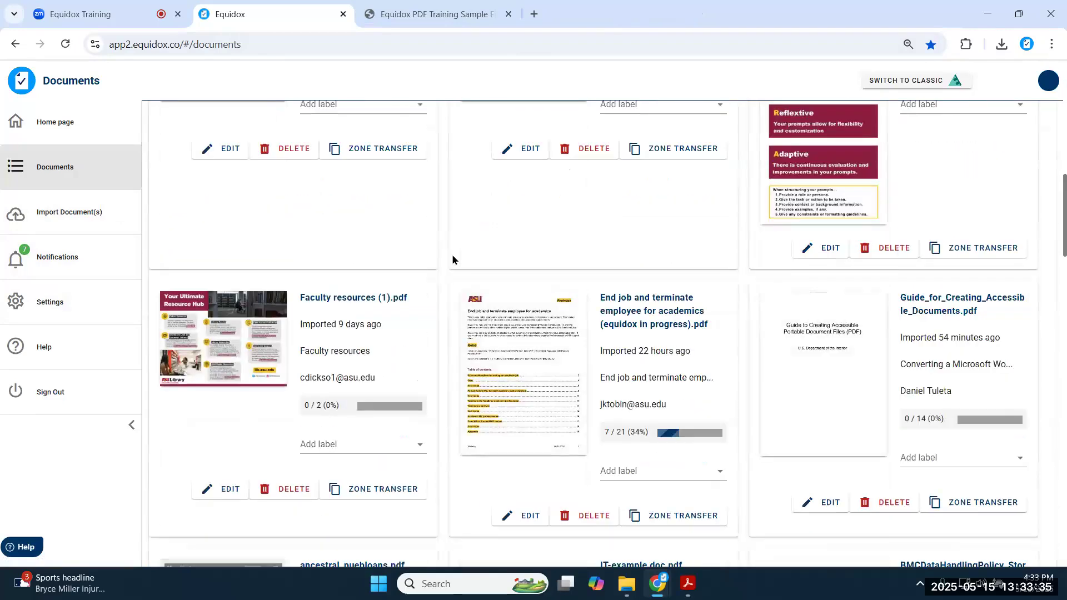
scroll(451, 256, "down", 5)
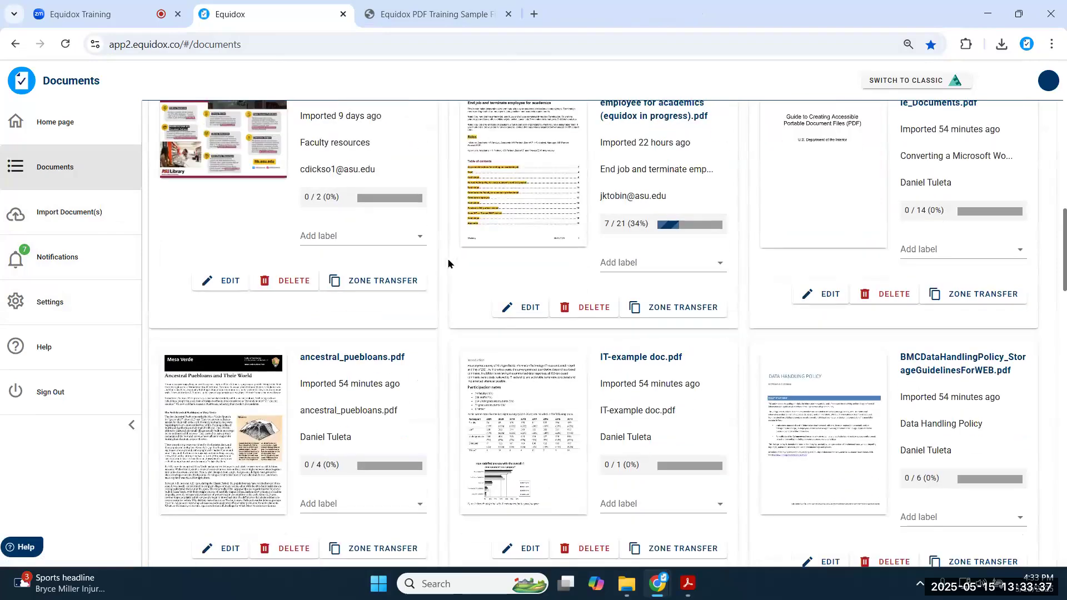
scroll(449, 259, "down", 1)
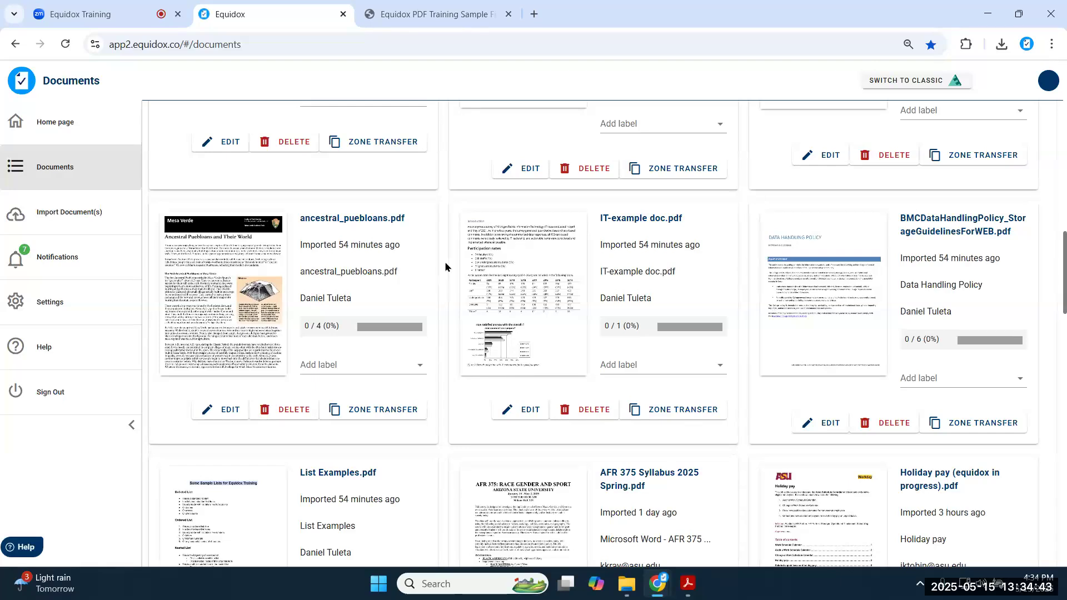
scroll(445, 266, "up", 10)
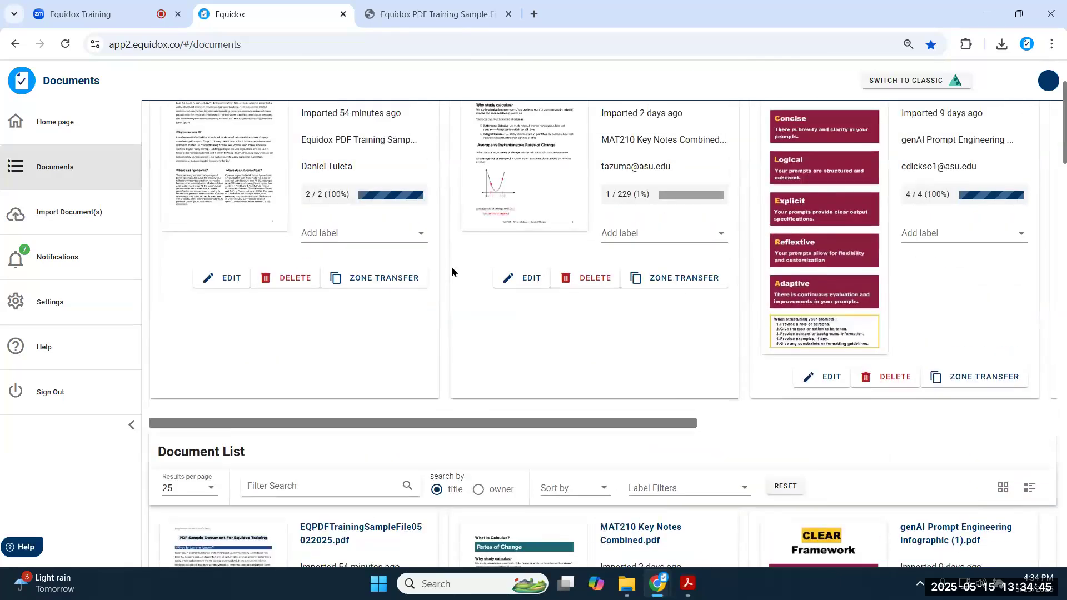
- Open the training sample file's history and view its export warnings for pages 0 and 1
scroll(451, 266, "up", 2)
left_click(212, 245)
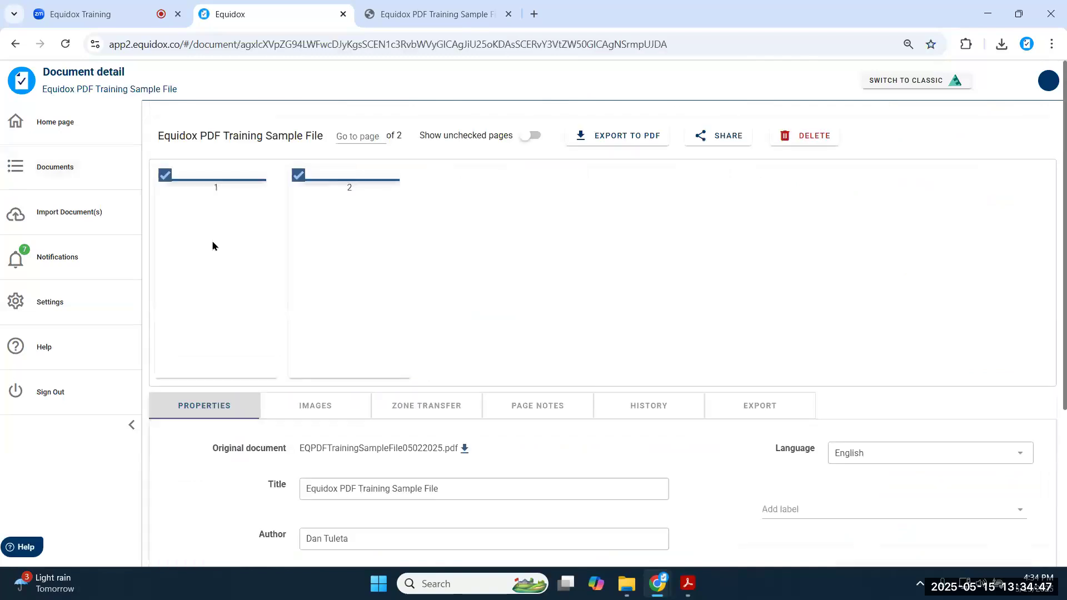
left_click(639, 405)
scroll(311, 436, "down", 2)
left_click(246, 426)
left_click(277, 450)
left_click(278, 450)
left_click(281, 476)
scroll(305, 389, "down", 3)
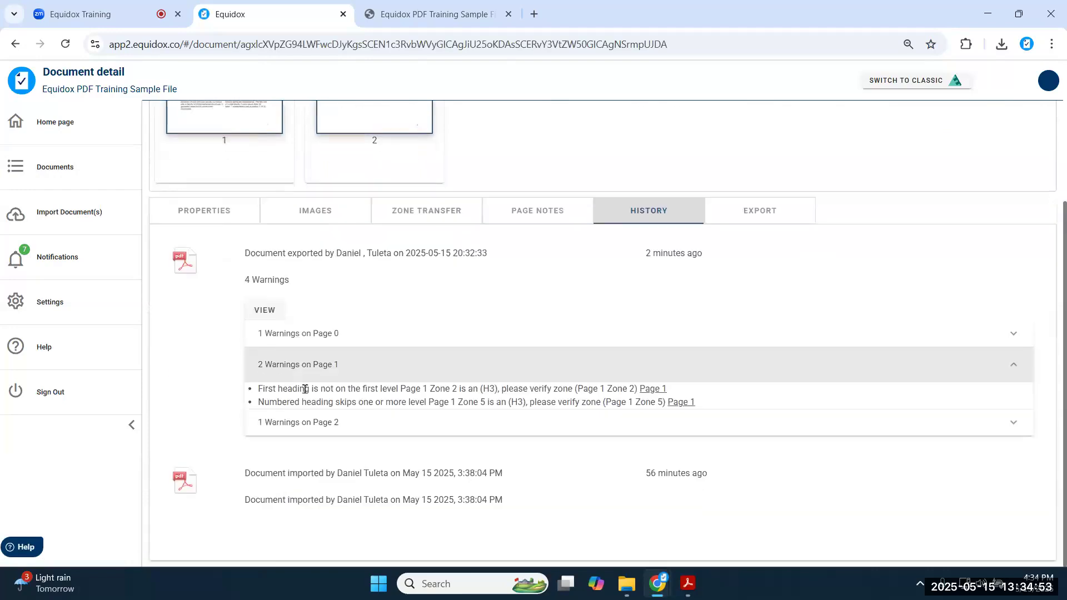
- Highlight the heading-level warnings and page 2's missing image description warning
triple_click(295, 387)
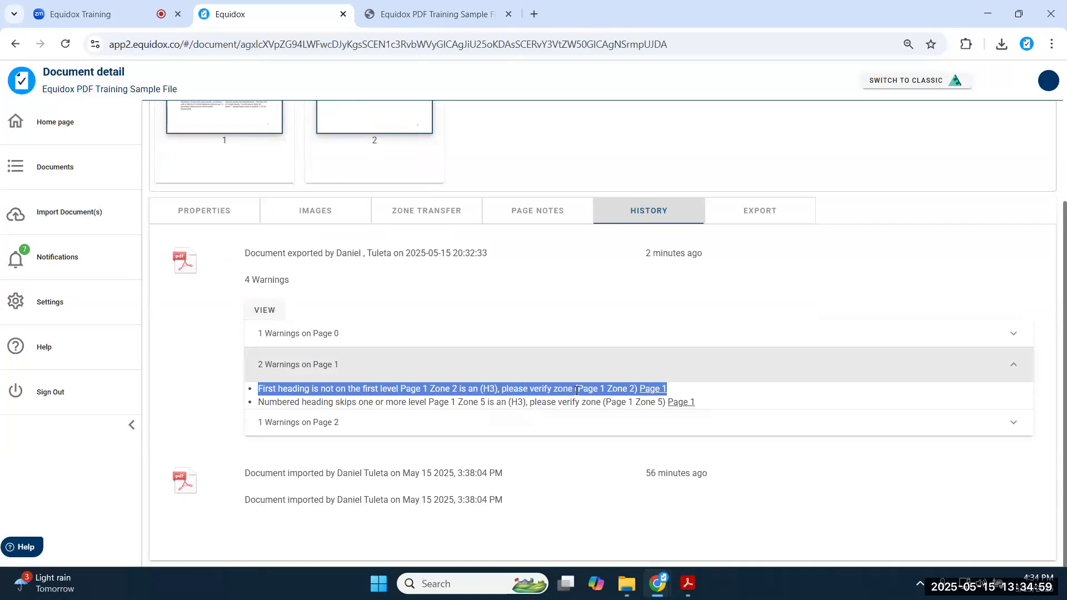
triple_click(374, 404)
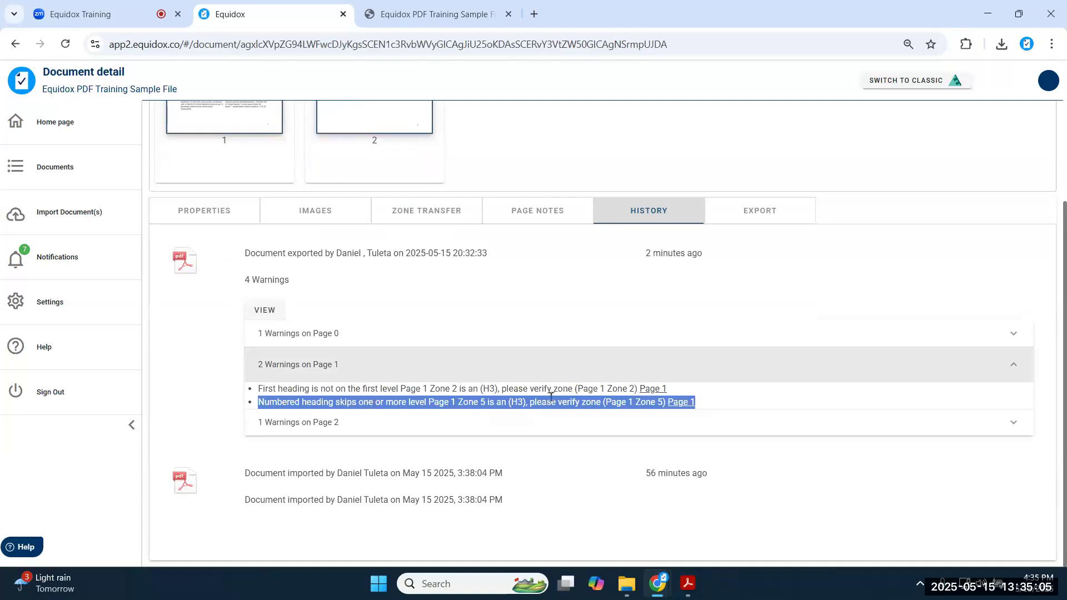
left_click(314, 424)
double_click(314, 429)
triple_click(314, 429)
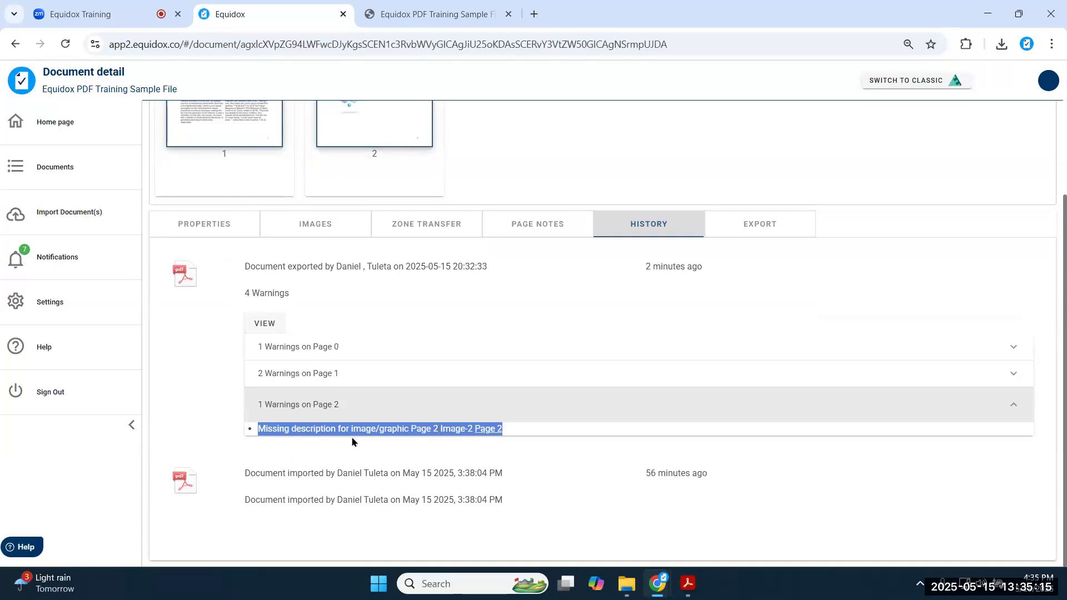
left_click(369, 440)
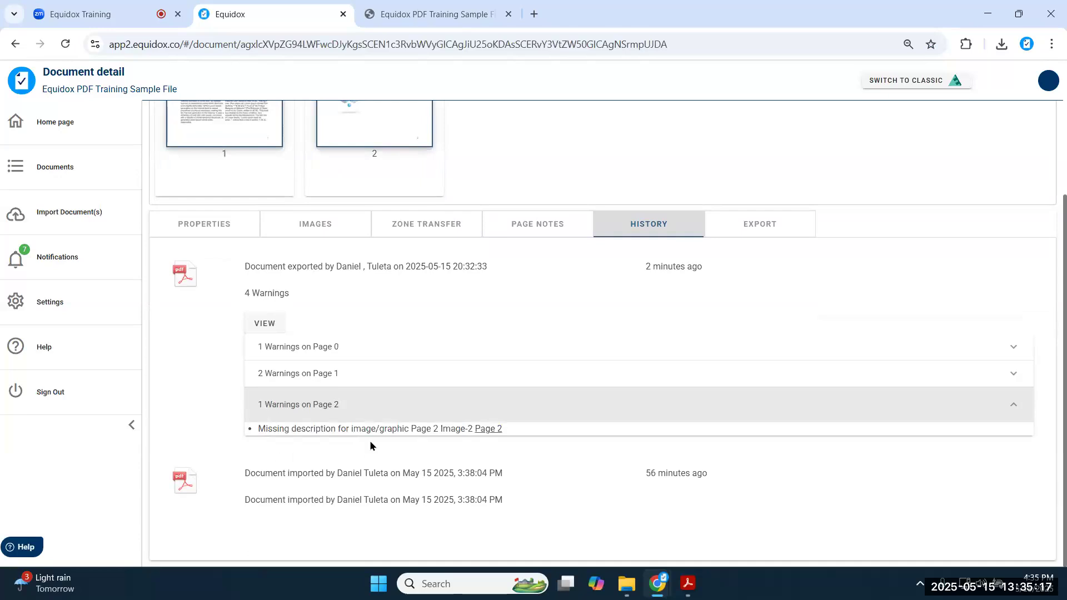
- Read page 0's metadata processing error, then re-expand the page 1 and page 2 warnings
left_click(309, 350)
triple_click(443, 375)
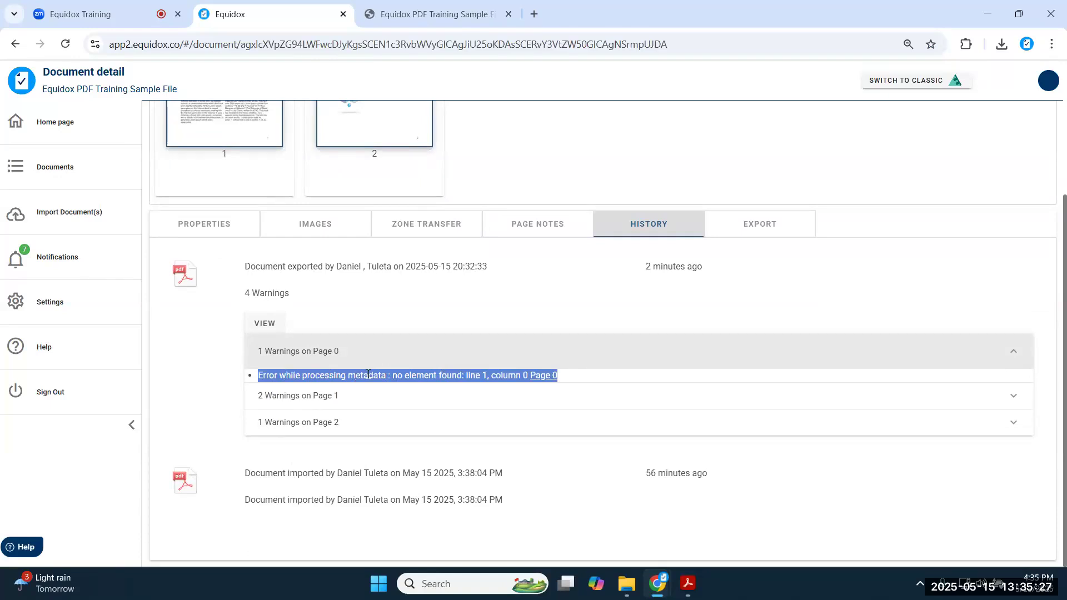
left_click(286, 355)
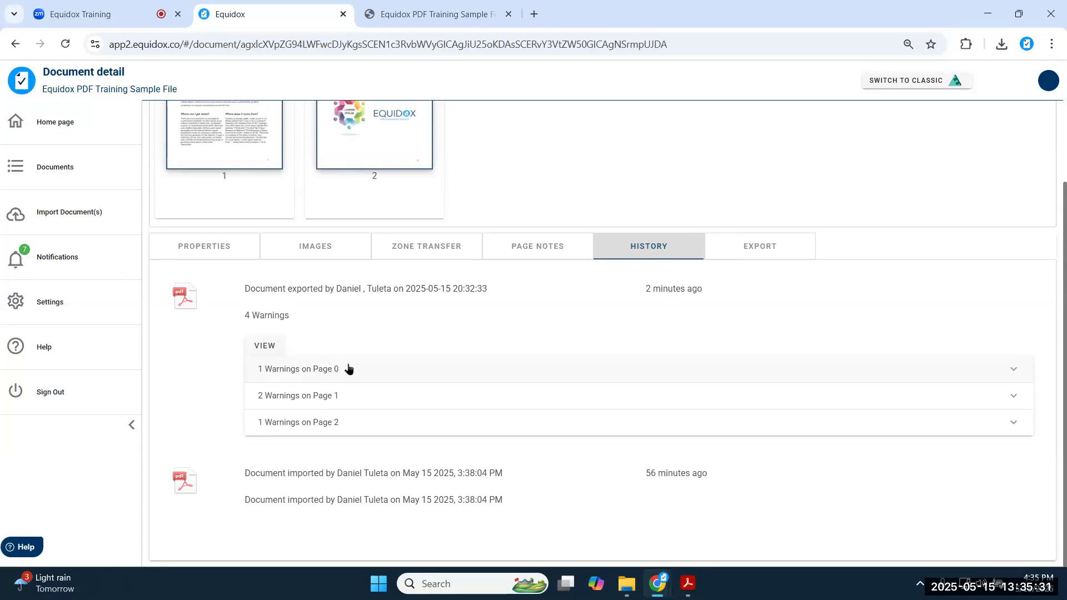
left_click(315, 398)
left_click(322, 454)
left_click(329, 398)
left_click(325, 456)
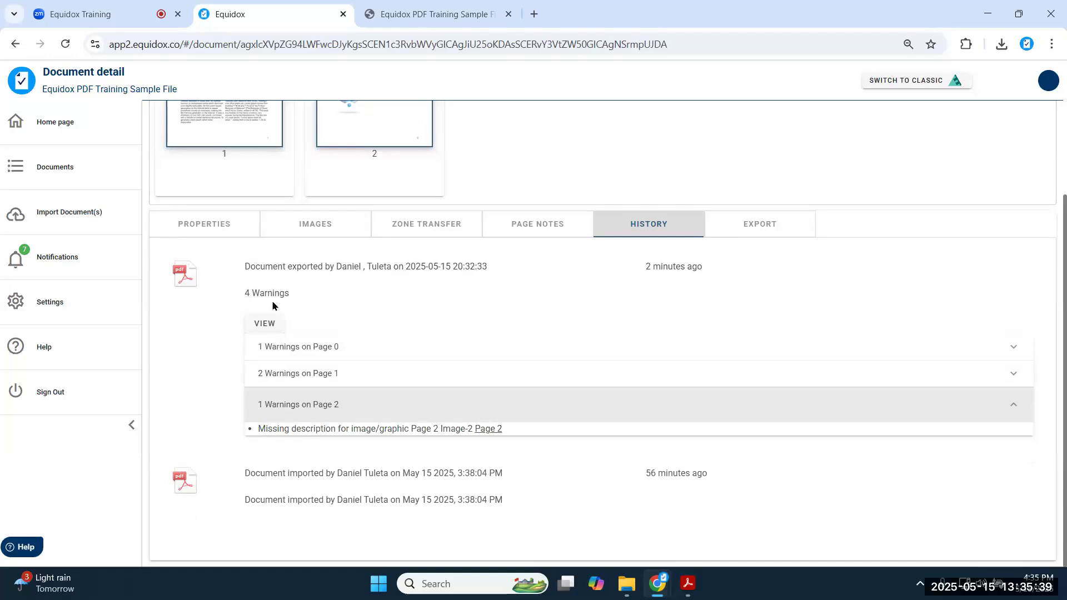
scroll(271, 305, "up", 3)
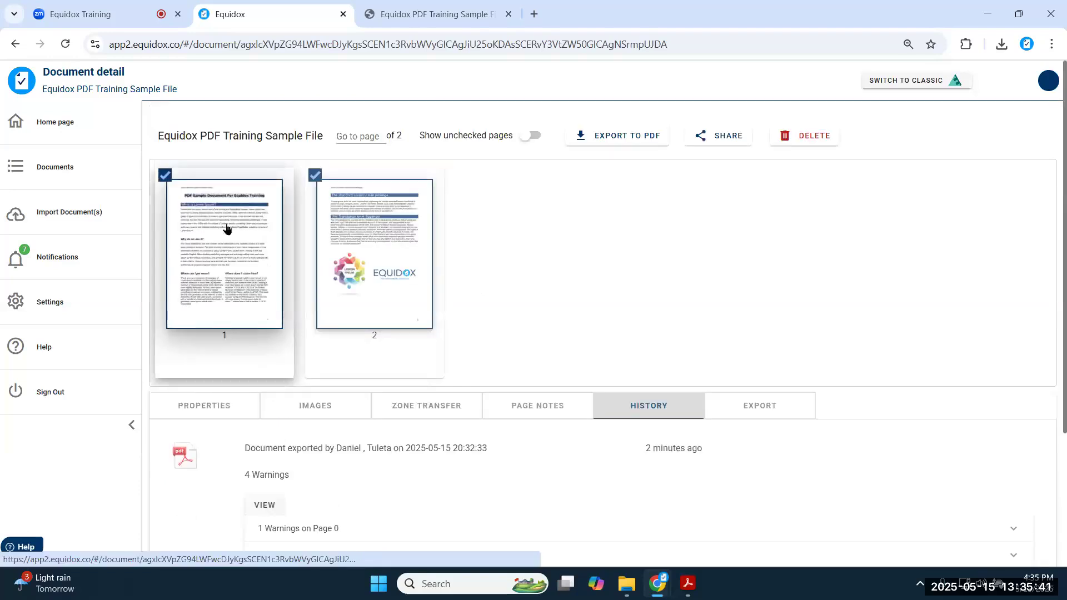
- Review page 1's title, What is Lorem Ipsum? and Why do we use it? heading zones, then save
left_click(227, 228)
left_click(305, 233)
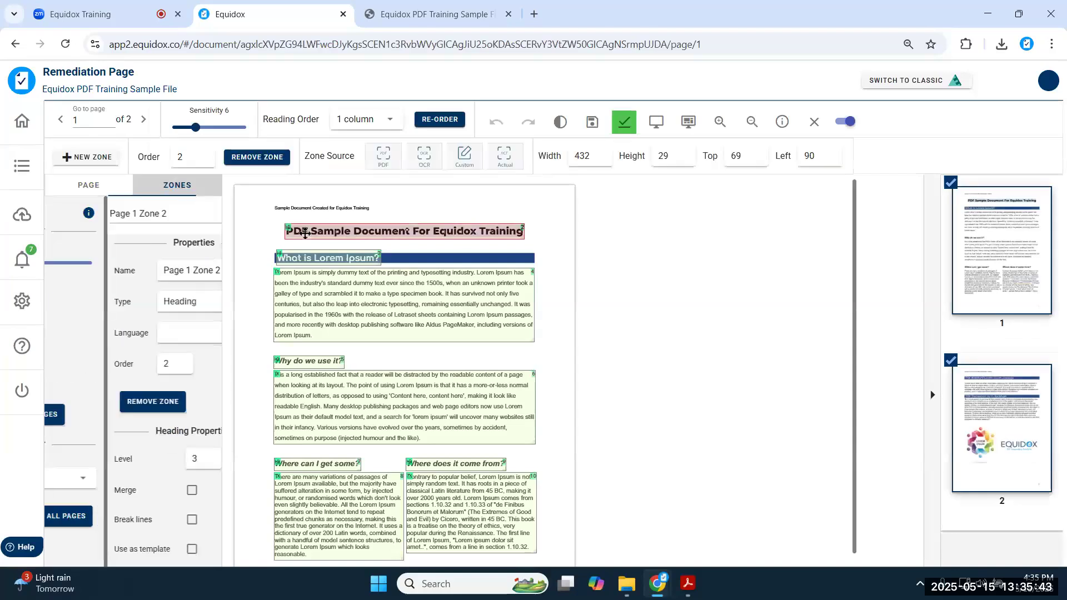
left_click(318, 259)
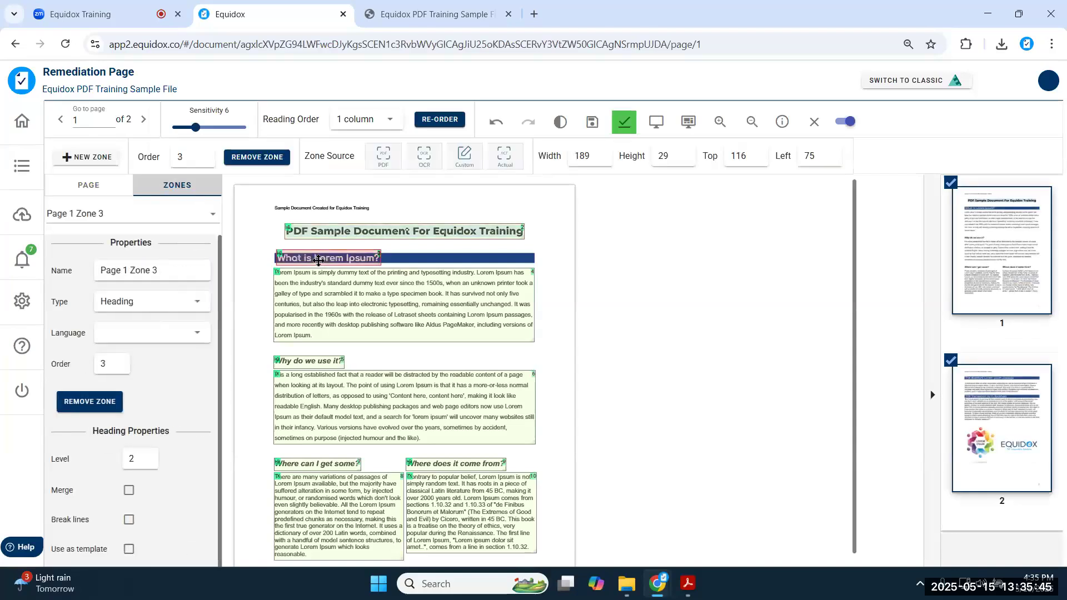
left_click(318, 361)
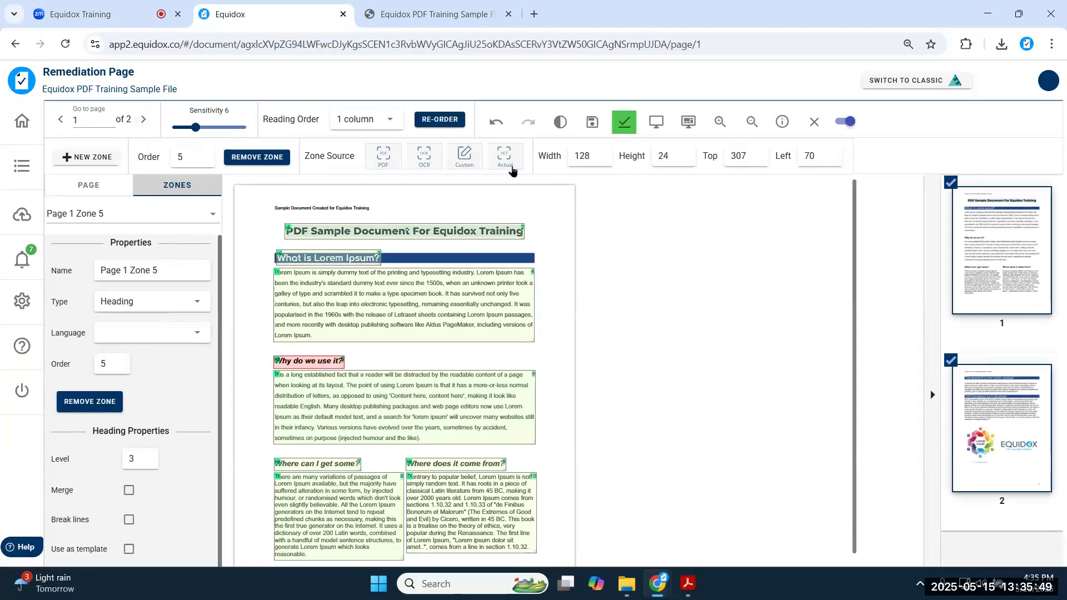
left_click(593, 135)
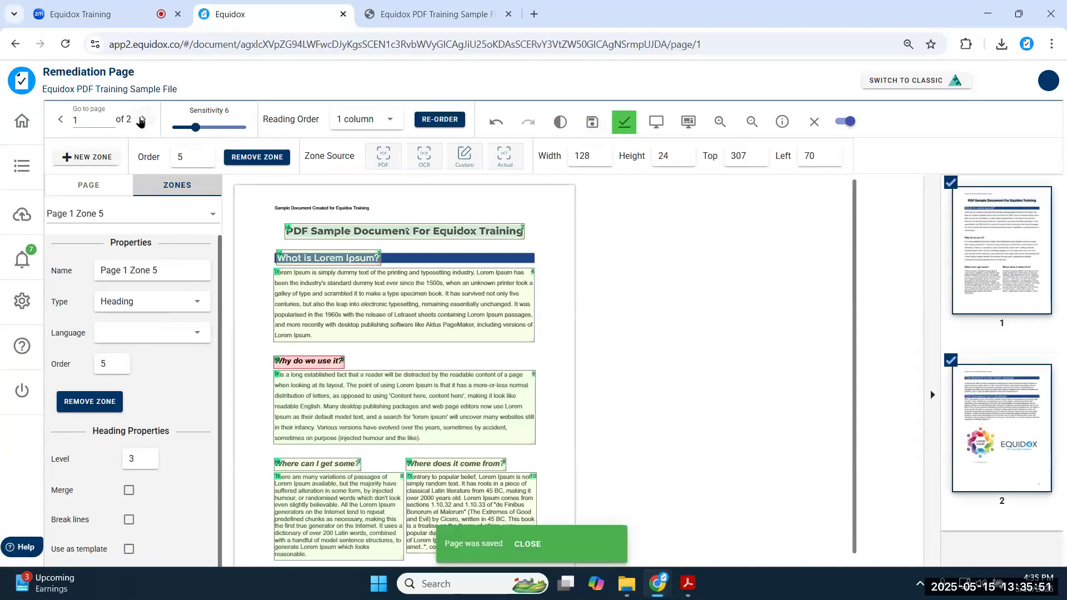
- Describe page 2's logo image as 'Equidox logo', save, and leave the editor
left_click(464, 461)
scroll(124, 419, "down", 3)
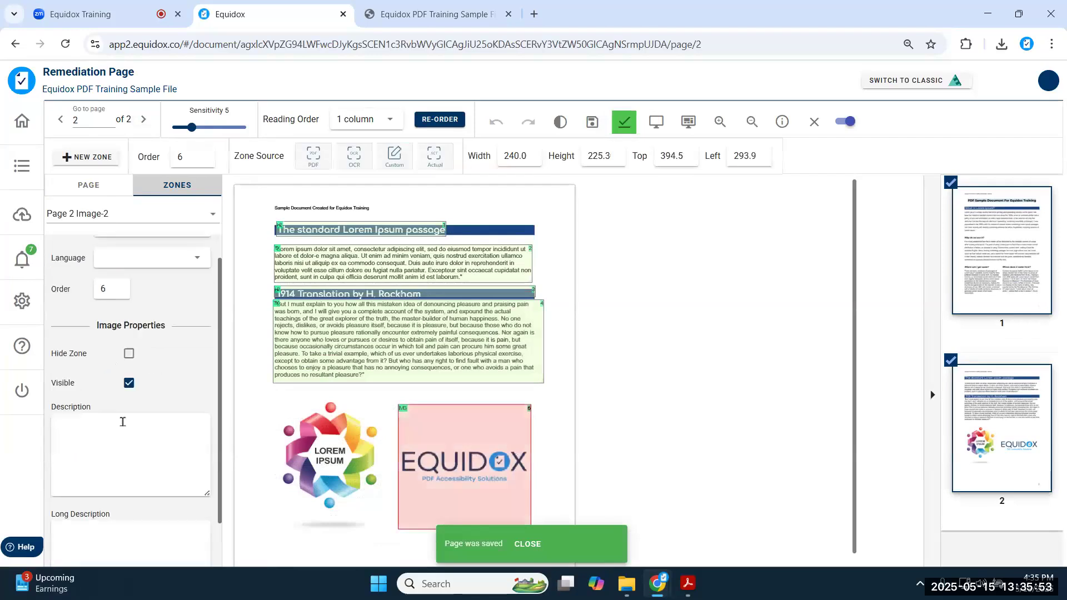
left_click(137, 372)
type("Equd")
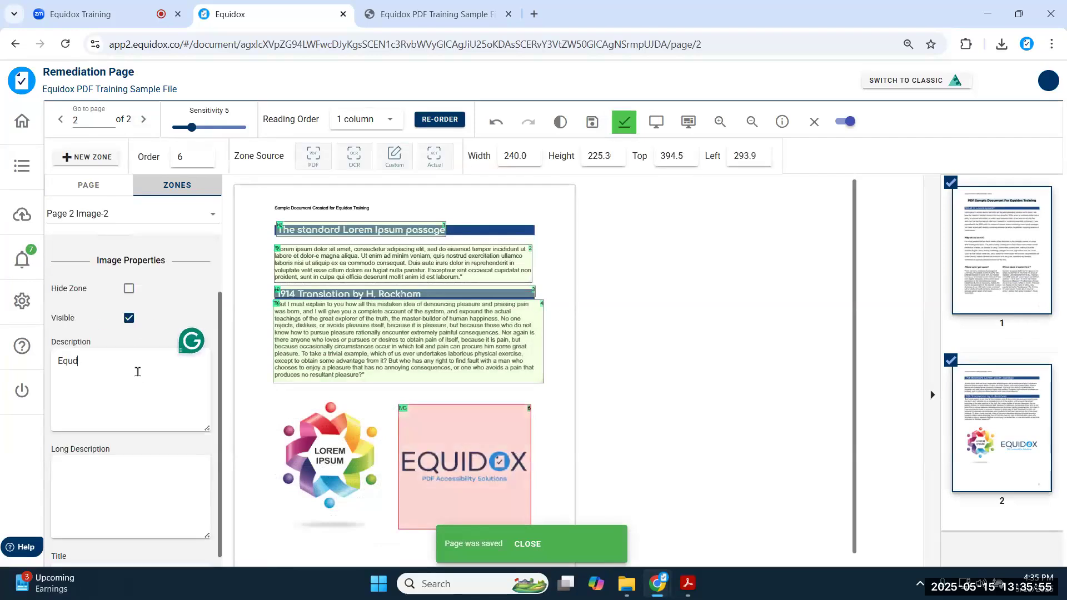
type("idox ")
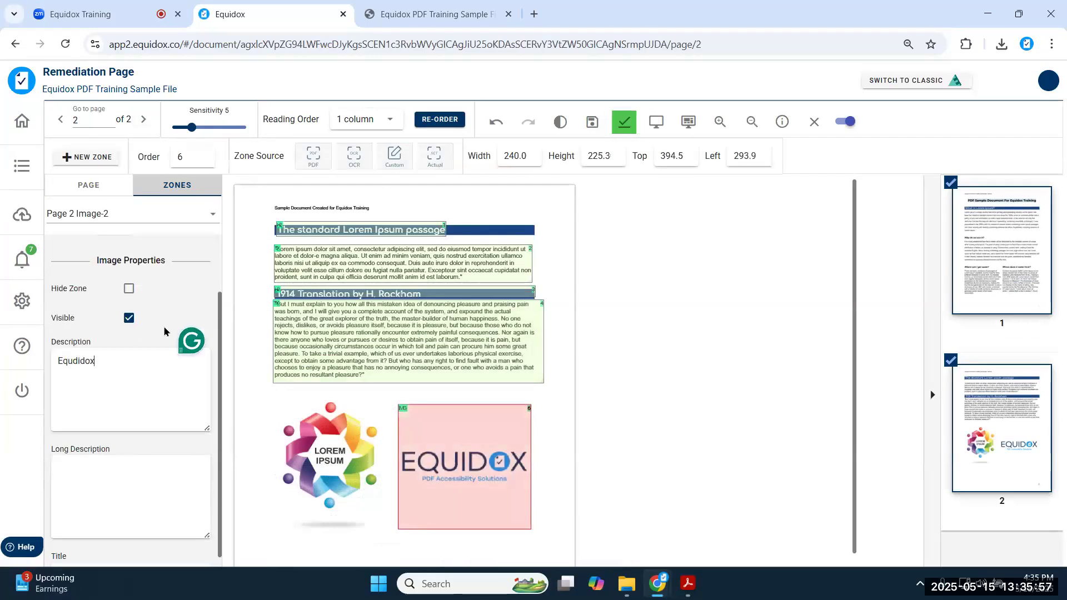
type("logo")
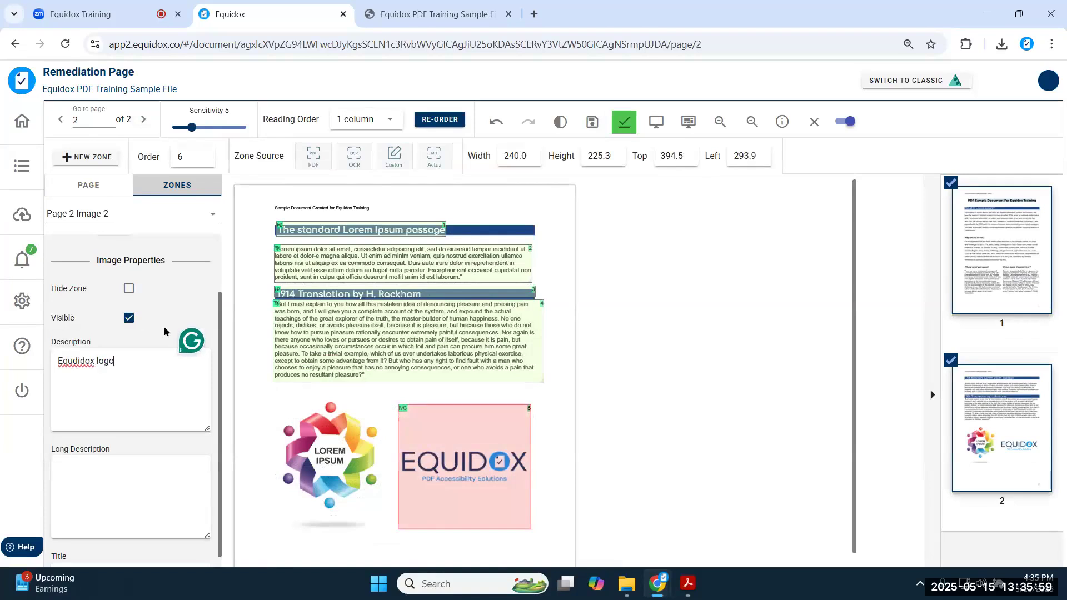
left_click(83, 353)
key("BackSpace")
key("BackSpace")
type("i")
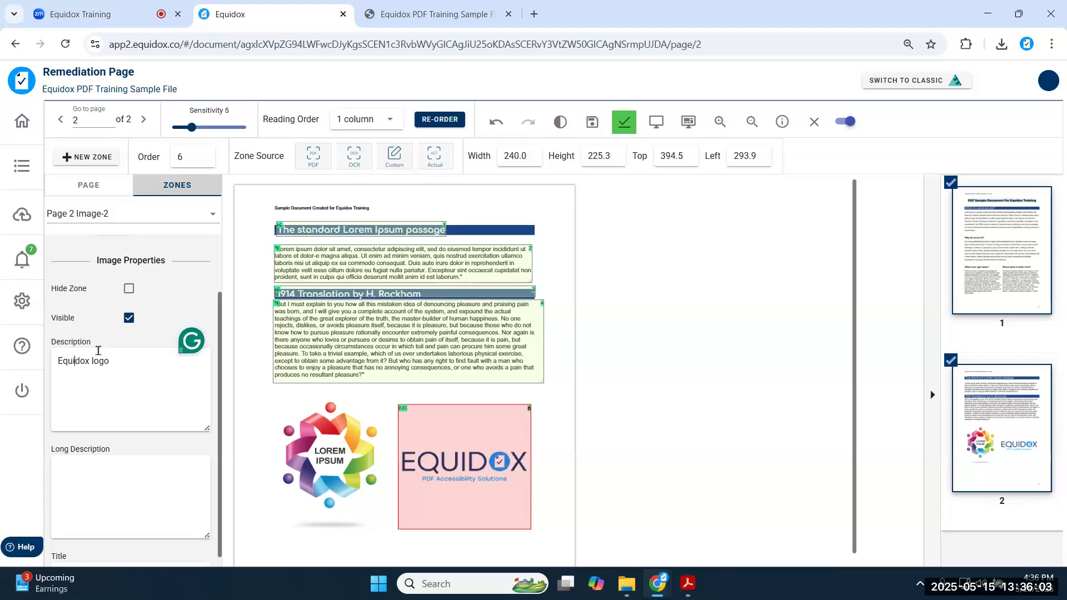
left_click(593, 122)
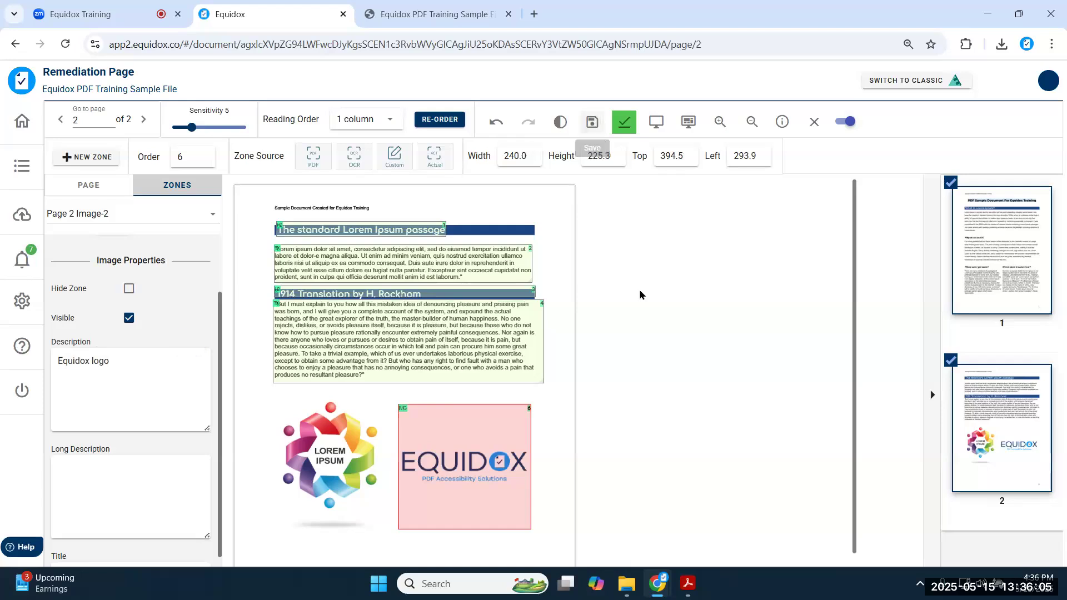
left_click(814, 121)
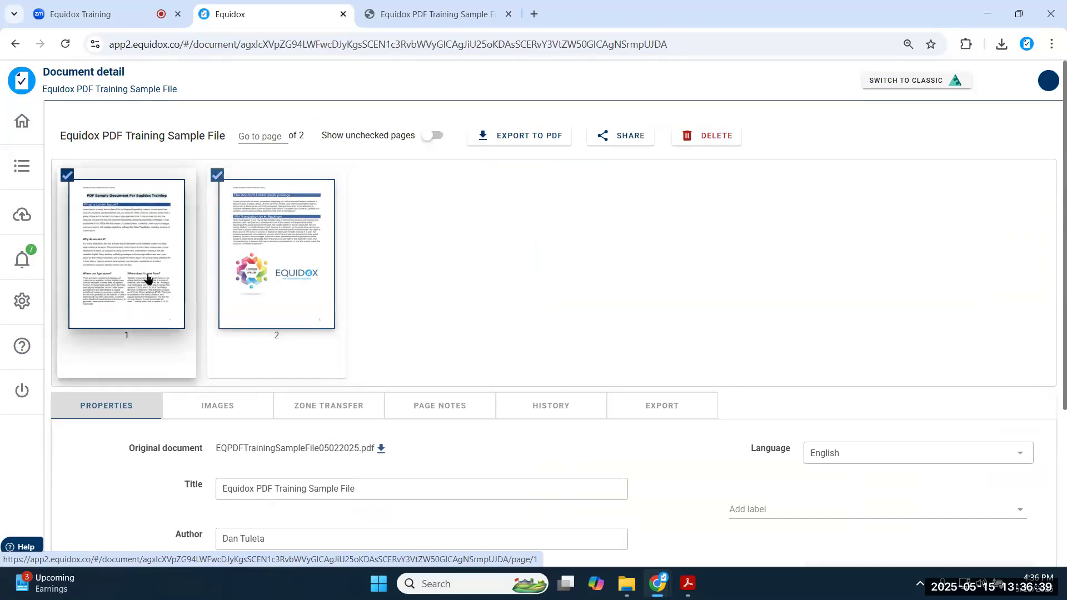
- Go to the Documents list and open the ancestral_puebloans.pdf card
left_click(22, 165)
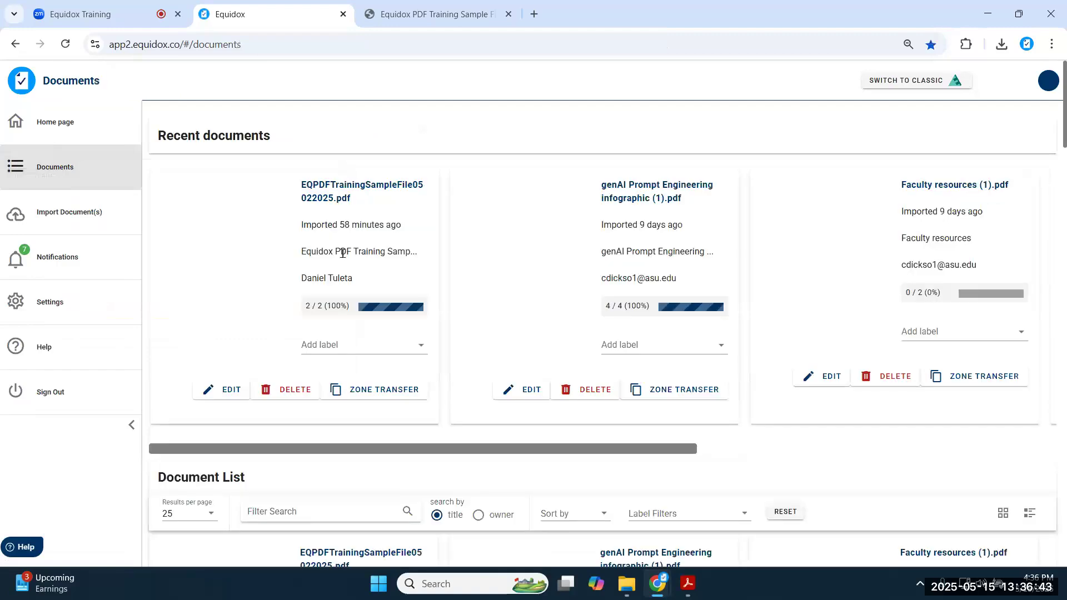
scroll(342, 253, "down", 15)
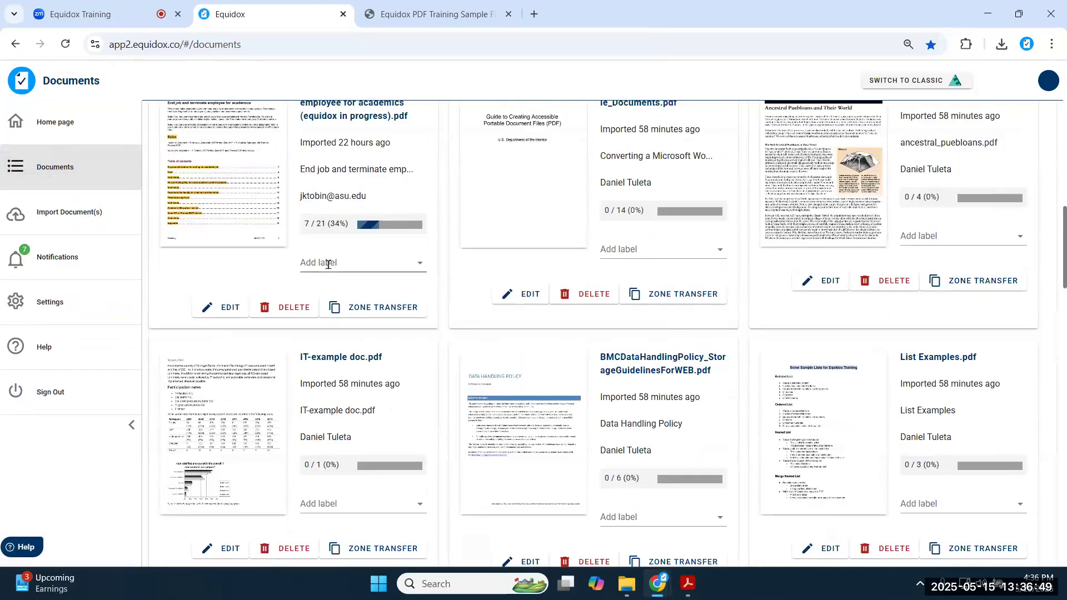
left_click(801, 195)
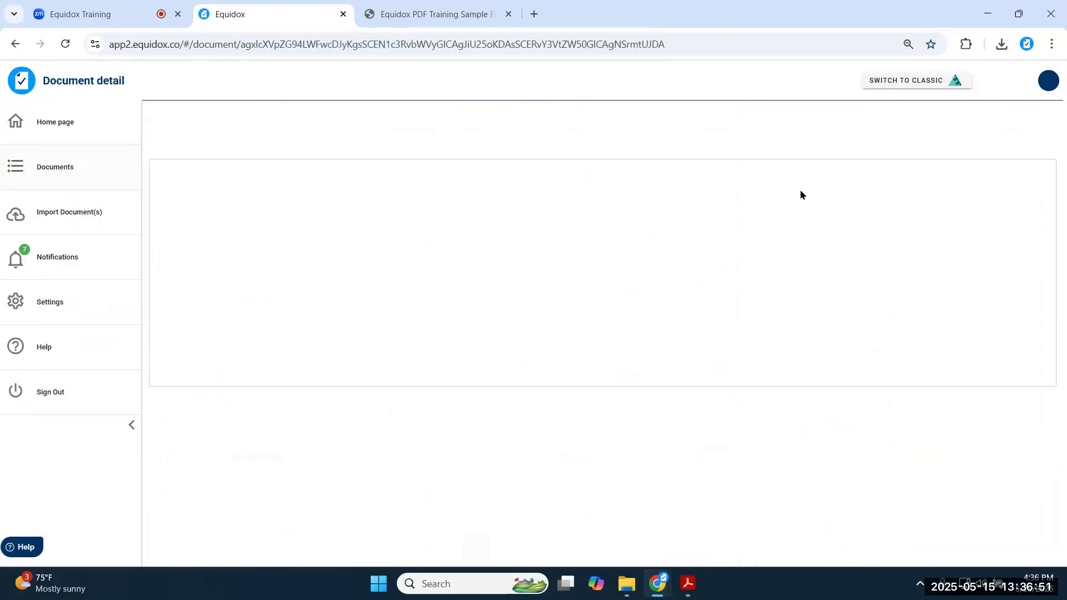
- On page 1, make the title a heading and The First Ancestral Puebloans a template level-2 heading; save
left_click(234, 211)
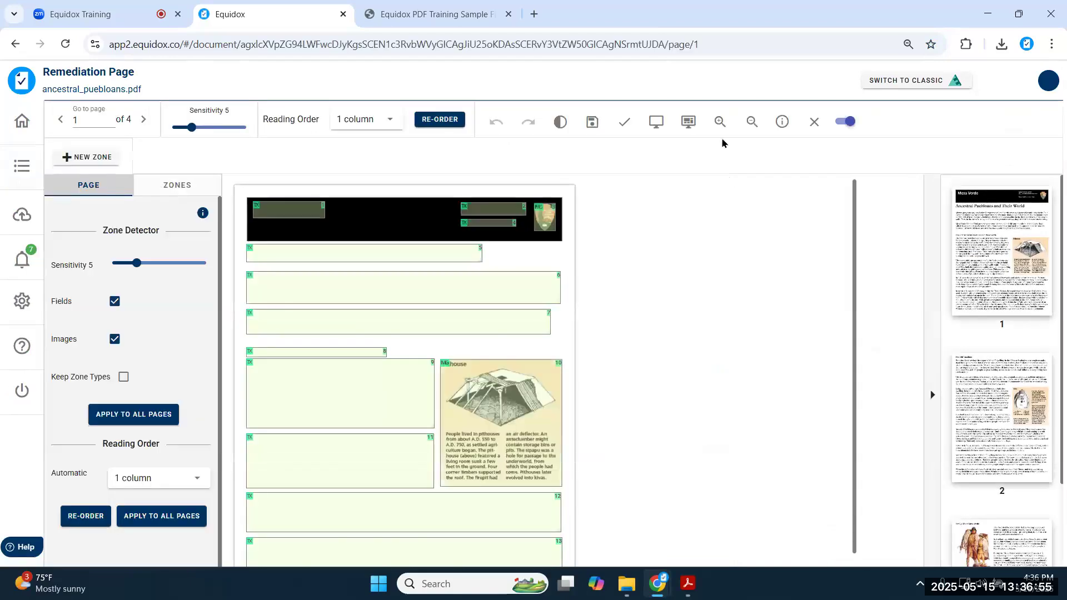
left_click(846, 121)
left_click(721, 121)
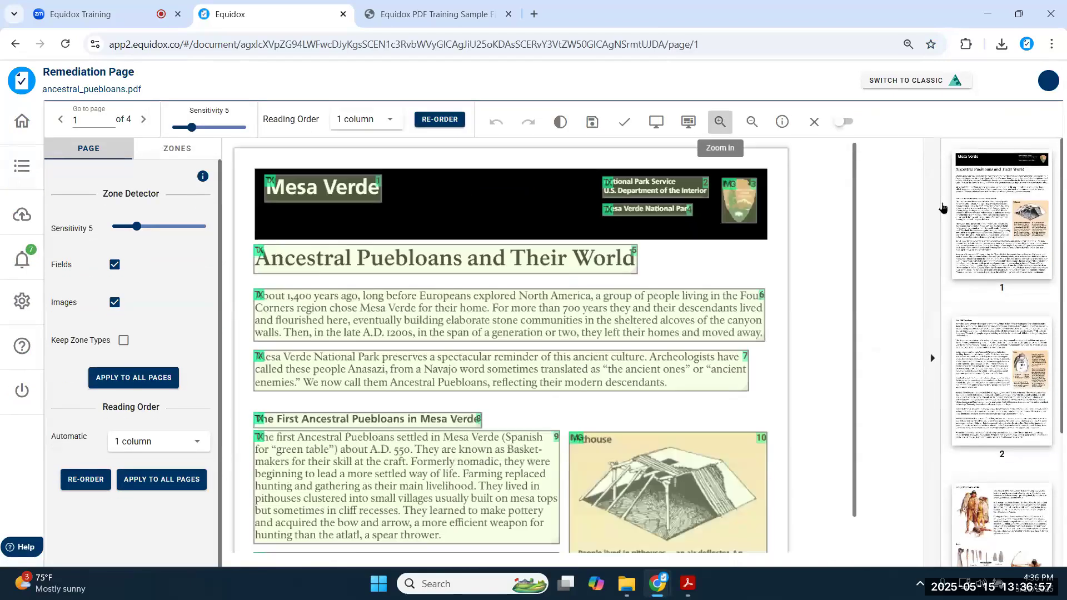
left_click(492, 264)
key("h")
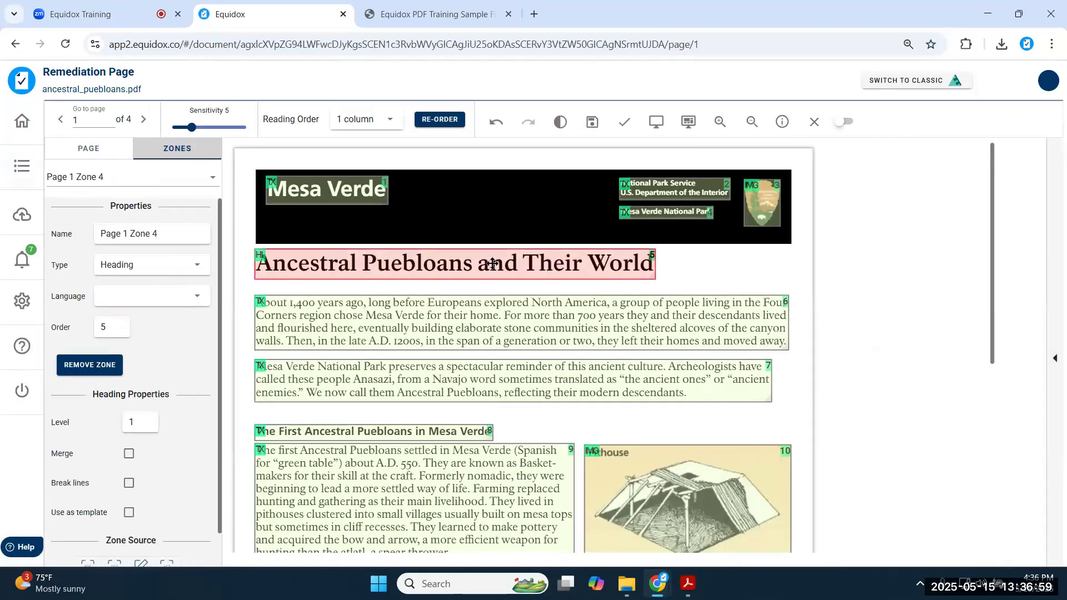
left_click(414, 434)
key("h")
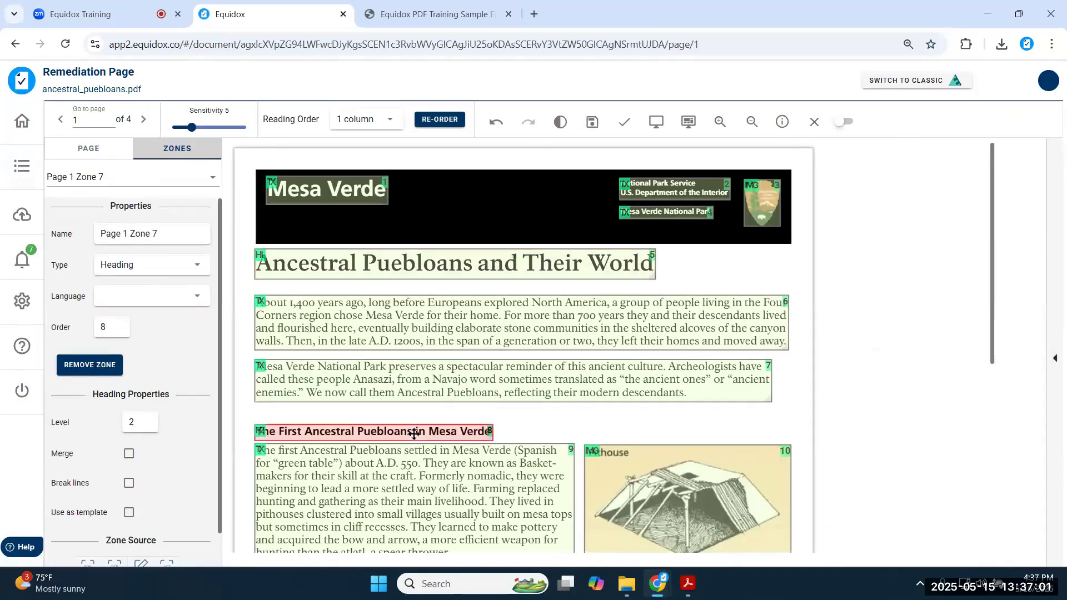
left_click(129, 512)
left_click(591, 123)
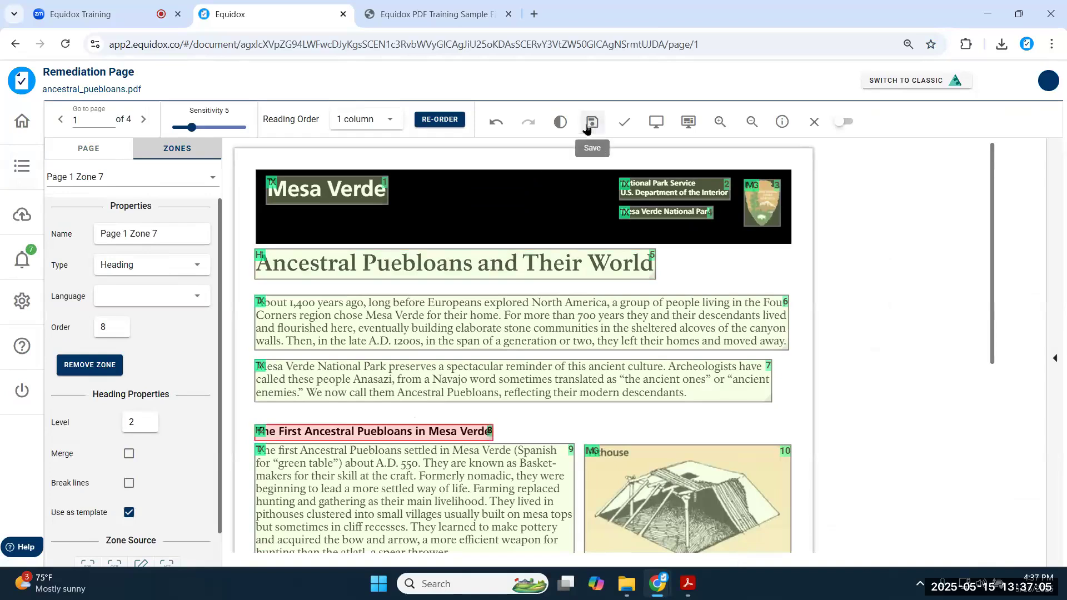
- Check The Cliff Dwellers heading on page 2 and page 3's top and Tools headings
left_click(145, 121)
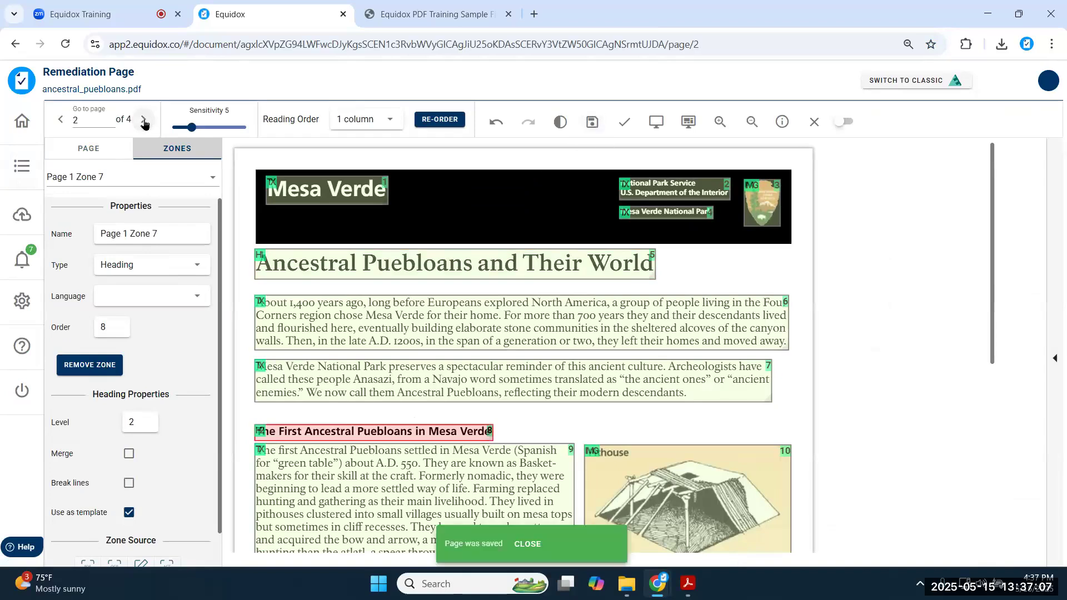
left_click(289, 175)
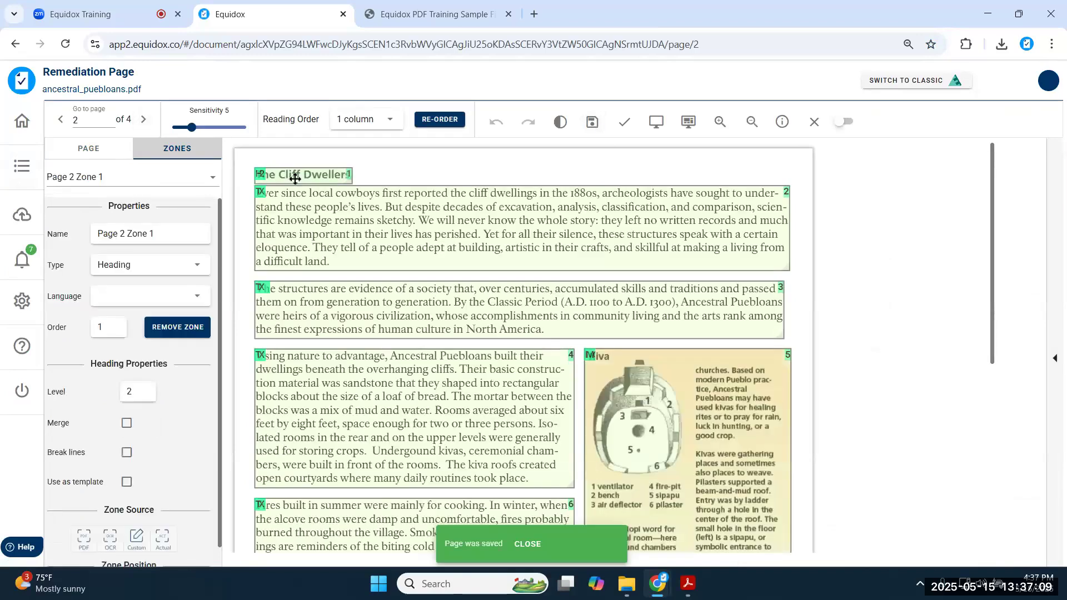
left_click(143, 119)
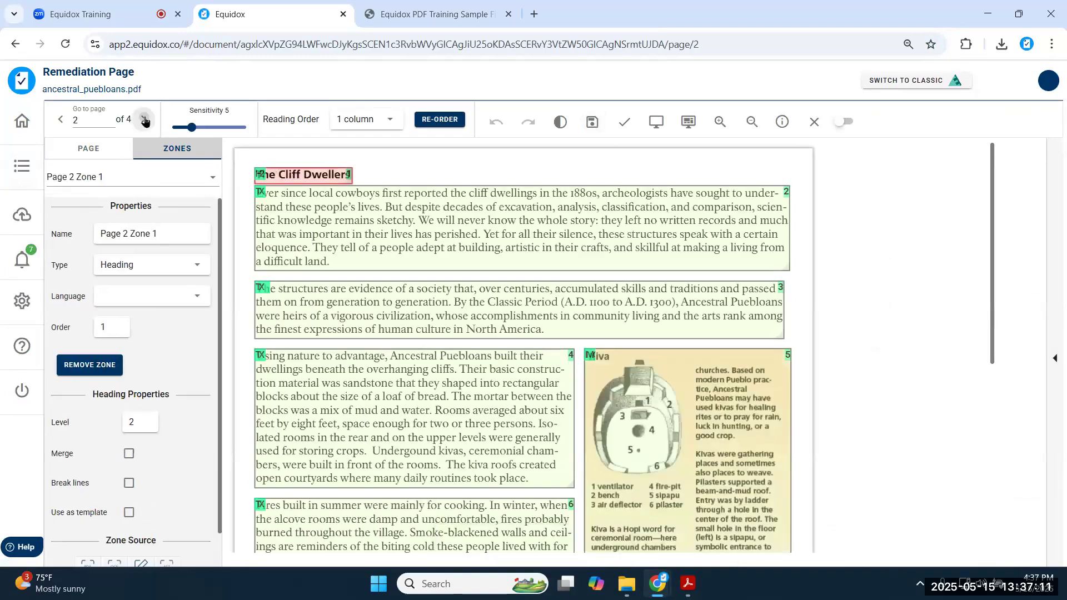
left_click(286, 176)
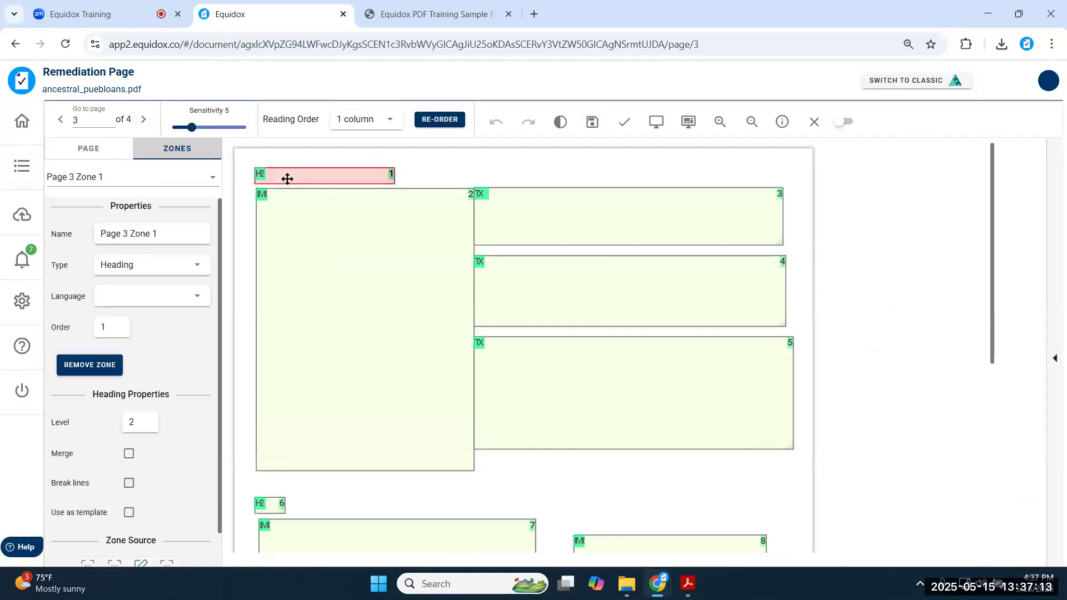
scroll(284, 292, "down", 4)
left_click(278, 295)
- Check page 4's Basketry, Pottery and Building headings, then close and show the Images tab
left_click(144, 120)
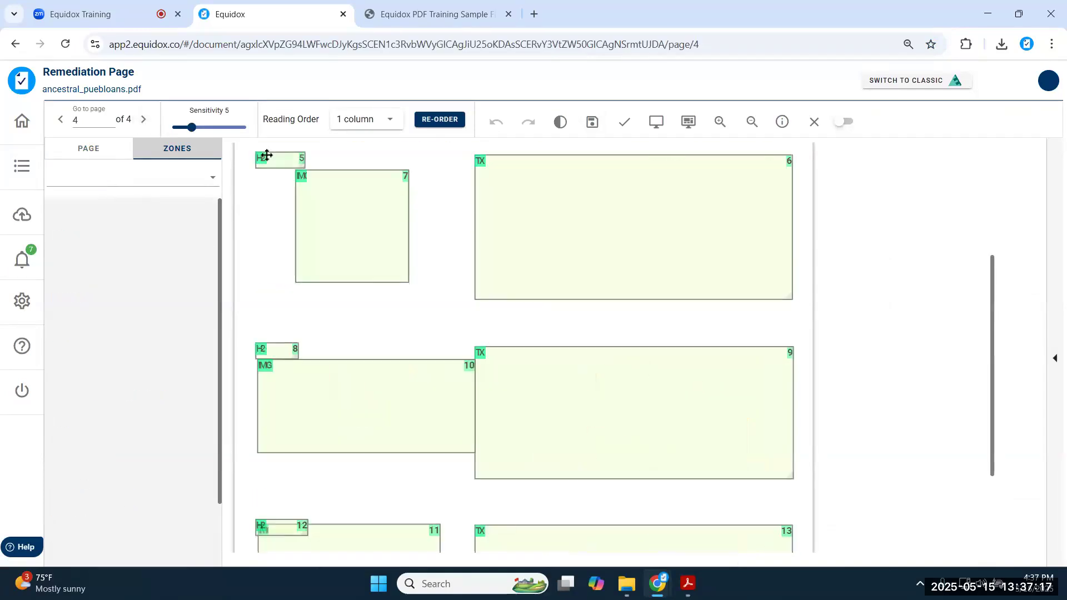
left_click(264, 157)
left_click(286, 347)
left_click(286, 522)
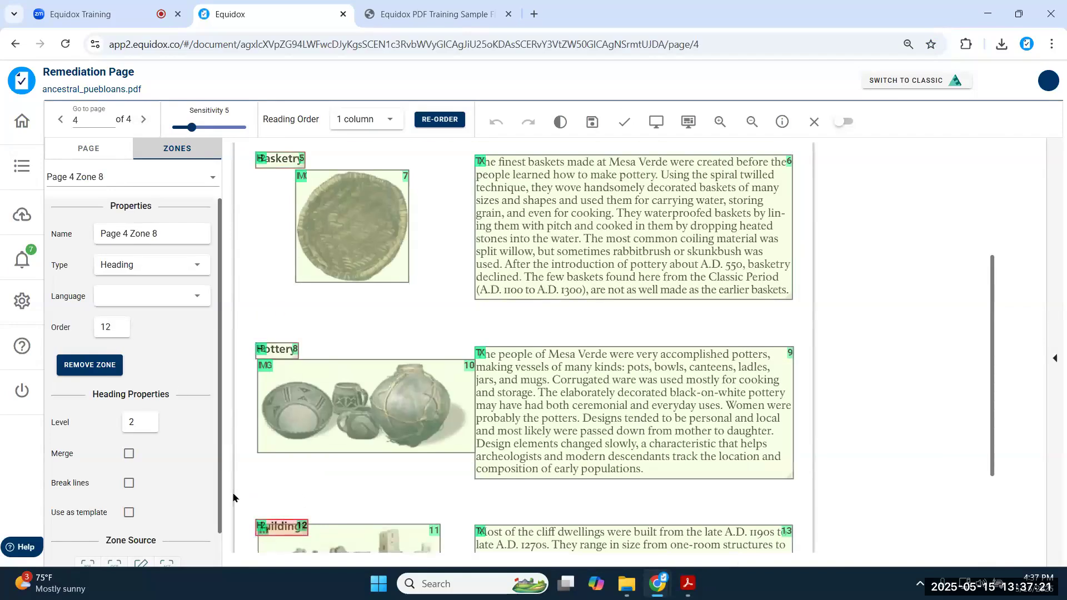
scroll(245, 396, "down", 3)
scroll(245, 401, "up", 6)
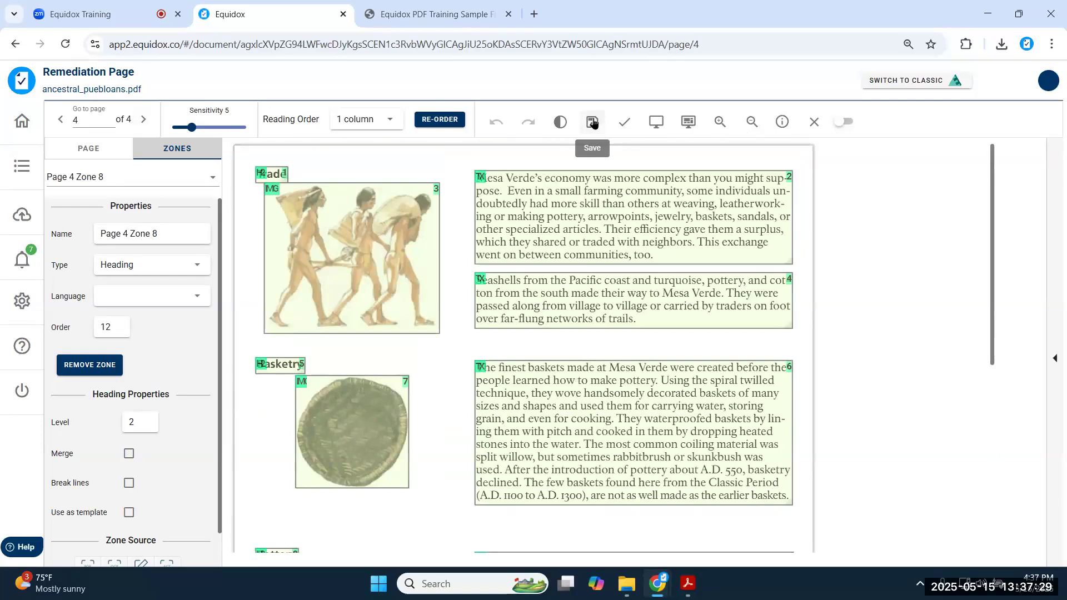
left_click(812, 129)
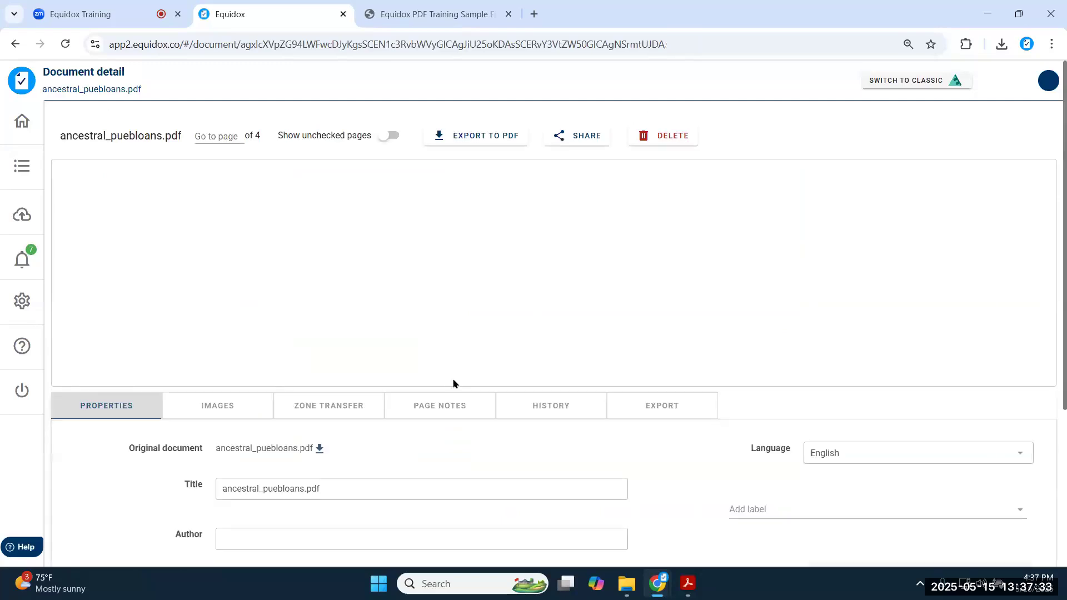
left_click(225, 410)
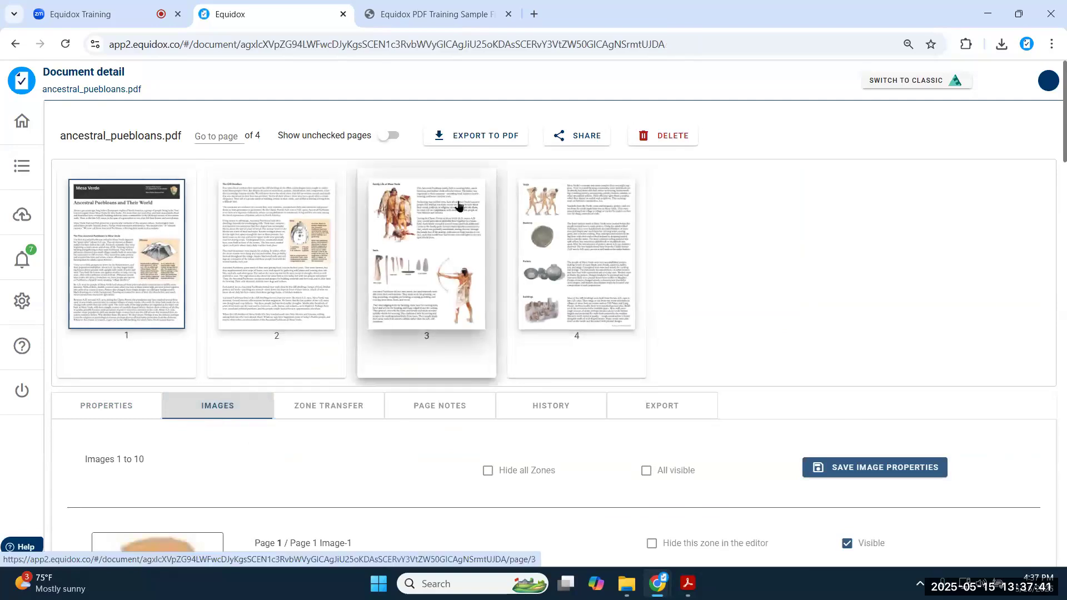
scroll(143, 417, "down", 1)
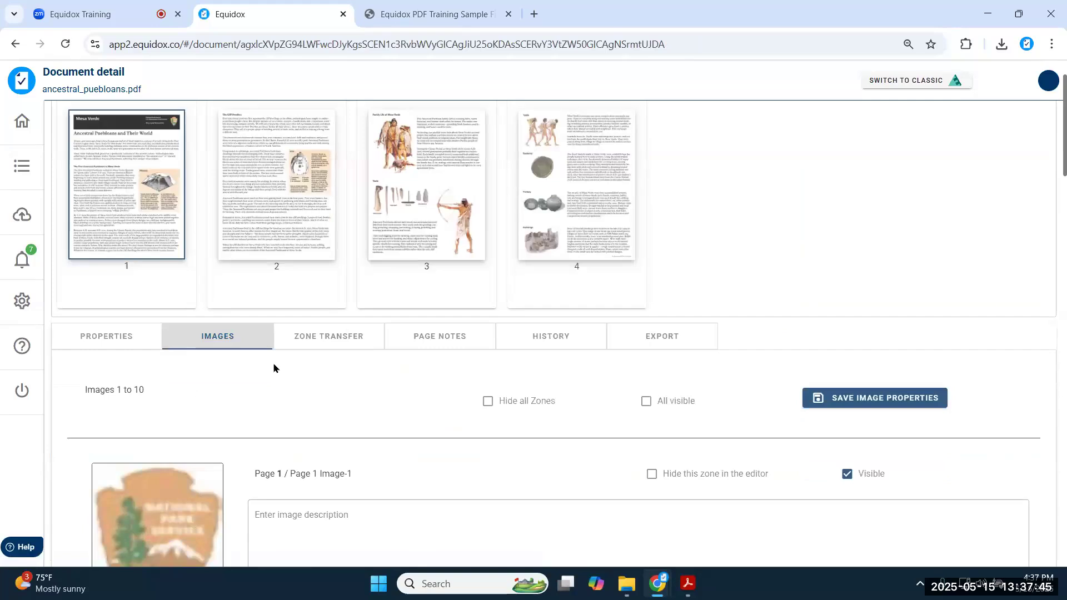
scroll(273, 363, "down", 3)
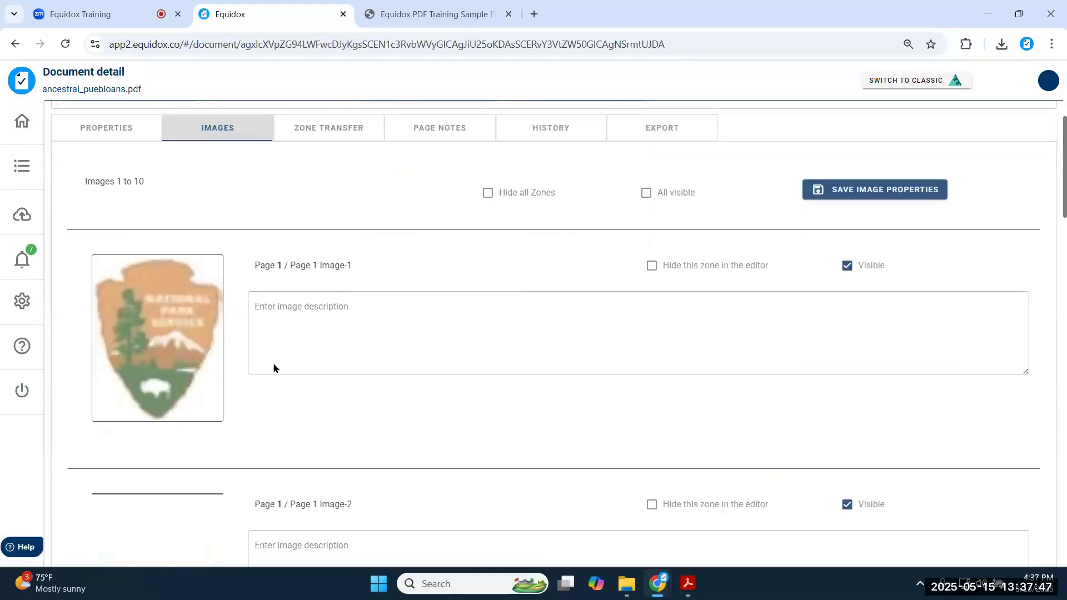
scroll(183, 412, "down", 3)
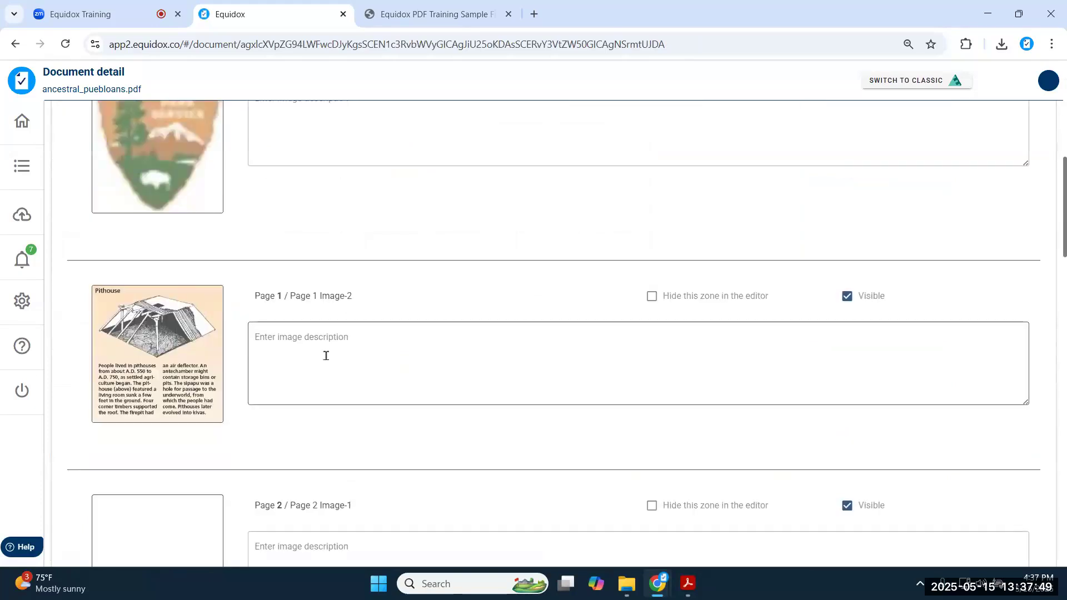
left_click(327, 355)
scroll(326, 384, "down", 2)
scroll(311, 428, "down", 3)
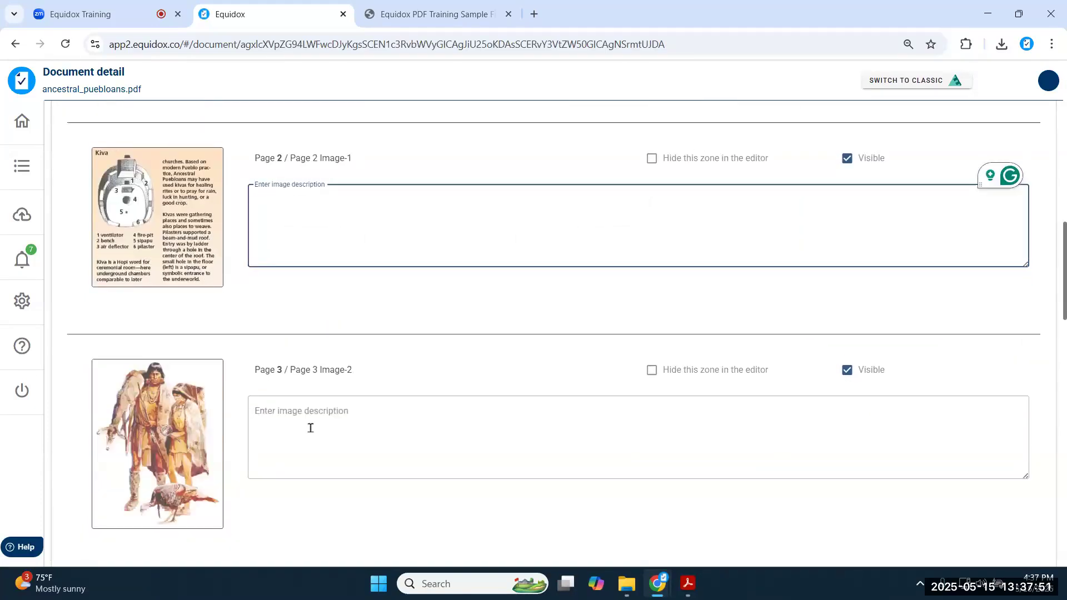
left_click(312, 416)
scroll(313, 414, "down", 2)
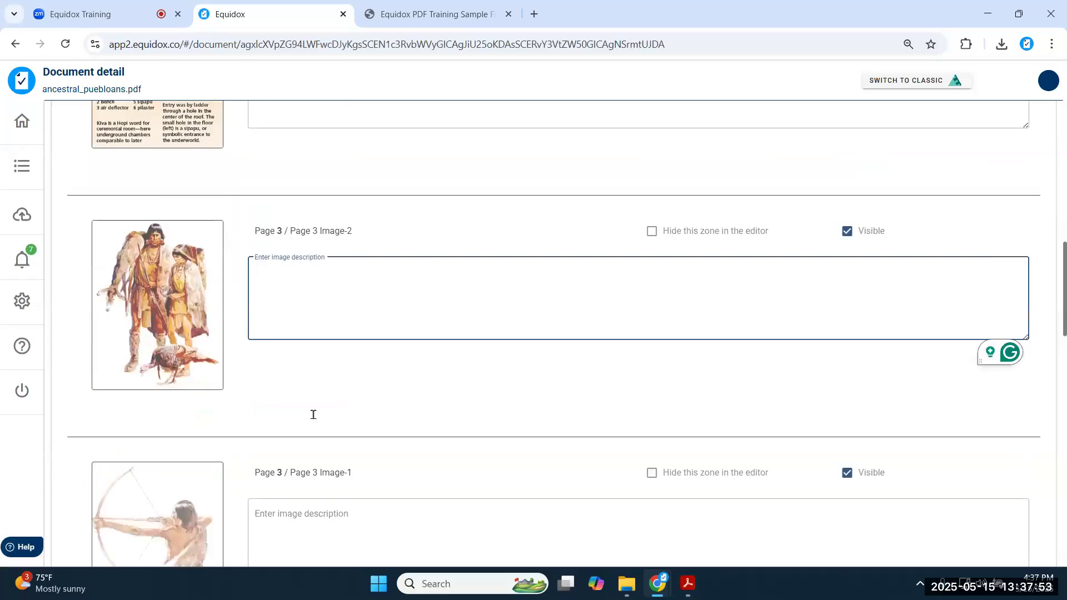
scroll(312, 414, "down", 4)
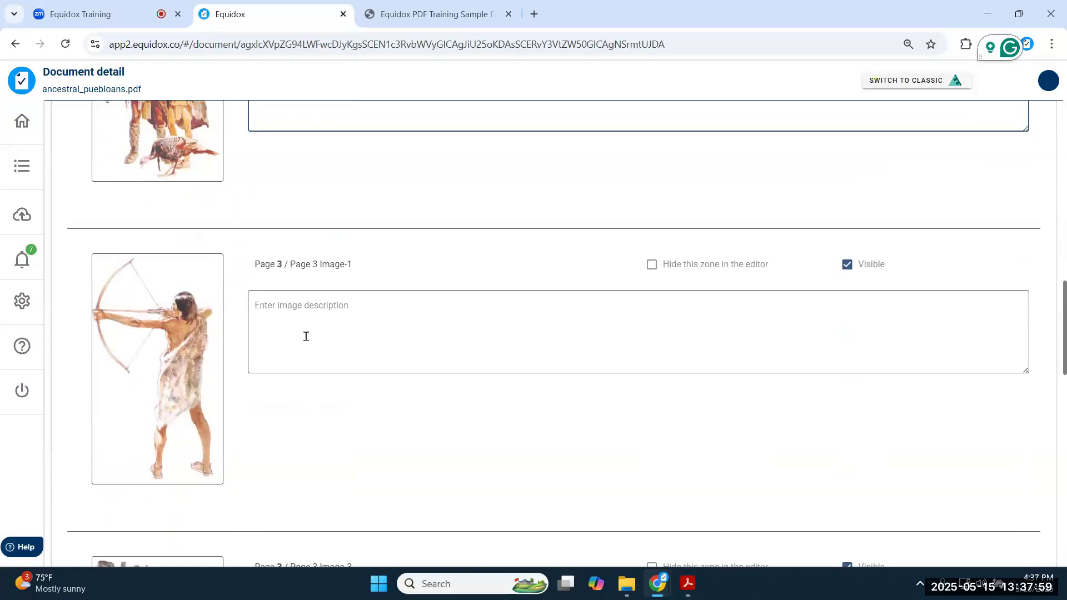
left_click(310, 311)
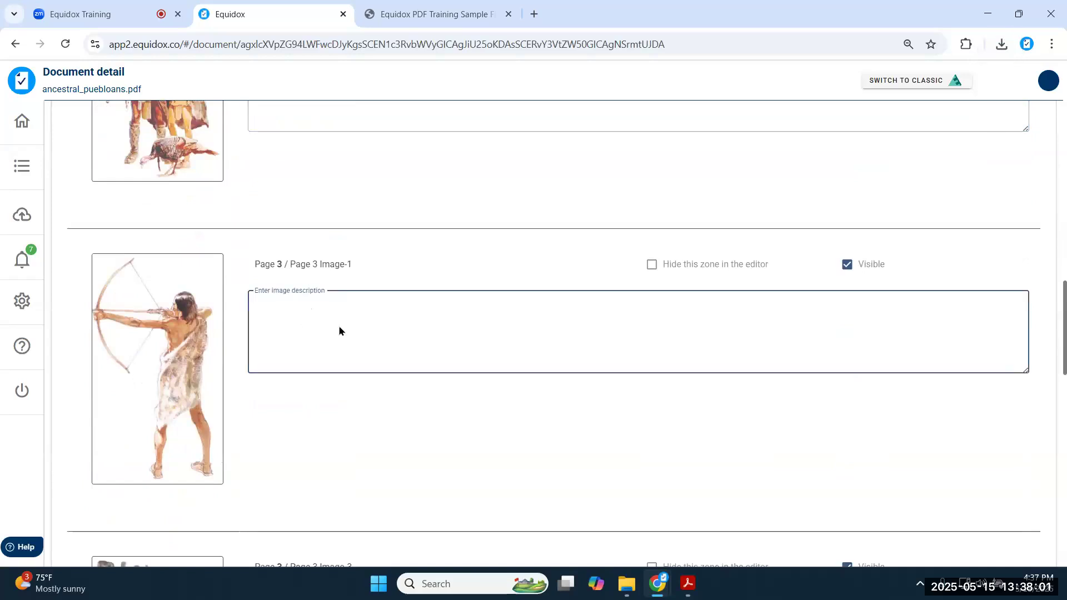
scroll(338, 331, "down", 5)
left_click(345, 350)
scroll(343, 350, "down", 5)
left_click(334, 298)
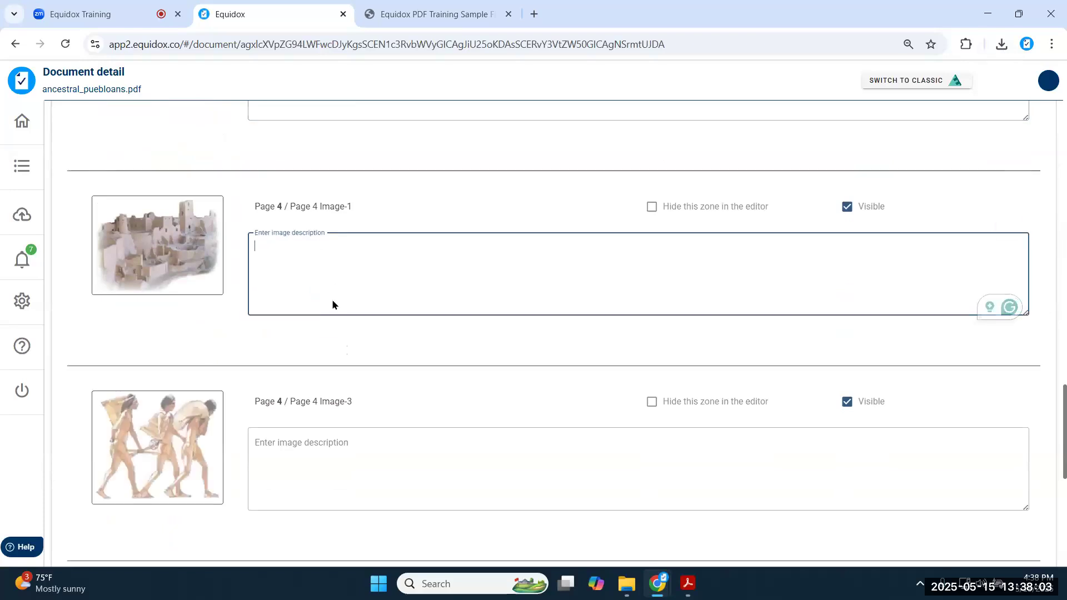
scroll(327, 327, "up", 12)
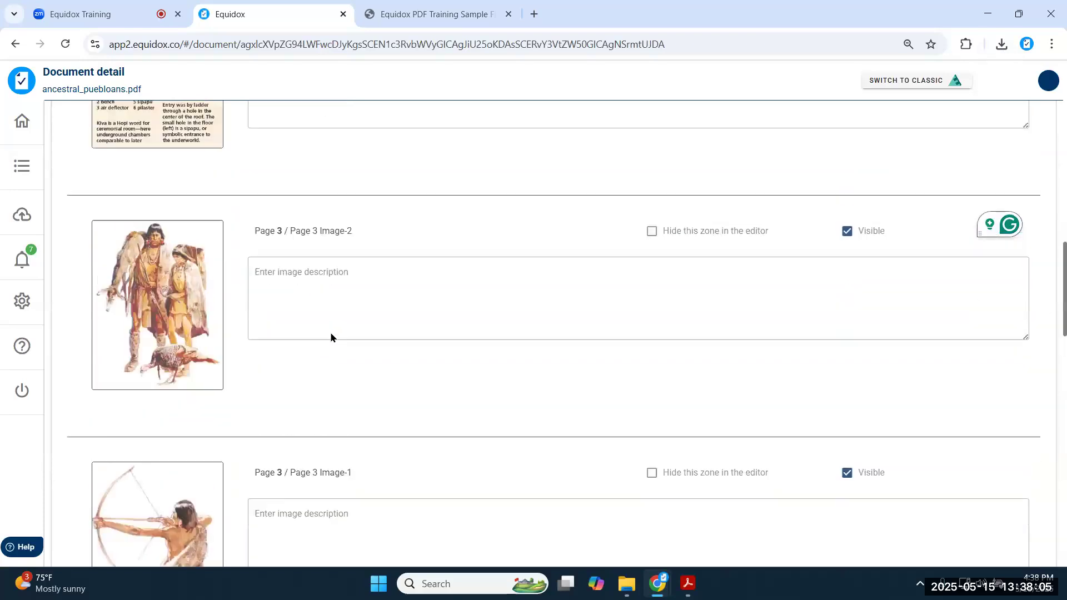
scroll(330, 332, "up", 20)
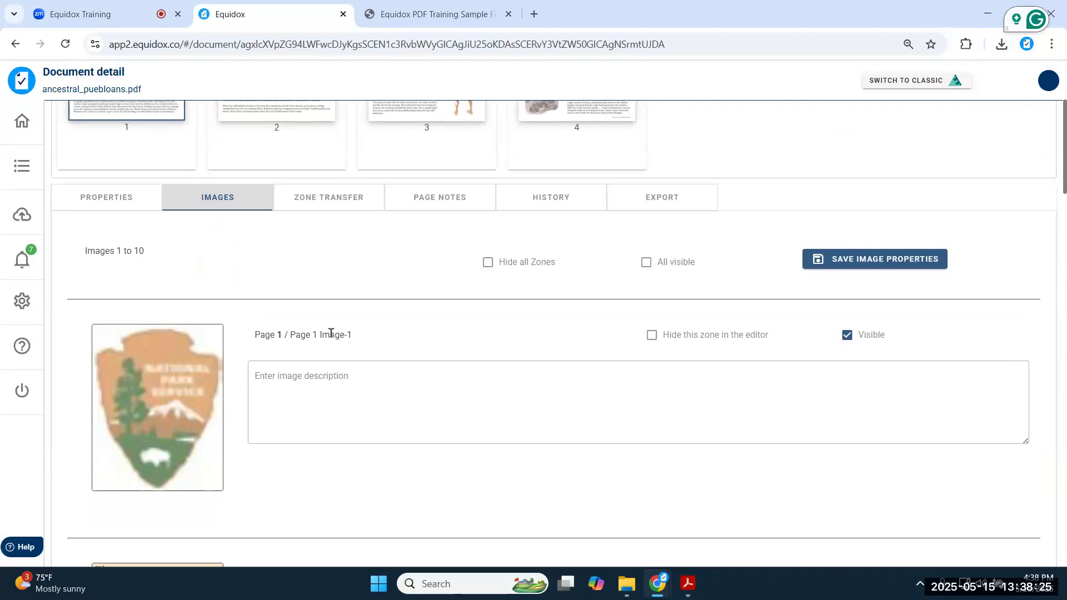
left_click(488, 262)
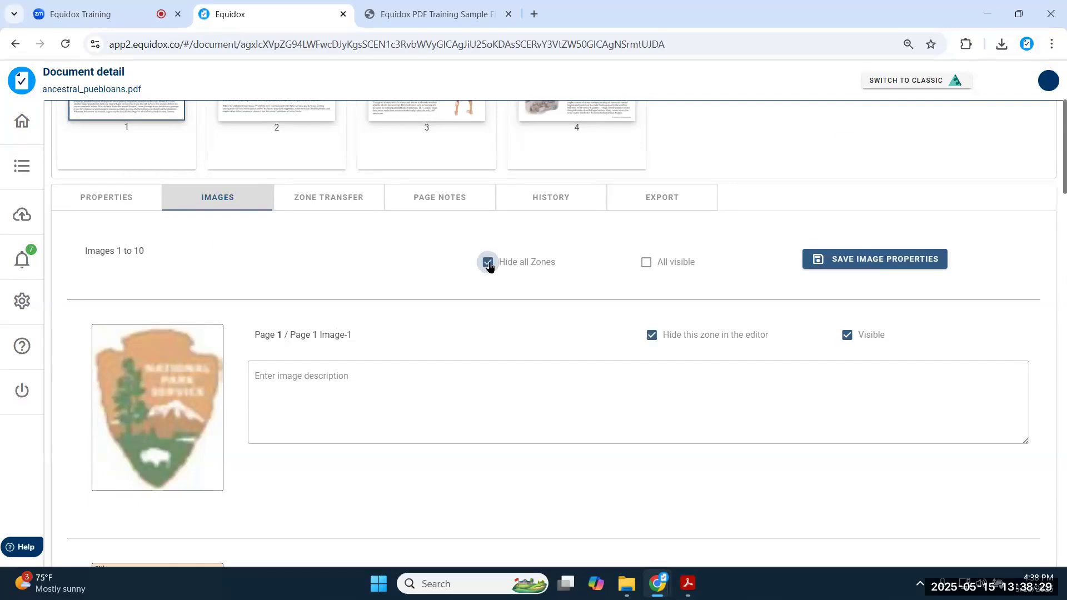
- Turn all images invisible, then switch Hide all Zones off and make every image visible again
left_click(646, 263)
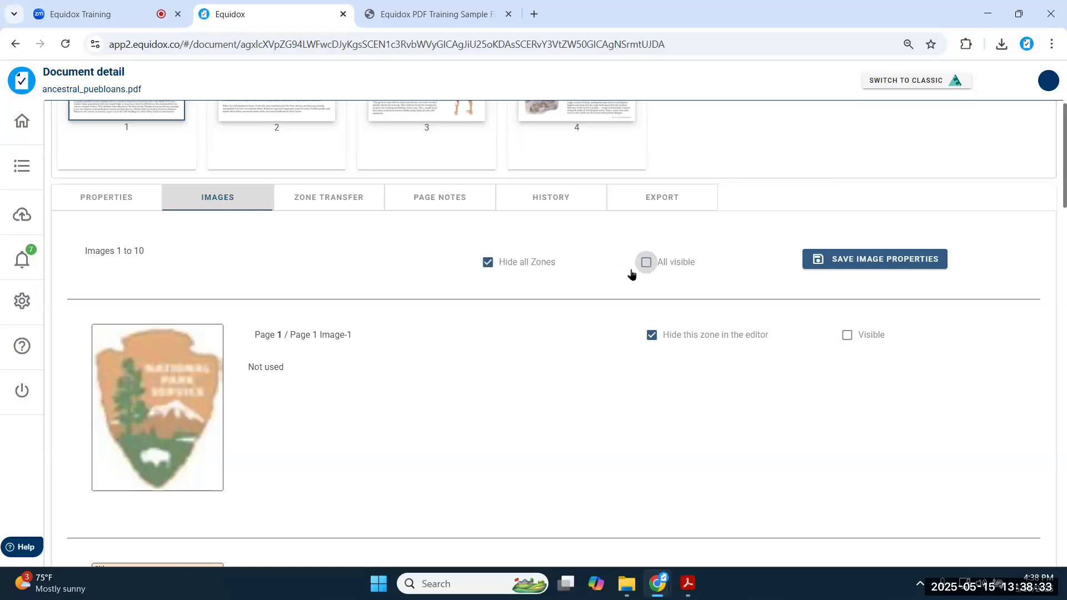
scroll(312, 317, "down", 6)
scroll(276, 250, "down", 13)
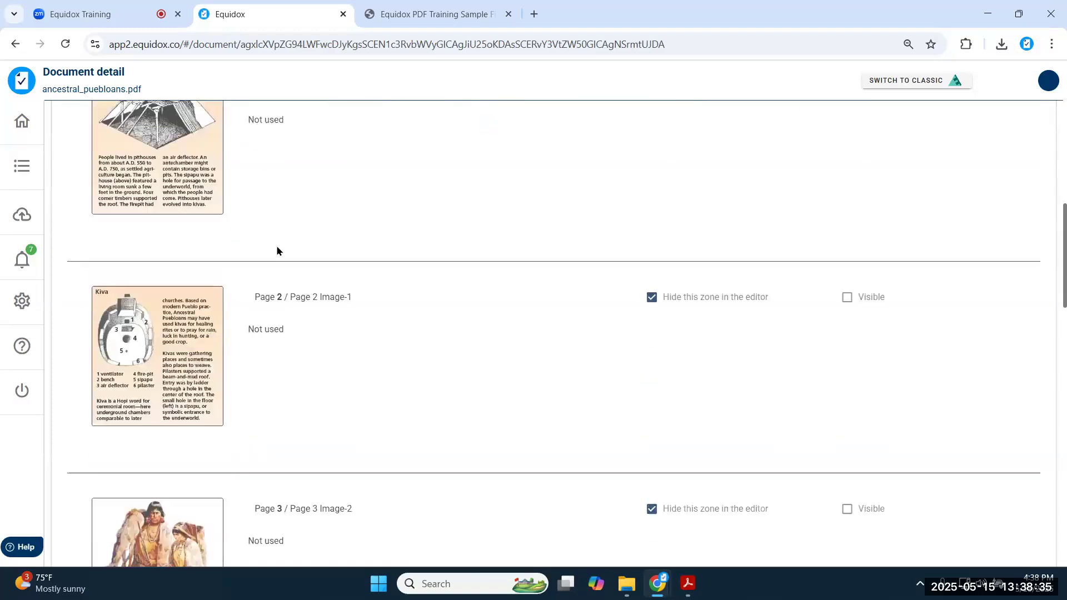
scroll(276, 258, "down", 9)
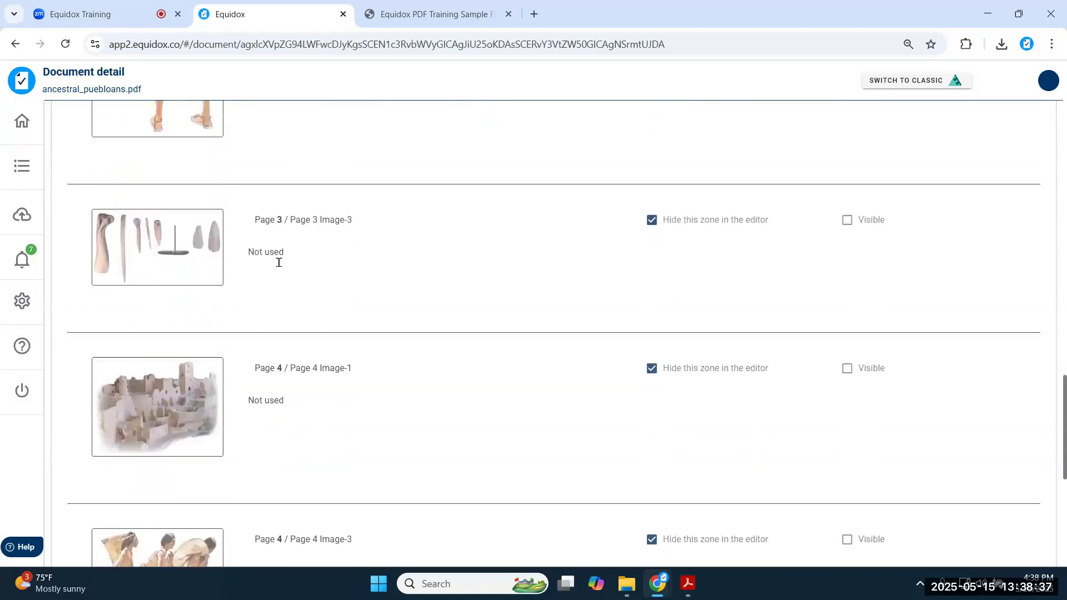
scroll(278, 267, "up", 16)
scroll(349, 421, "up", 13)
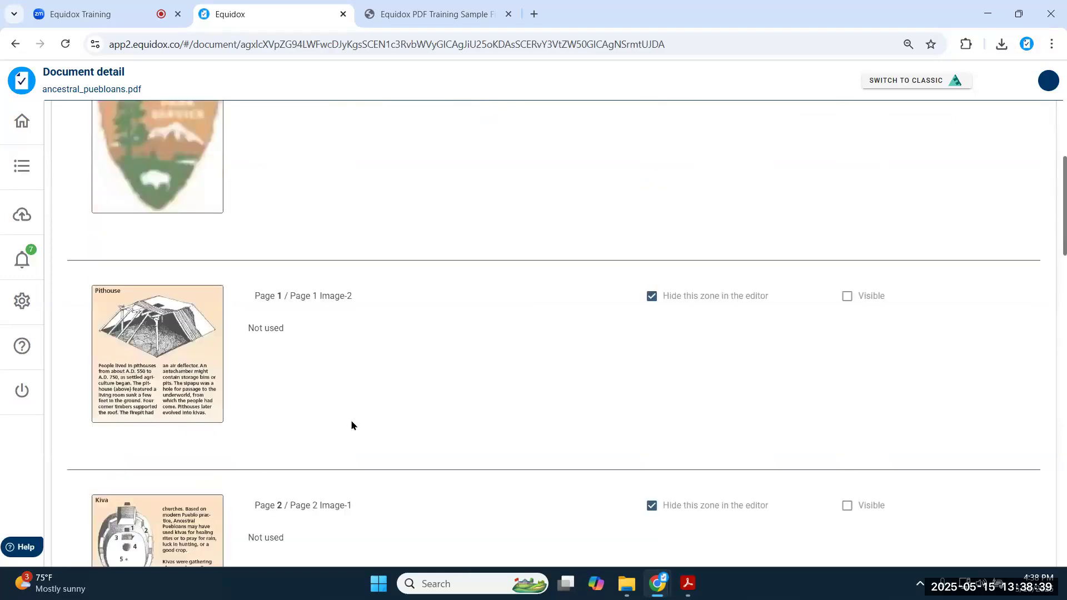
left_click(488, 402)
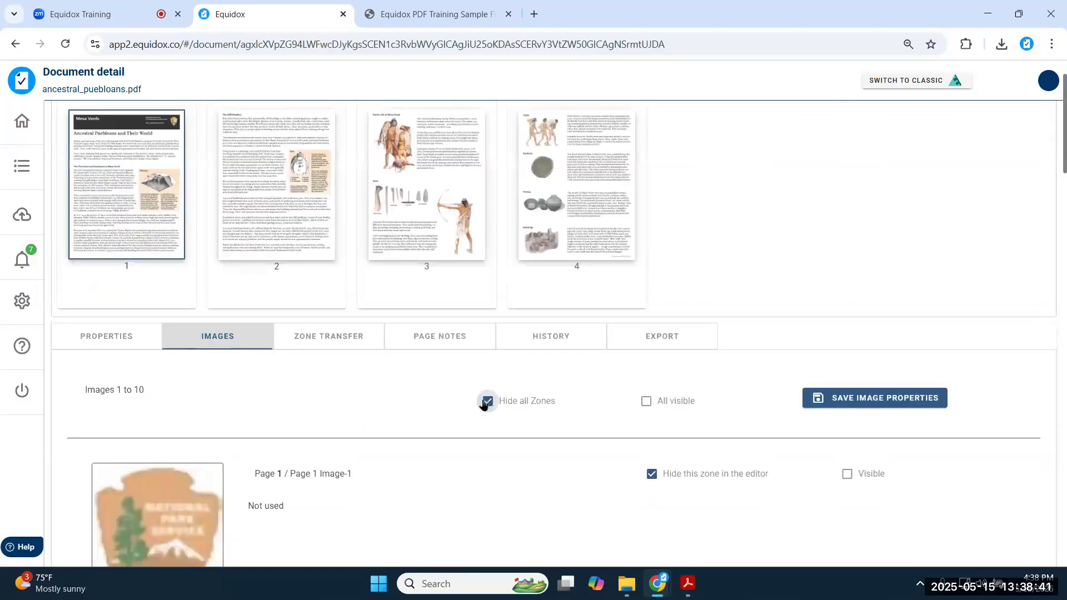
left_click(647, 402)
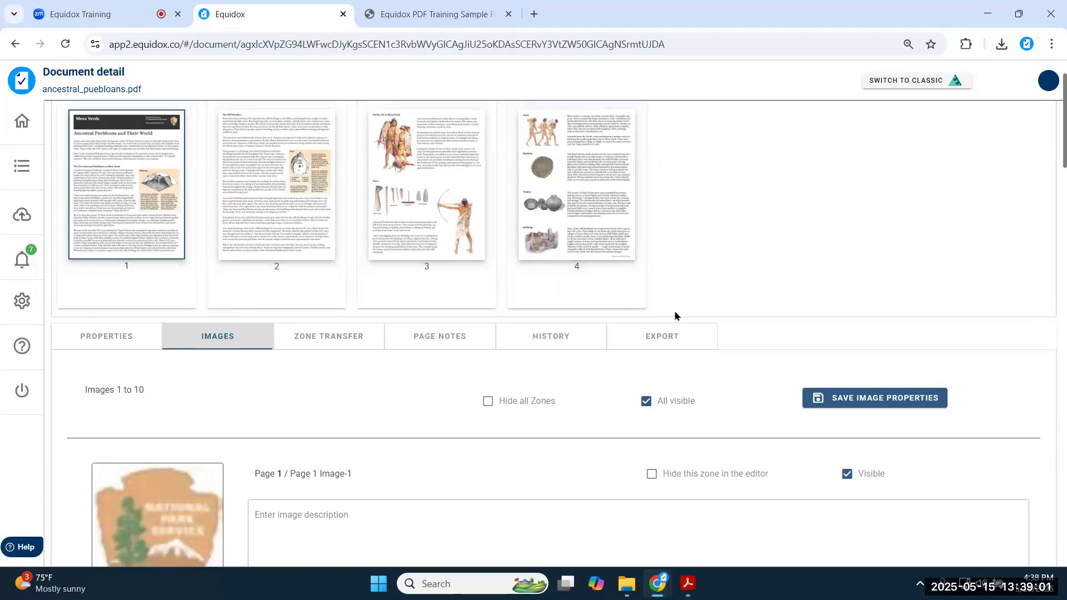
scroll(675, 310, "up", 2)
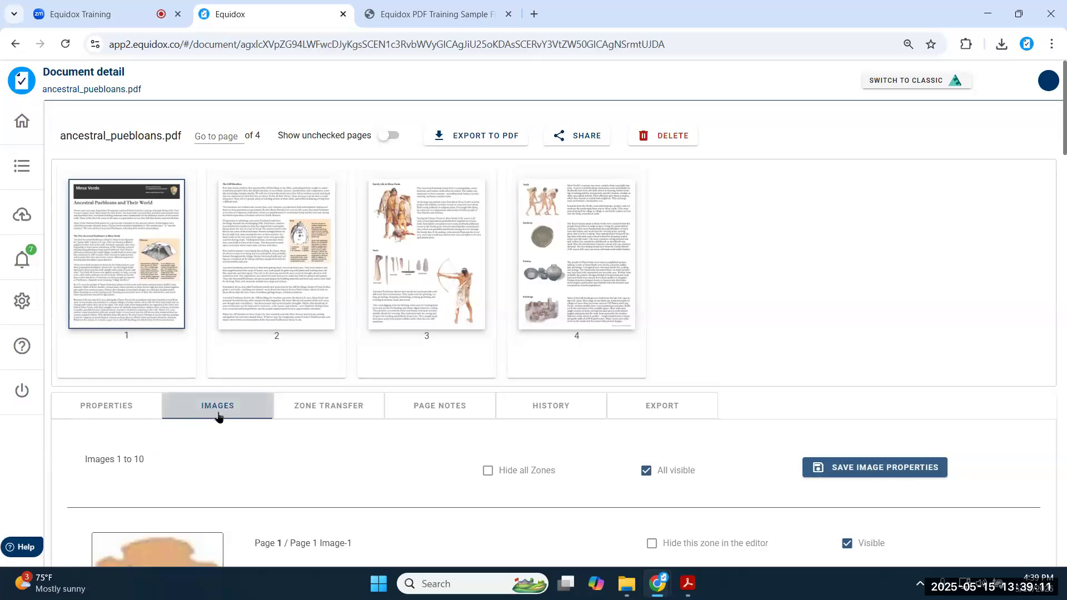
scroll(213, 394, "down", 5)
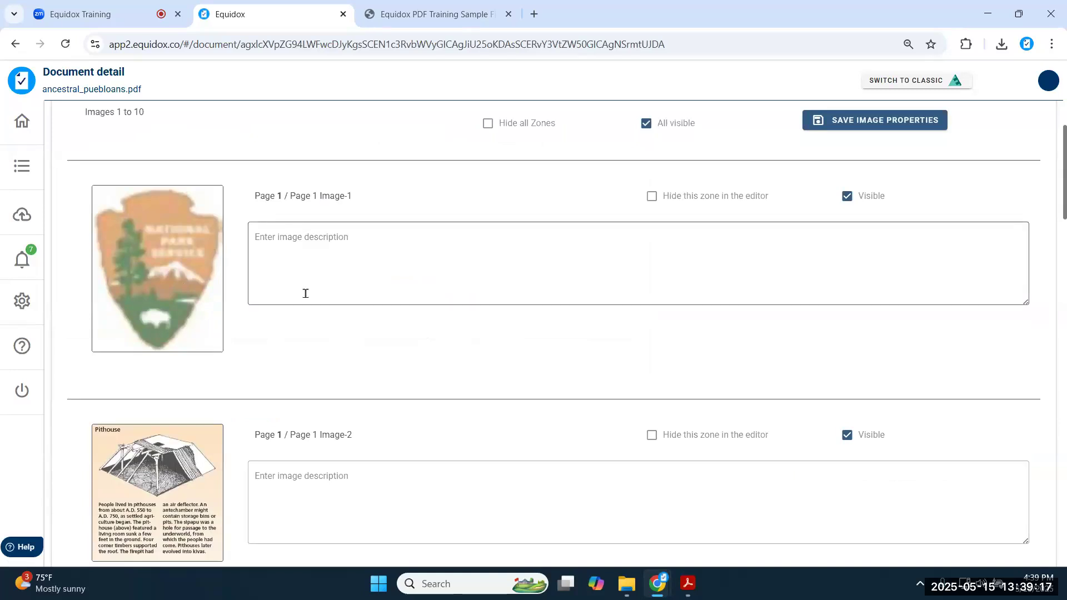
scroll(305, 291, "down", 2)
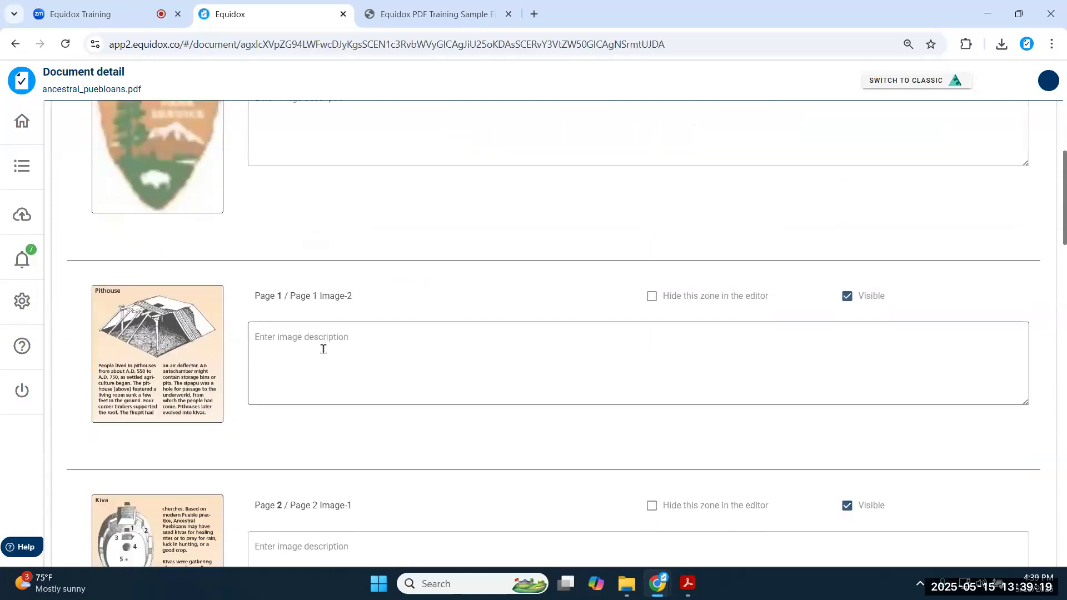
scroll(323, 348, "up", 5)
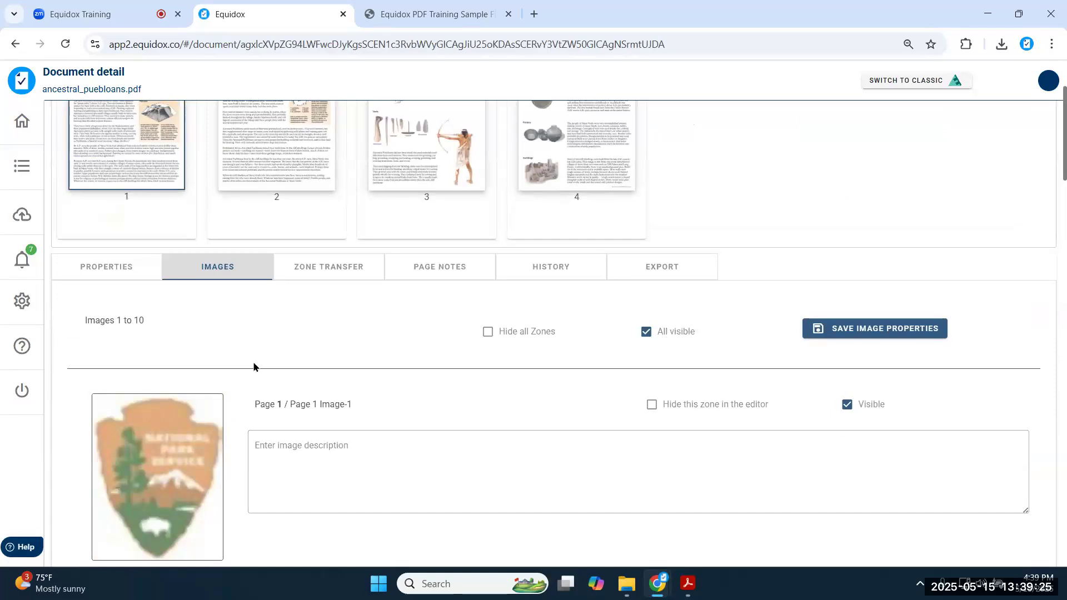
scroll(230, 316, "down", 20)
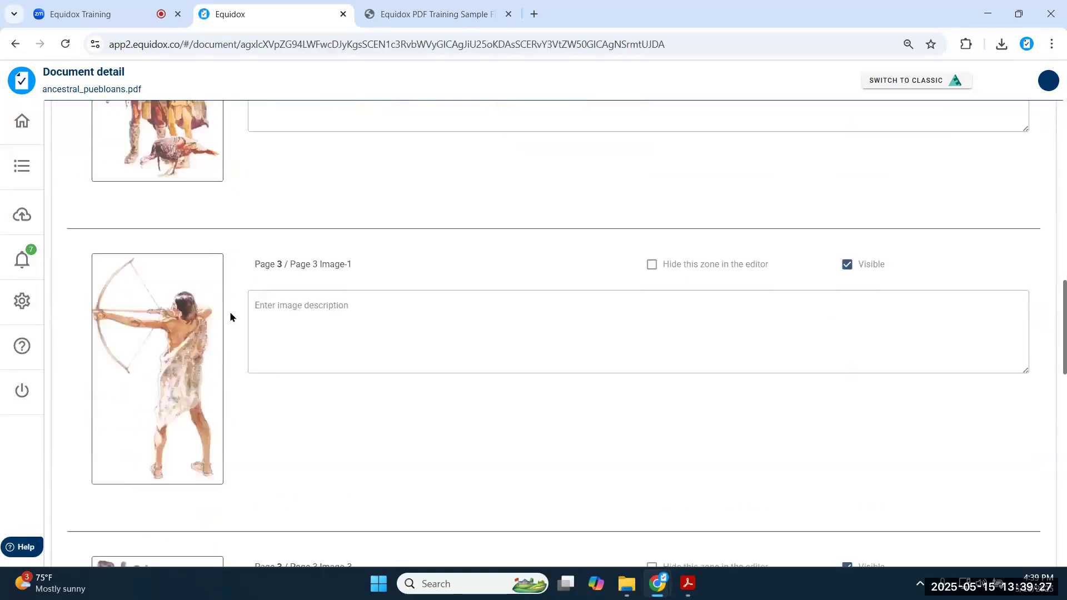
scroll(230, 312, "down", 10)
scroll(242, 321, "up", 20)
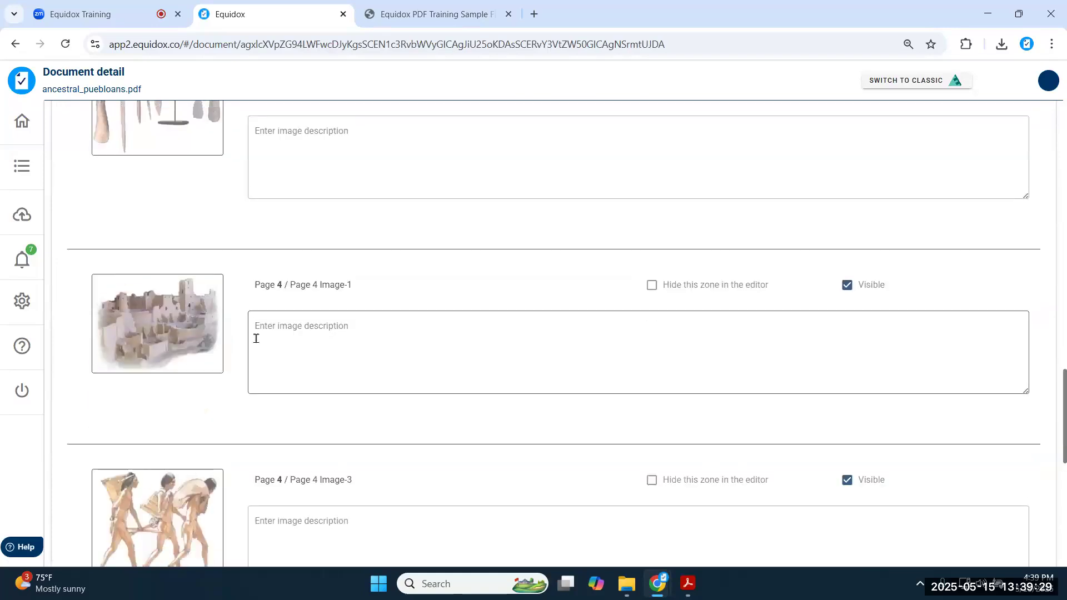
scroll(258, 345, "up", 10)
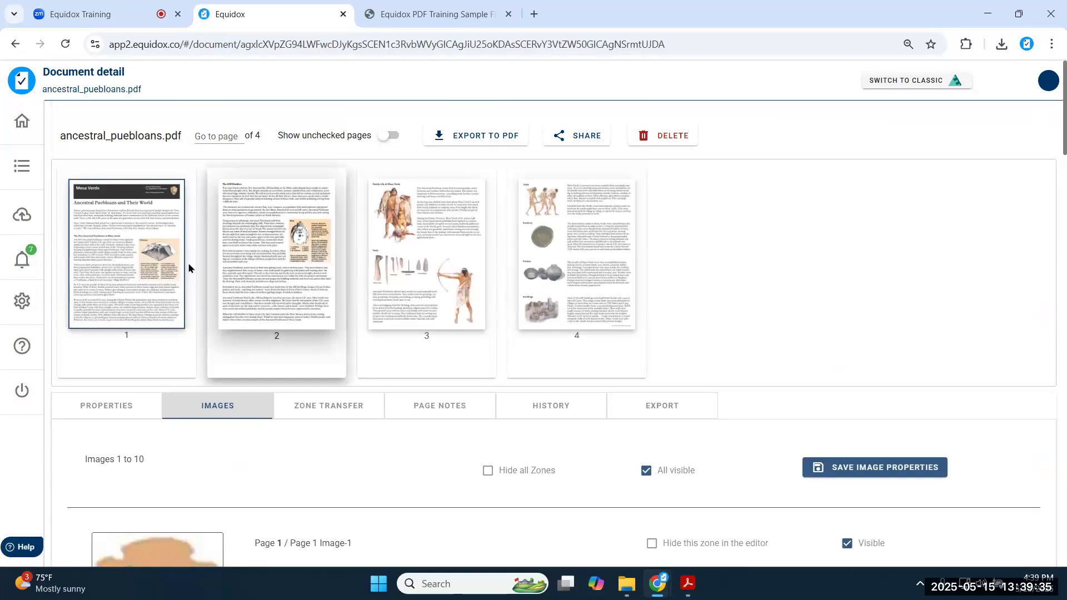
left_click(150, 231)
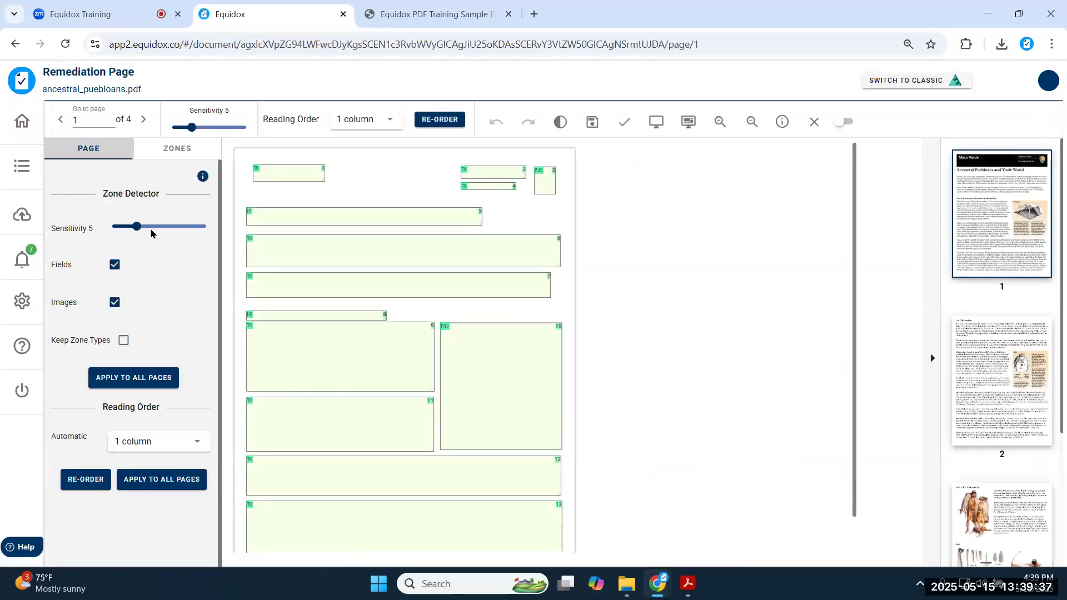
- Zoom page 1 in three levels and toggle the image zones off and back on
left_click(720, 122)
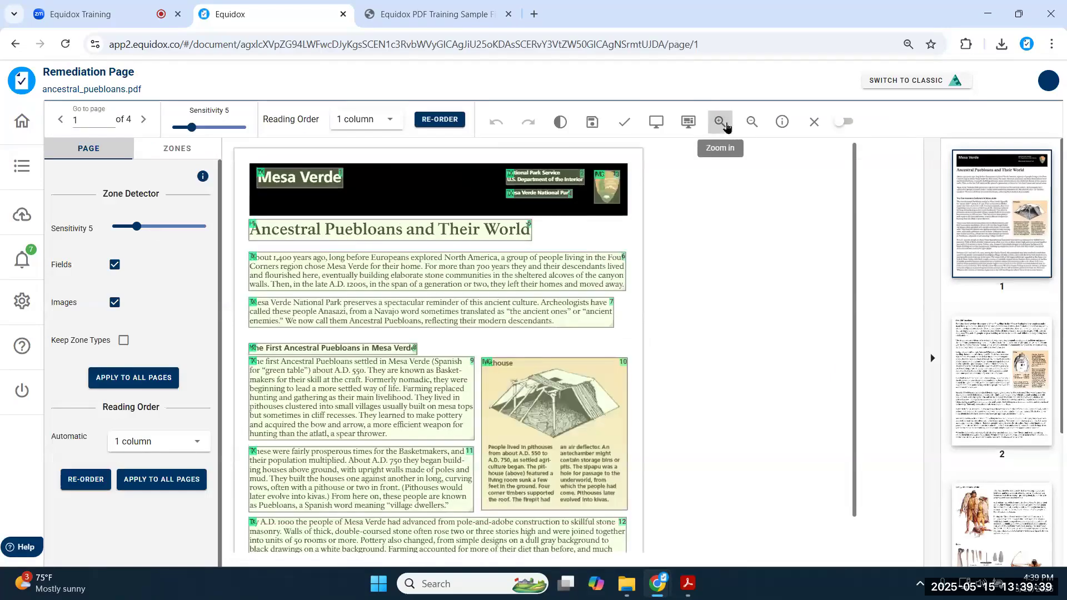
left_click(720, 122)
left_click(721, 122)
left_click(114, 303)
left_click(112, 303)
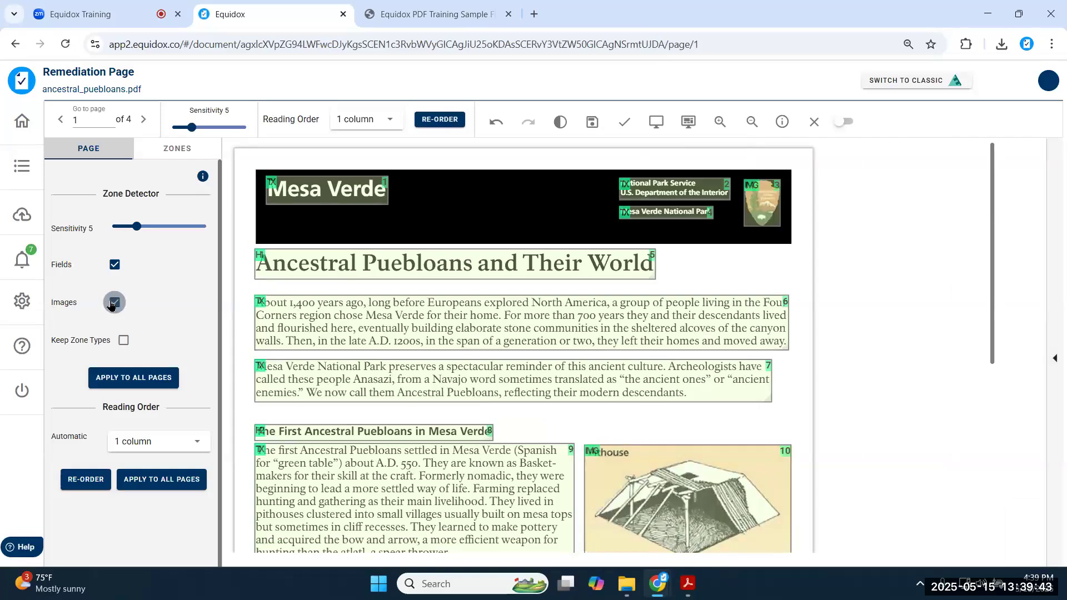
- Select the park service logo zone, then the pithouse image zone
left_click(749, 218)
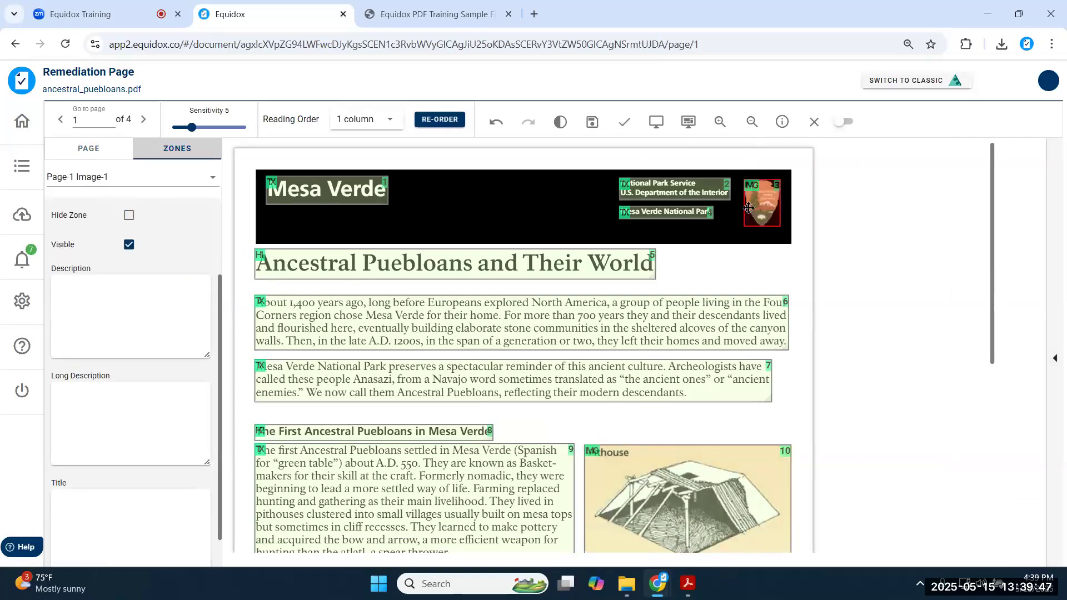
scroll(748, 208, "down", 4)
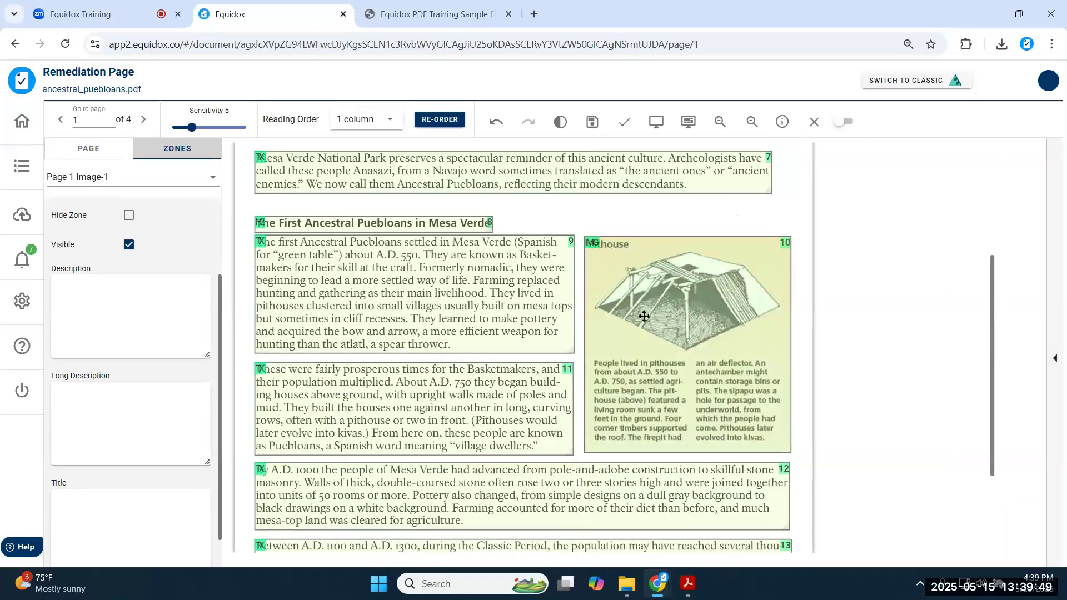
left_click(647, 321)
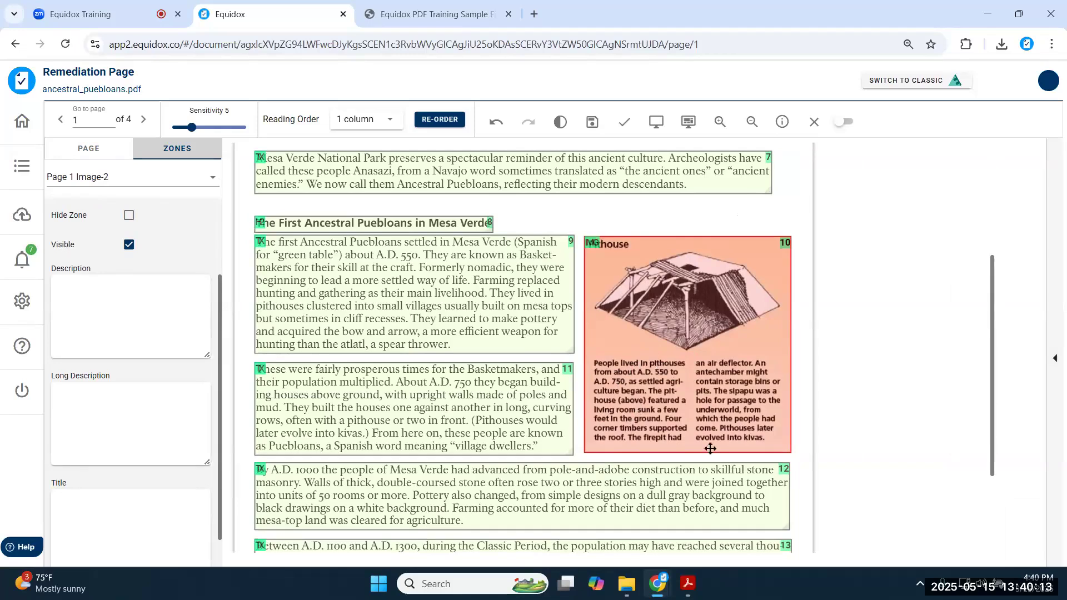
- Draw text zone 14 over the pithouse caption's first column, at 377, 440, sized 105 by 96
left_click_drag(665, 242, 639, 372)
left_click_drag(687, 404, 689, 446)
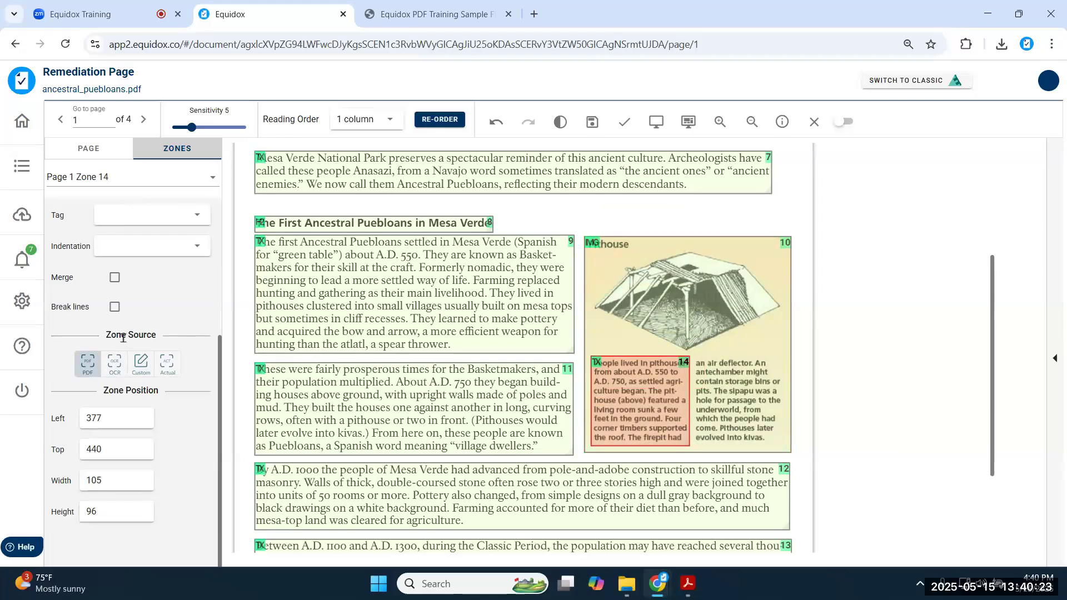
scroll(147, 309, "up", 1)
scroll(148, 309, "up", 3)
scroll(139, 295, "down", 5)
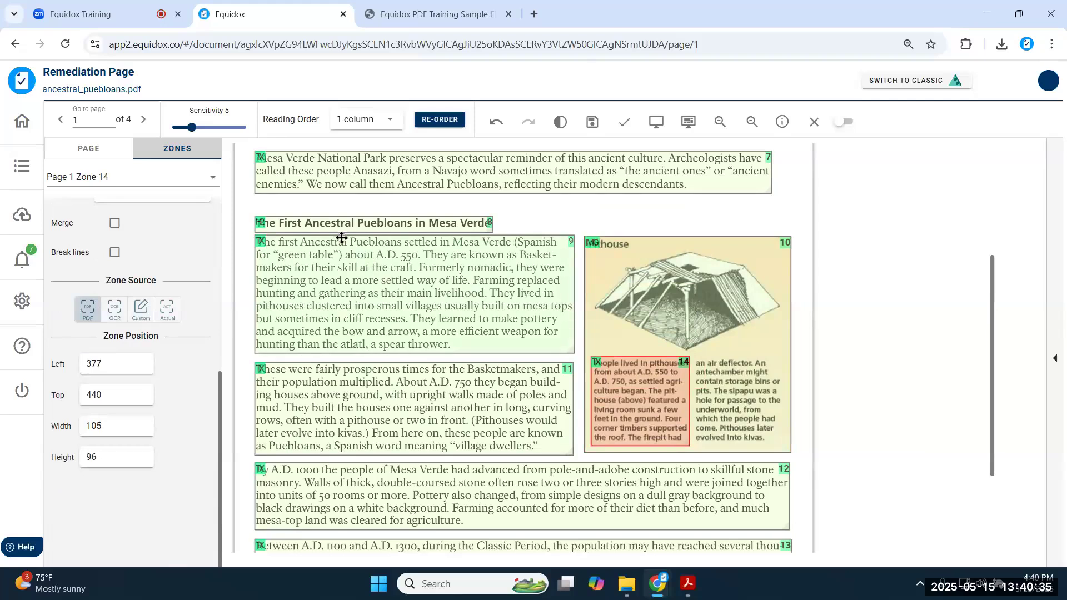
- After checking the preview page, set zone 14's source to OCR and convert the caption to text
left_click(418, 15)
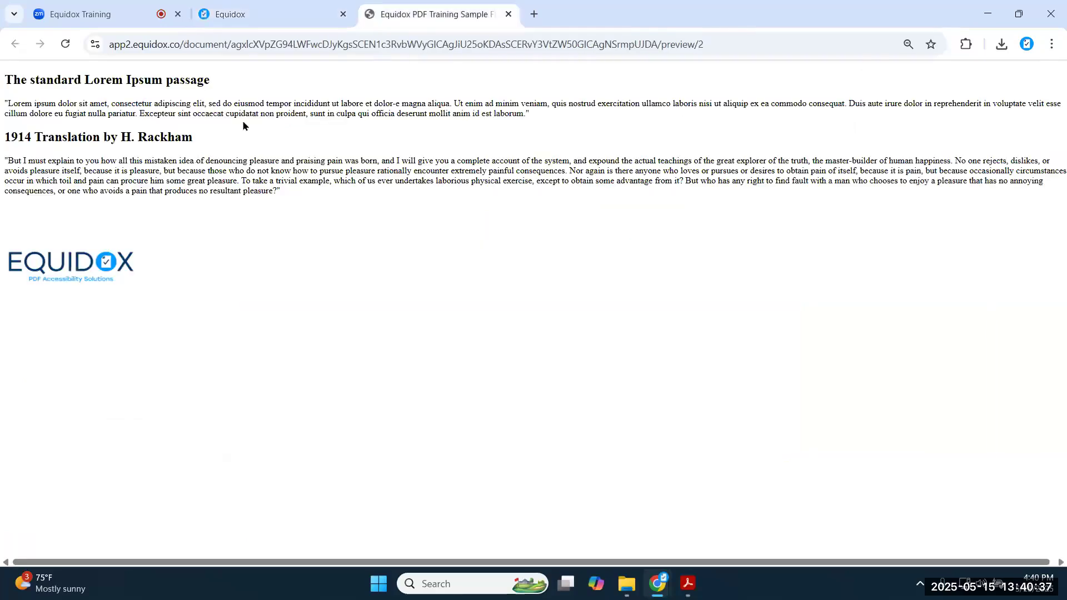
triple_click(303, 113)
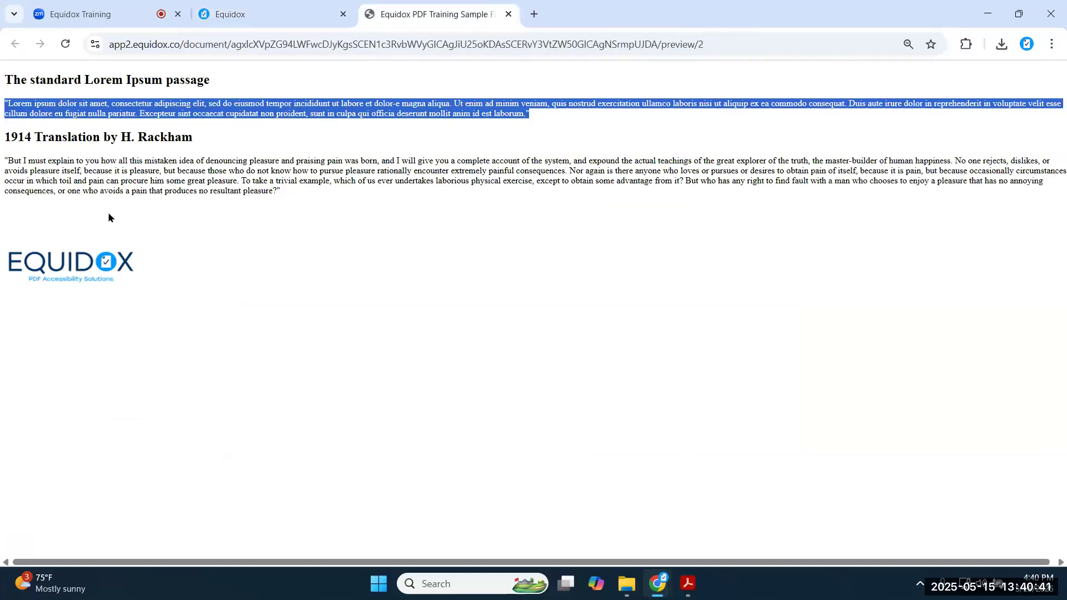
left_click(249, 15)
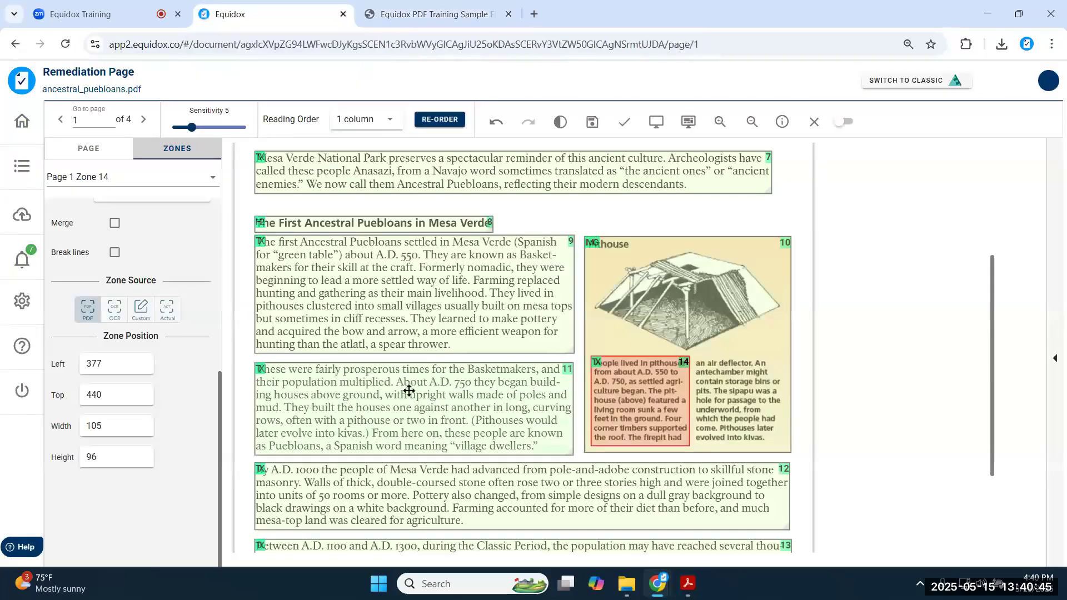
left_click(115, 311)
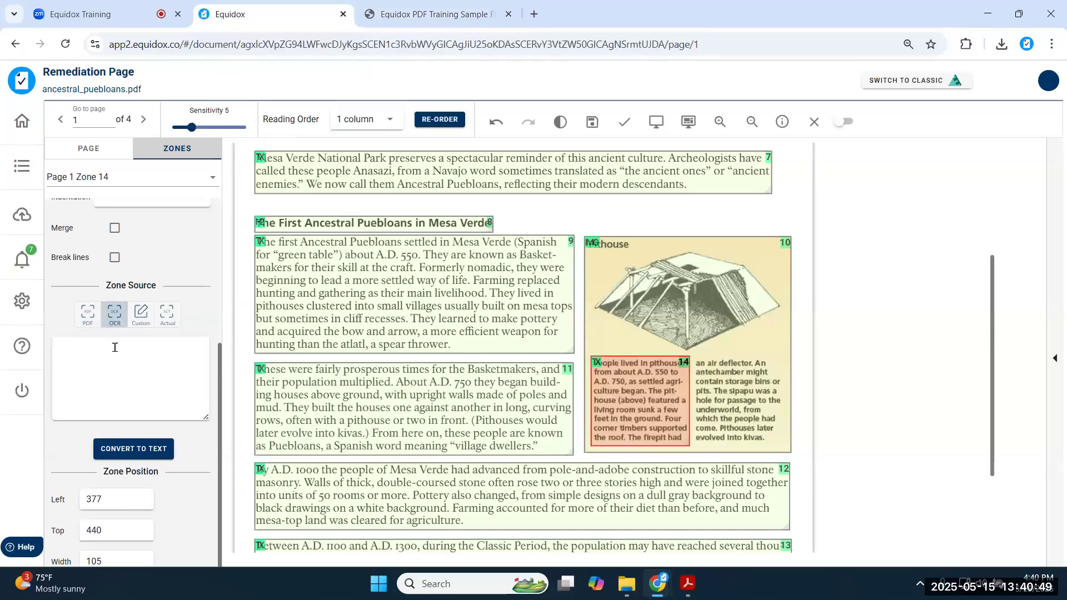
left_click(137, 455)
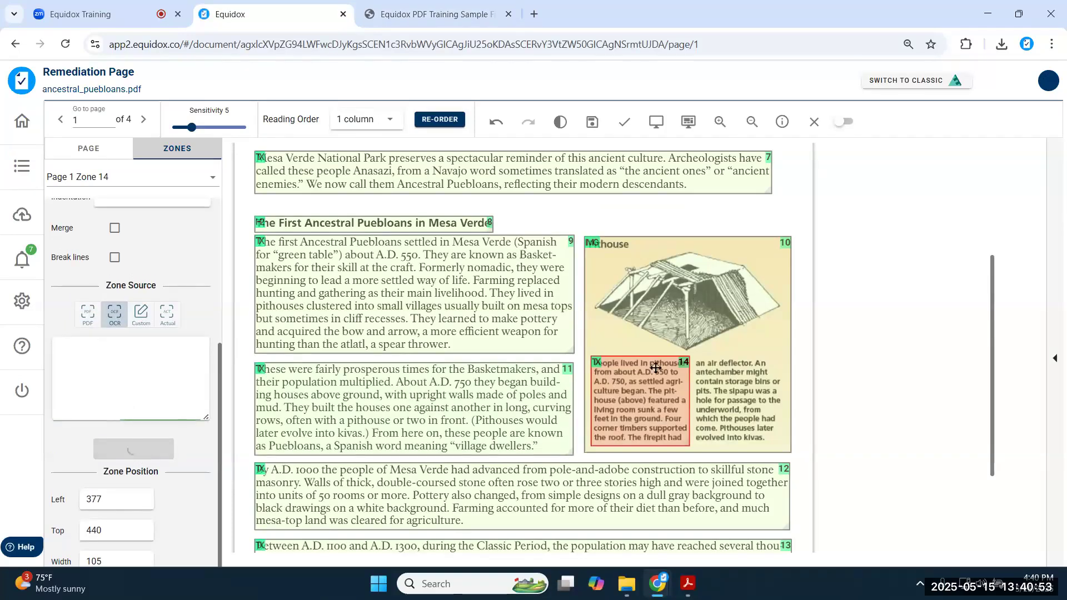
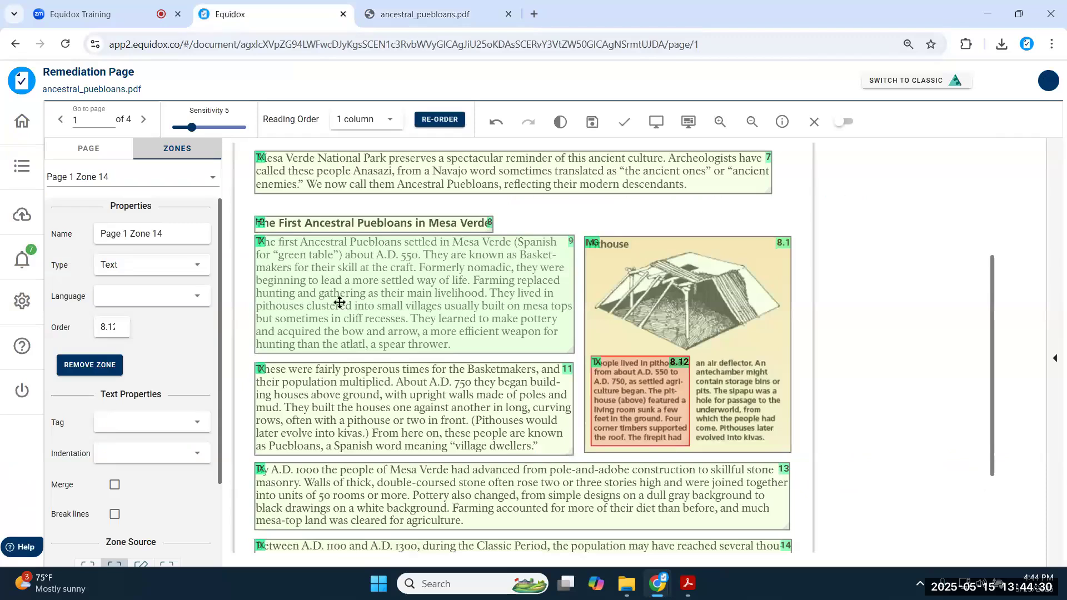
- Save page 1's zone edits, show the page thumbnails, then close page editing
left_click(587, 127)
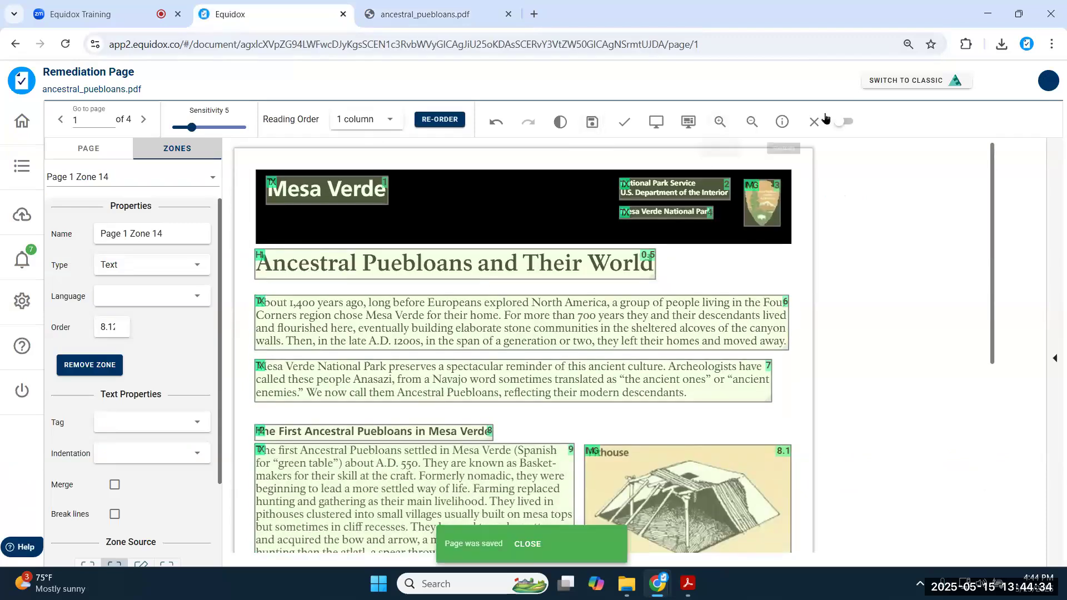
left_click(1052, 241)
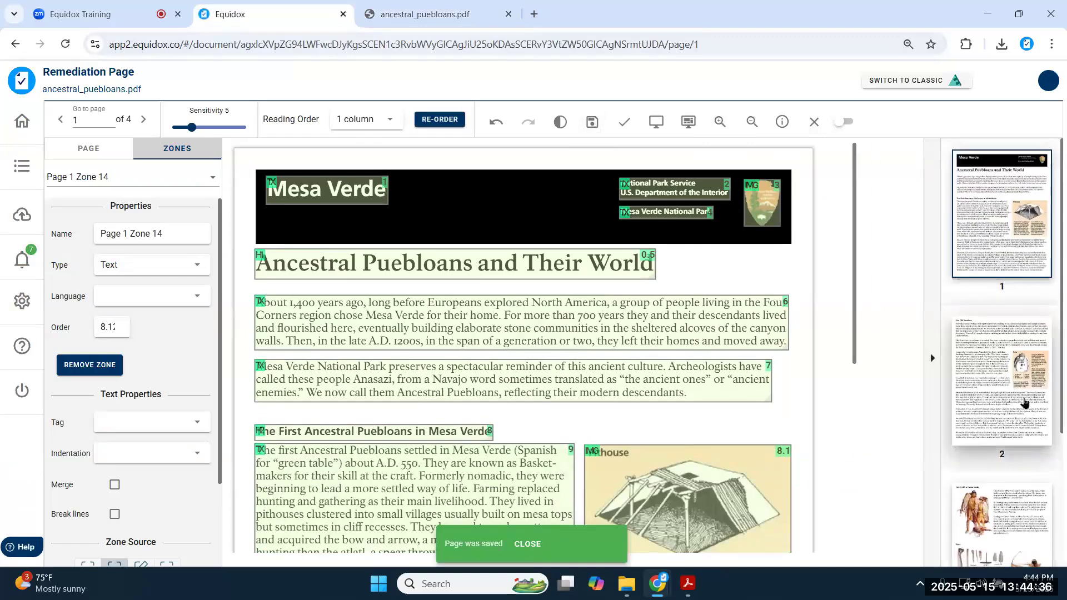
scroll(1025, 409, "down", 5)
scroll(1014, 445, "up", 5)
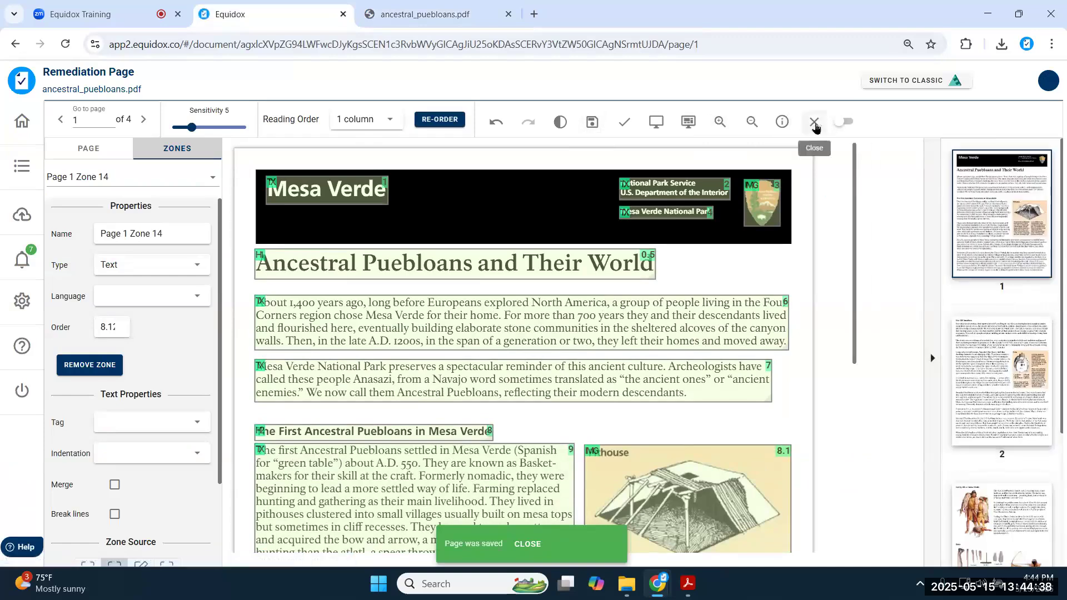
left_click(814, 123)
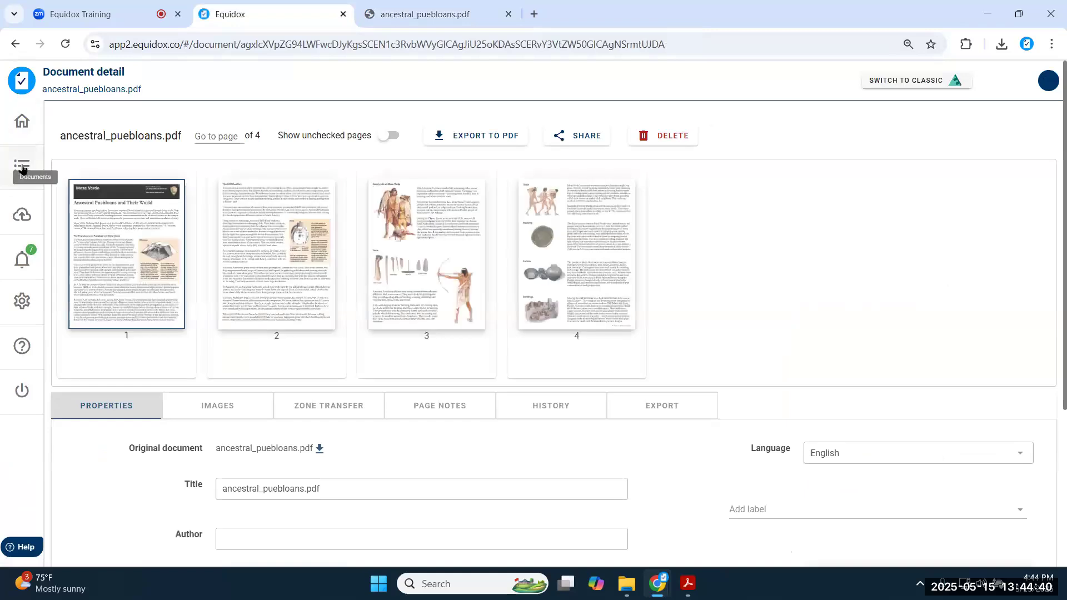
- Open page 1 of the List Examples document and zoom in on it
left_click(22, 166)
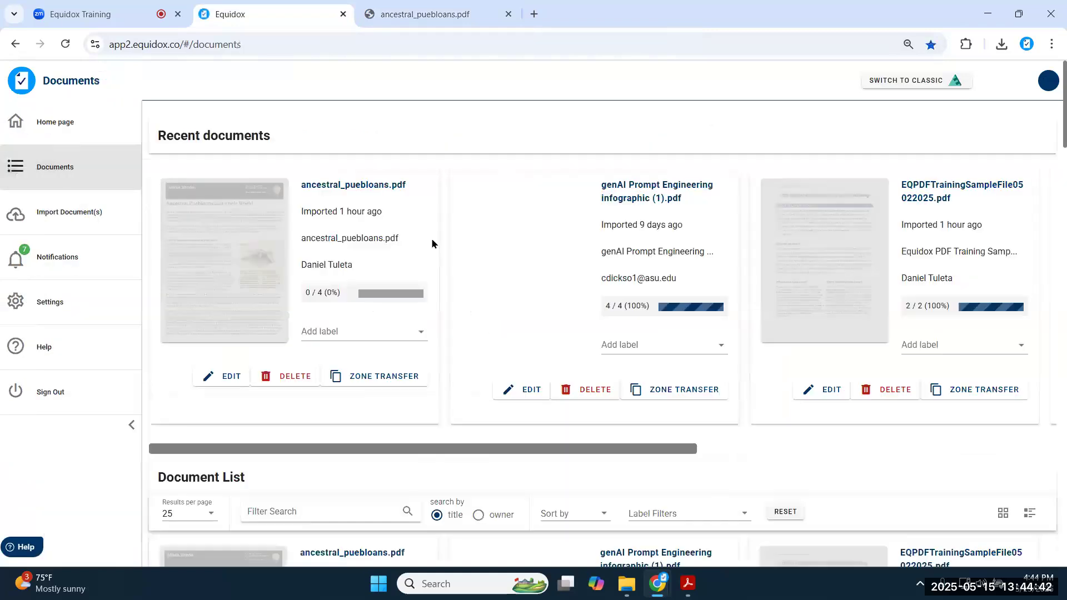
scroll(432, 245, "down", 5)
scroll(431, 255, "down", 8)
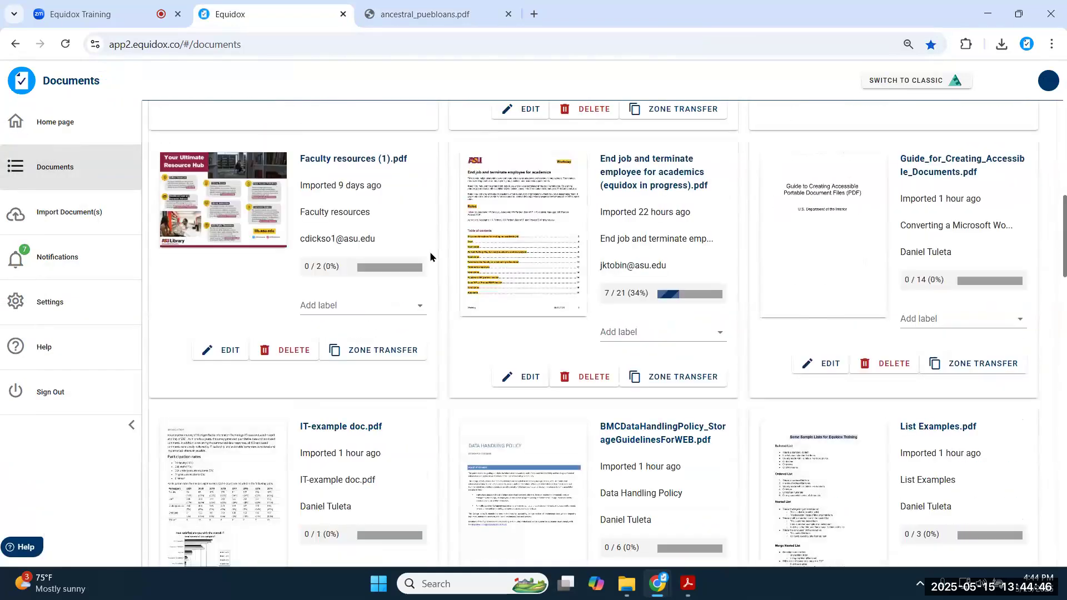
scroll(431, 256, "down", 5)
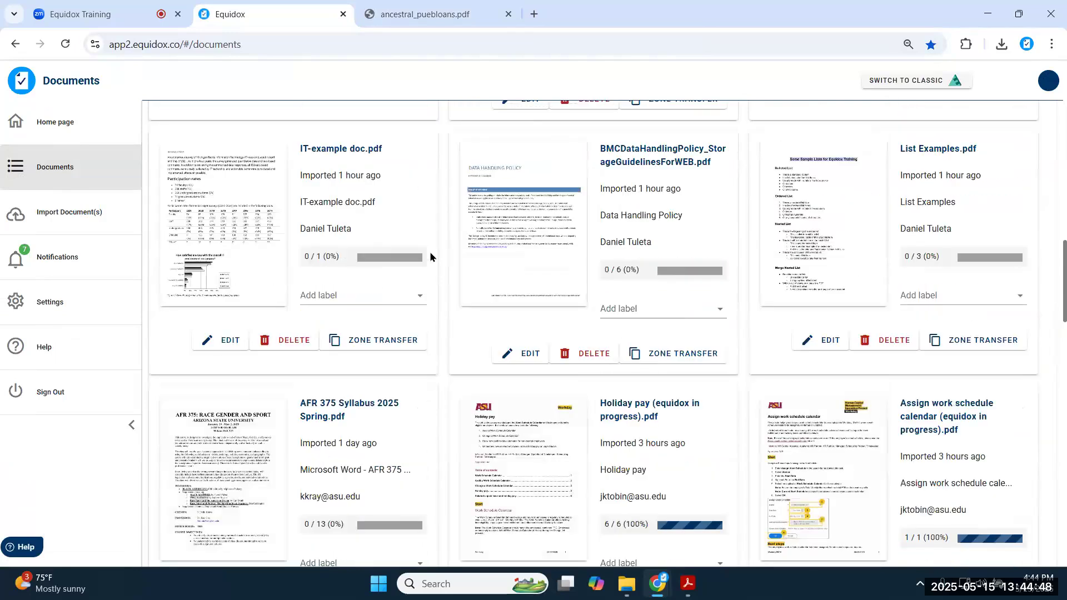
left_click(820, 220)
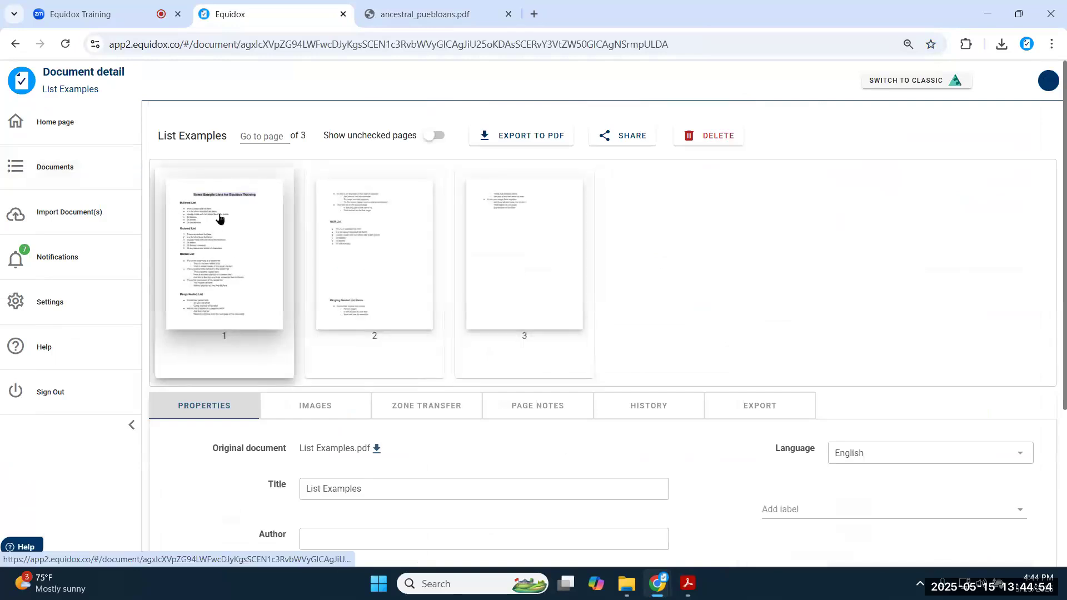
left_click(253, 243)
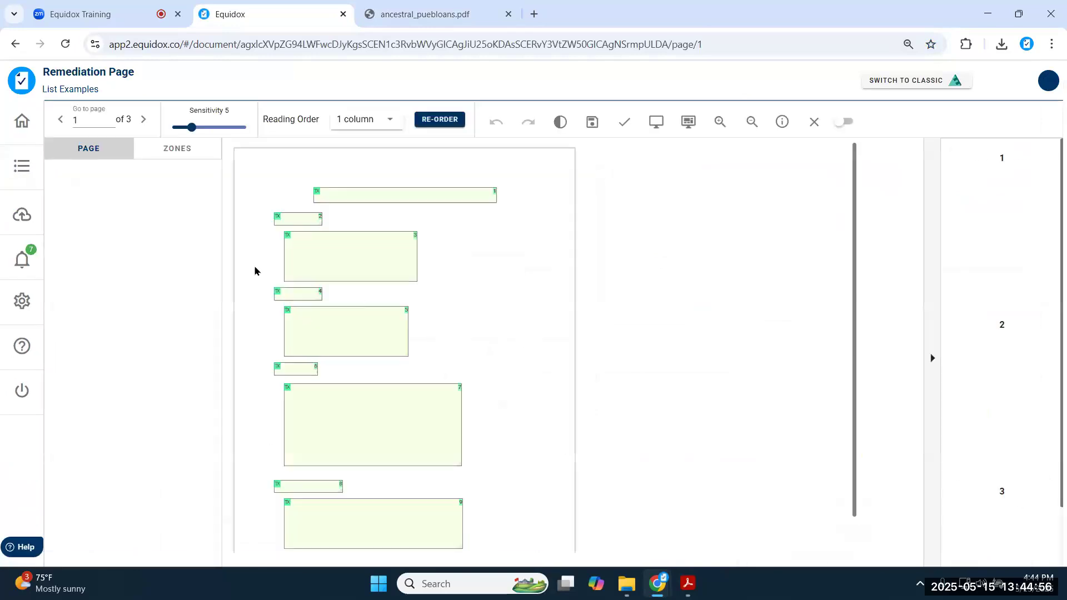
left_click(721, 122)
left_click(721, 122)
left_click(721, 122)
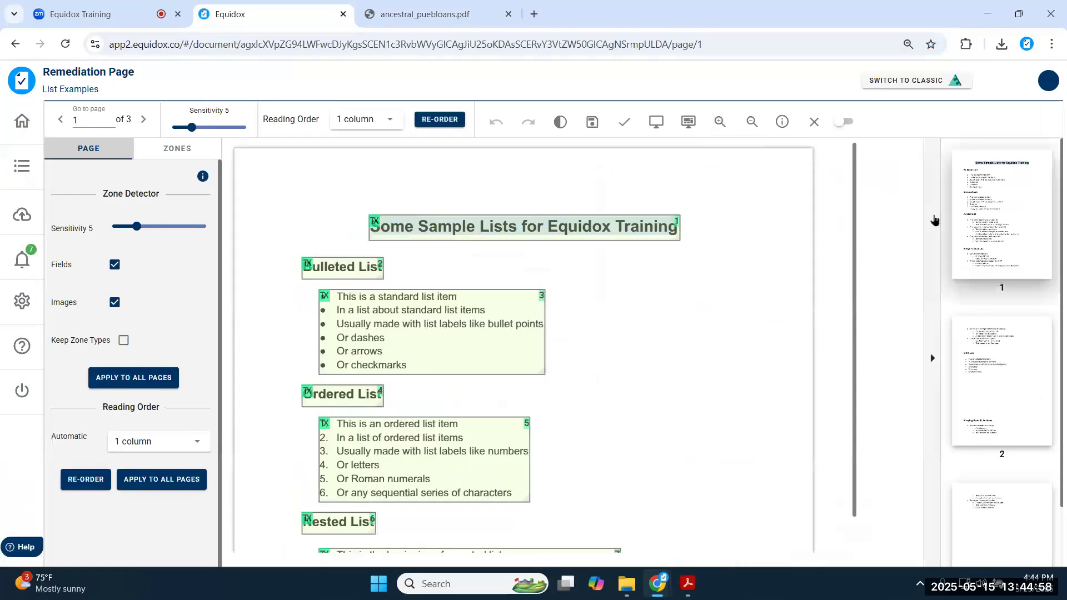
left_click(934, 220)
- Make the title heading level 1 and Bulleted, Ordered, Nested and Merge Nested List titles level 2
left_click(447, 229)
key("1")
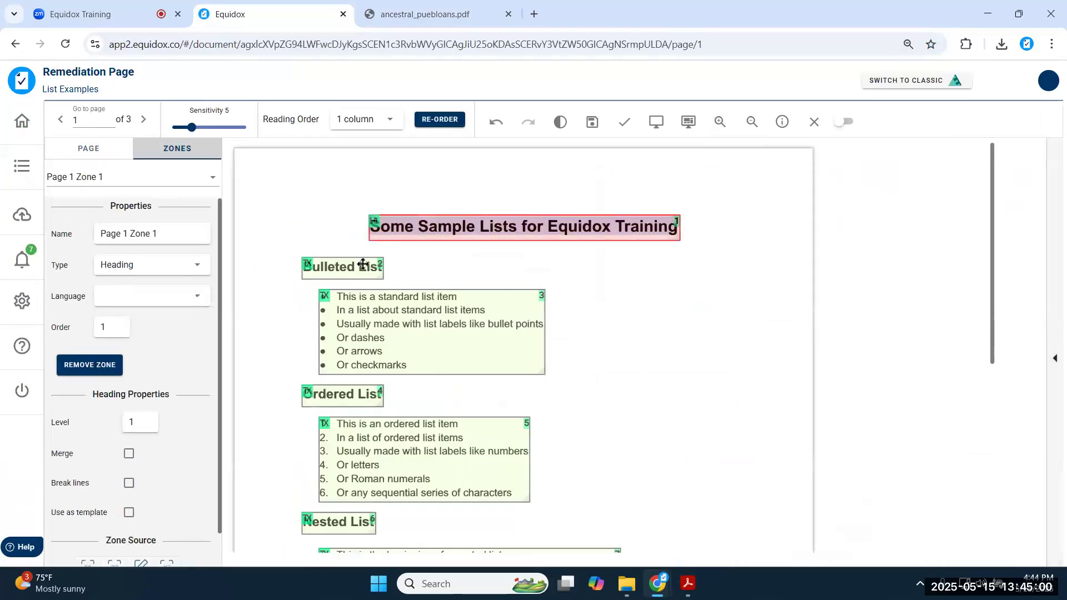
left_click(362, 266)
key("2")
left_click(358, 395)
key("2")
left_click(358, 523)
key("2")
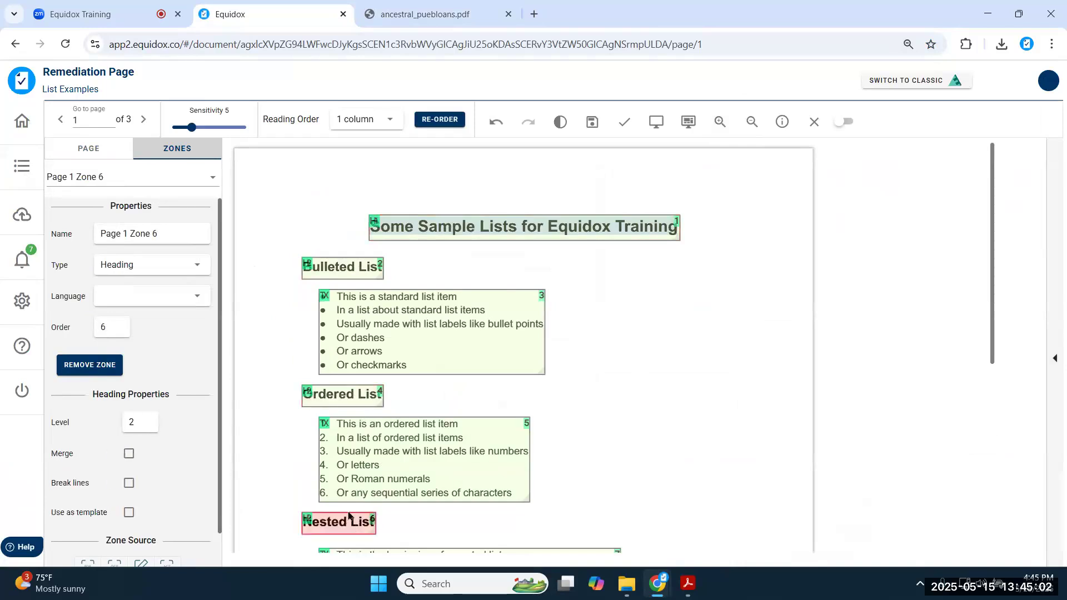
scroll(332, 454, "down", 3)
left_click(358, 514)
key("2")
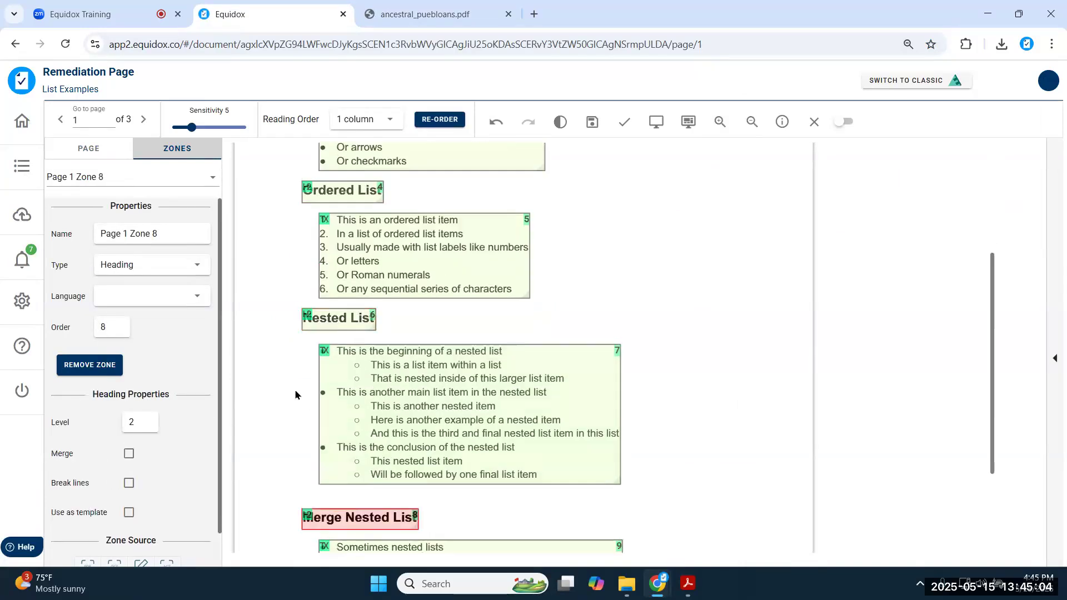
scroll(347, 332, "up", 3)
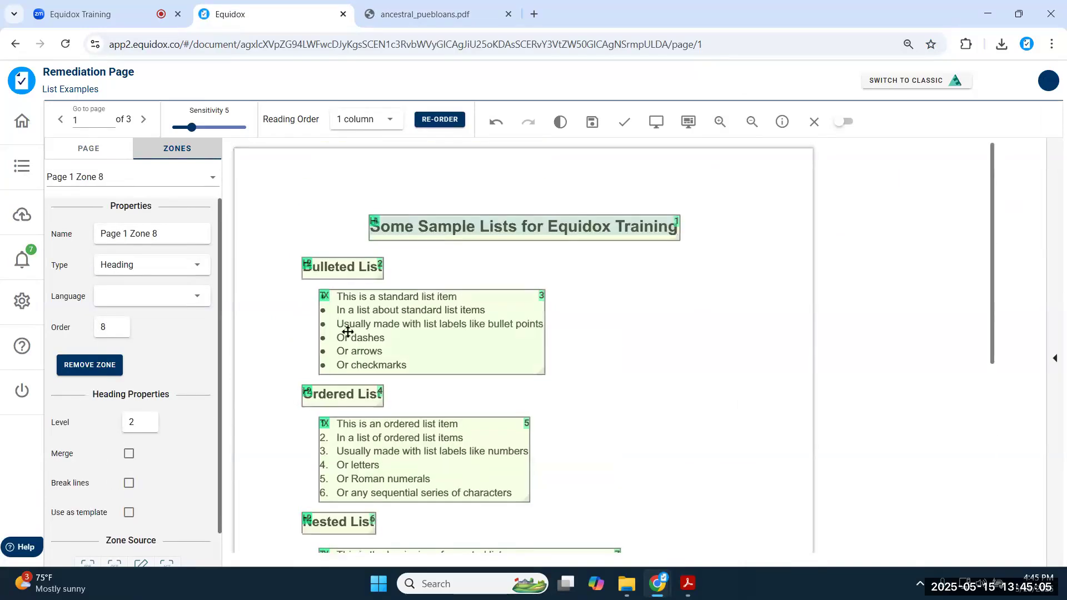
- Preview page 1 and inspect the bulleted and ordered lists, which render as run-on lines
left_click(657, 121)
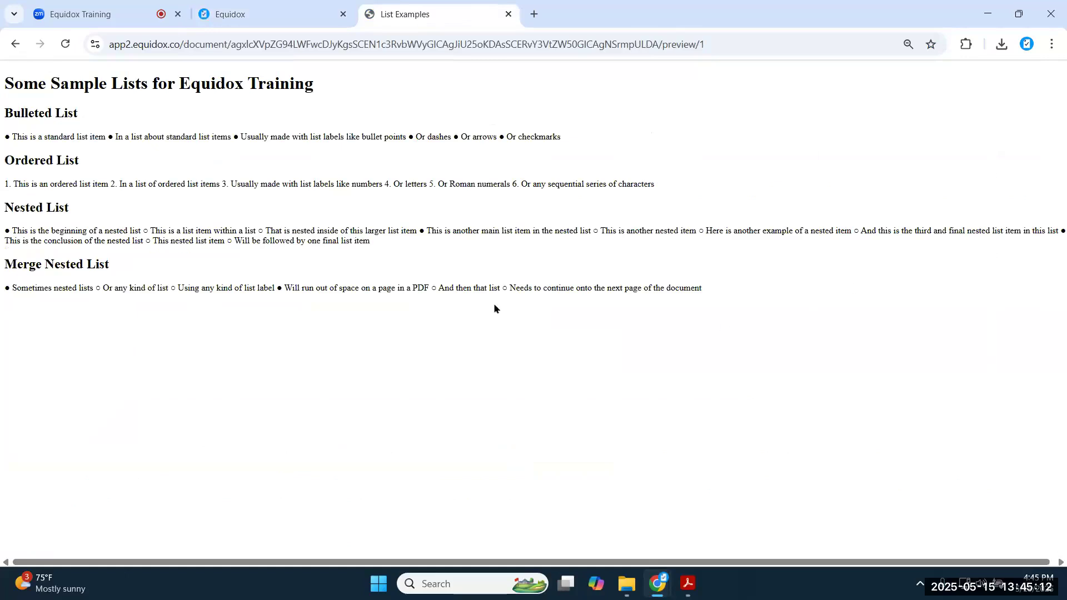
triple_click(164, 138)
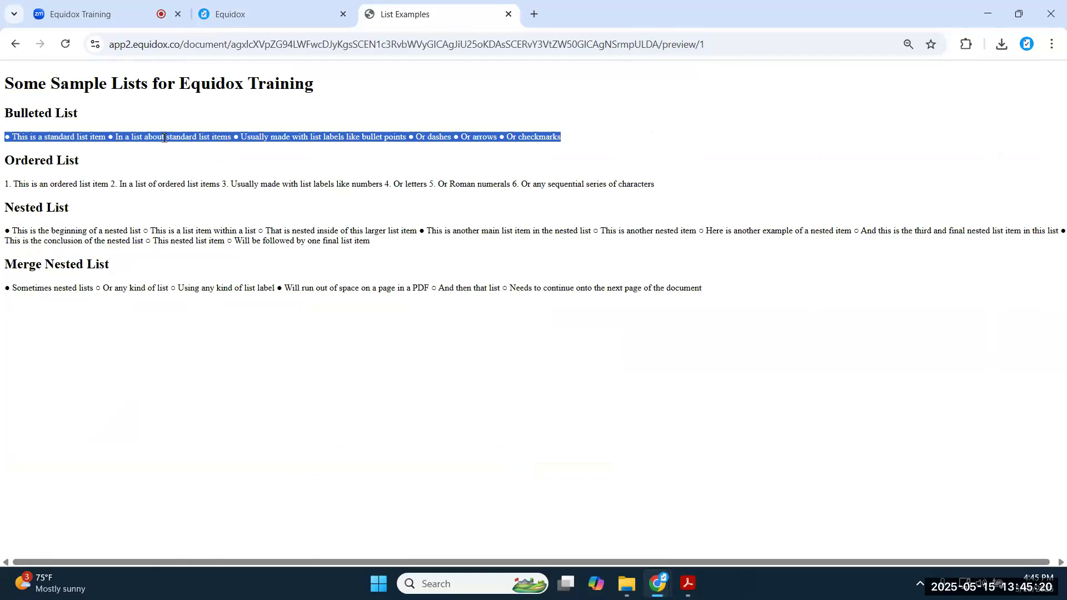
triple_click(178, 185)
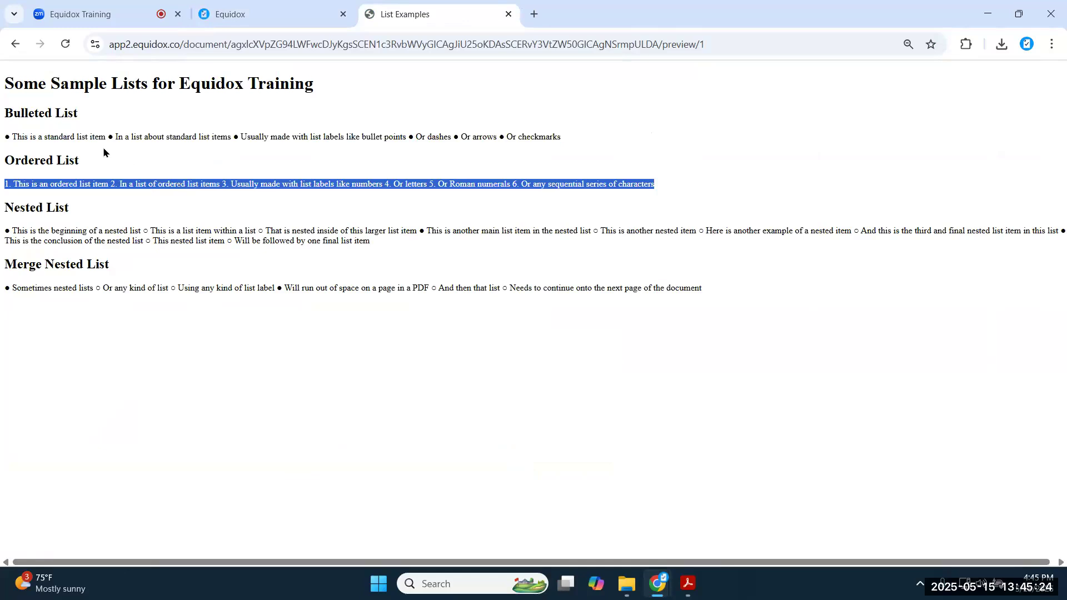
triple_click(20, 139)
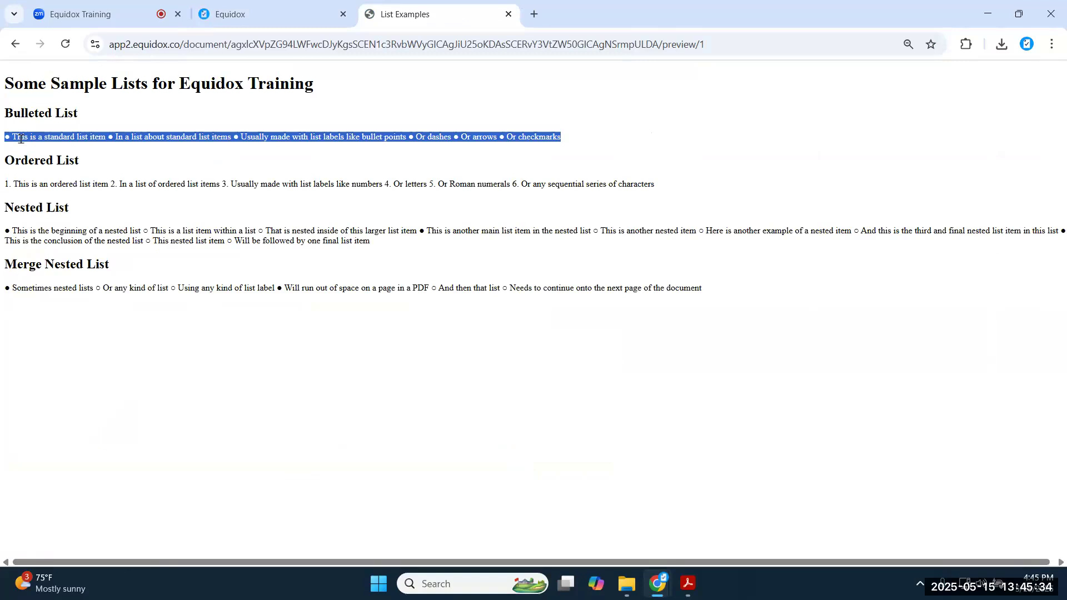
left_click(250, 14)
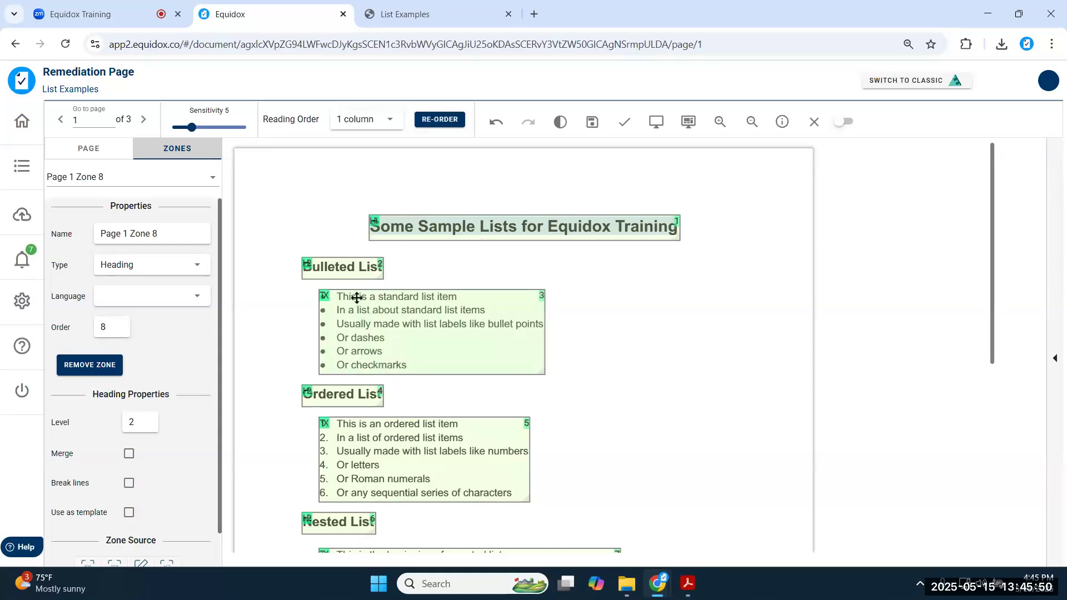
left_click(398, 14)
left_click(308, 143)
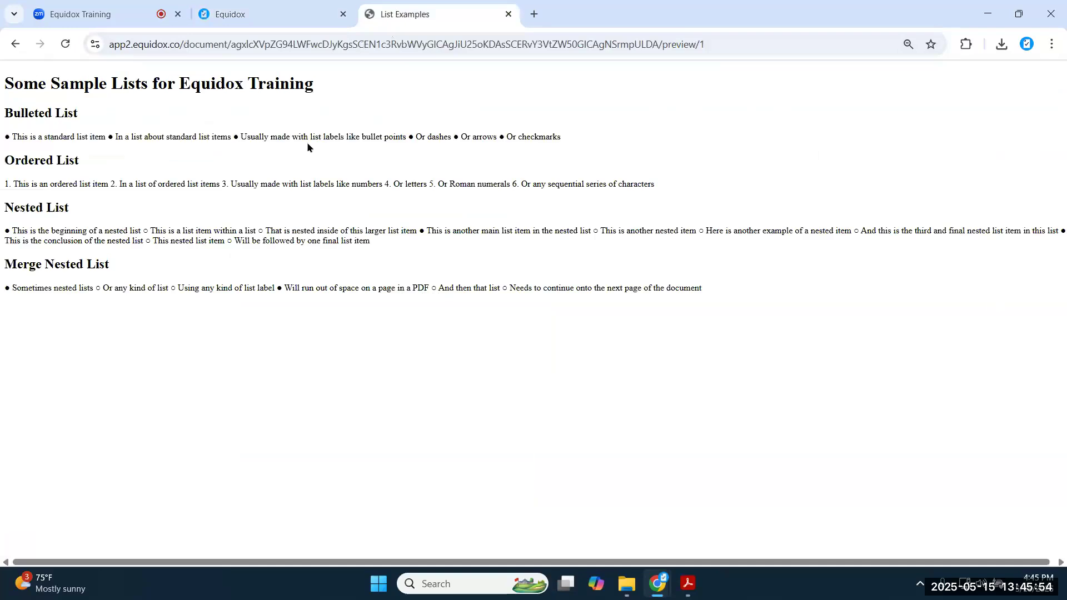
- Make the bulleted list zone a list with detection sensitivity 1, splitting it into six items
left_click(242, 14)
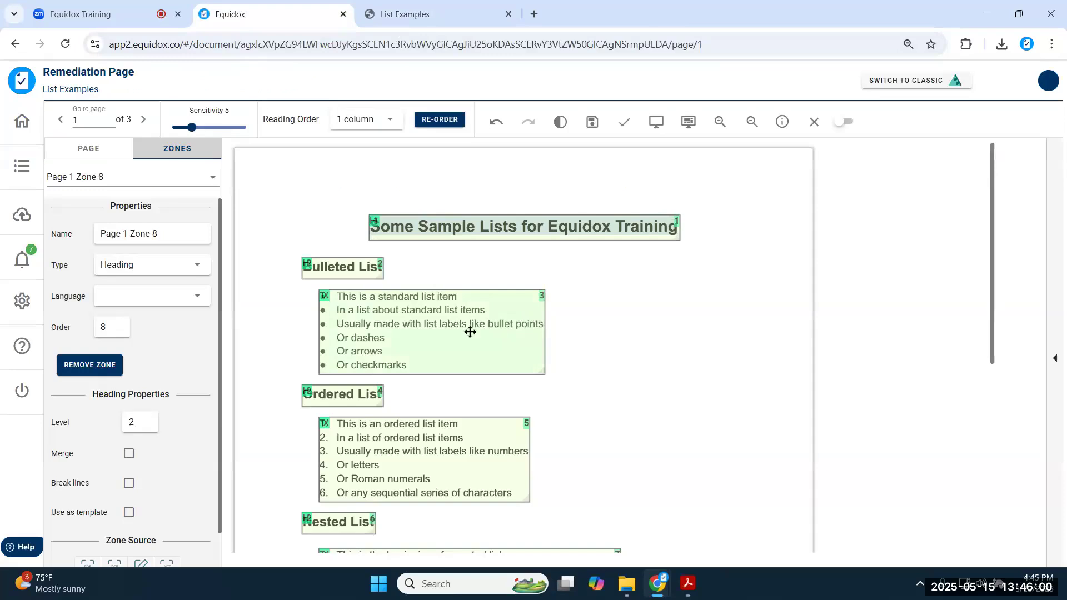
left_click(439, 333)
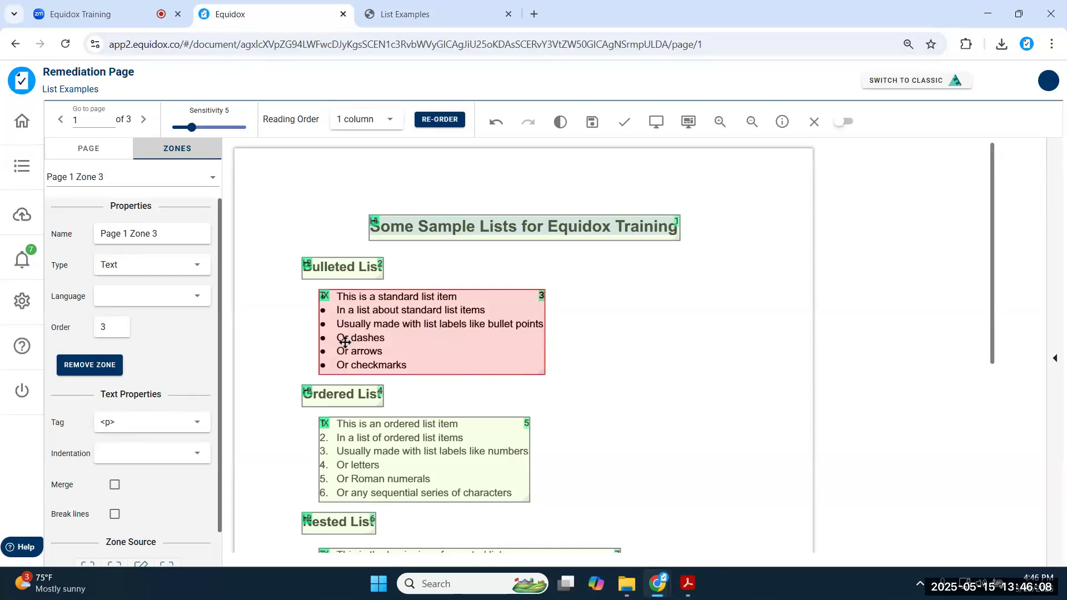
key("l")
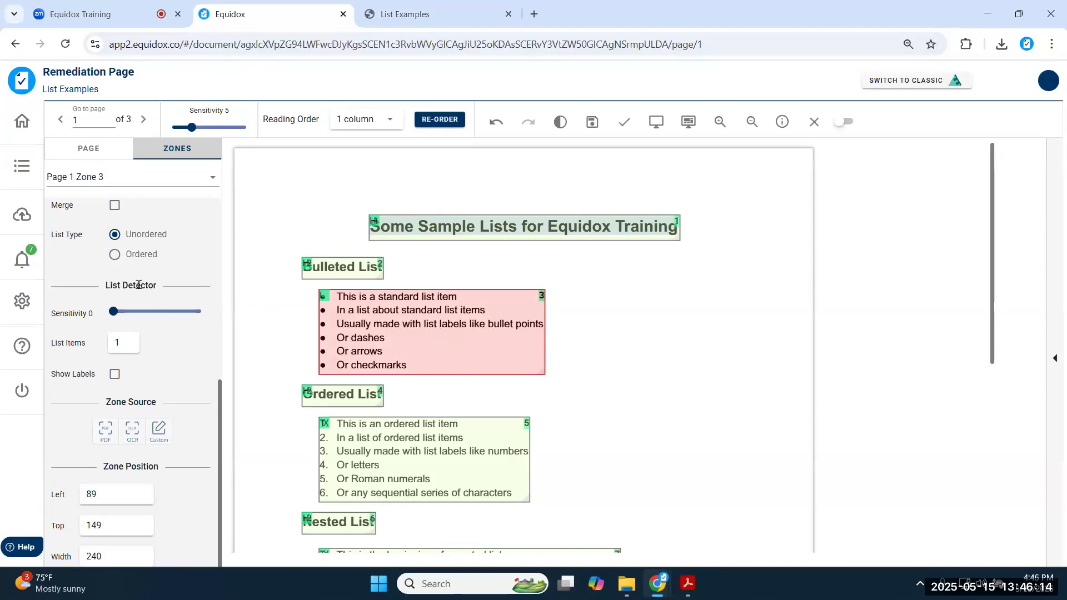
left_click_drag(114, 313, 124, 316)
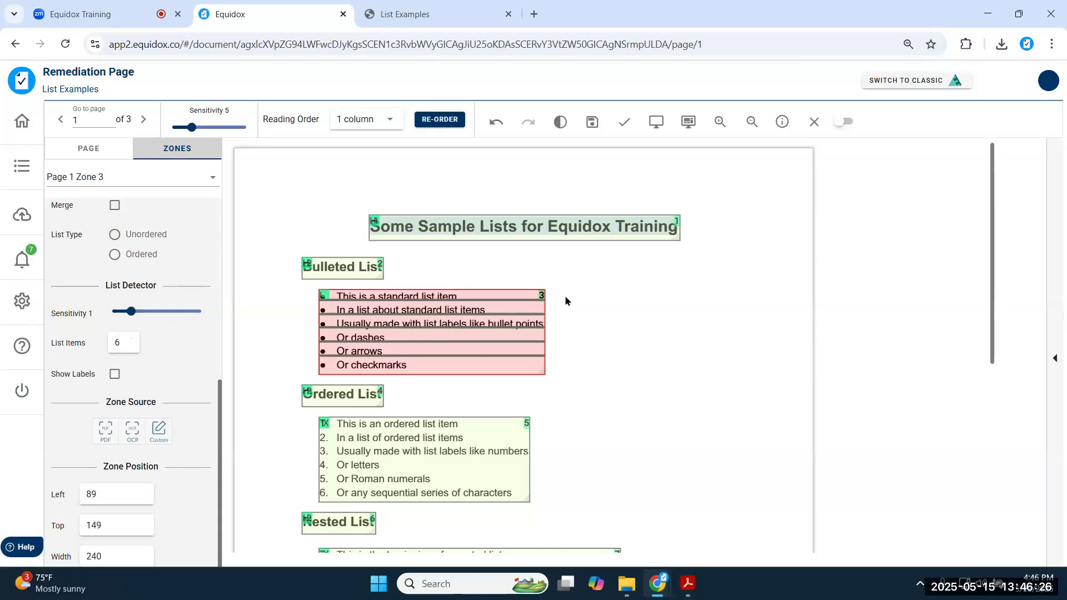
left_click(650, 122)
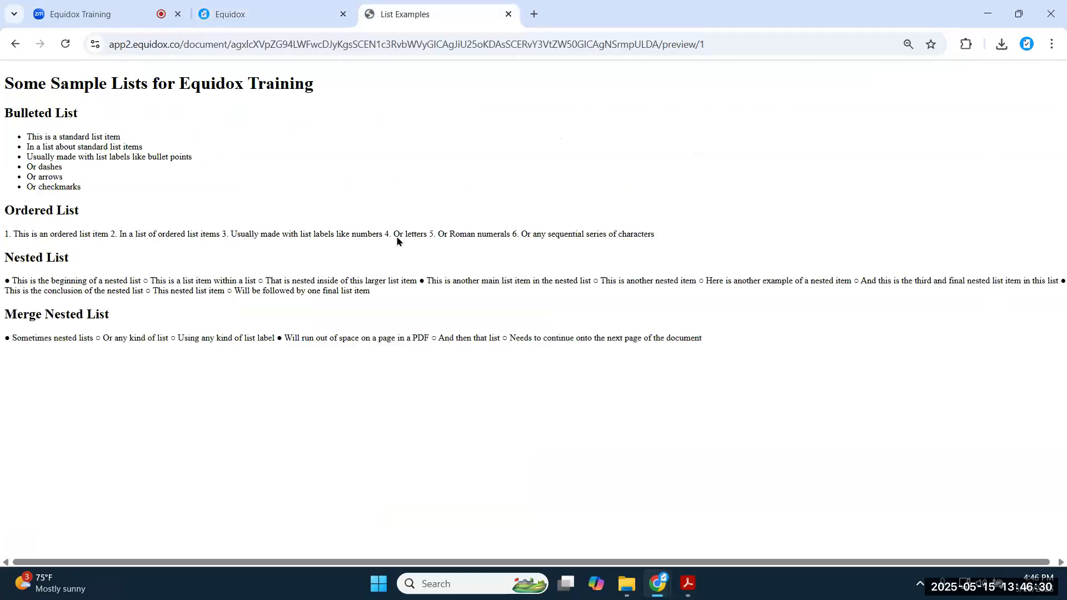
left_click_drag(25, 139, 89, 191)
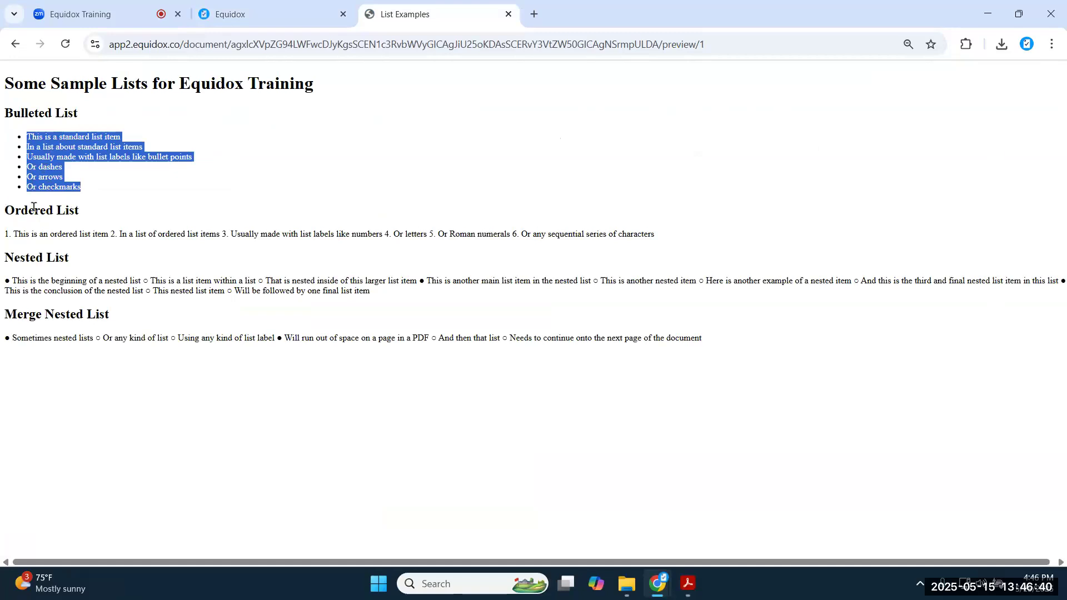
left_click(208, 17)
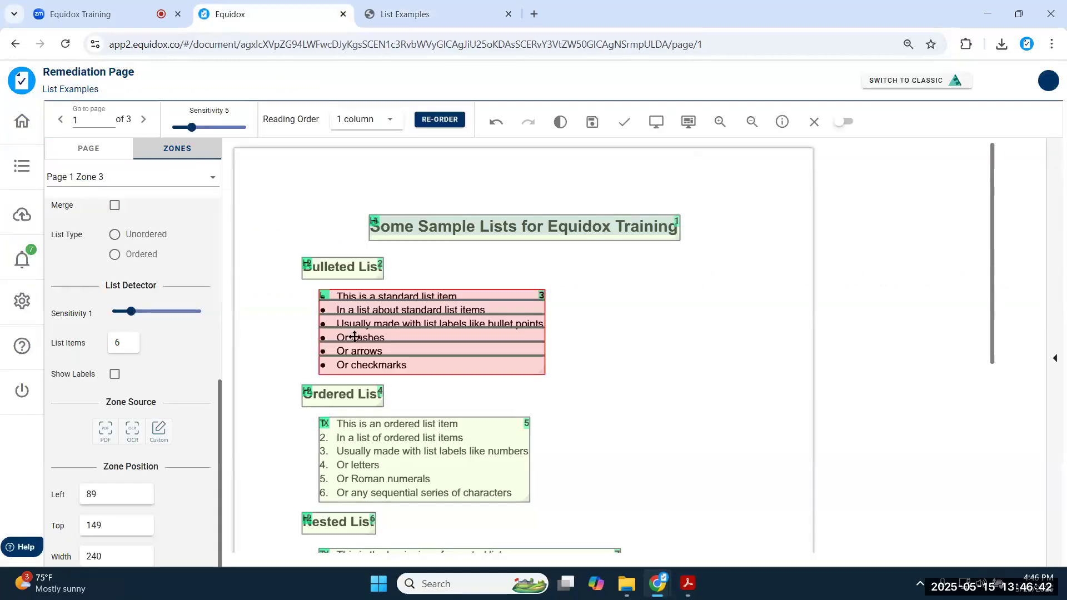
- Turn the Ordered List zone into a list with detection sensitivity 1, giving six items
left_click(411, 444)
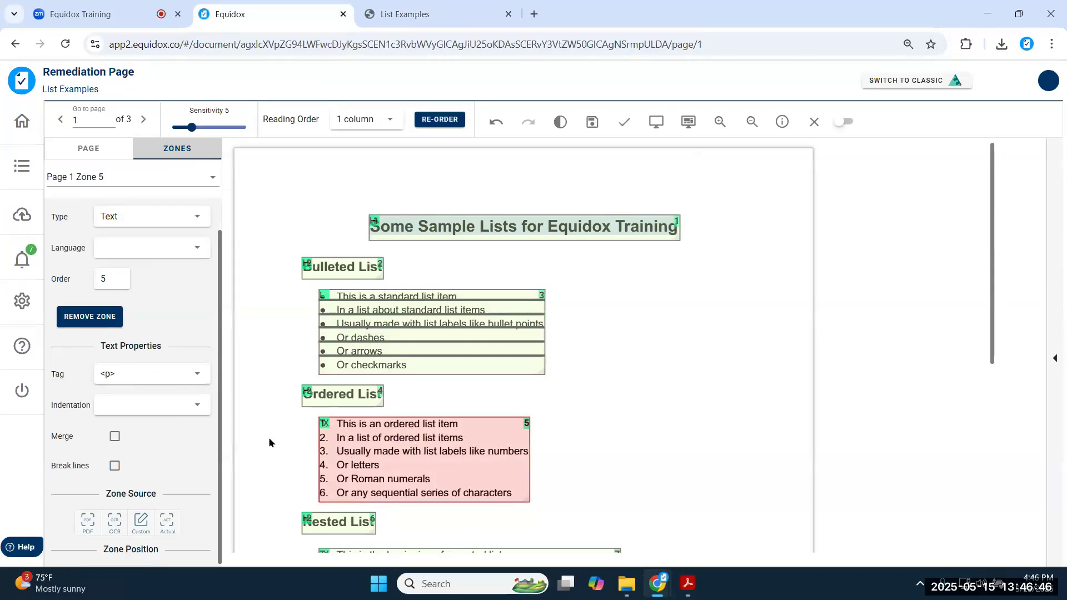
scroll(268, 437, "down", 3)
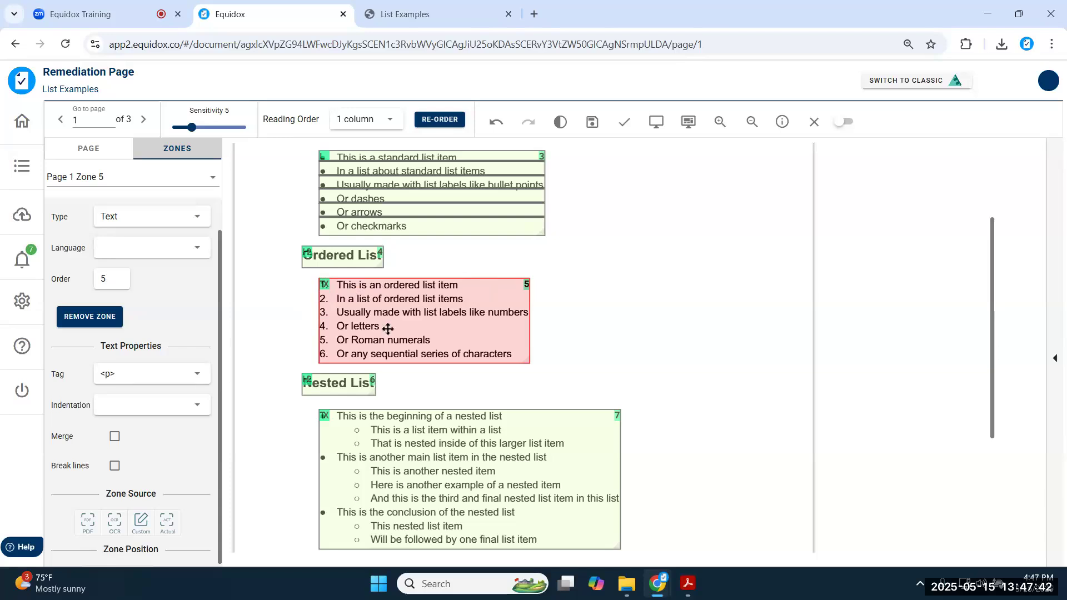
key("l")
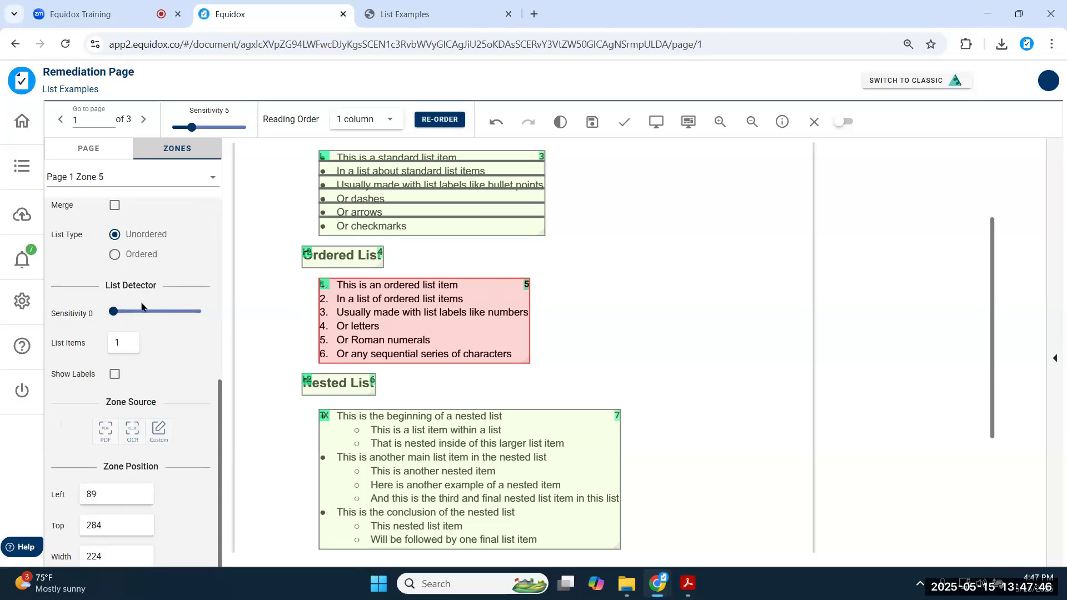
left_click_drag(114, 312, 126, 316)
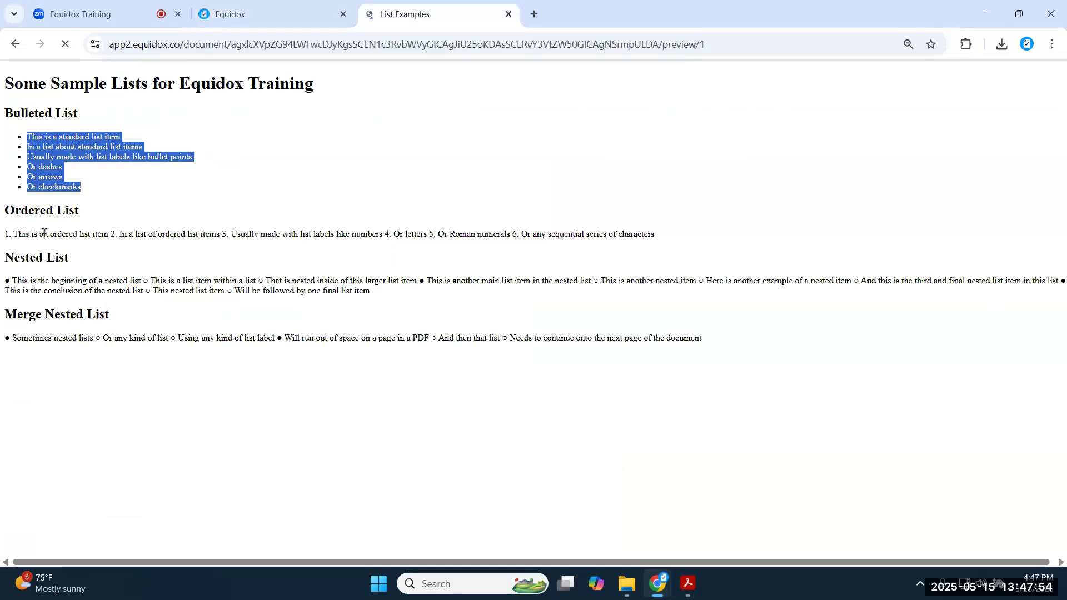
- Inspect the ordered list in the preview, where bullets still carry typed numbers, then return to the editor
left_click_drag(28, 231, 201, 295)
left_click(21, 235)
left_click_drag(27, 234, 34, 264)
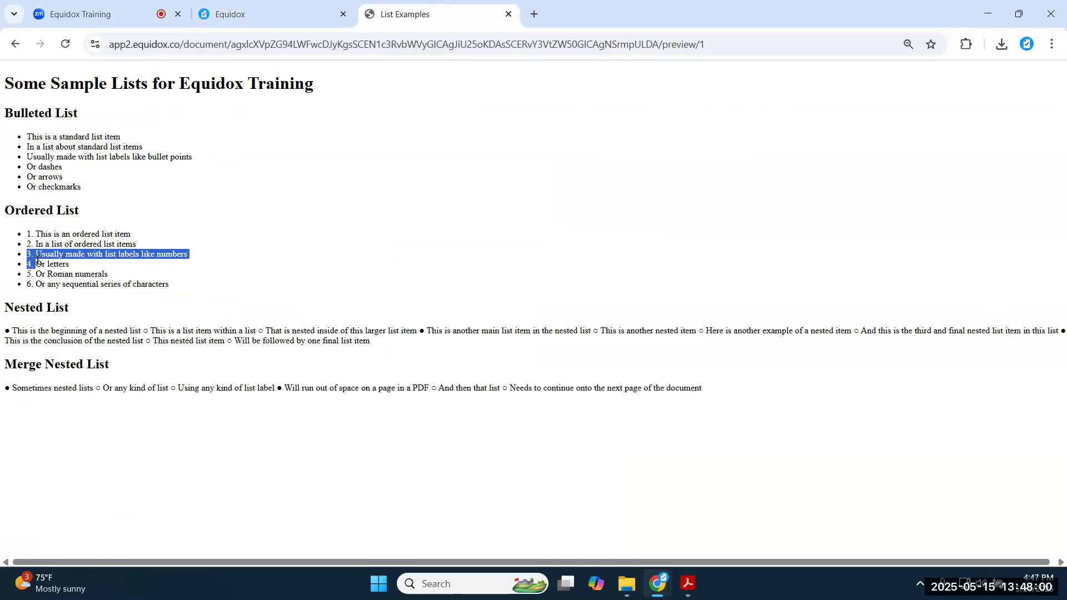
left_click(46, 282)
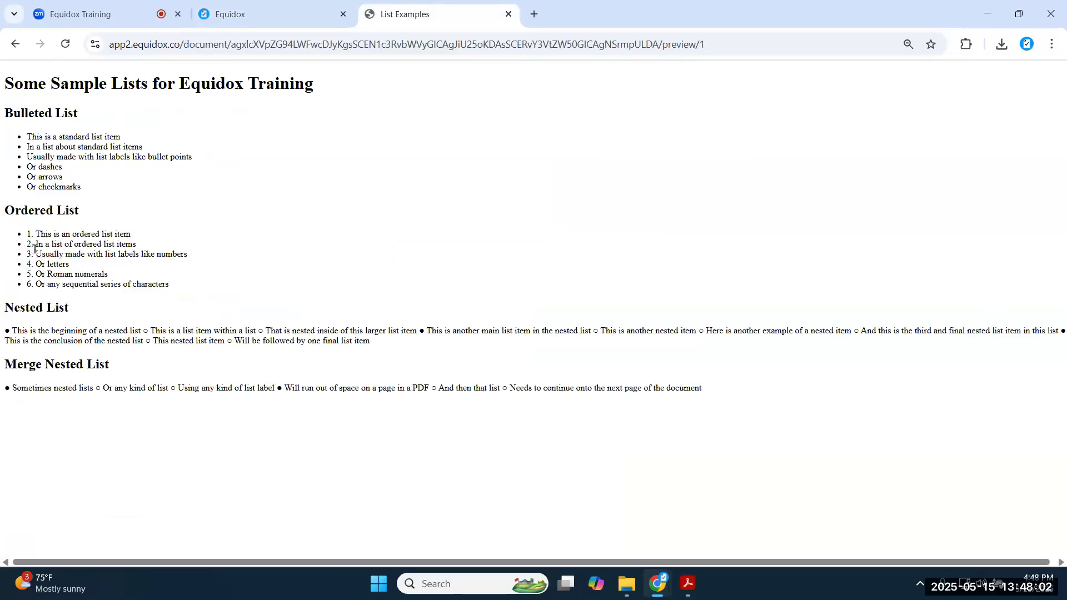
left_click_drag(27, 234, 140, 234)
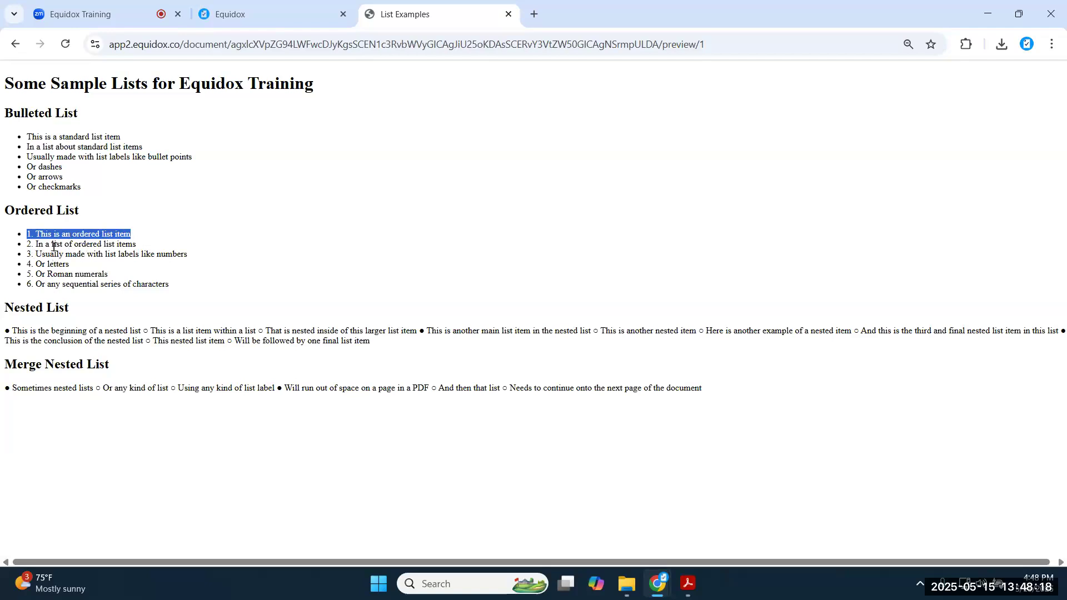
left_click(291, 18)
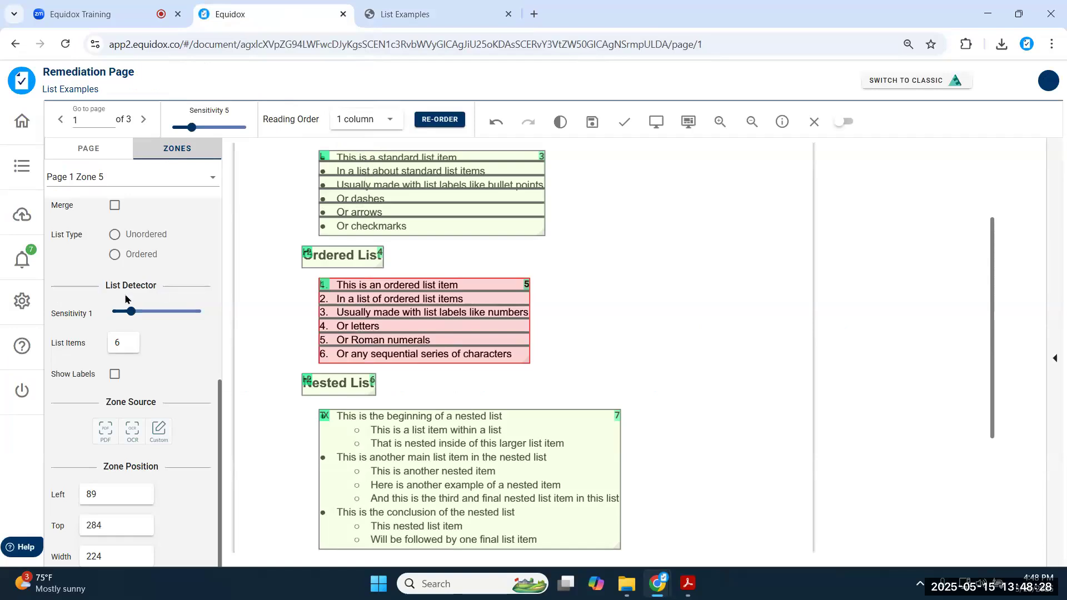
- Set the ordered list zone's sensitivity to 2, list type to Ordered, and style to Numbers
left_click_drag(131, 313, 145, 318)
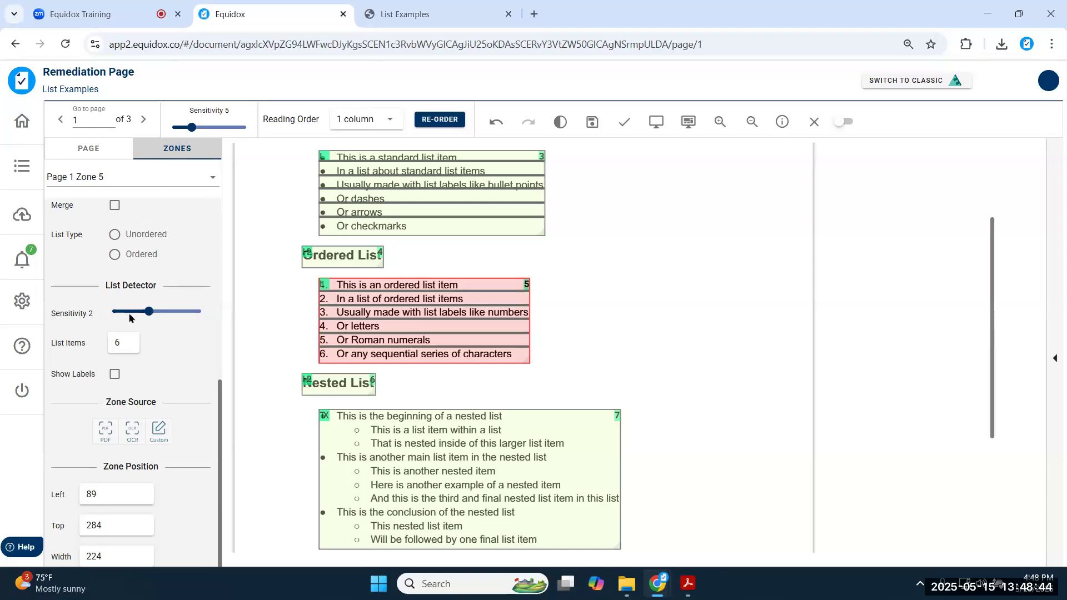
scroll(332, 297, "up", 1)
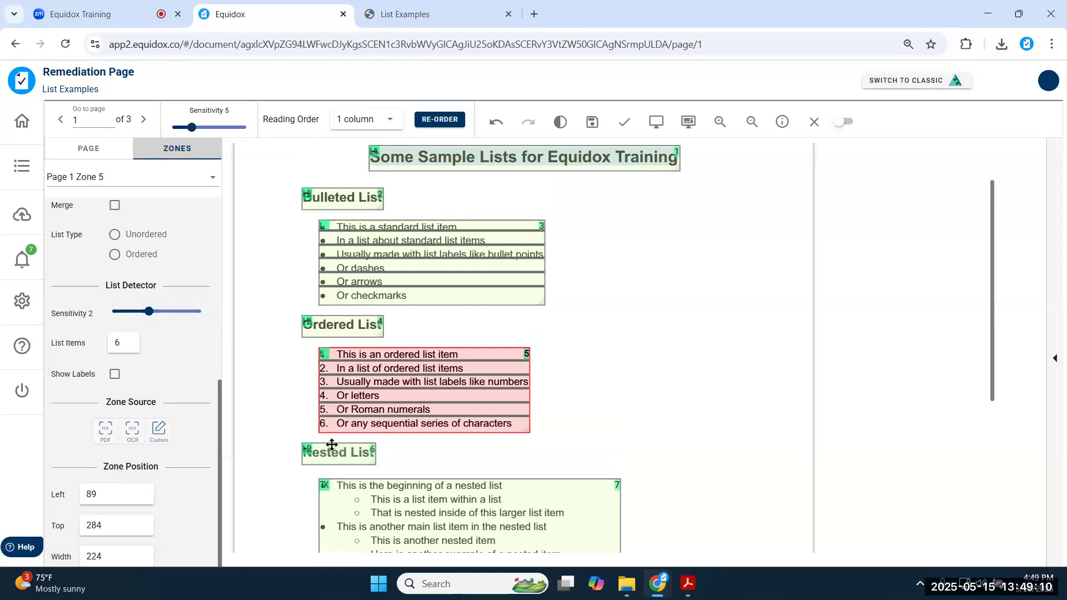
left_click(115, 257)
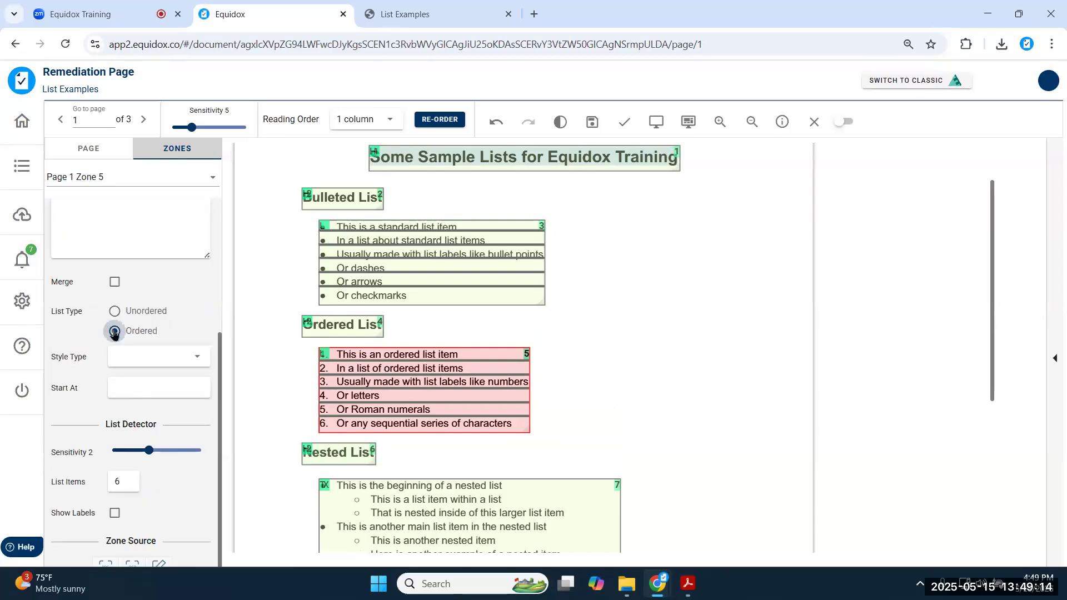
left_click(199, 360)
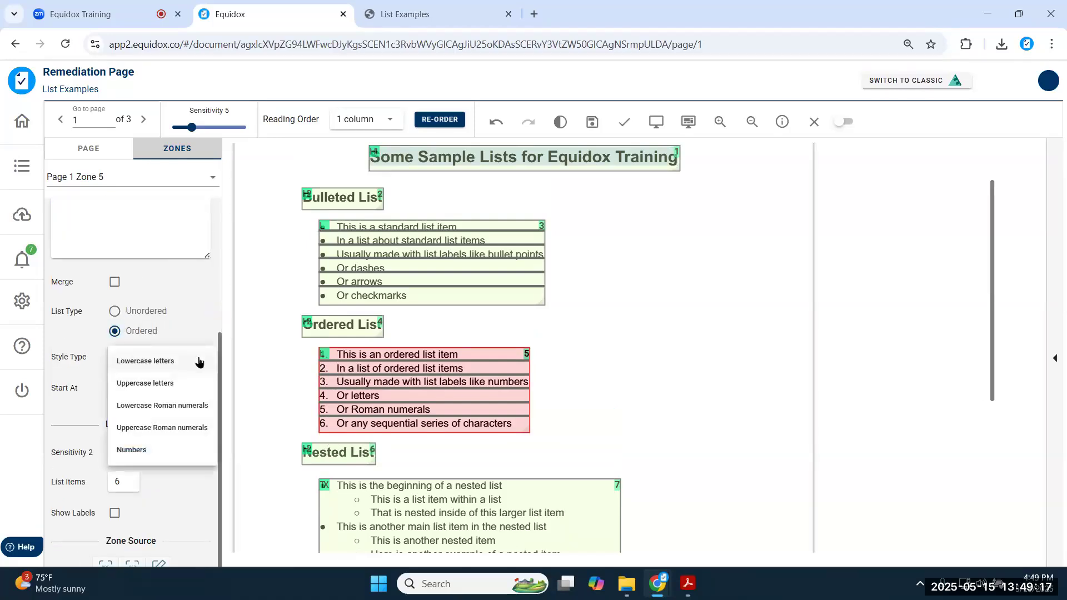
left_click(175, 451)
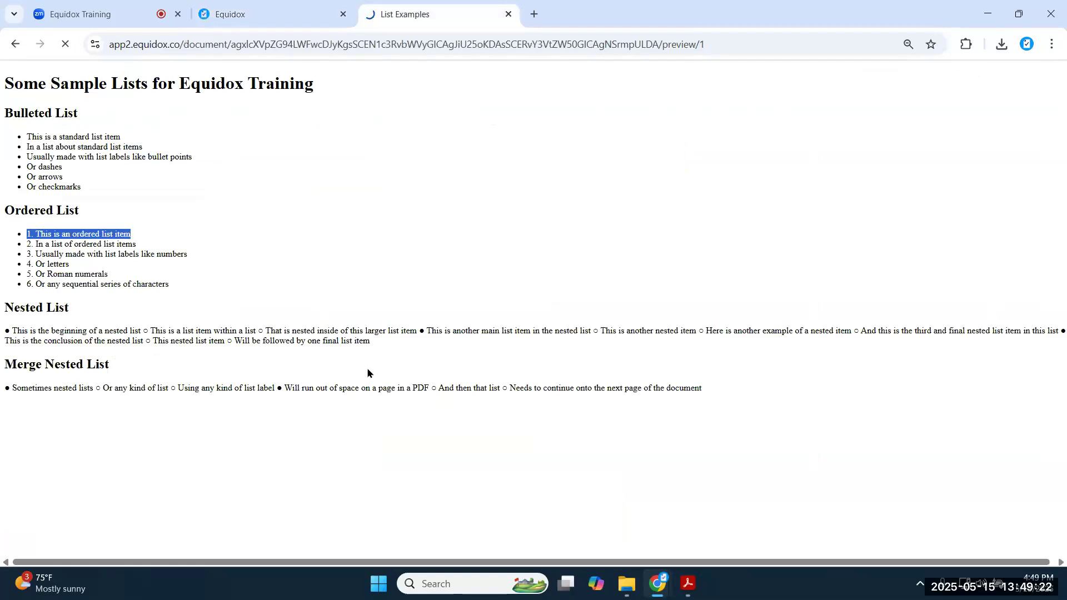
- Confirm in the preview that the ordered list is numbered 1–6, then return to the editor
left_click_drag(24, 234, 186, 287)
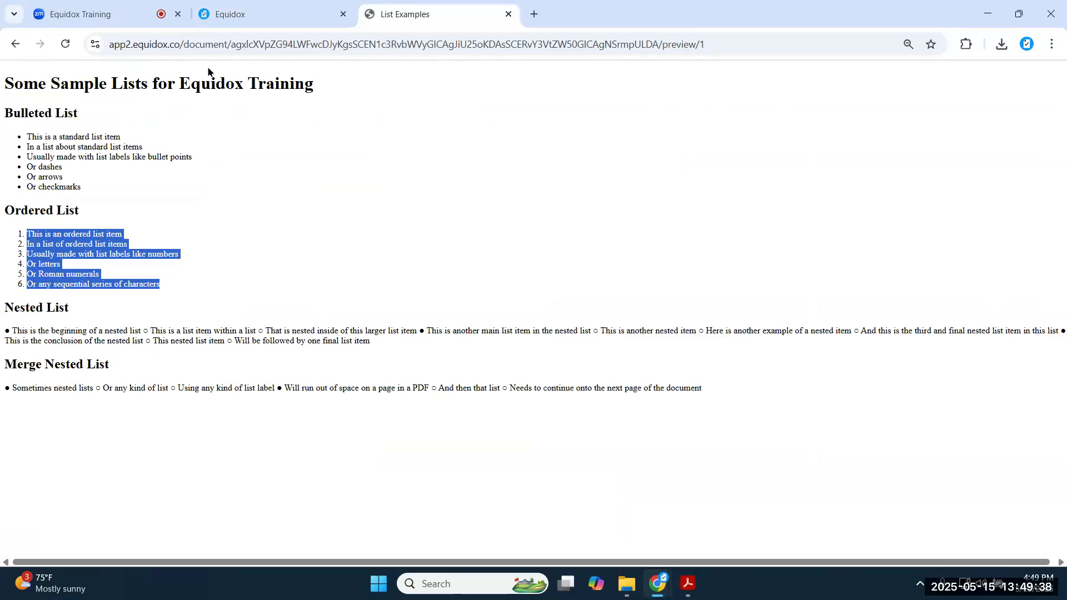
left_click(230, 14)
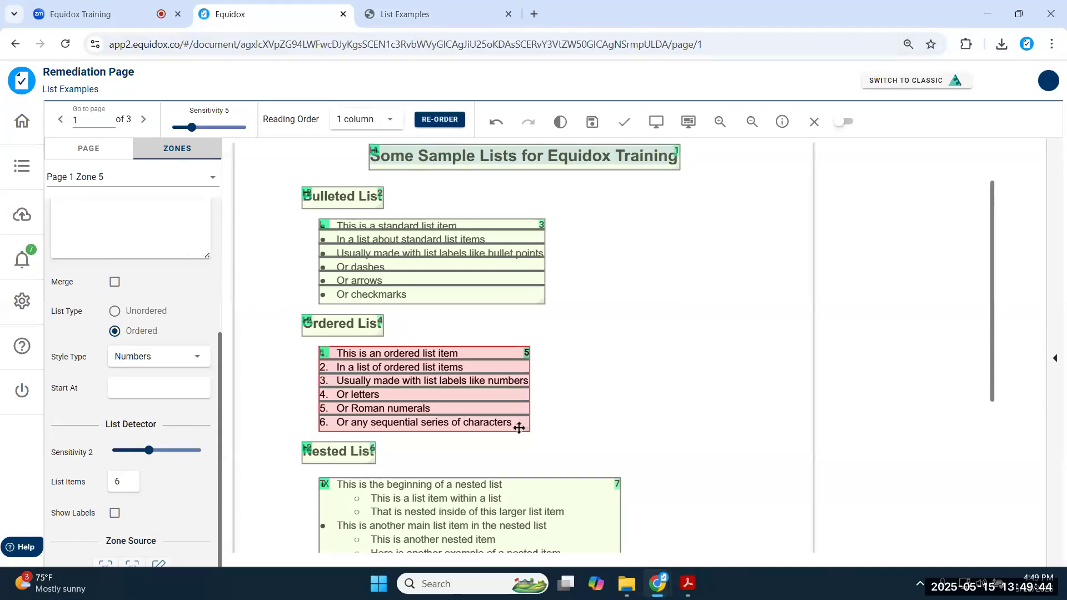
- Make the Nested List zone a list with detection sensitivity 1, yielding 10 items
scroll(533, 431, "down", 1)
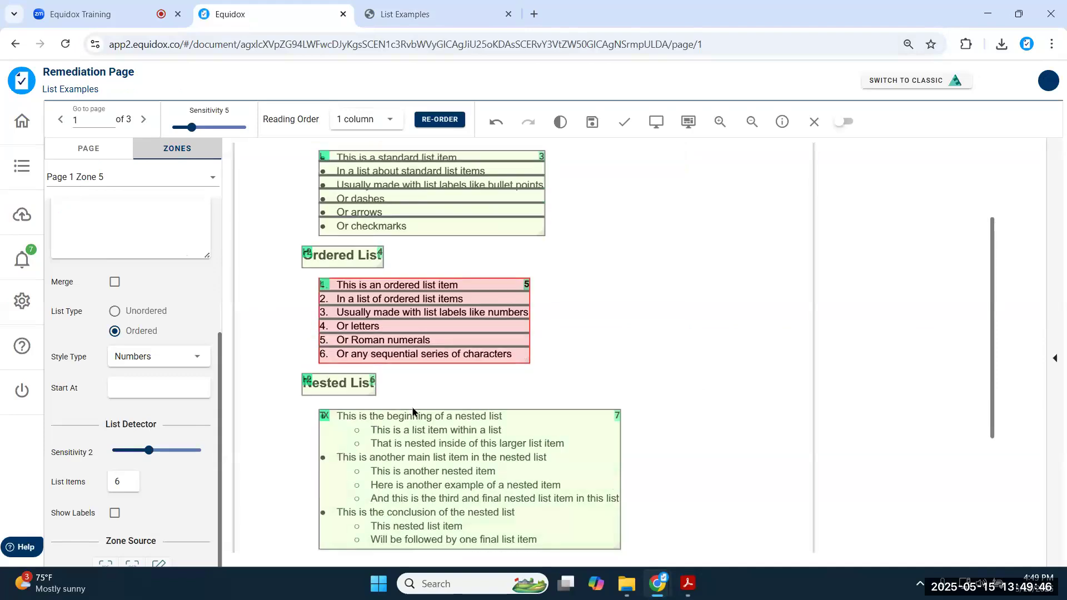
scroll(414, 412, "down", 2)
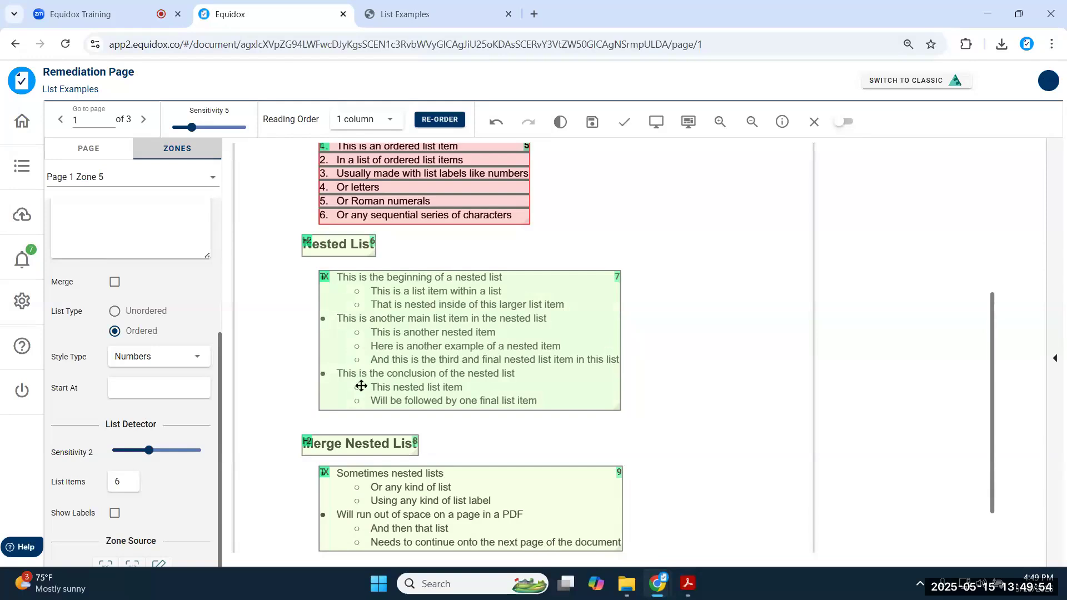
left_click(375, 315)
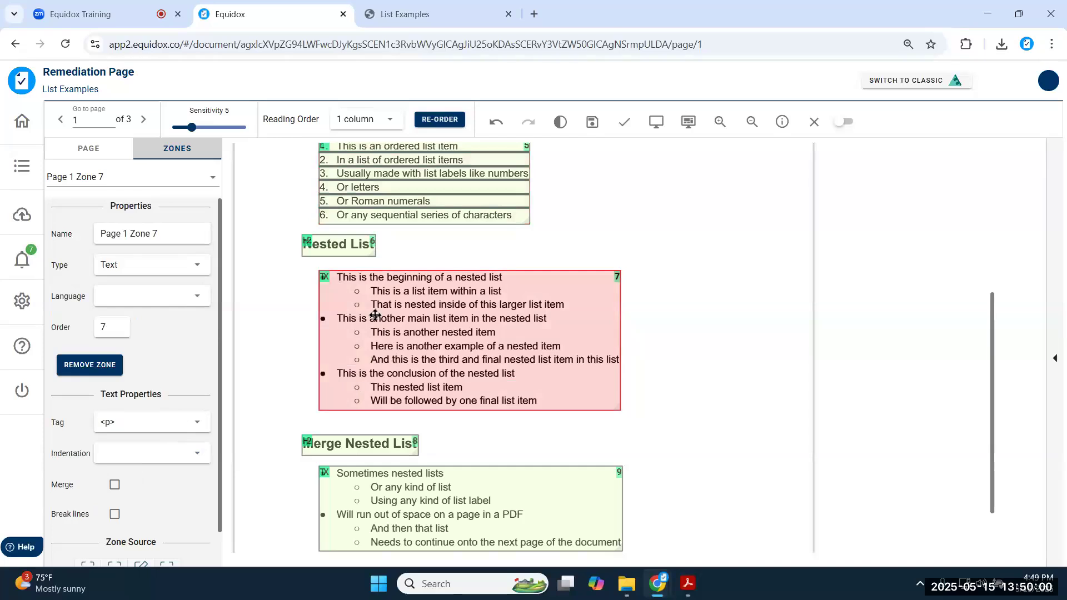
key("l")
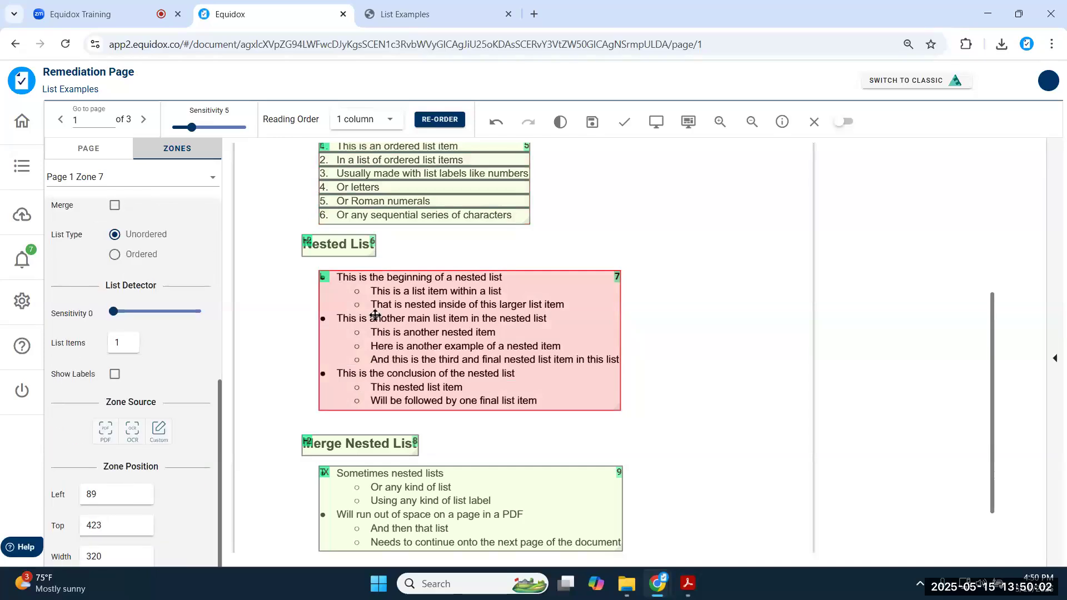
left_click_drag(113, 312, 127, 314)
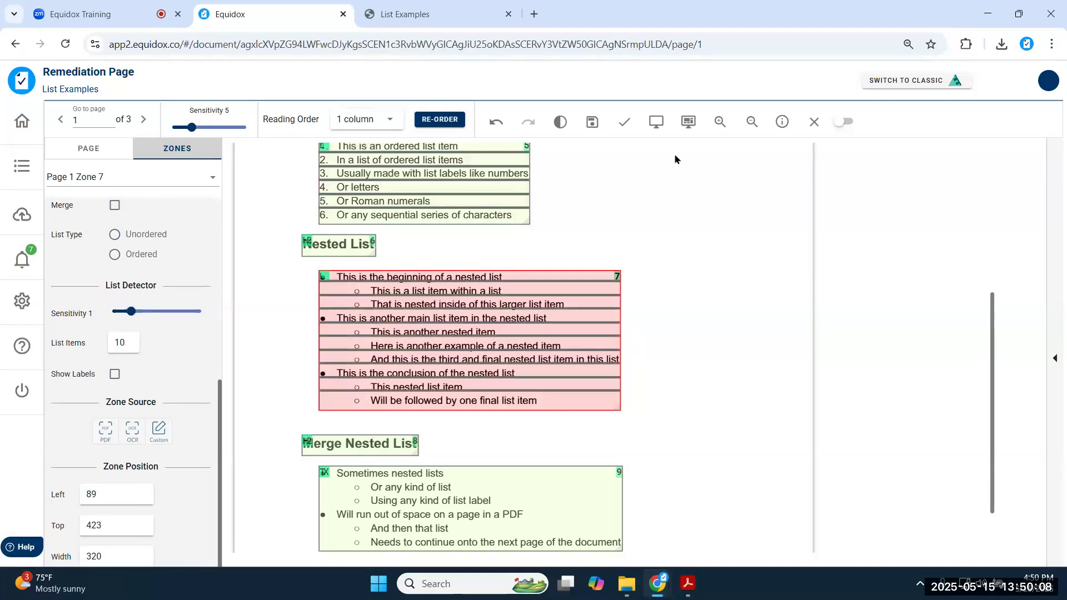
- Preview the page and inspect how the nested list items render
left_click(656, 124)
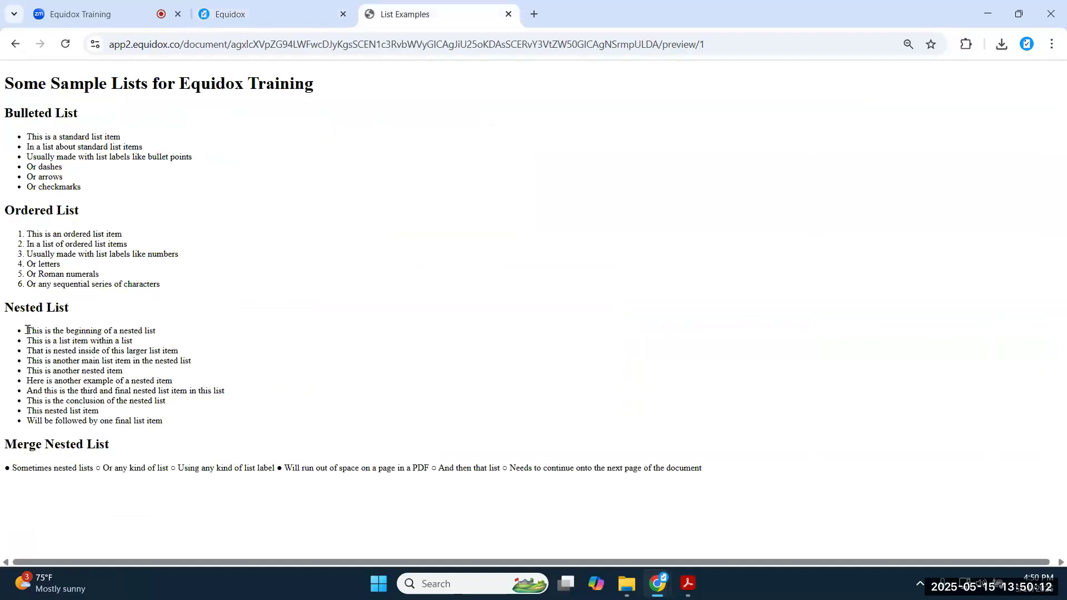
left_click_drag(28, 330, 211, 430)
left_click(186, 418)
left_click_drag(28, 340, 175, 355)
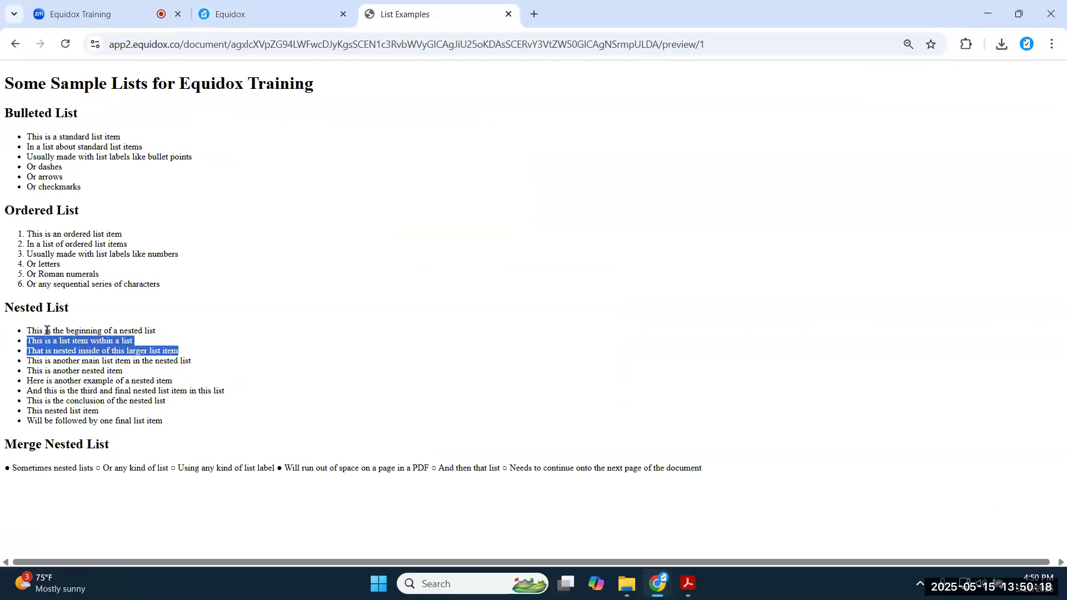
left_click(230, 13)
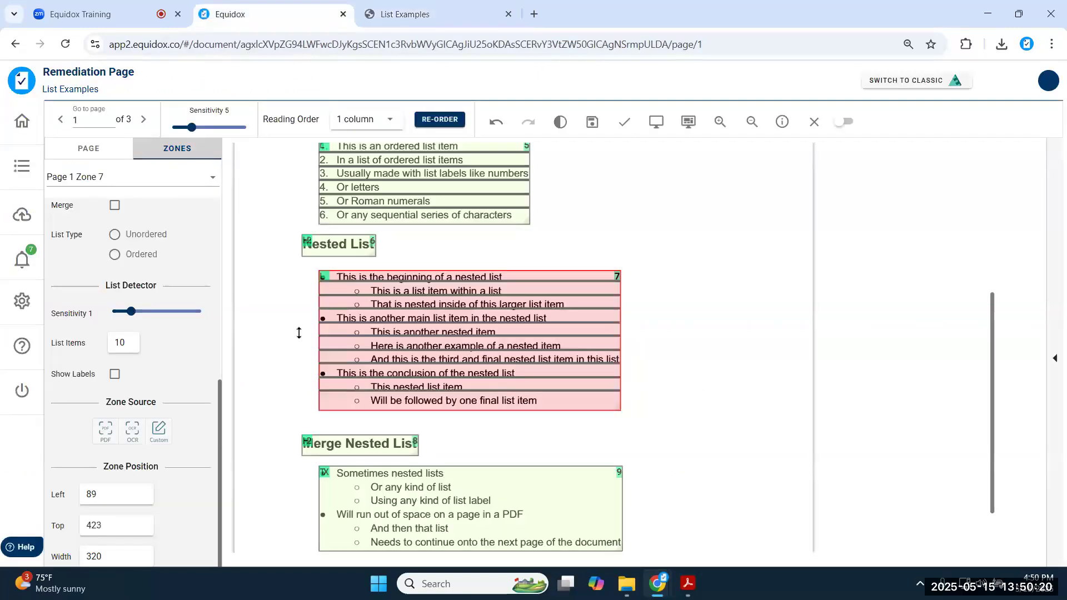
- Raise list detection to 2, check the three sub-list zones, and confirm the indented nesting in the preview
left_click_drag(136, 311, 144, 313)
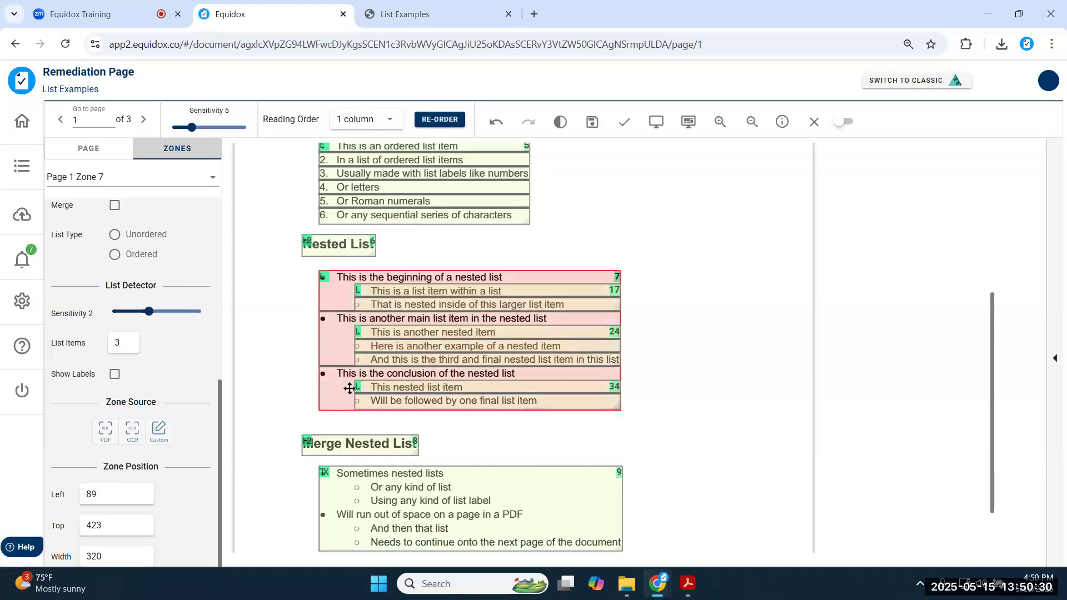
left_click(385, 290)
left_click(404, 339)
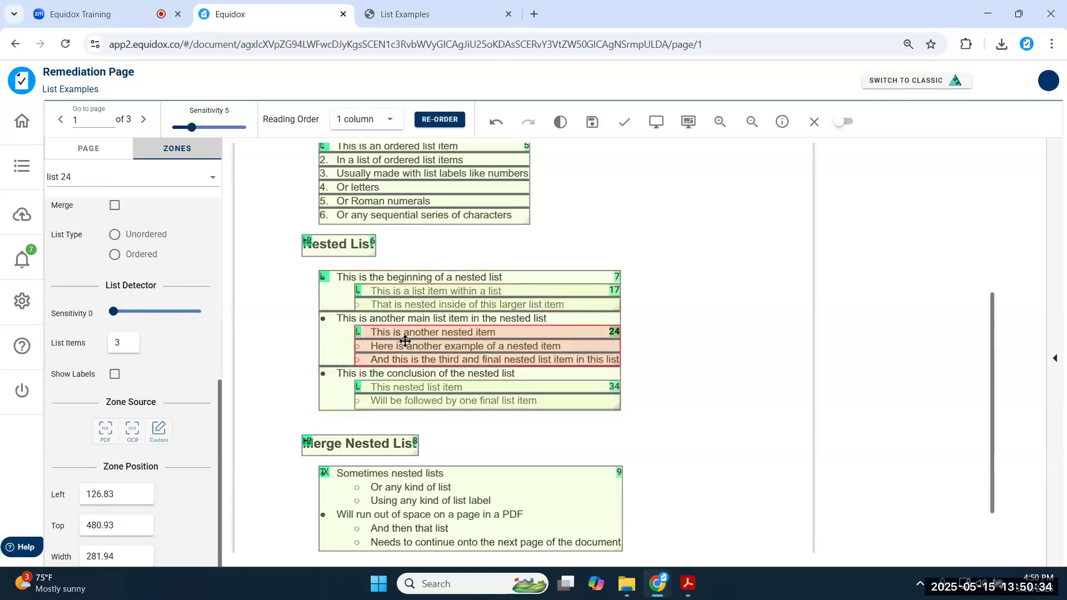
left_click(415, 387)
left_click(656, 120)
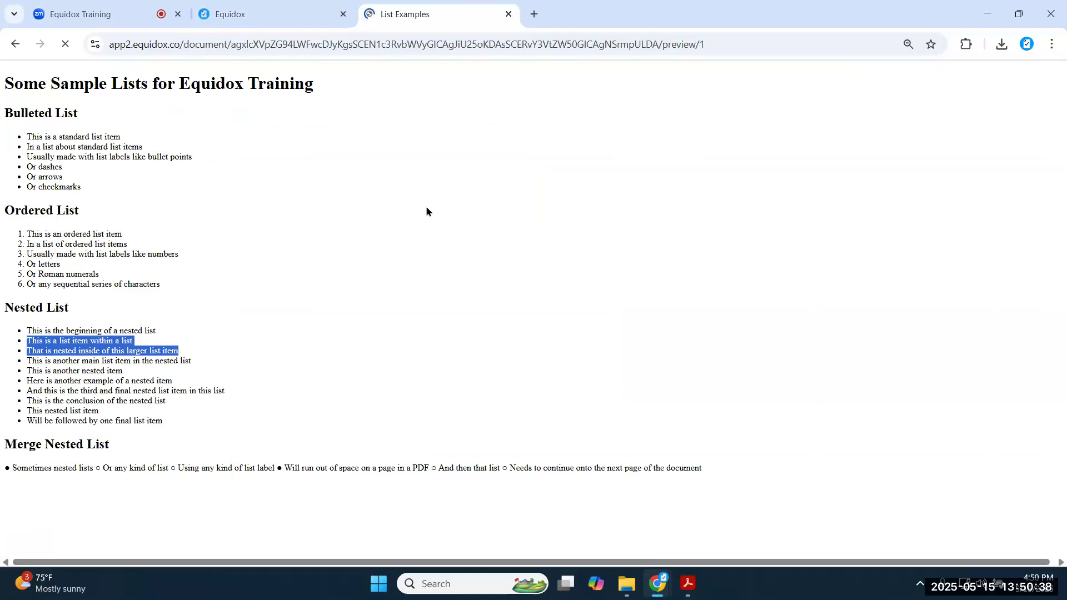
left_click_drag(27, 331, 222, 428)
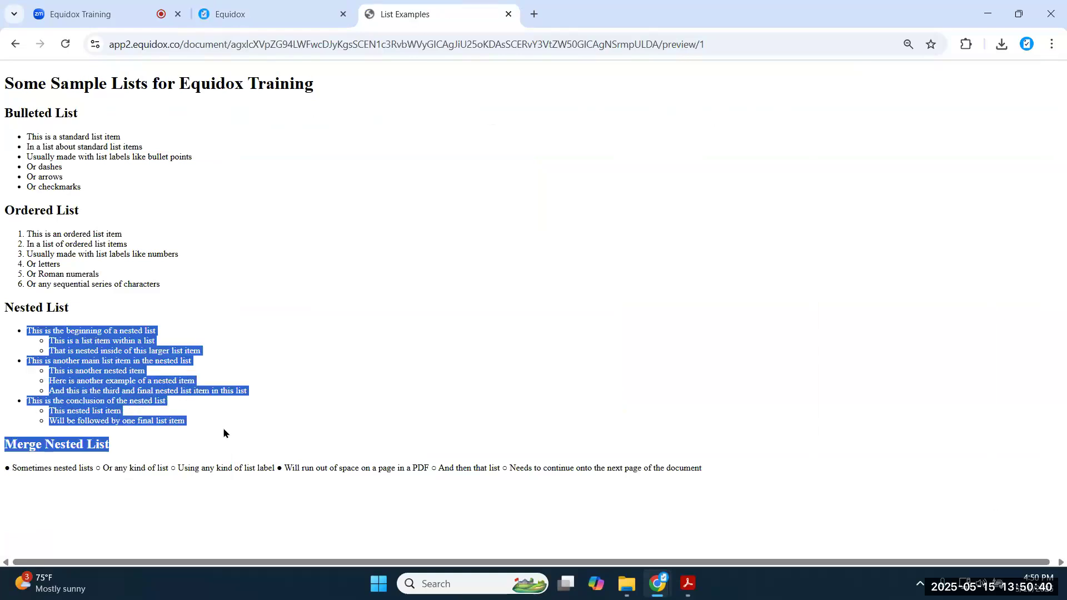
left_click(118, 375)
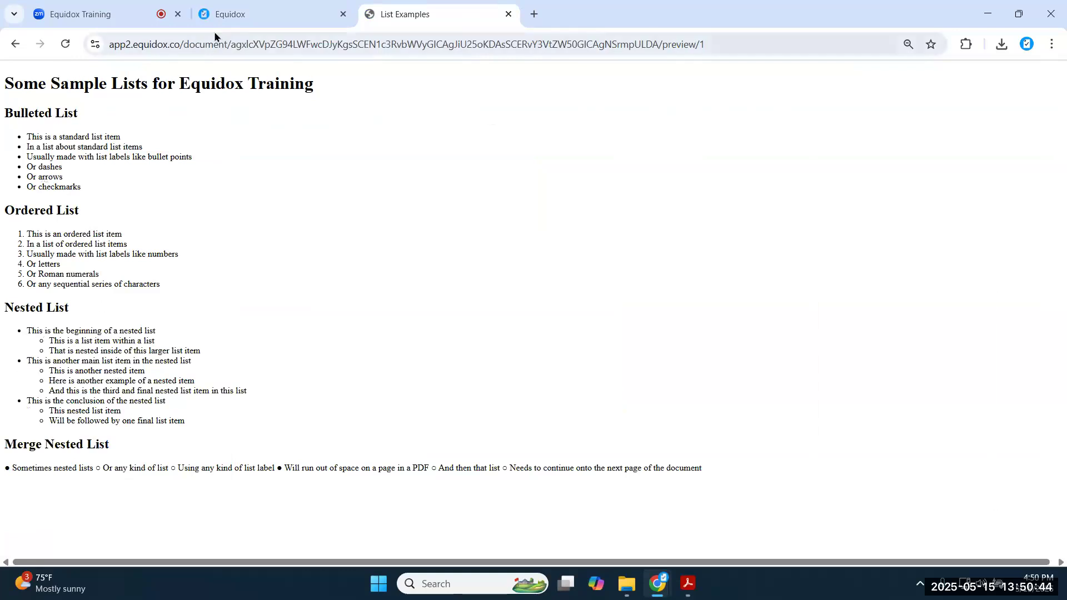
left_click(244, 22)
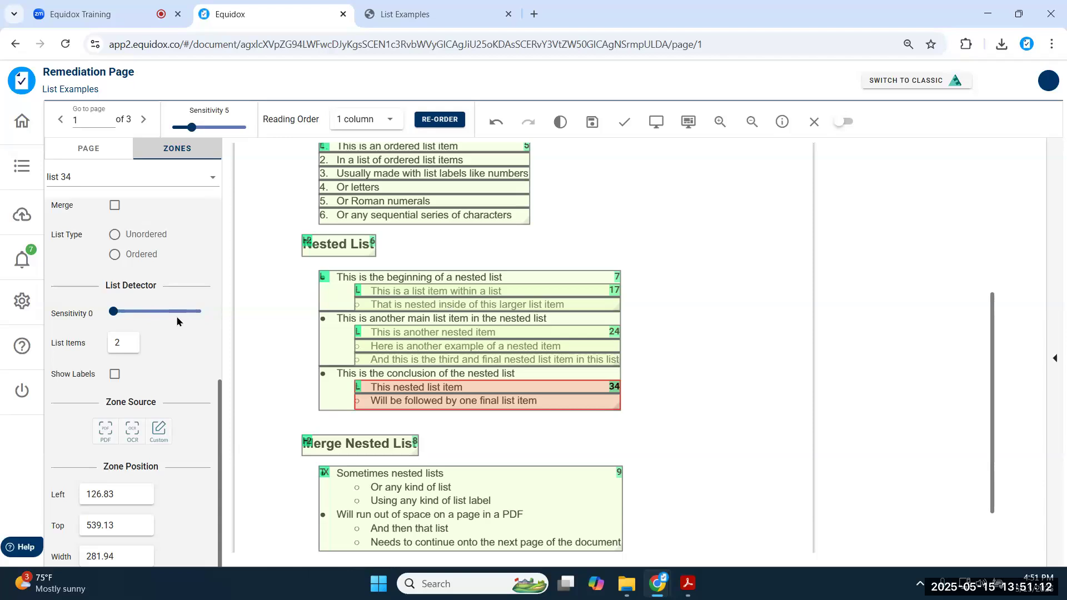
- Draw a 4-item list zone right of the bulleted list, then remove the empty stray zone
scroll(665, 317, "up", 3)
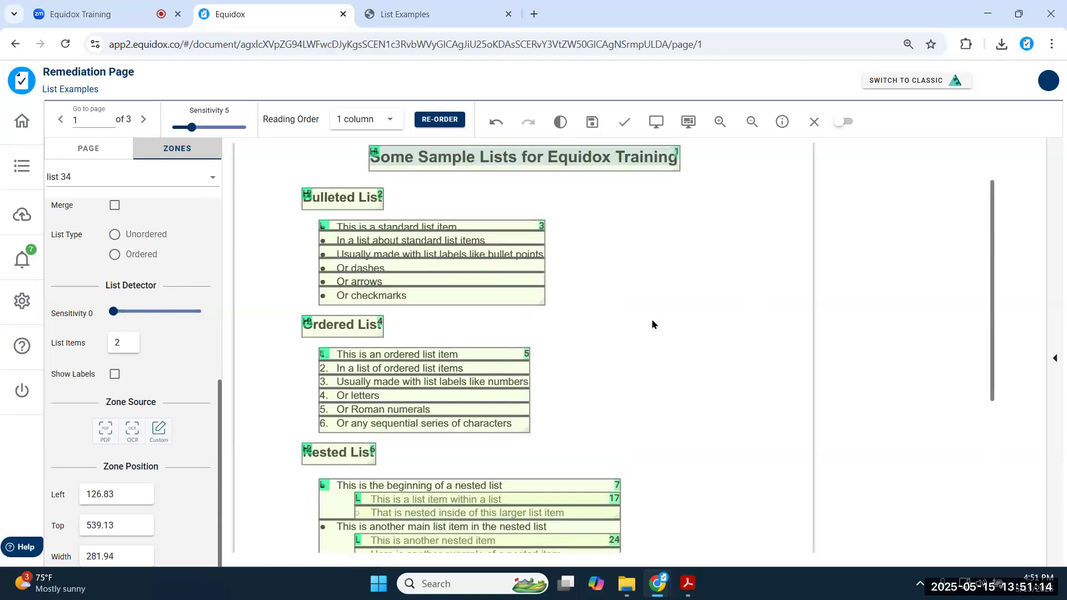
left_click_drag(620, 268, 742, 343)
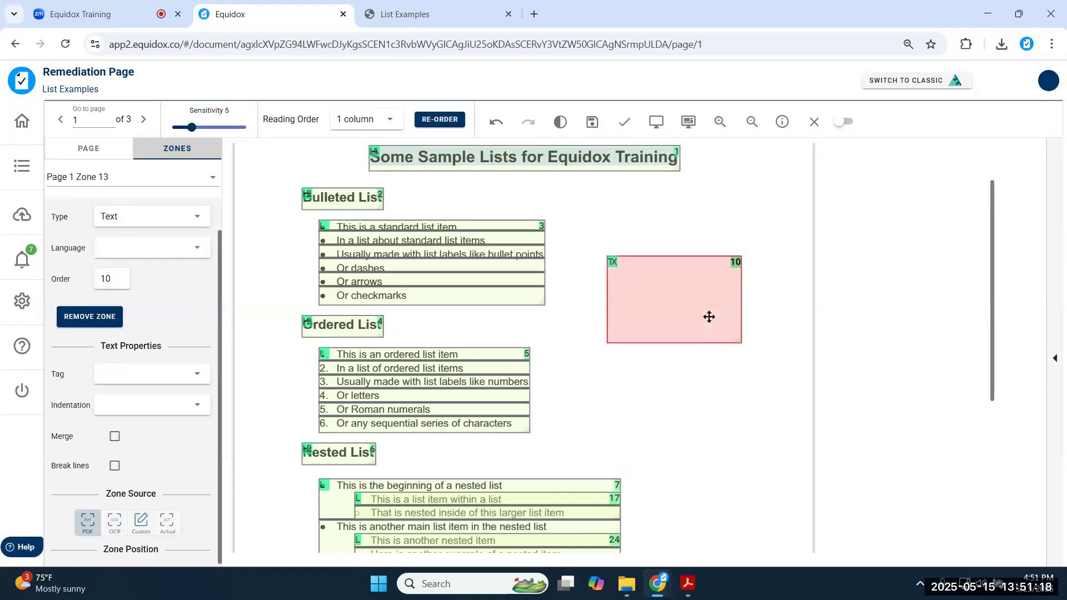
key("l")
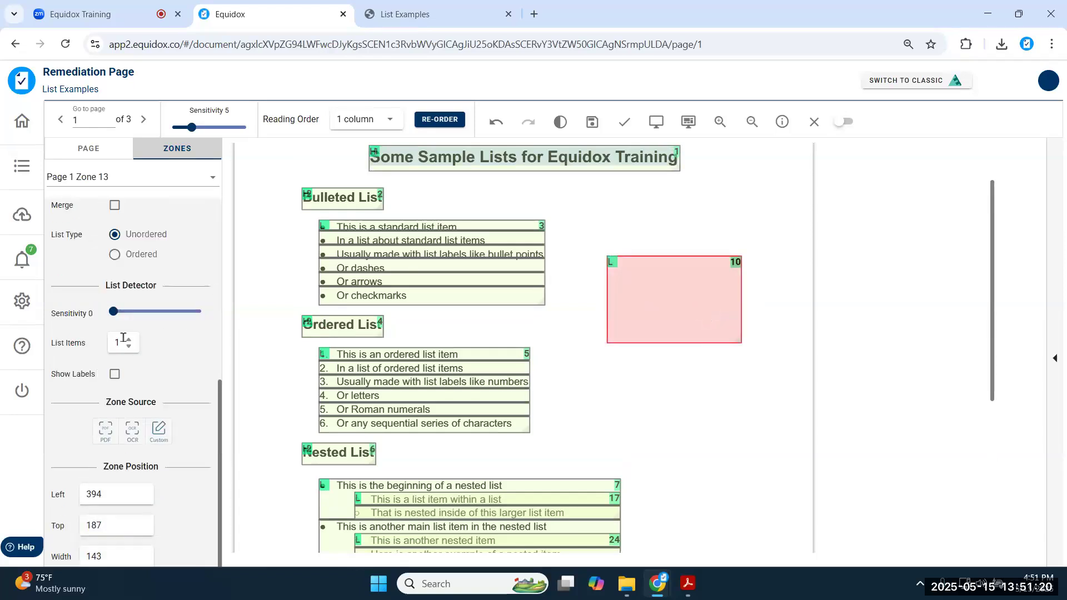
left_click(129, 338)
left_click(129, 338)
left_click(128, 339)
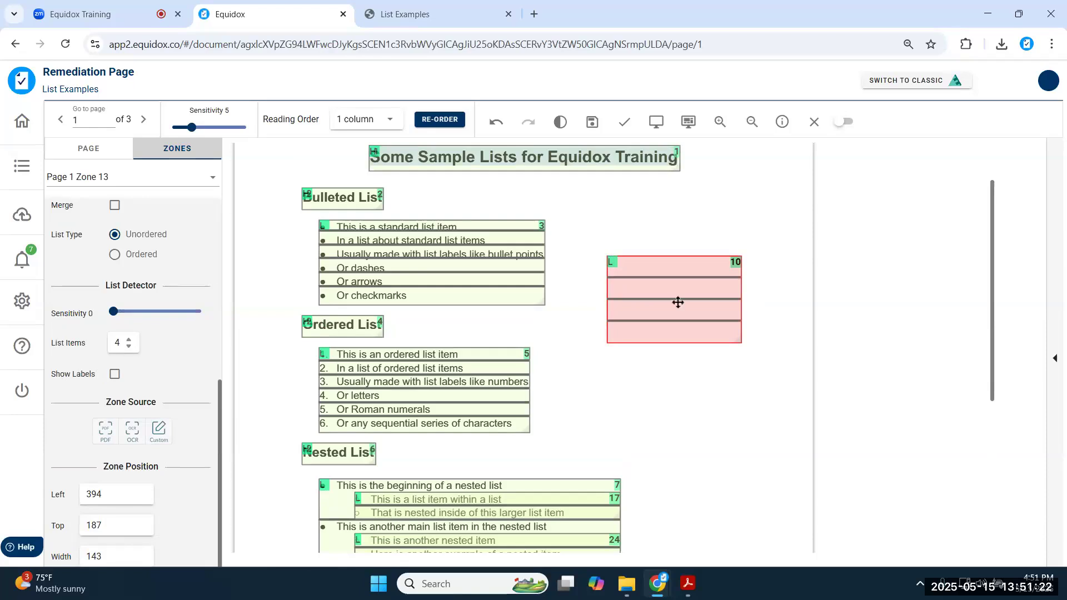
mouse_move(676, 277)
left_mouse_down()
mouse_move(674, 291)
mouse_move(667, 262)
mouse_move(664, 277)
left_mouse_up()
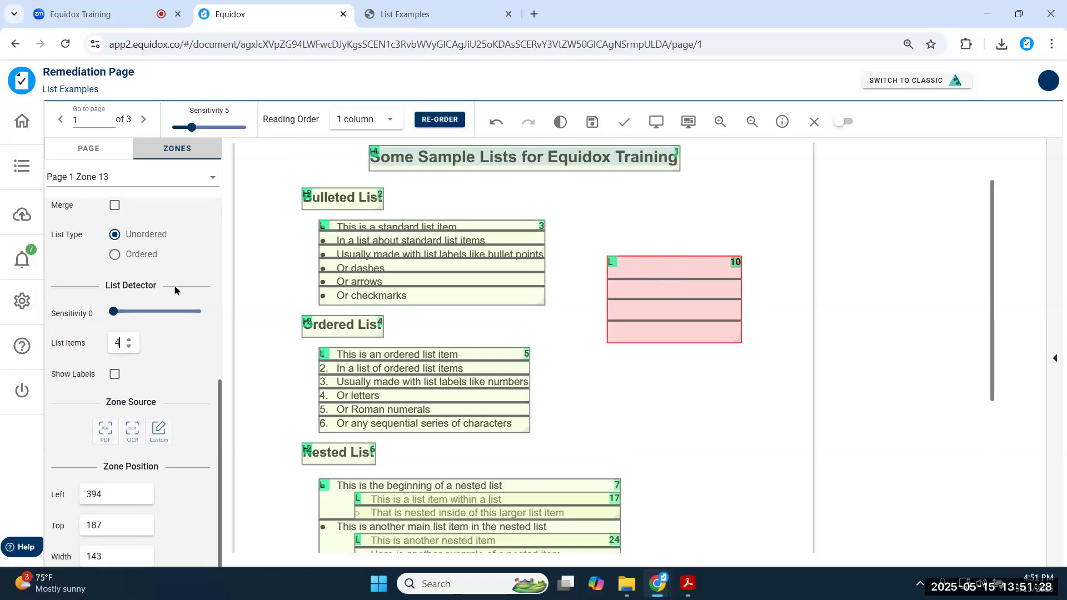
scroll(175, 289, "up", 3)
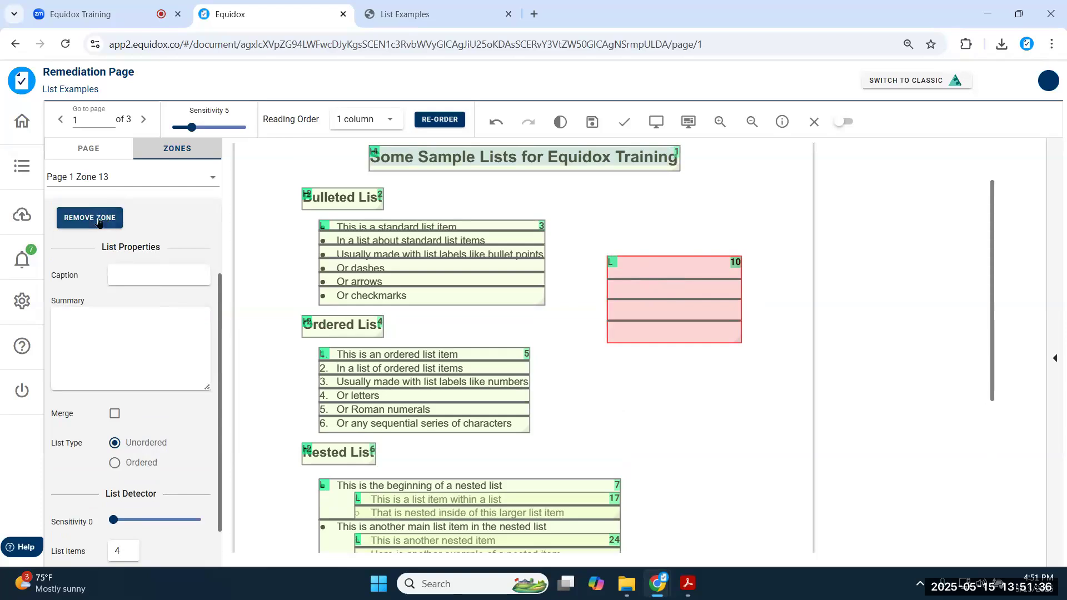
left_click(98, 220)
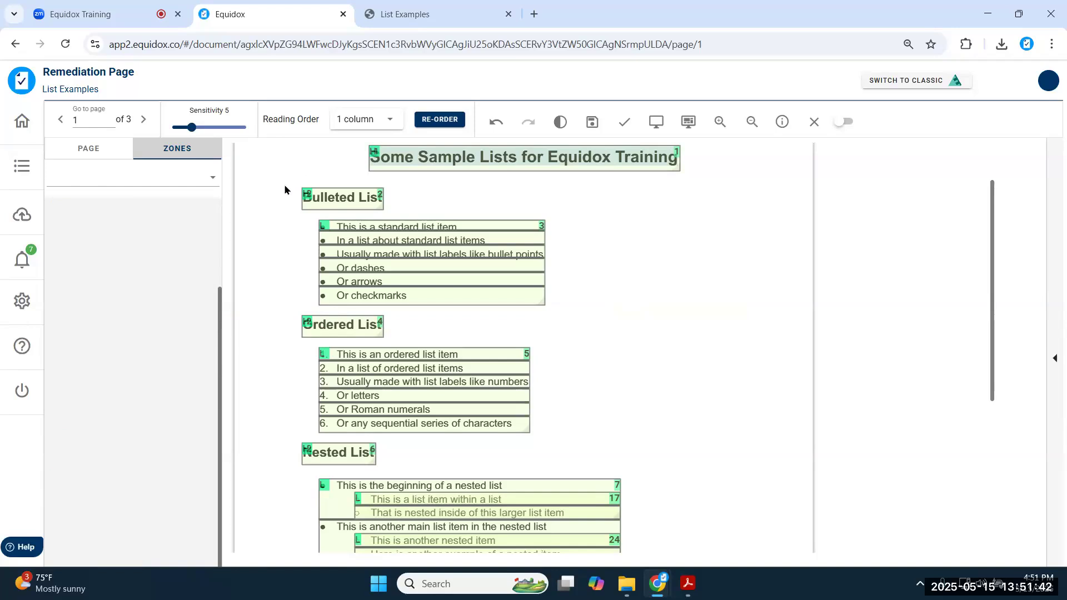
- Save the zone changes on List Examples page 1, close the editor and return to Documents
left_click(488, 276)
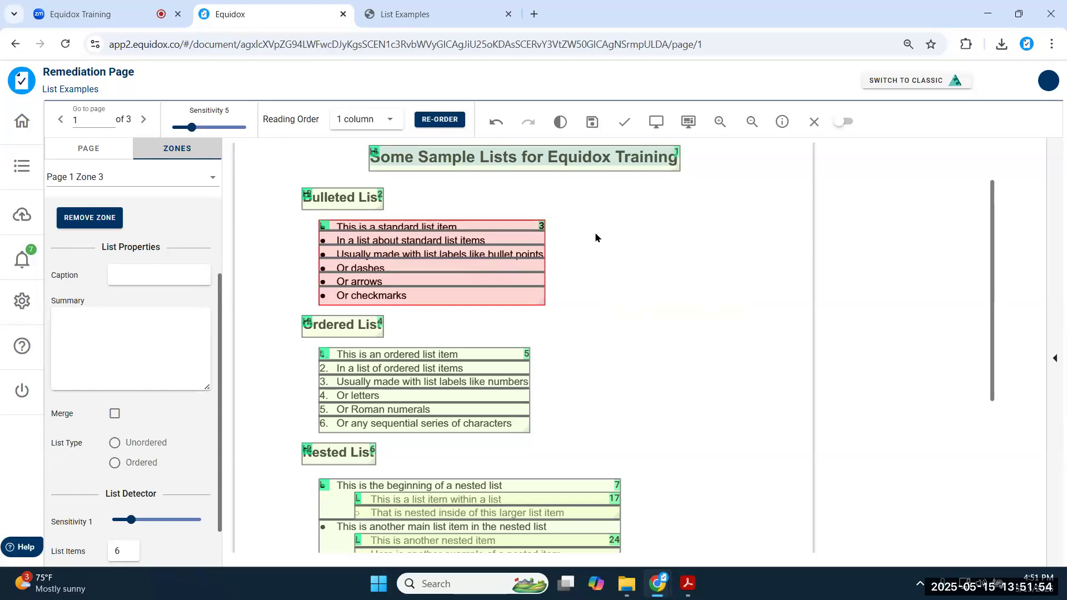
left_click(600, 127)
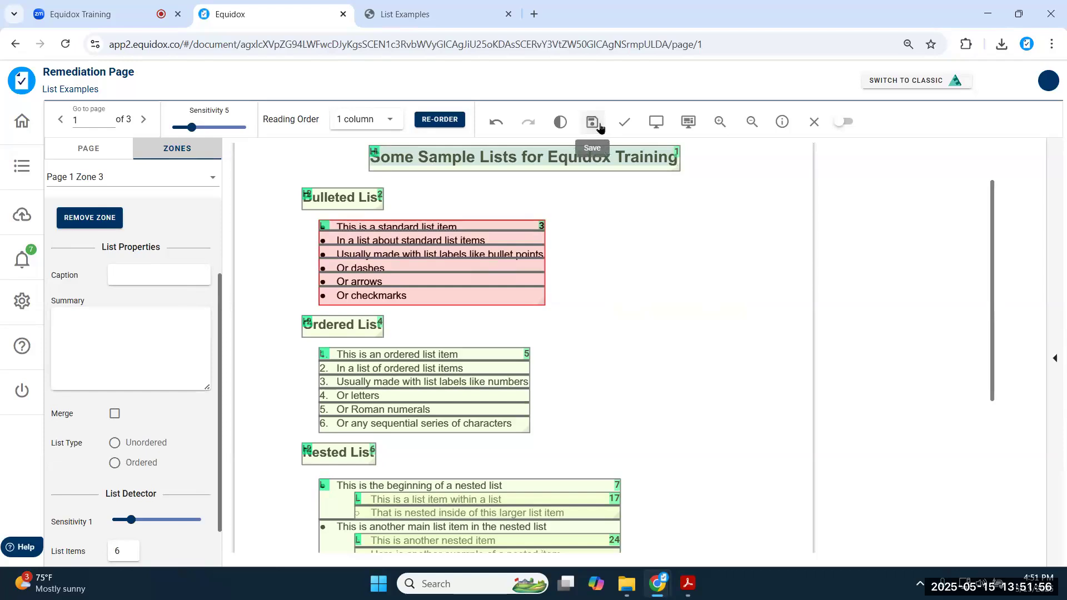
left_click(815, 122)
left_click(22, 166)
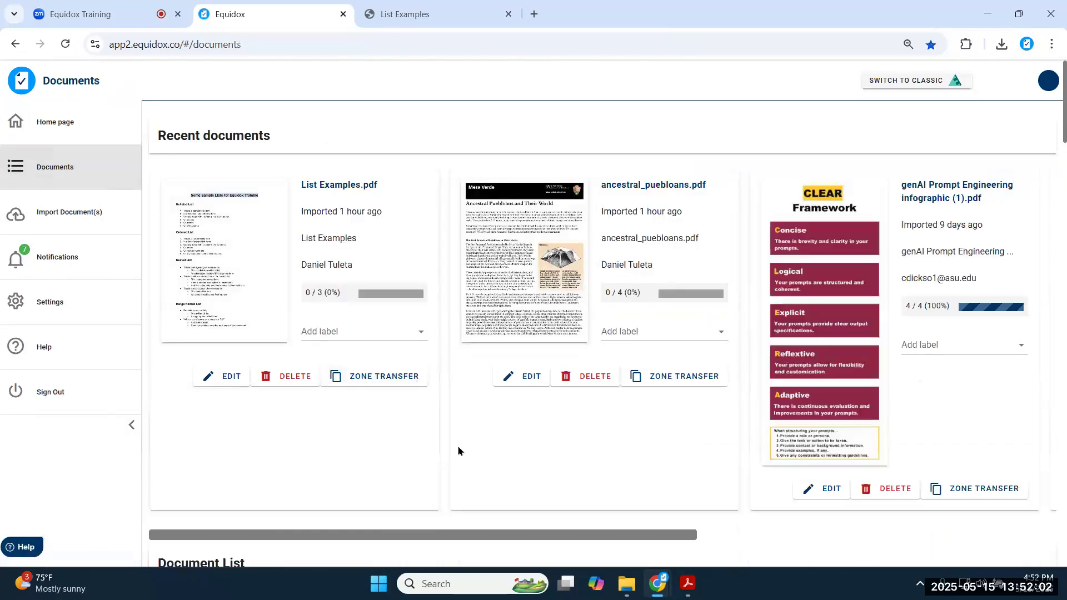
- Open the BMCDataHandlingPolicy document and go to page 2 for remediation
scroll(382, 455, "down", 12)
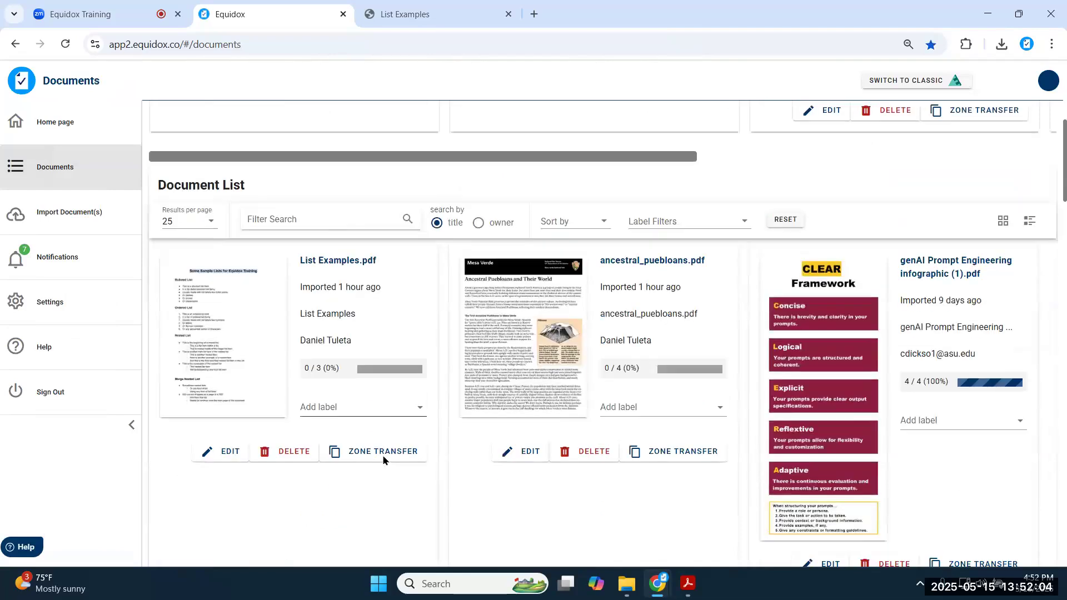
scroll(376, 456, "down", 6)
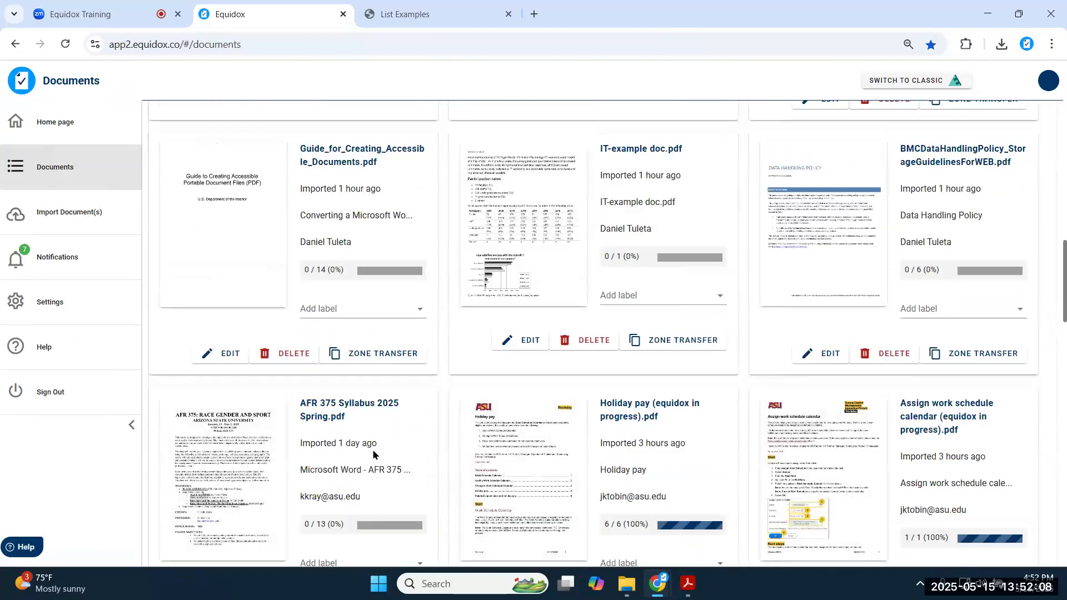
left_click(838, 212)
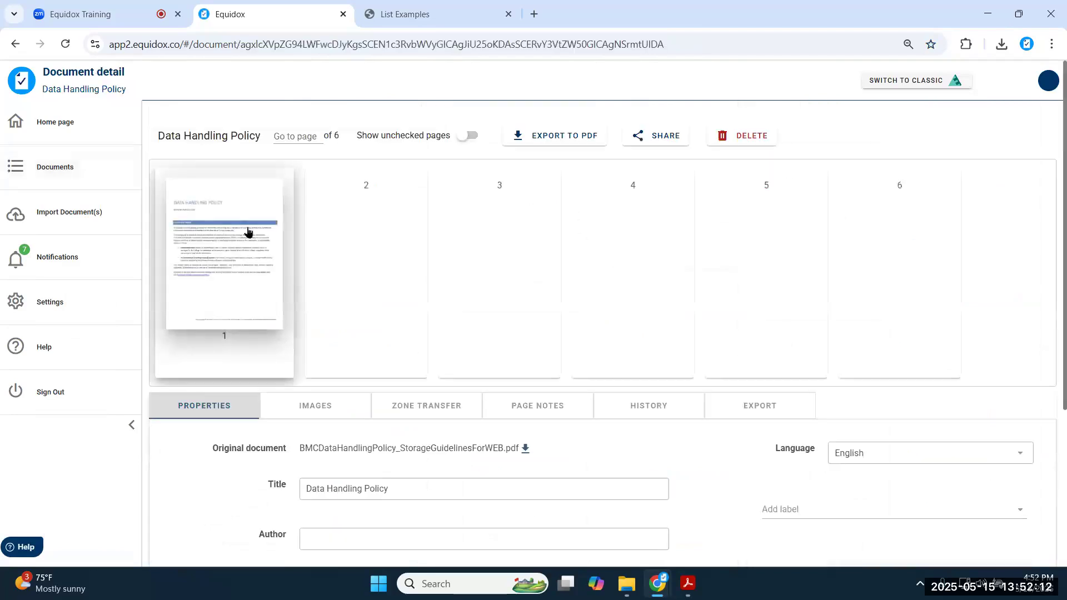
left_click(248, 231)
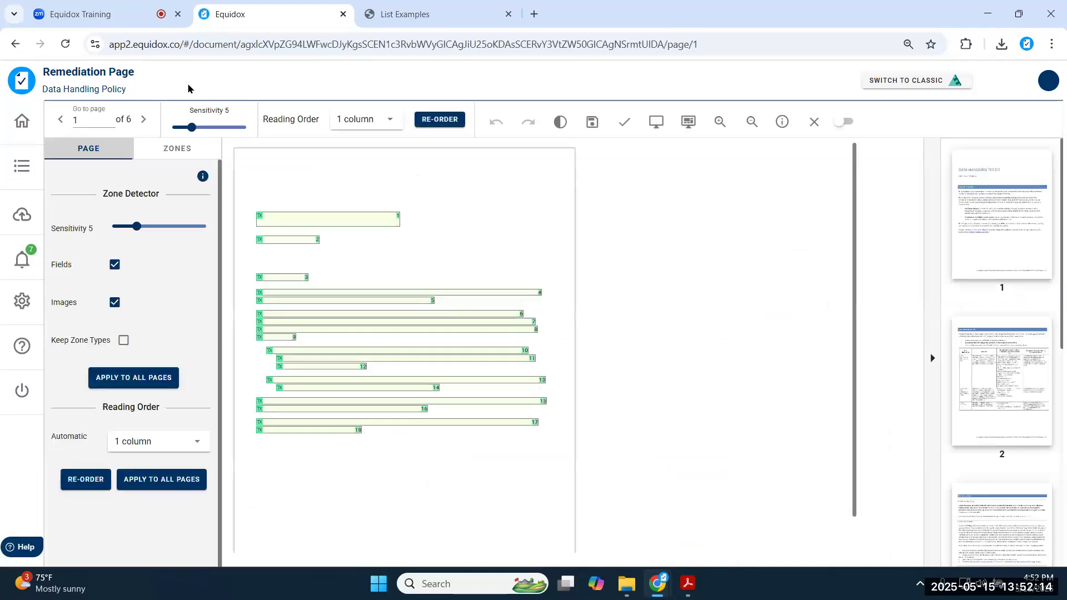
left_click(143, 118)
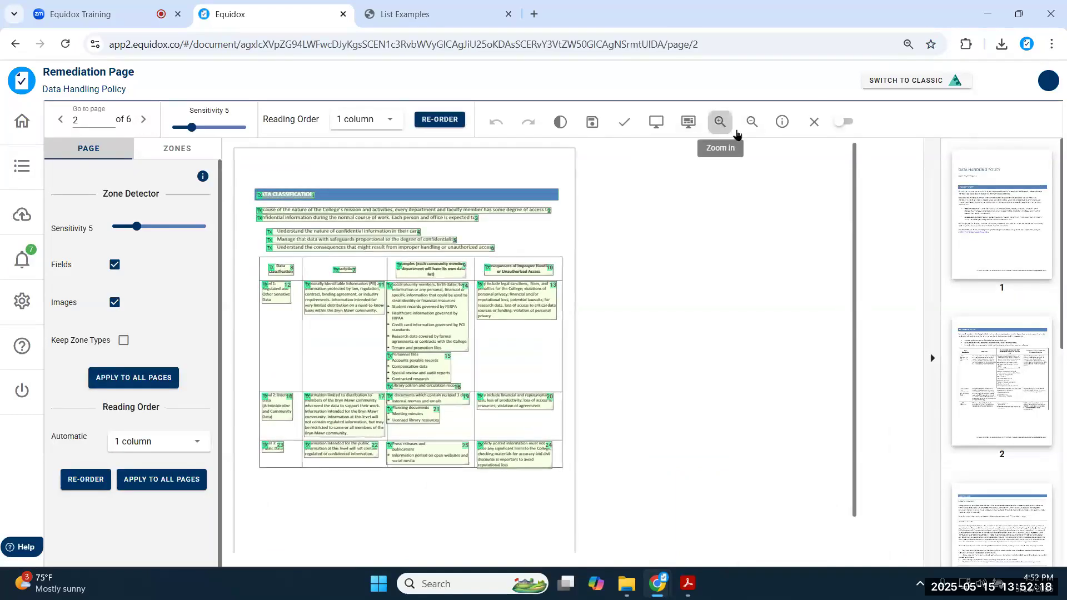
- Enlarge the page, set zone sensitivity to 8, and set the bullet list's List Detector sensitivity to 1
left_click(721, 123)
left_click(932, 210)
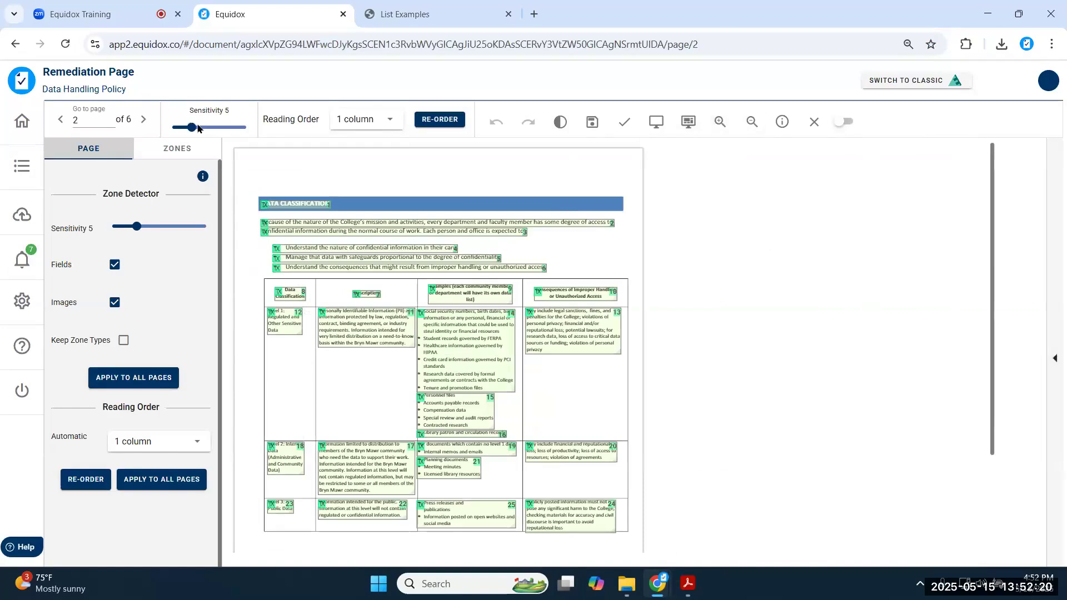
left_click_drag(198, 128, 203, 127)
left_click(278, 202)
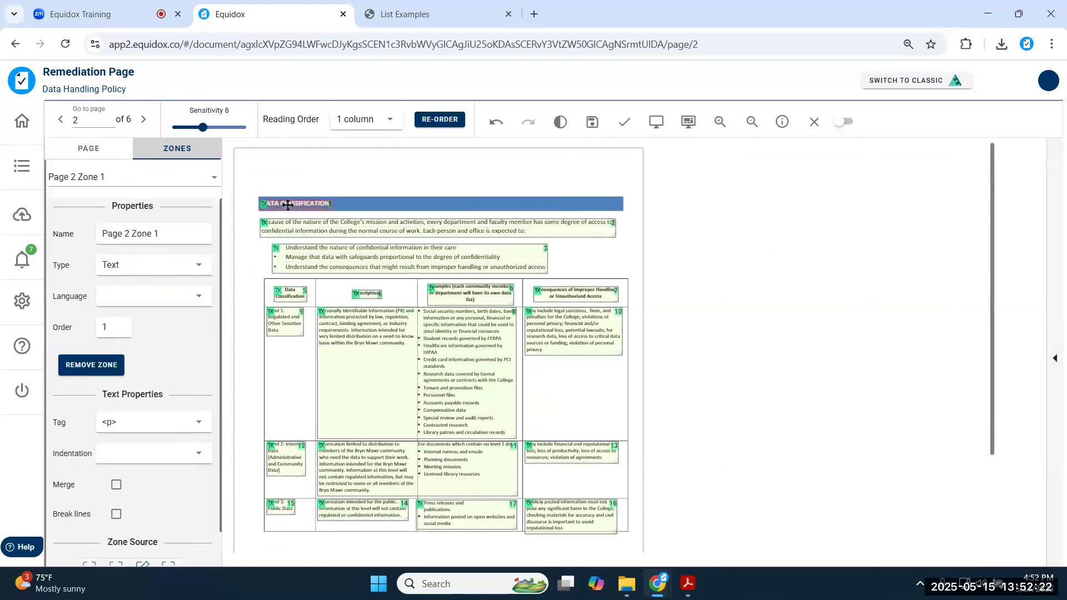
left_click(307, 255)
scroll(139, 272, "down", 5)
left_click_drag(113, 311, 134, 317)
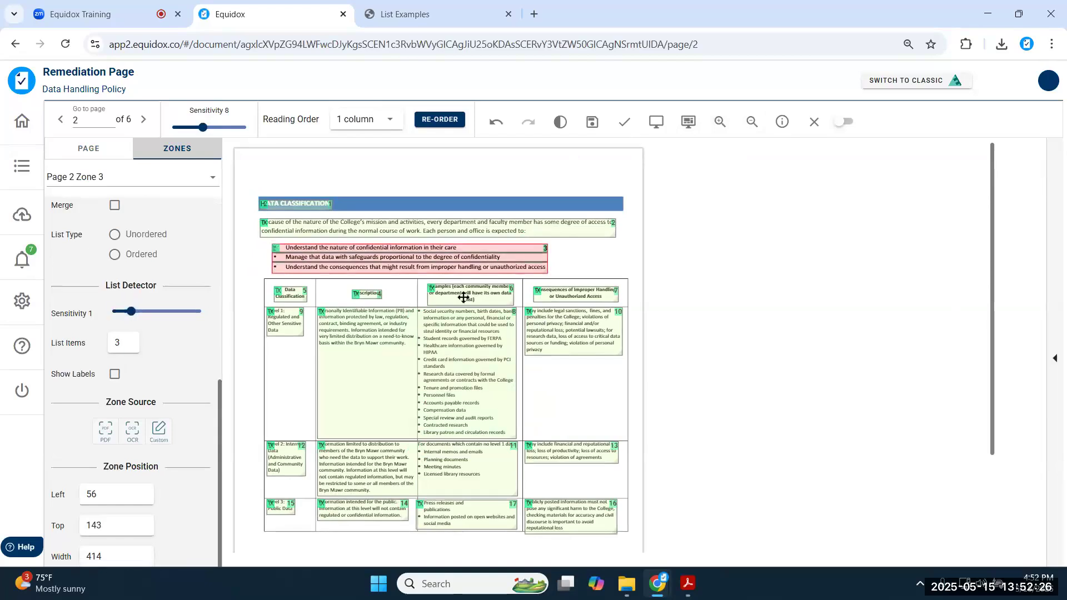
- Zoom in closer to inspect the page 2 table
left_click(720, 122)
scroll(382, 267, "down", 3)
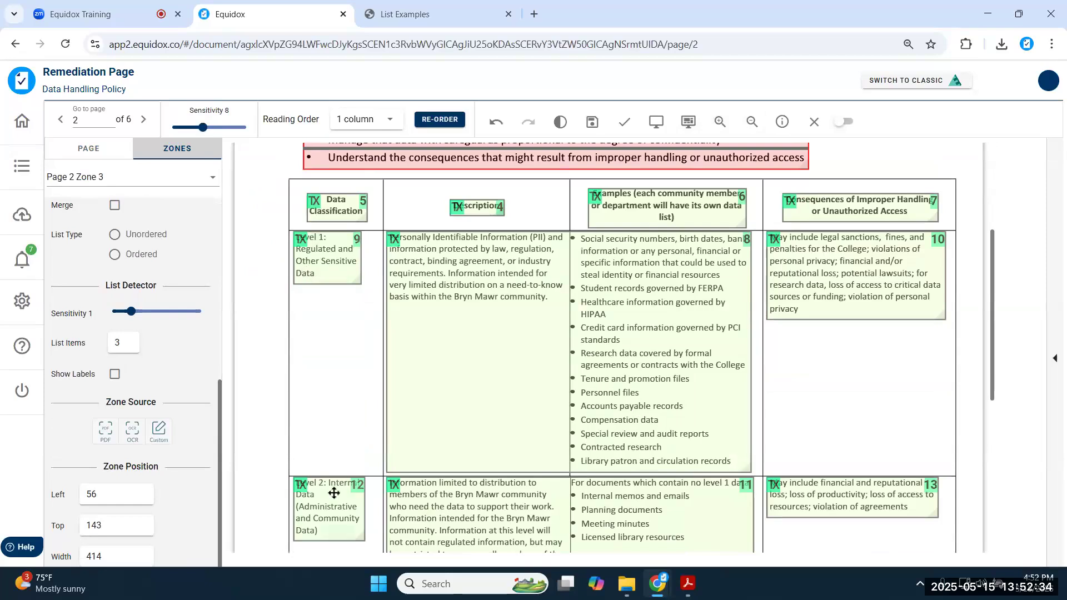
scroll(821, 349, "down", 3)
scroll(821, 349, "up", 3)
scroll(526, 275, "down", 3)
scroll(522, 272, "up", 3)
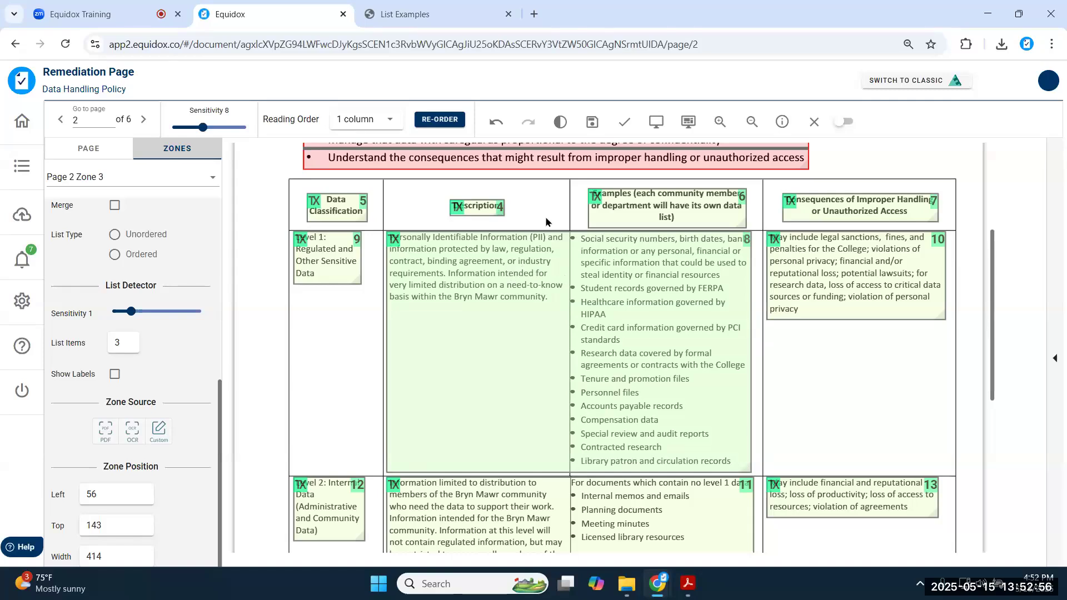
left_click(657, 122)
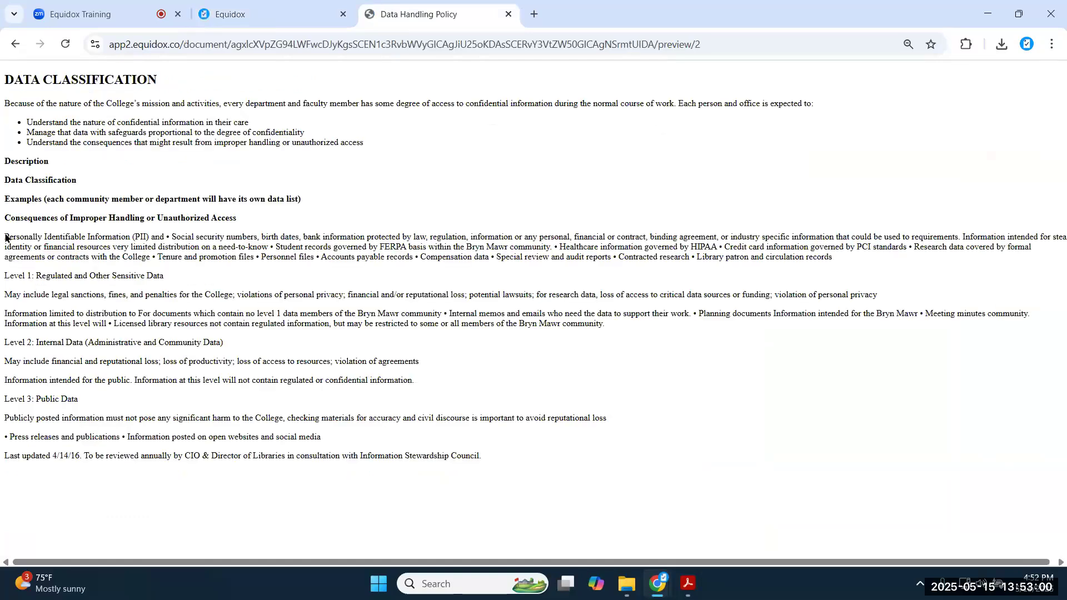
left_click_drag(9, 237, 510, 429)
left_click(366, 245)
left_click(266, 12)
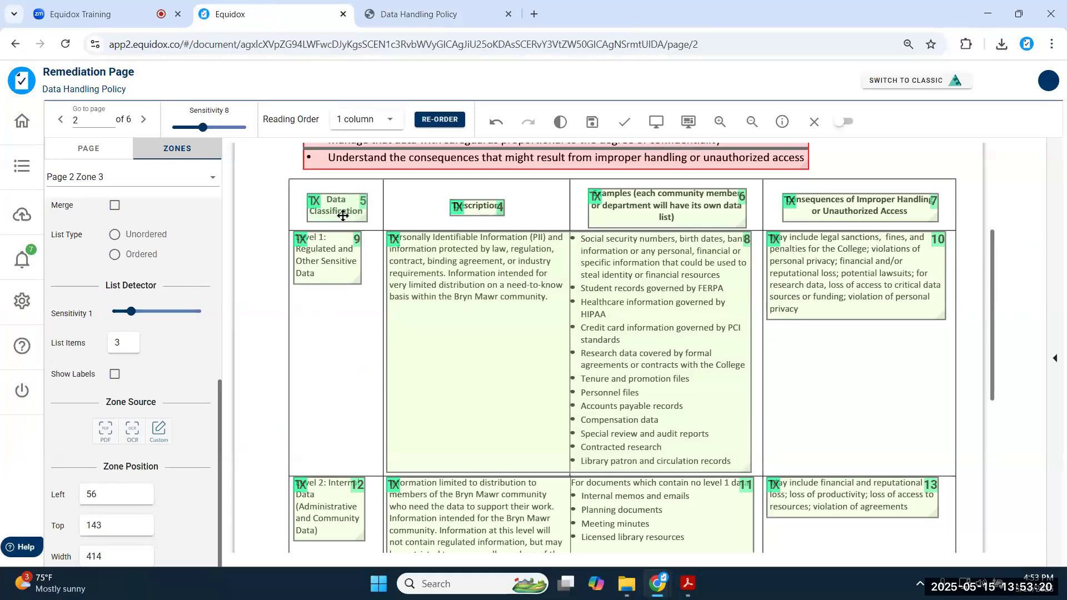
- Stretch zone 5 to cover the entire data classification table, including the Level 2 and 3 rows
left_click(752, 122)
scroll(684, 256, "up", 3)
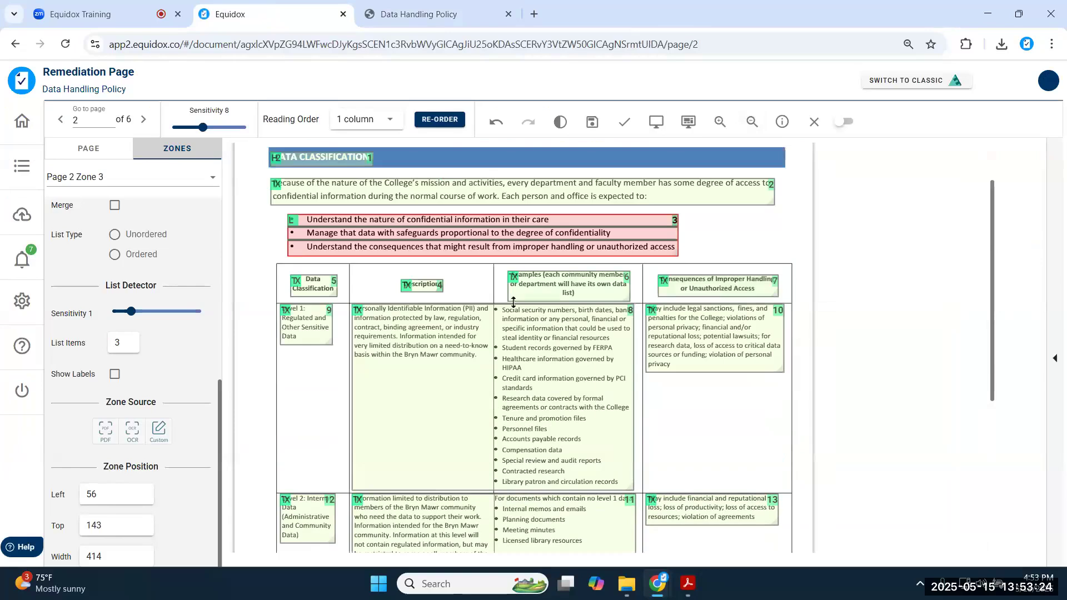
left_click_drag(316, 283, 775, 519)
scroll(747, 350, "down", 3)
left_click(771, 307)
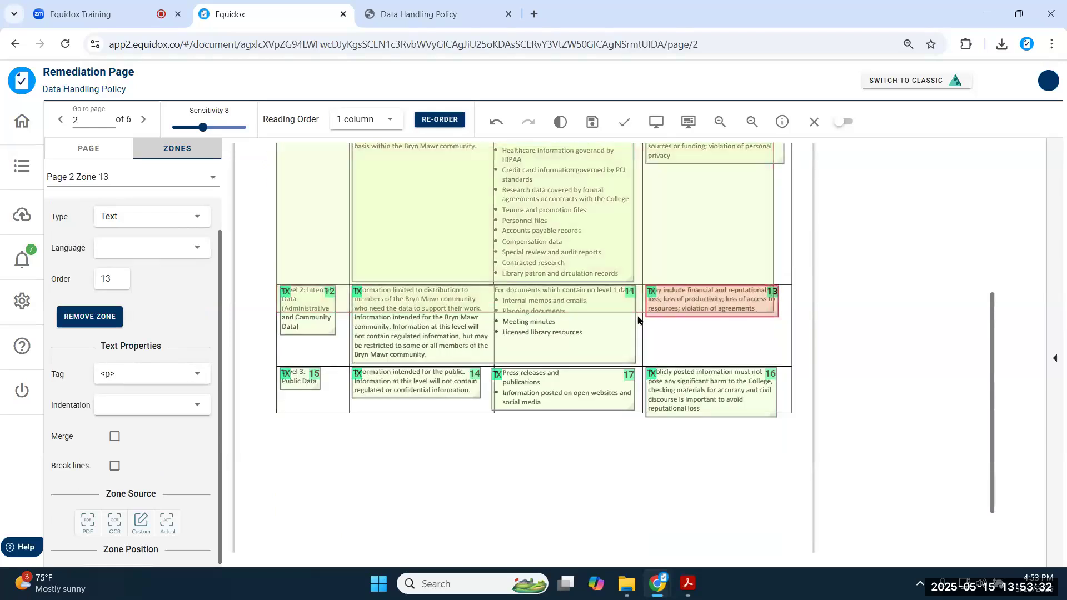
left_click(643, 320)
left_click_drag(643, 319, 658, 411)
left_click_drag(774, 352, 792, 355)
scroll(603, 388, "up", 3)
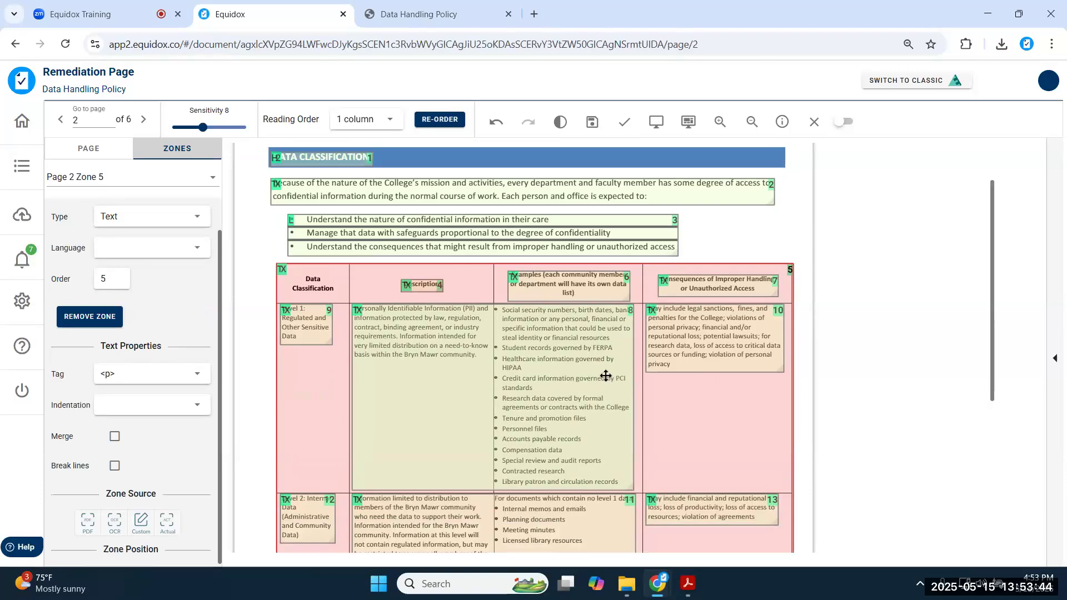
scroll(518, 353, "down", 3)
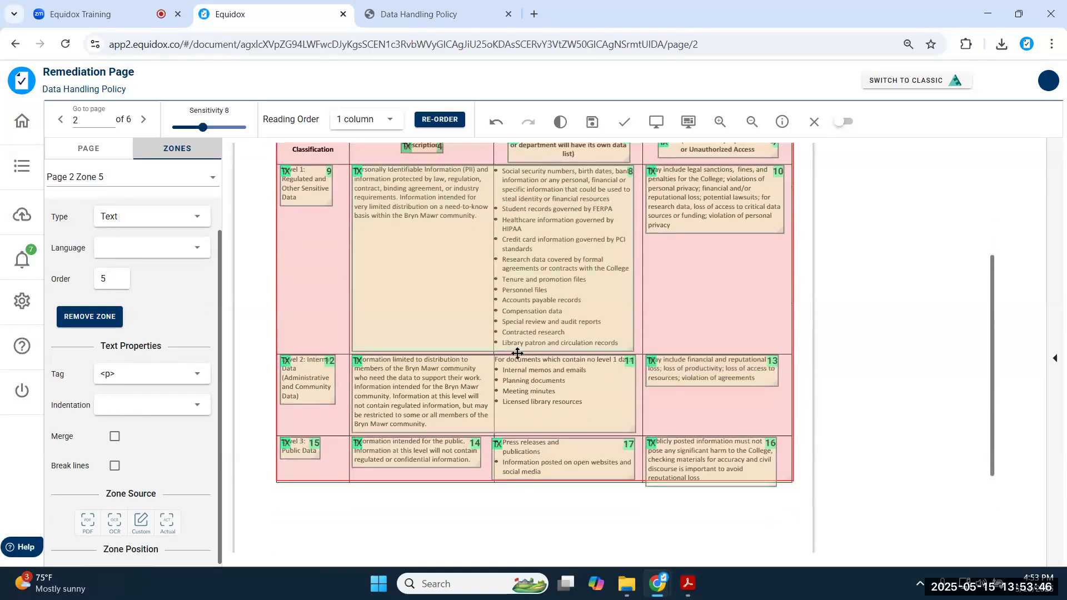
scroll(517, 353, "up", 3)
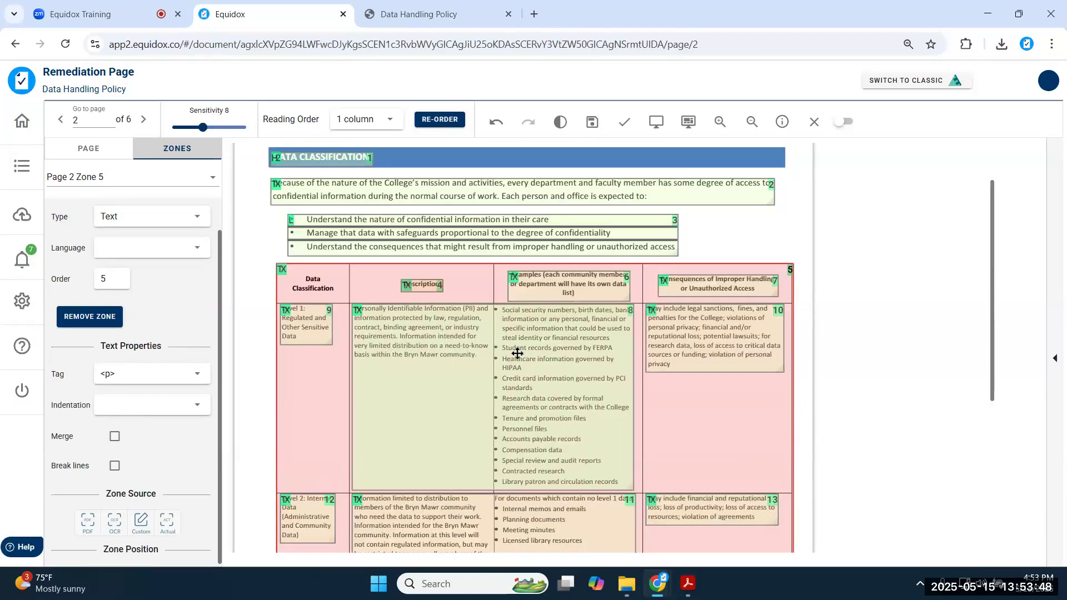
scroll(167, 352, "up", 1)
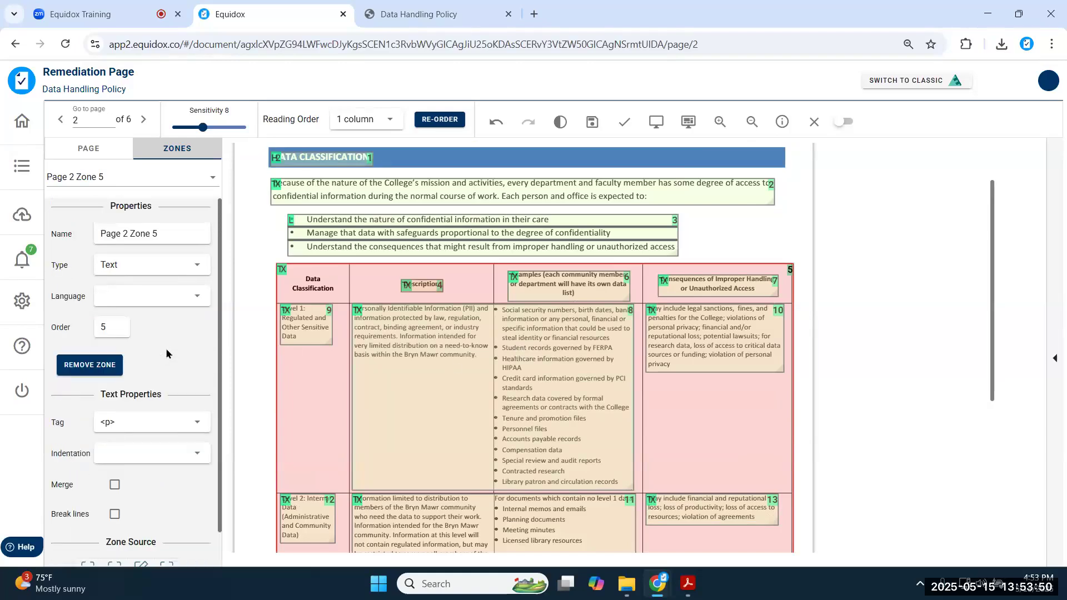
- Change zone 5's type to Table and open it in the Table Editor
left_click(197, 262)
scroll(134, 389, "down", 3)
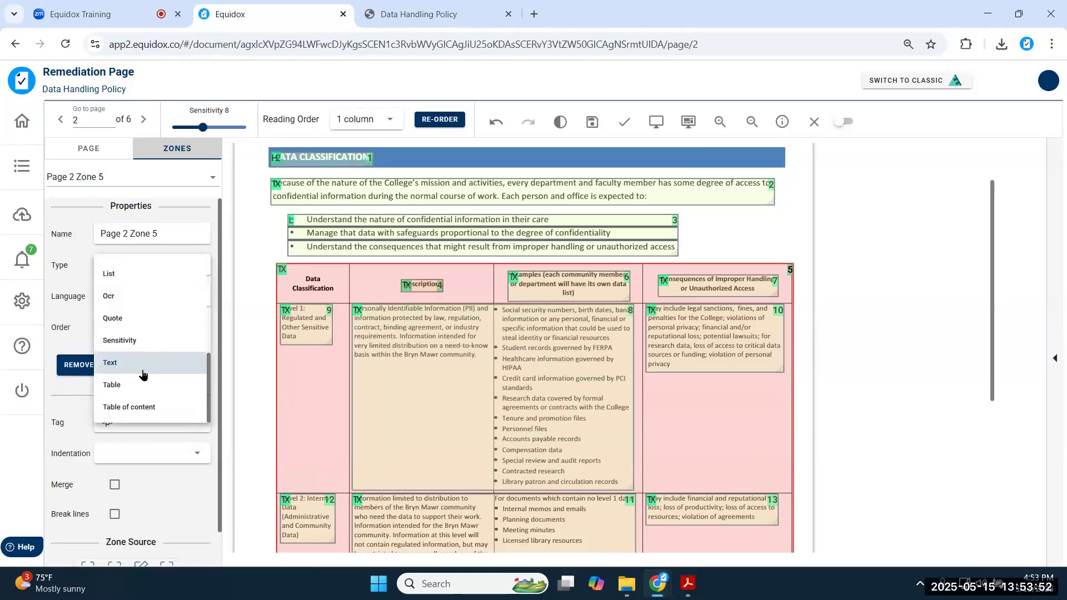
left_click(132, 393)
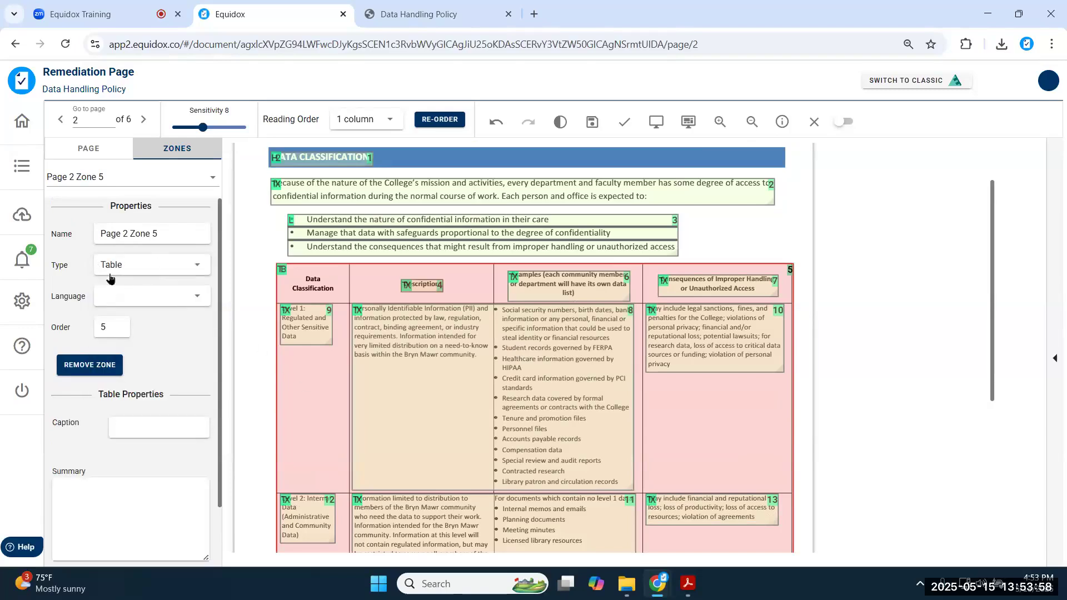
scroll(145, 385, "down", 3)
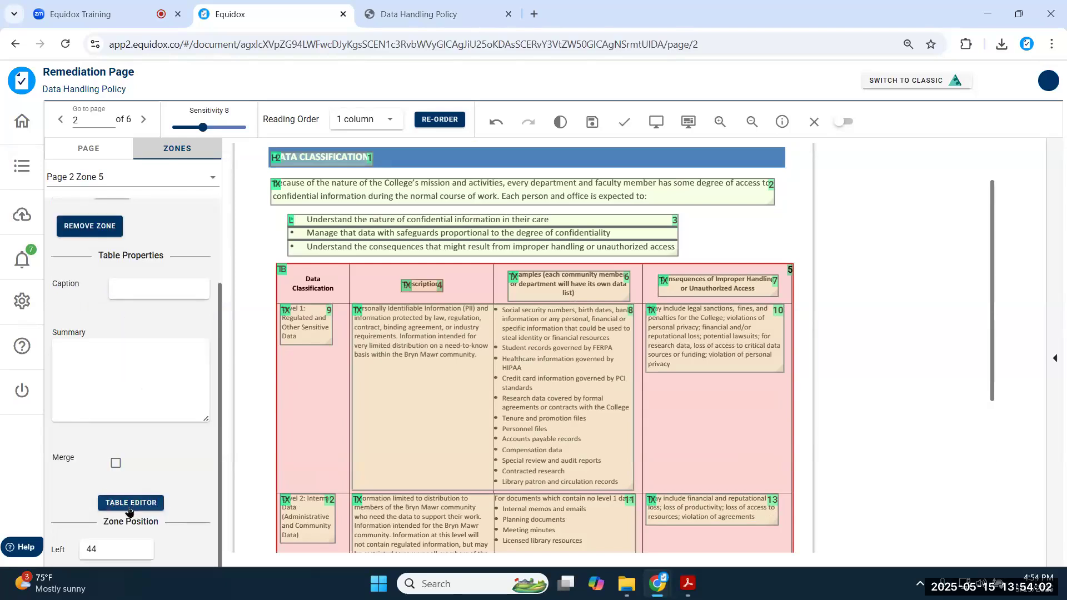
double_click(302, 393)
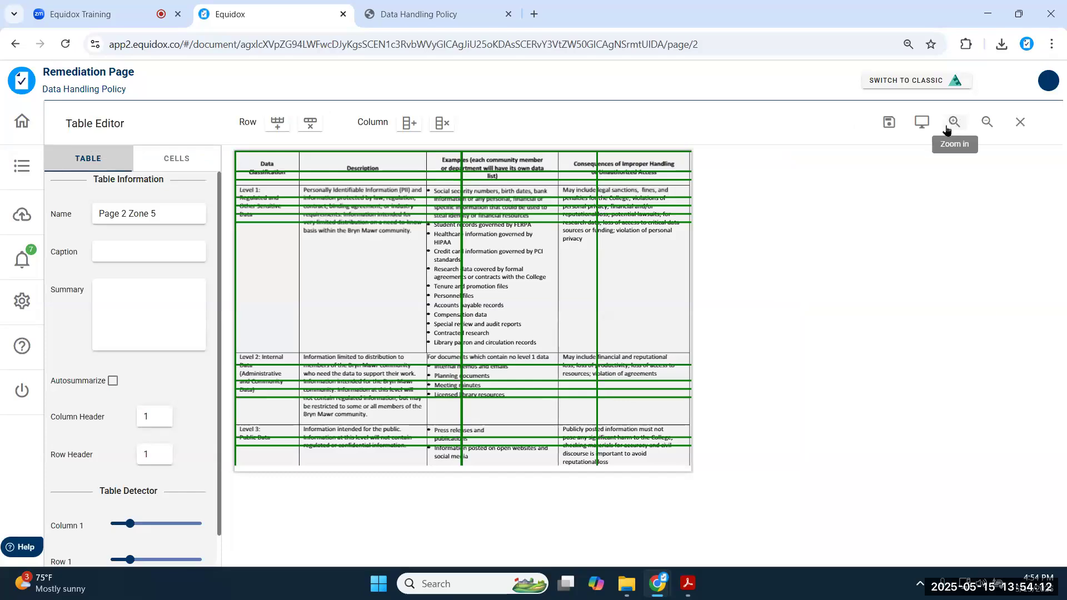
left_click(462, 192)
left_click_drag(465, 207, 383, 254)
left_click(391, 256)
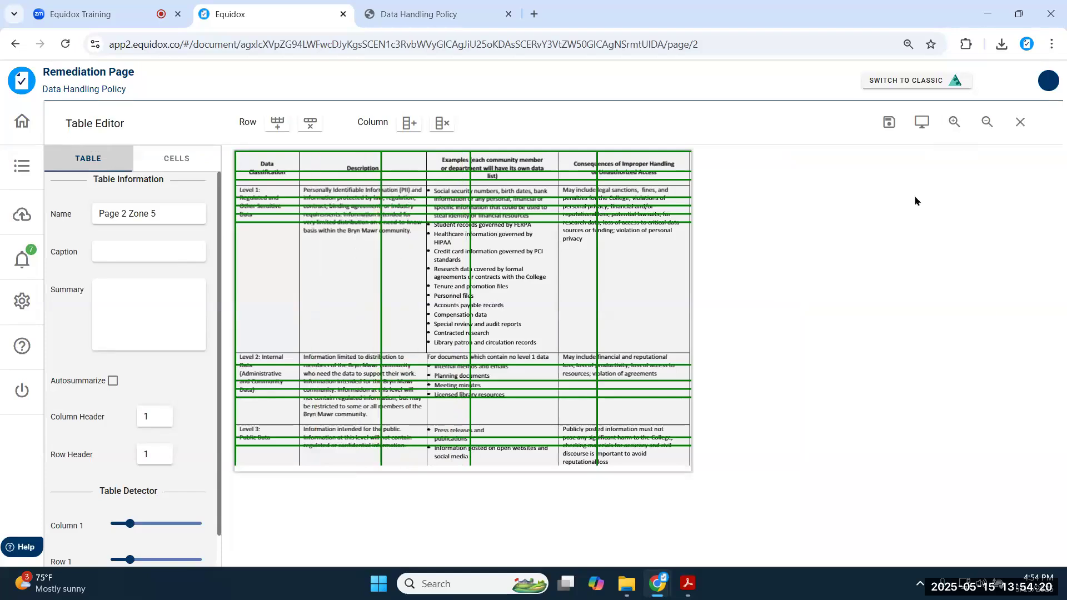
left_click(955, 124)
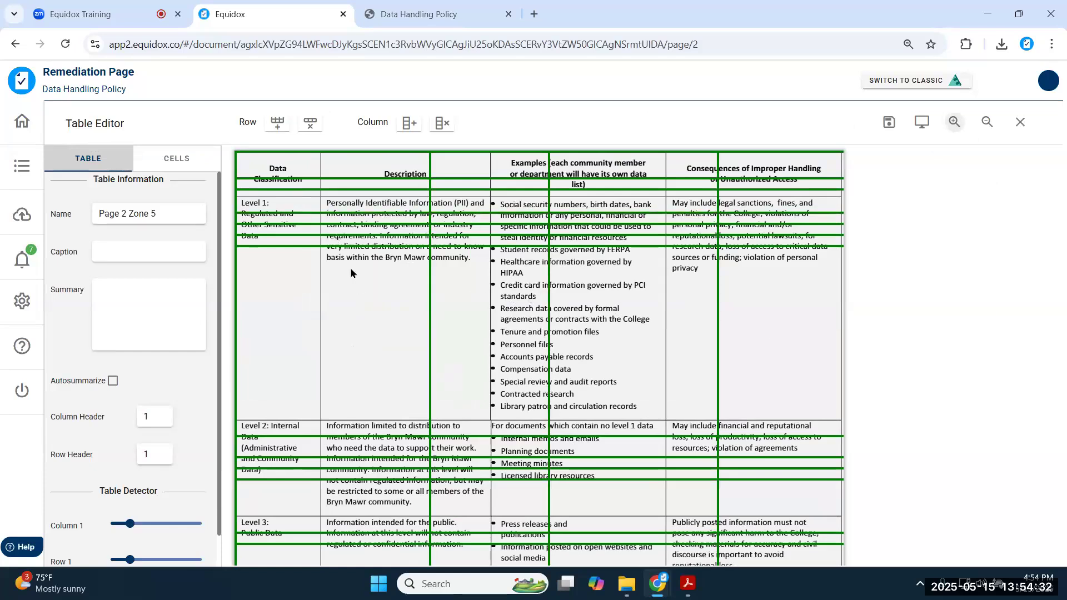
scroll(279, 262, "down", 1)
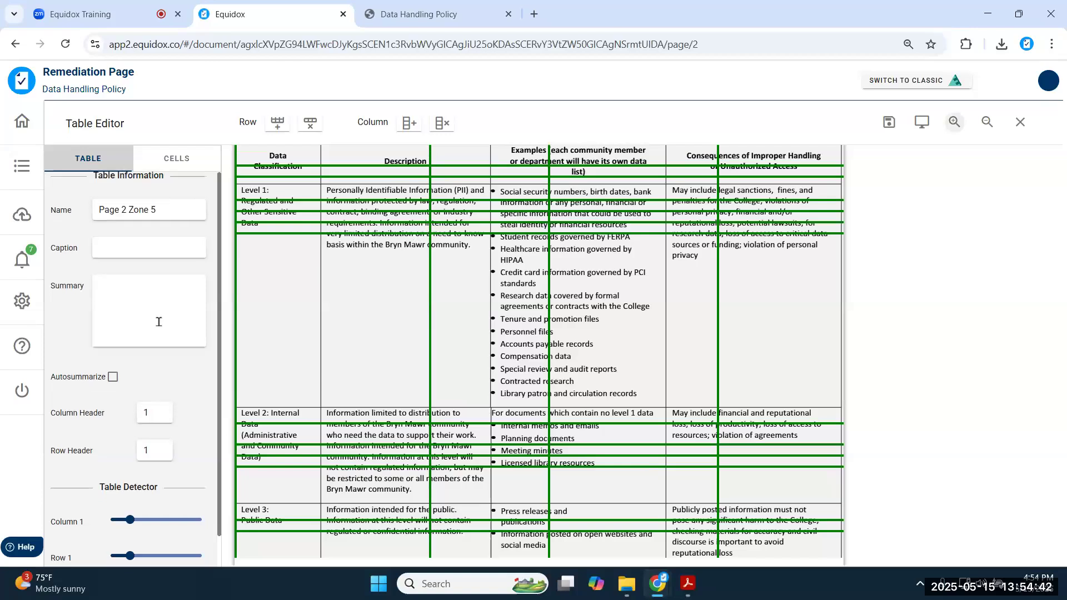
scroll(157, 317, "down", 3)
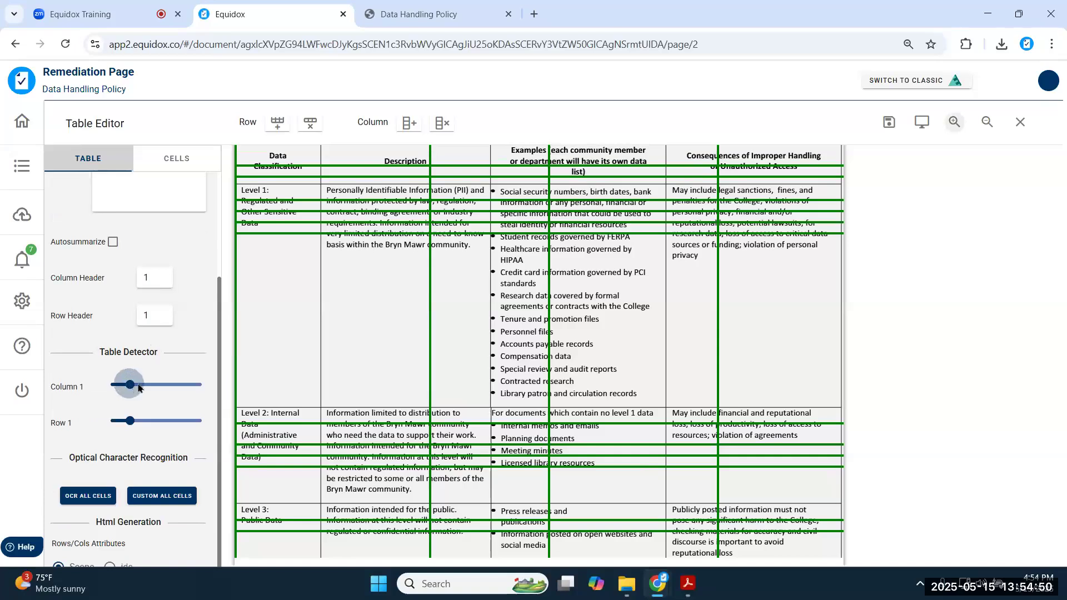
left_click_drag(138, 388, 145, 388)
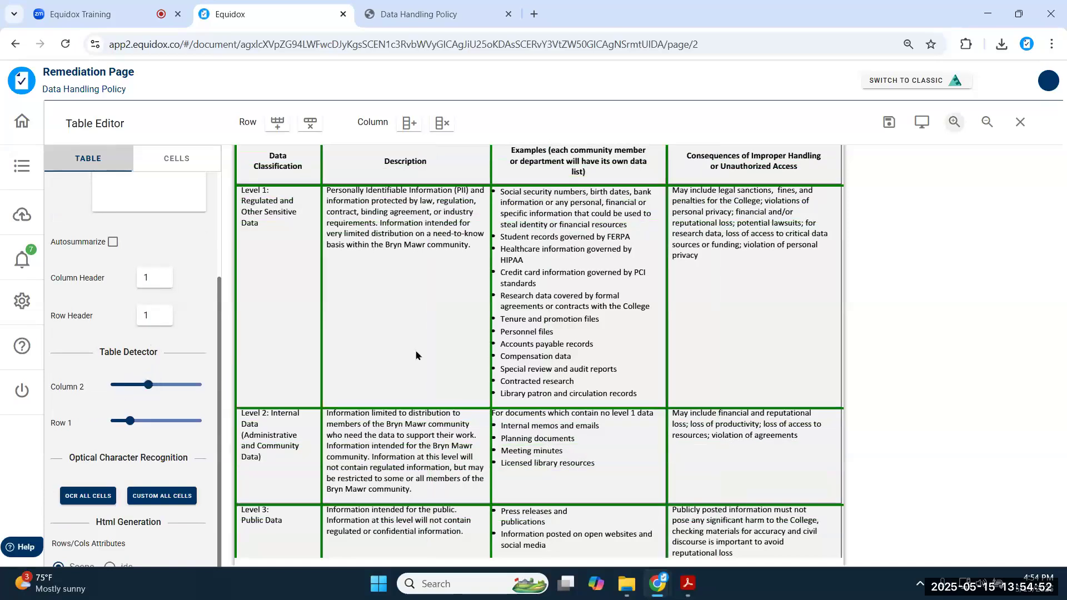
scroll(272, 181, "up", 1)
left_click(273, 181)
key("Down")
key("Down")
key("Down")
key("Right")
key("Right")
key("Right")
key("Up")
key("Up")
key("Up")
key("Left")
key("Left")
key("Down")
key("Down")
key("Right")
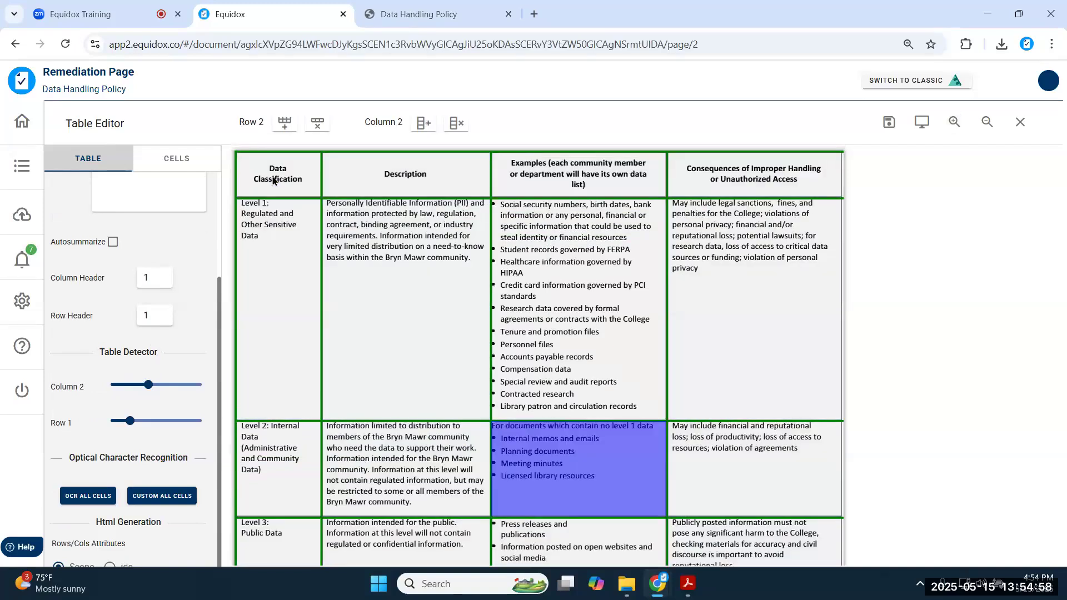
key("Up")
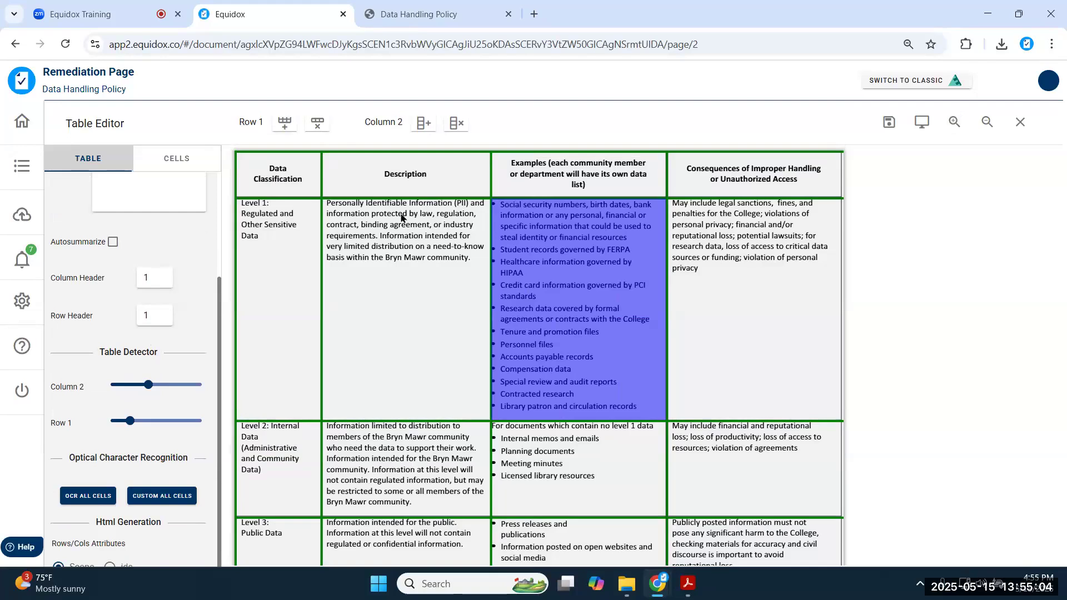
left_click(922, 122)
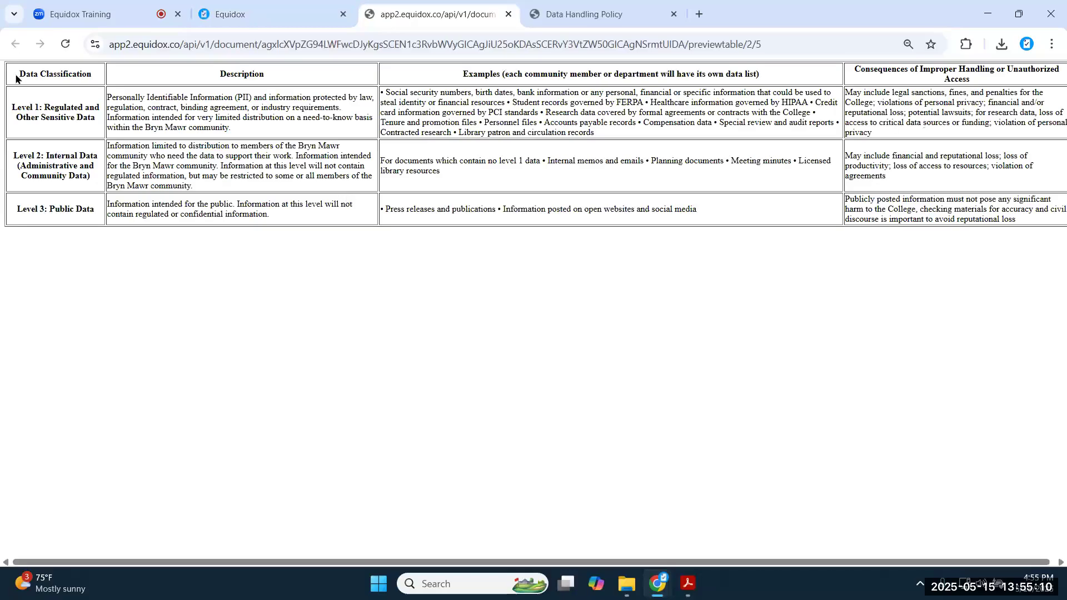
left_click_drag(17, 72, 943, 242)
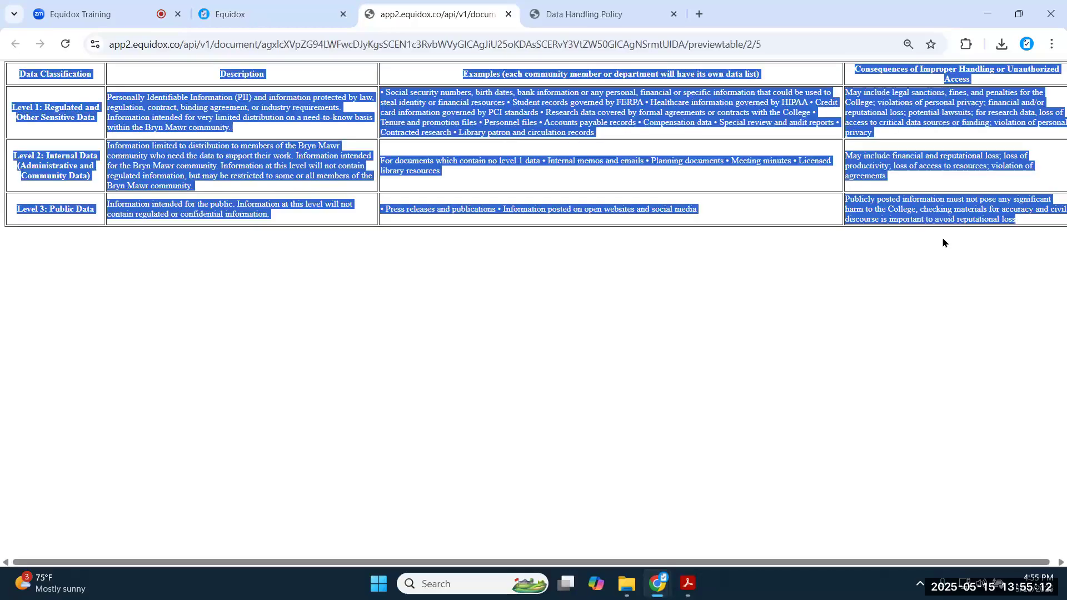
left_click(355, 264)
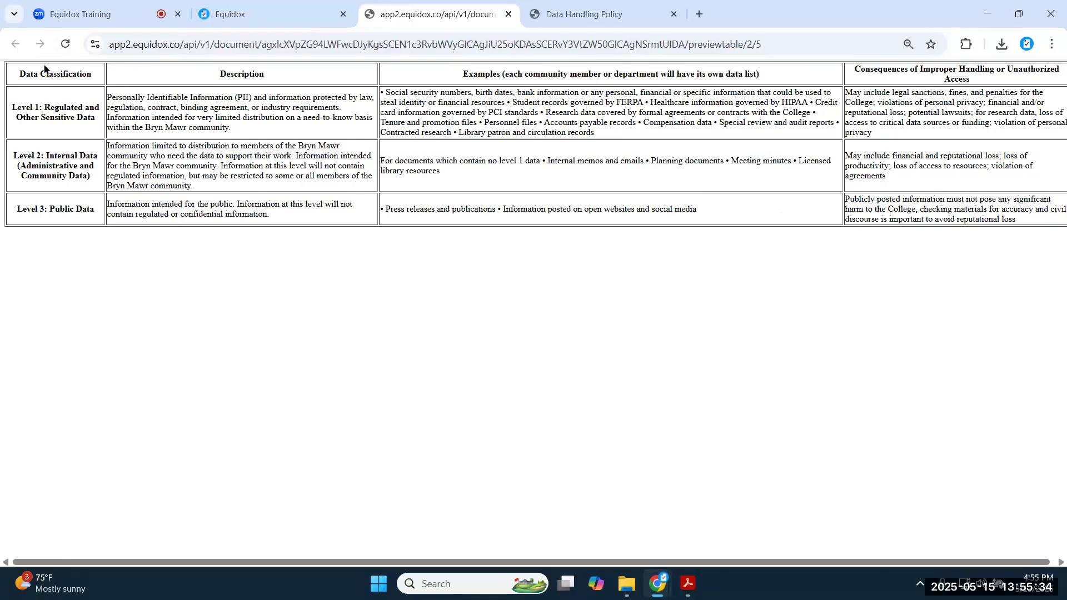
left_click(247, 14)
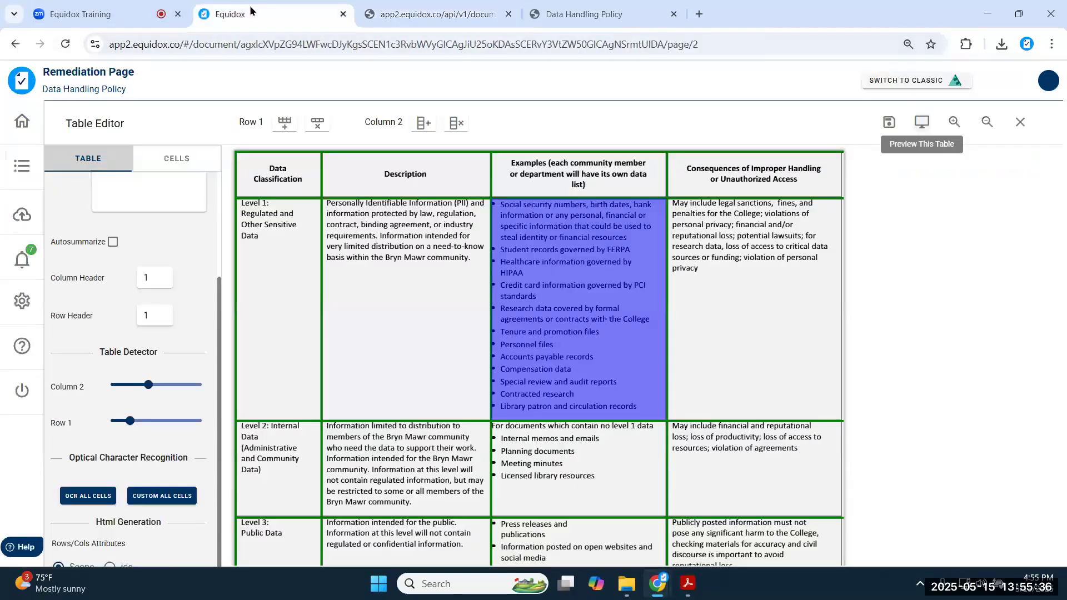
- Inspect the four header cells and the Level 1–3 cells of the page 2 table
left_click(282, 187)
left_click(409, 178)
left_click(616, 161)
left_click(723, 172)
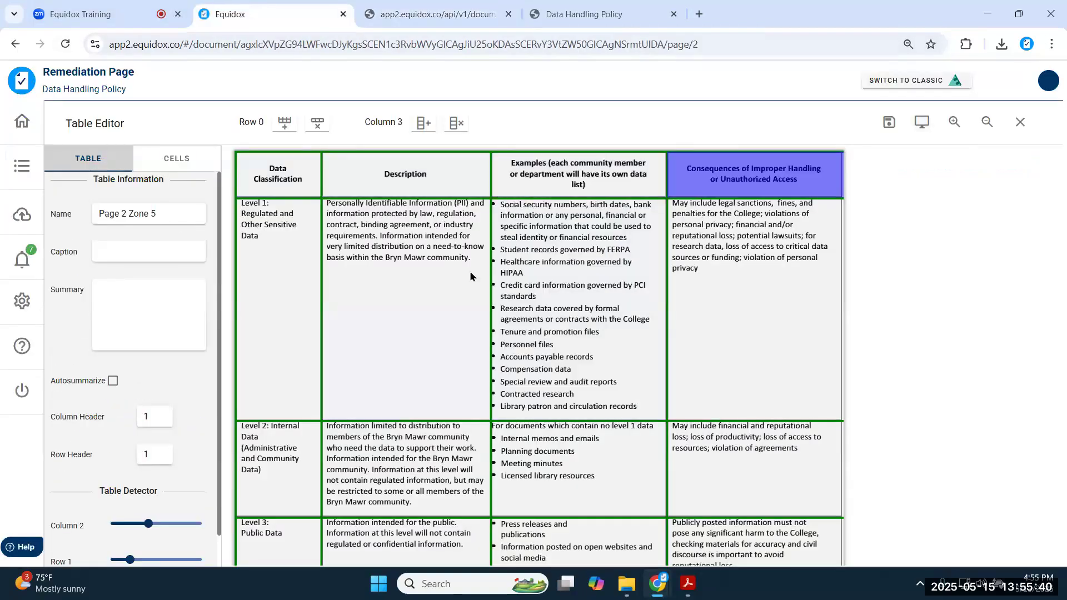
left_click(288, 311)
left_click(278, 471)
left_click(276, 530)
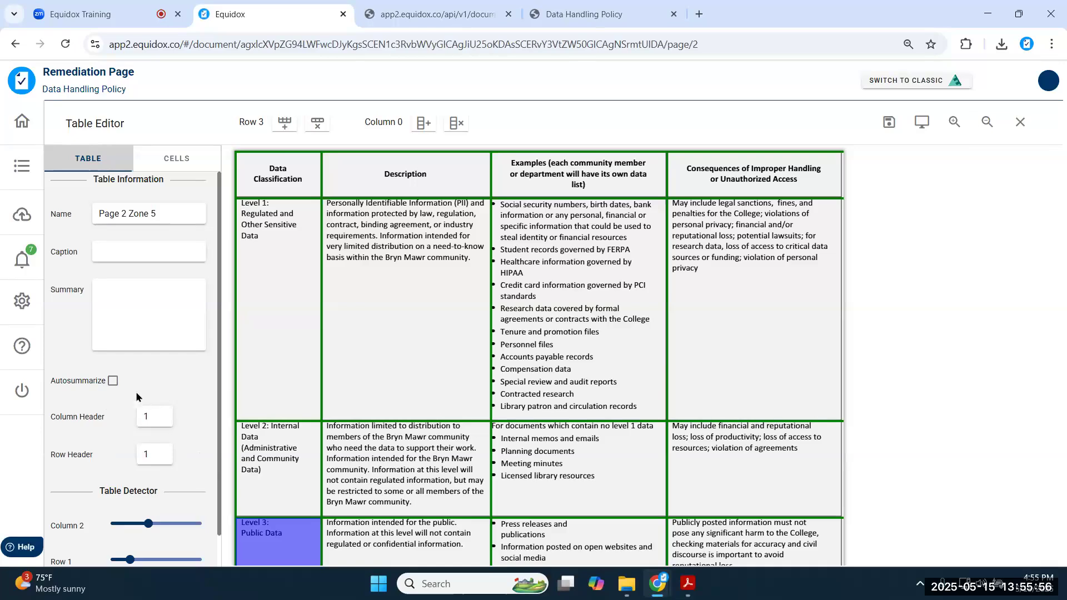
- Turn on Autosummarize for the Rows:4 Columns:4 summary and save the table
left_click(112, 382)
right_click(112, 383)
key("Escape")
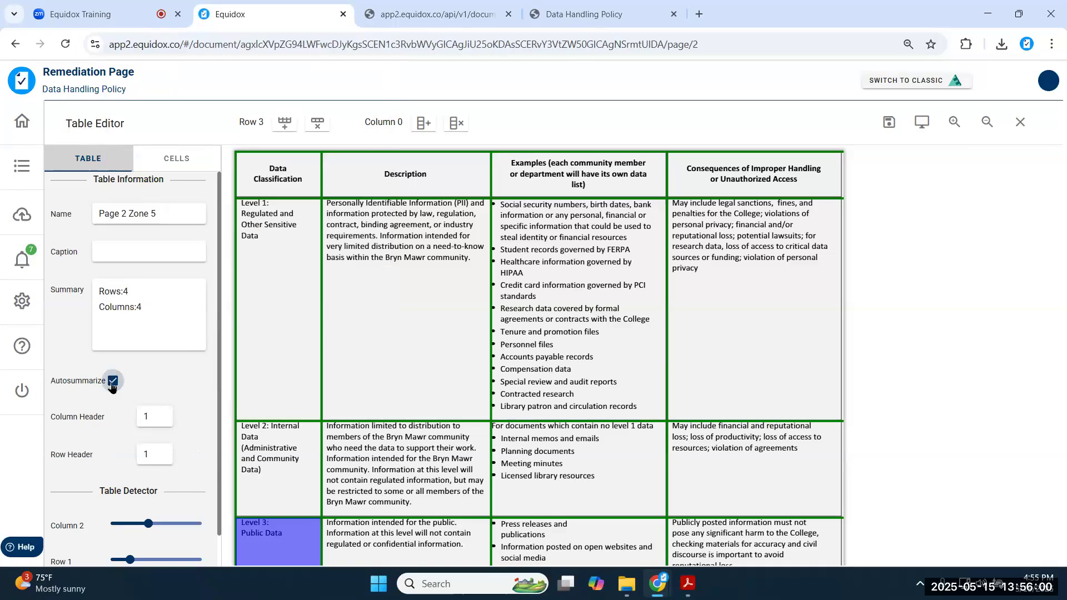
left_click_drag(155, 311, 78, 282)
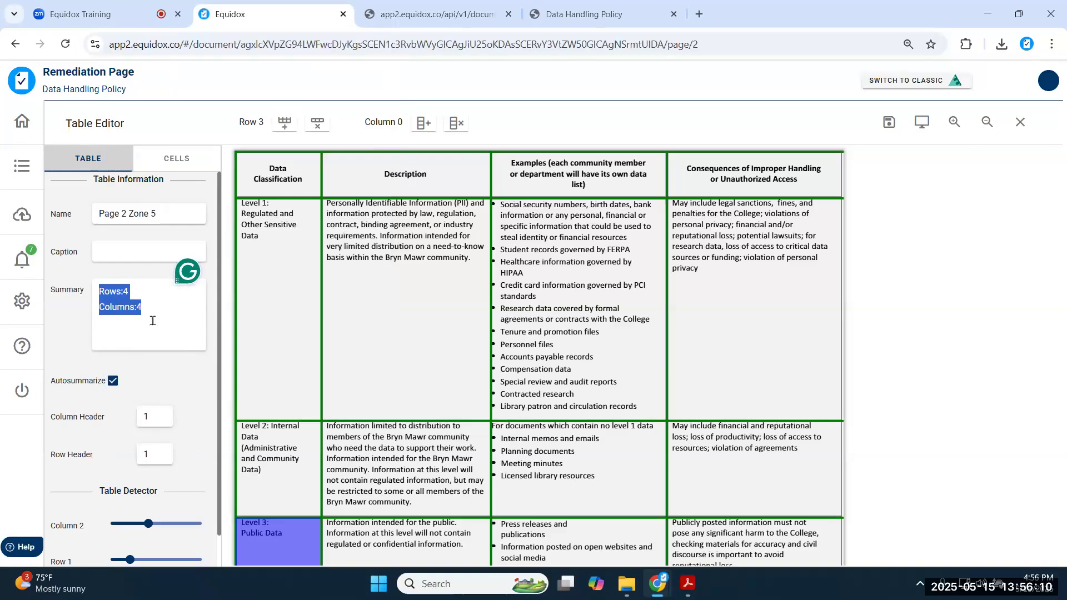
left_click(69, 337)
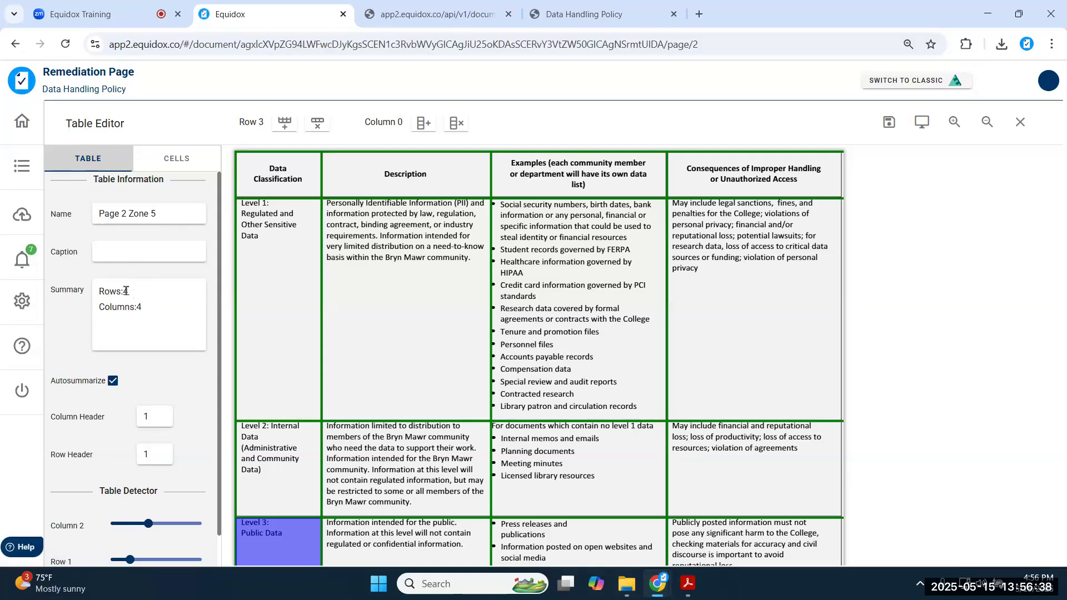
left_click(881, 129)
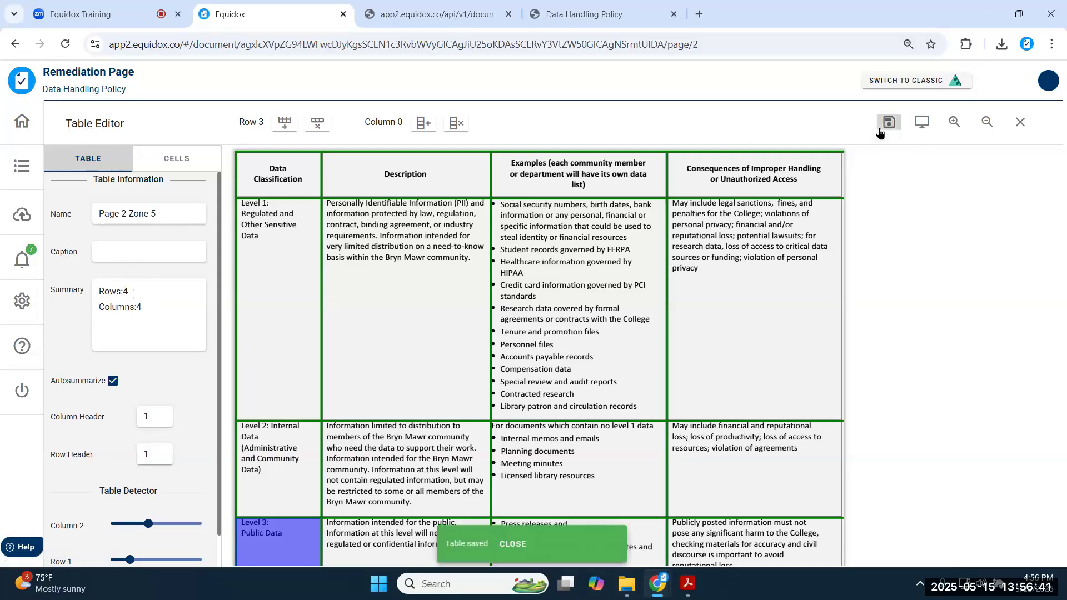
- Close the Table Editor and preview page 2's rendered output
left_click(1020, 122)
scroll(581, 281, "down", 3)
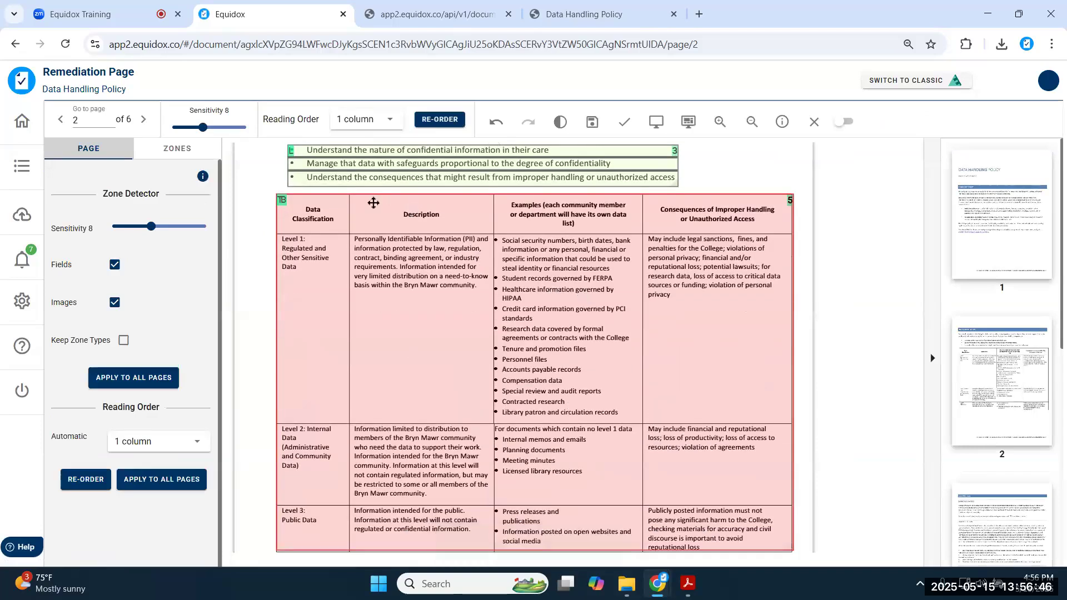
scroll(370, 203, "down", 3)
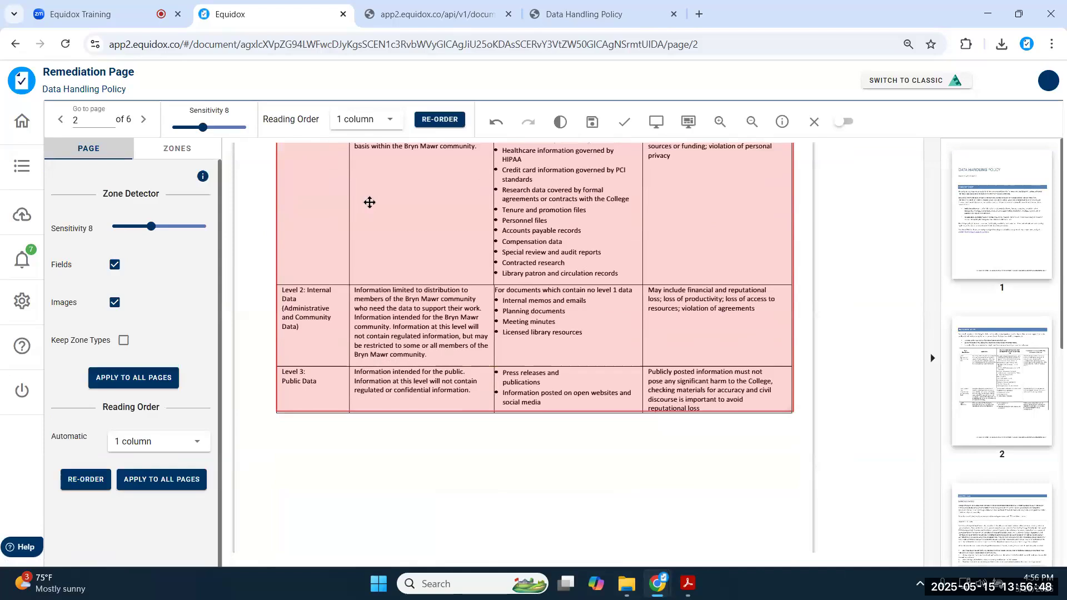
scroll(379, 207, "up", 3)
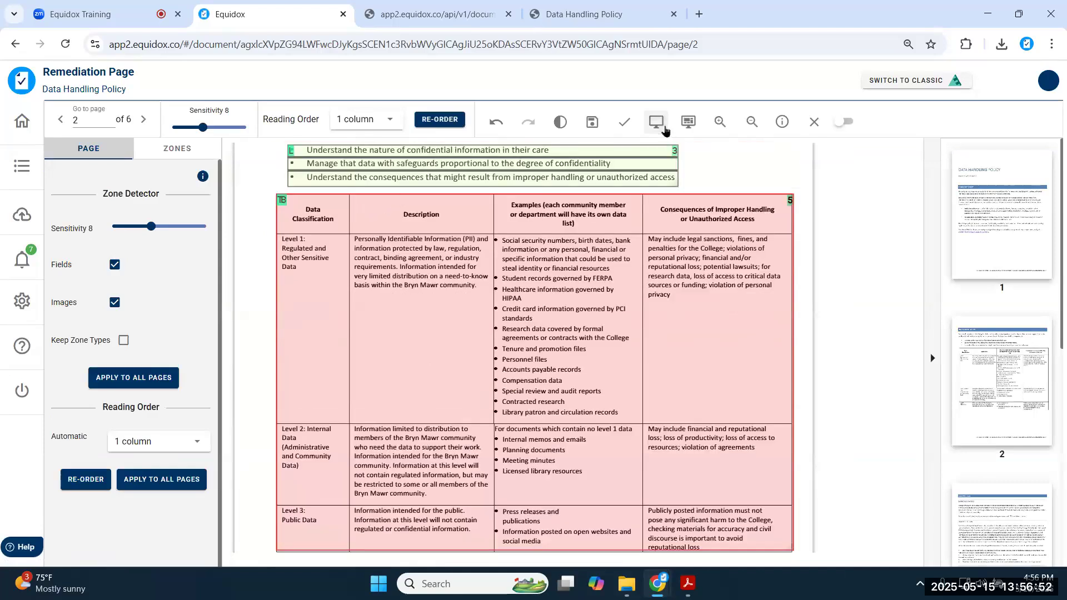
left_click(664, 129)
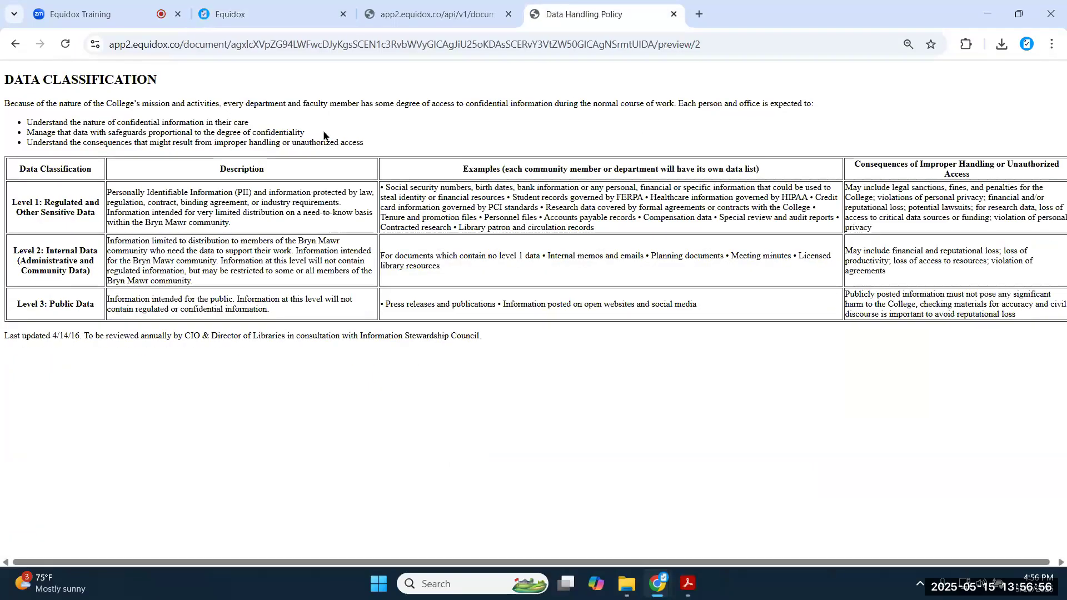
left_click(230, 14)
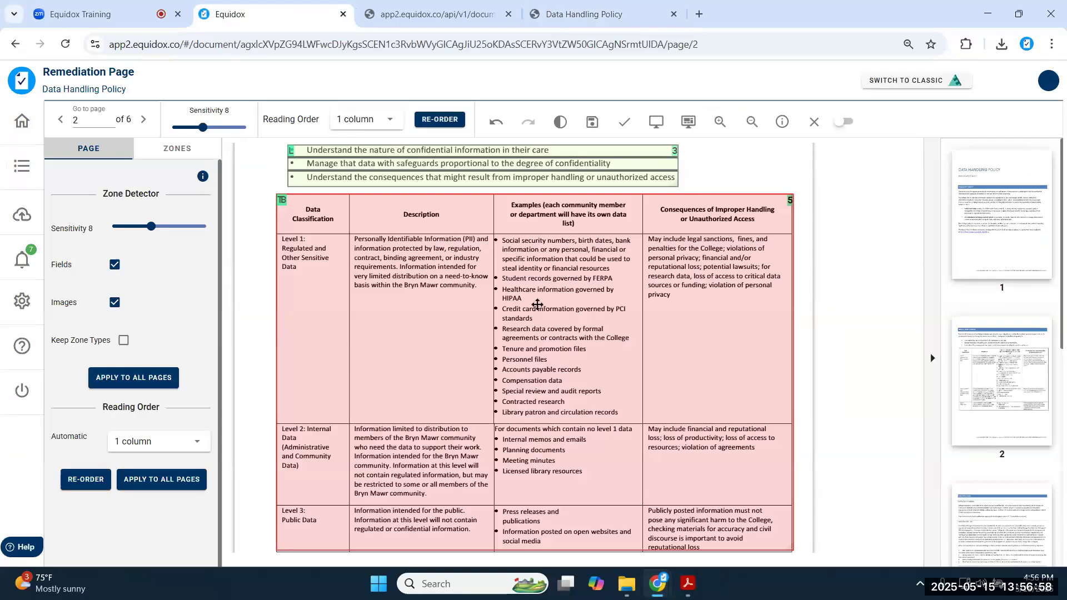
- Draw a new zone around the four Level 2 Examples bullet items
scroll(510, 240, "down", 1)
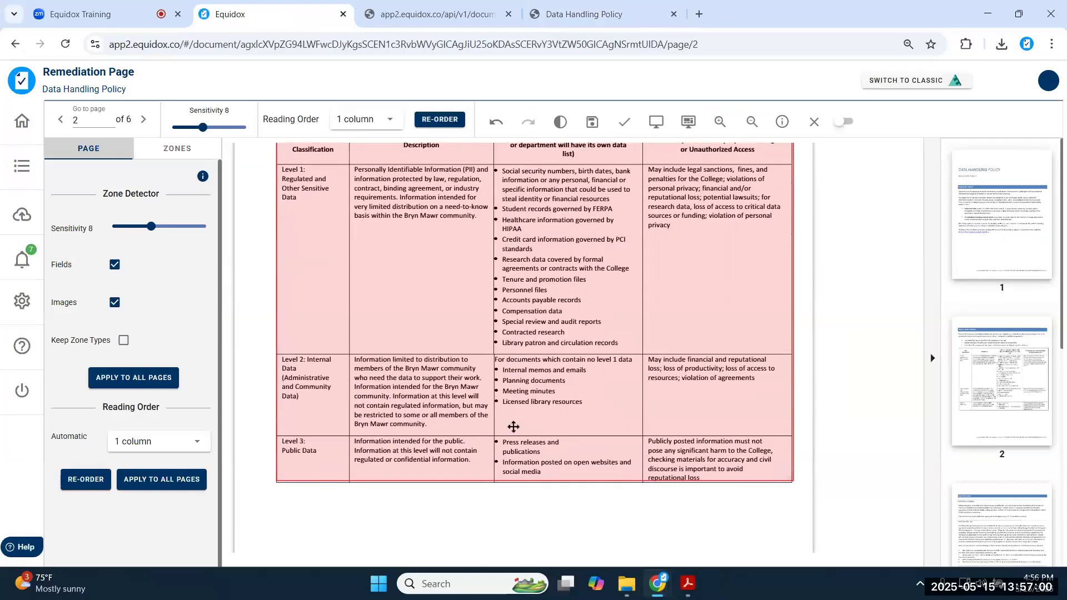
scroll(525, 434, "down", 1)
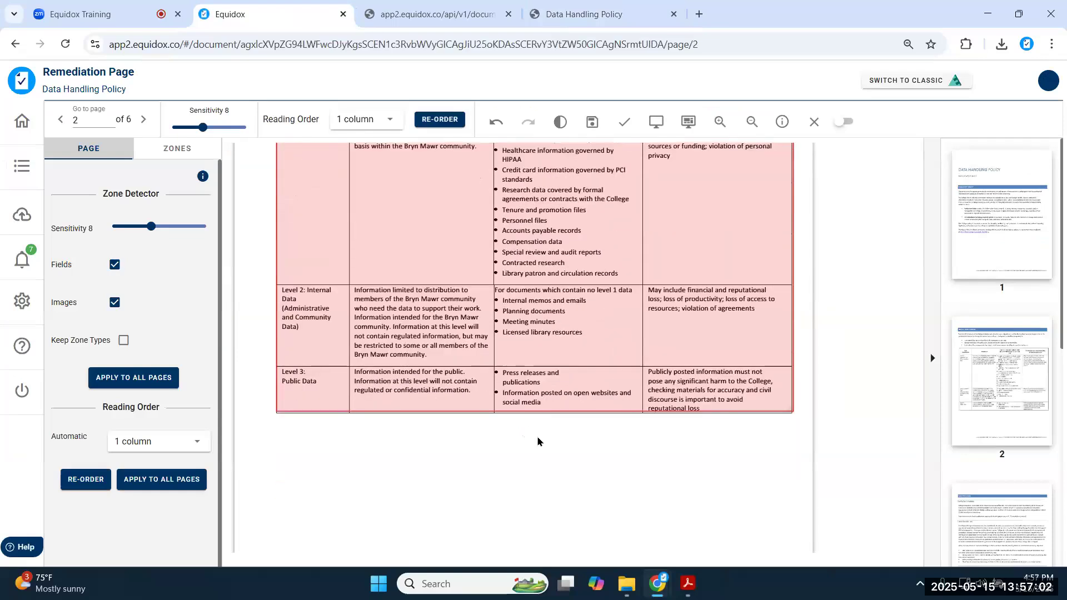
mouse_move(503, 427)
left_mouse_down()
mouse_move(574, 471)
mouse_move(624, 473)
mouse_move(569, 394)
mouse_move(570, 325)
mouse_move(583, 337)
left_mouse_up()
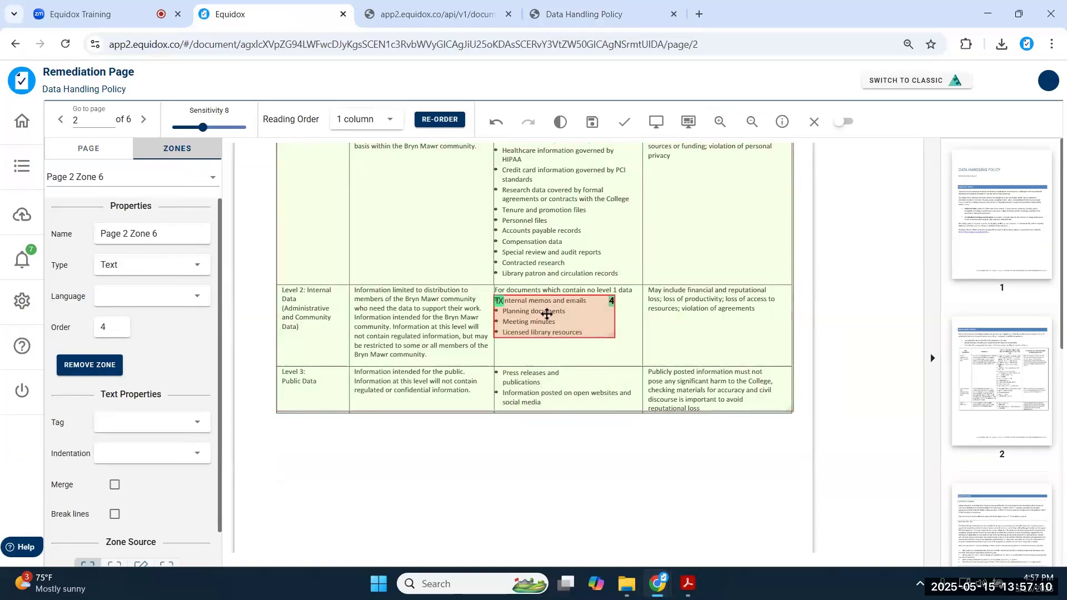
- Make the new zone a list with List Detector sensitivity 2, giving four items
key("l")
scroll(158, 305, "down", 2)
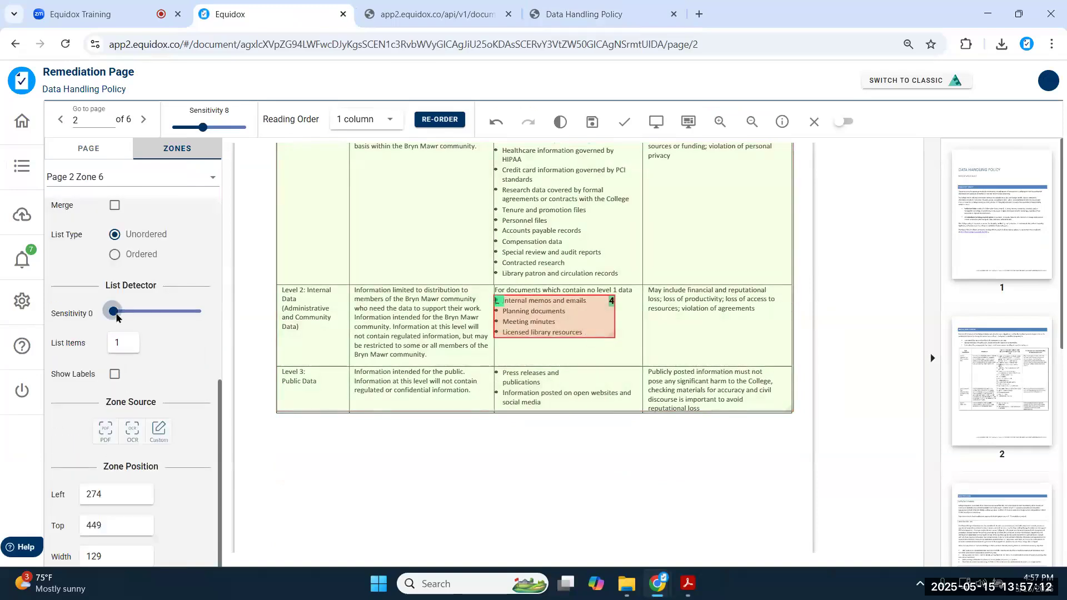
left_click(145, 322)
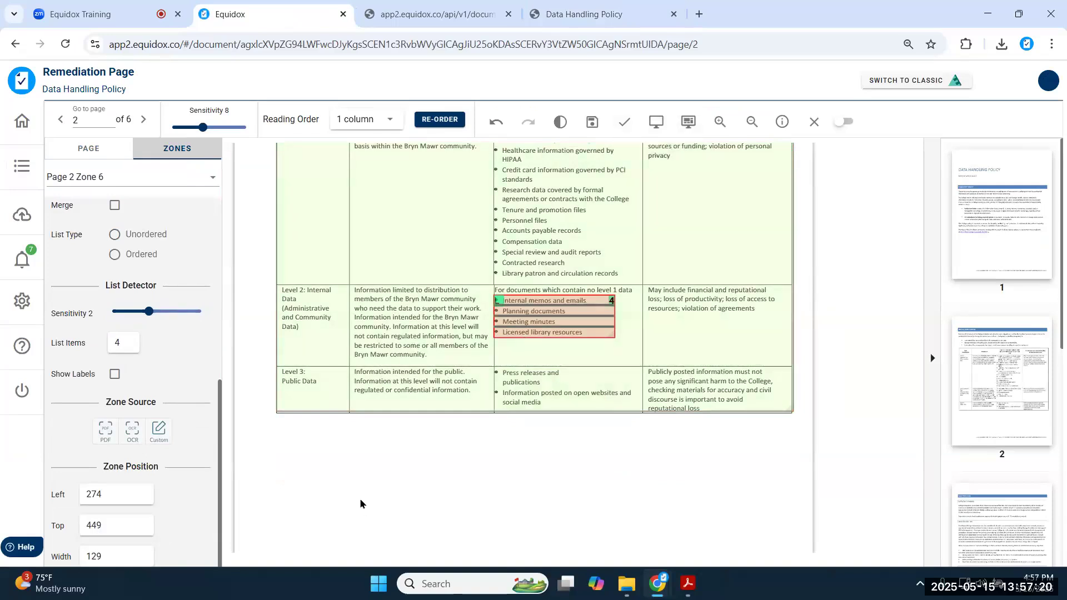
- Verify the Level 2 bullets in the document preview, then save page 2
key("ctrl+Tab")
key("ctrl+Tab")
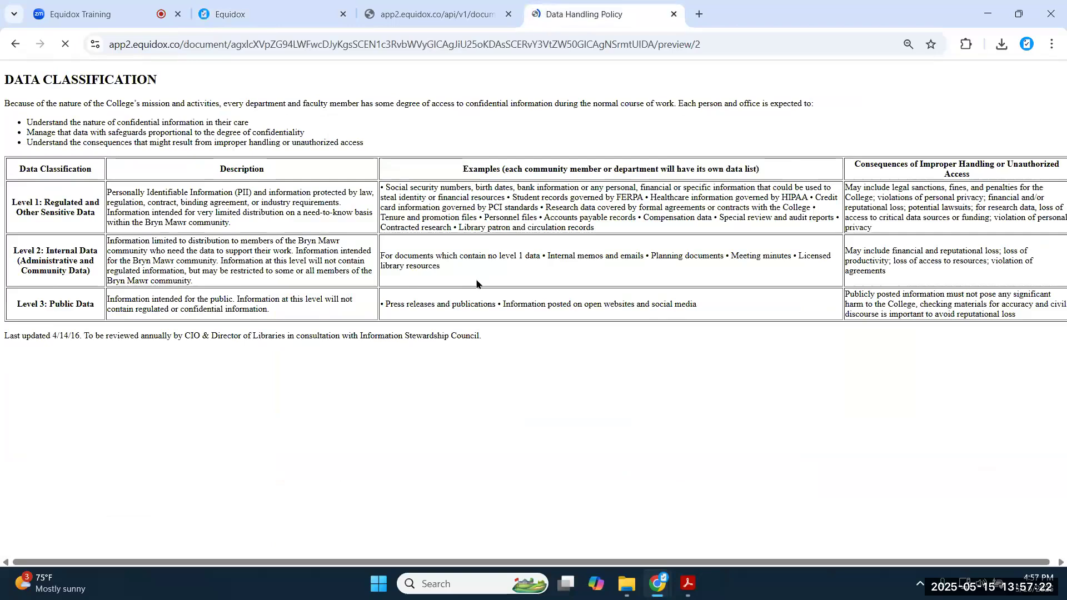
left_click_drag(403, 261, 509, 302)
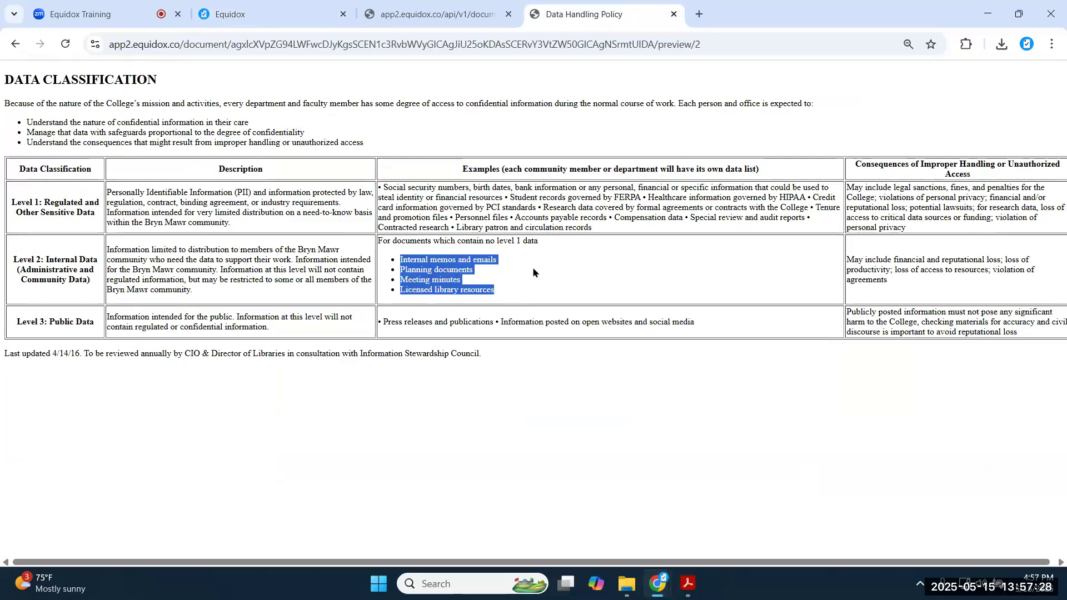
left_click(382, 350)
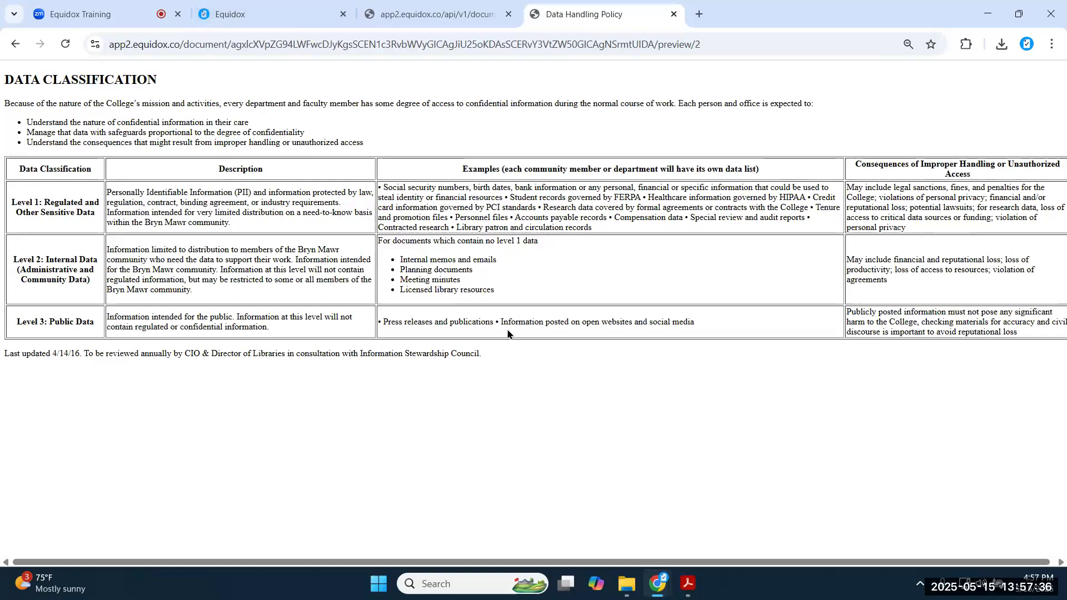
left_click(279, 19)
left_click(592, 127)
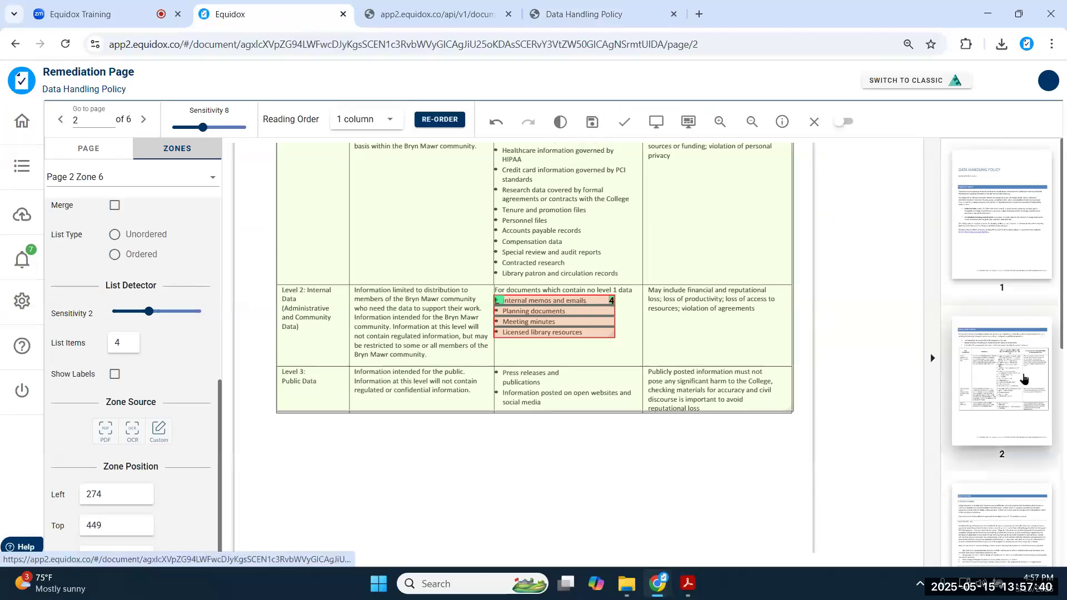
scroll(1020, 383, "down", 10)
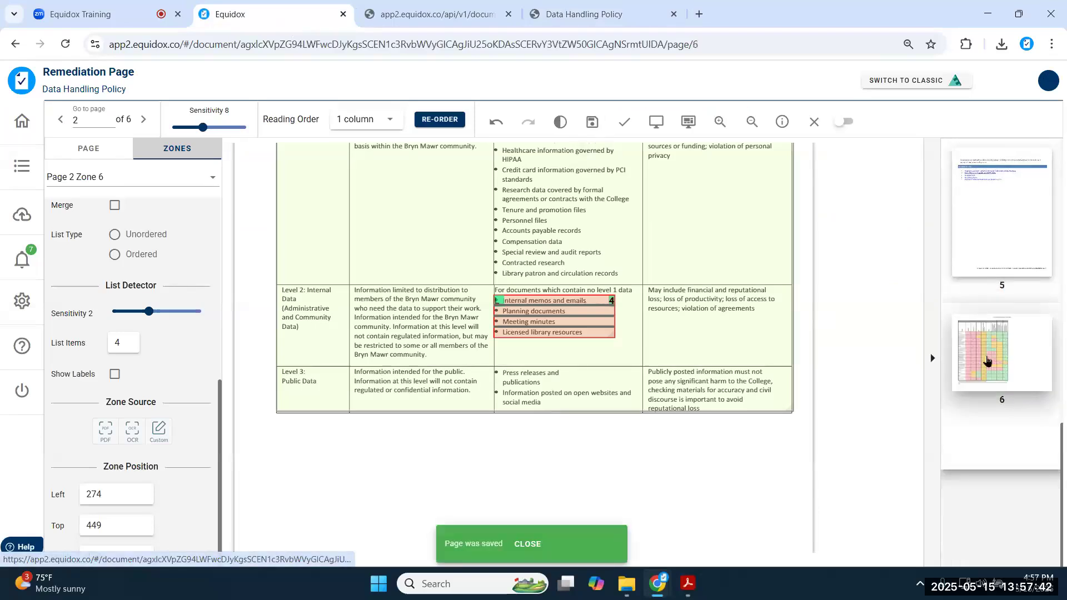
left_click(987, 362)
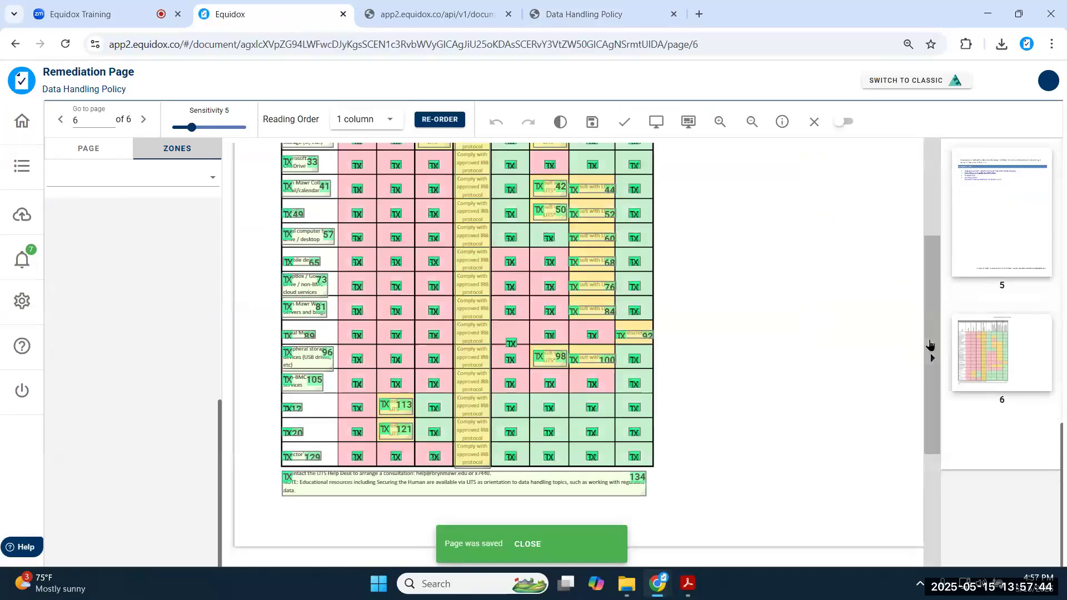
left_click(932, 357)
scroll(711, 379, "up", 3)
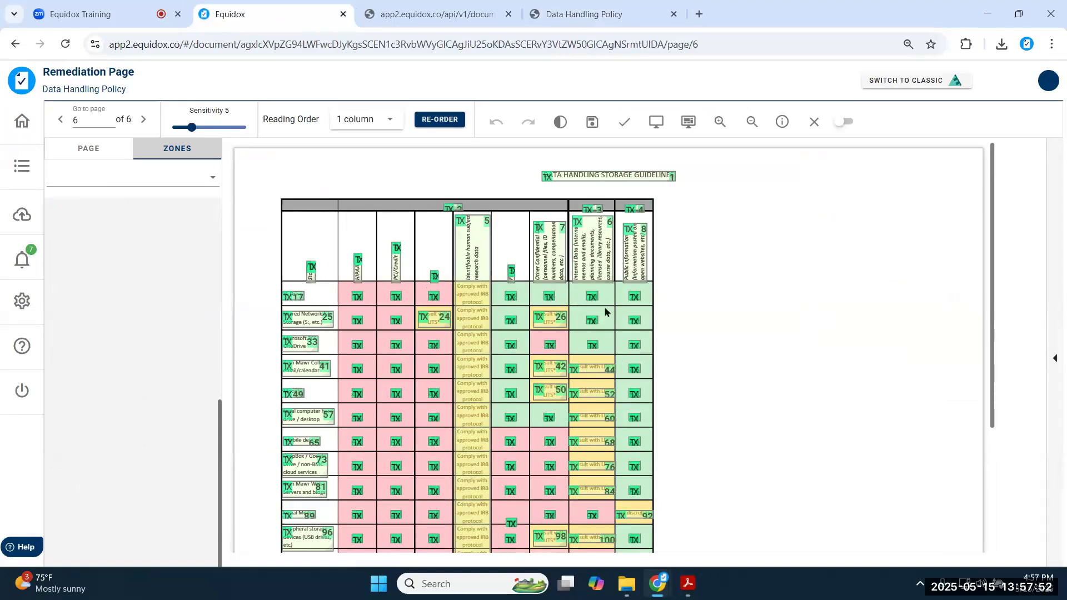
scroll(595, 345, "down", 3)
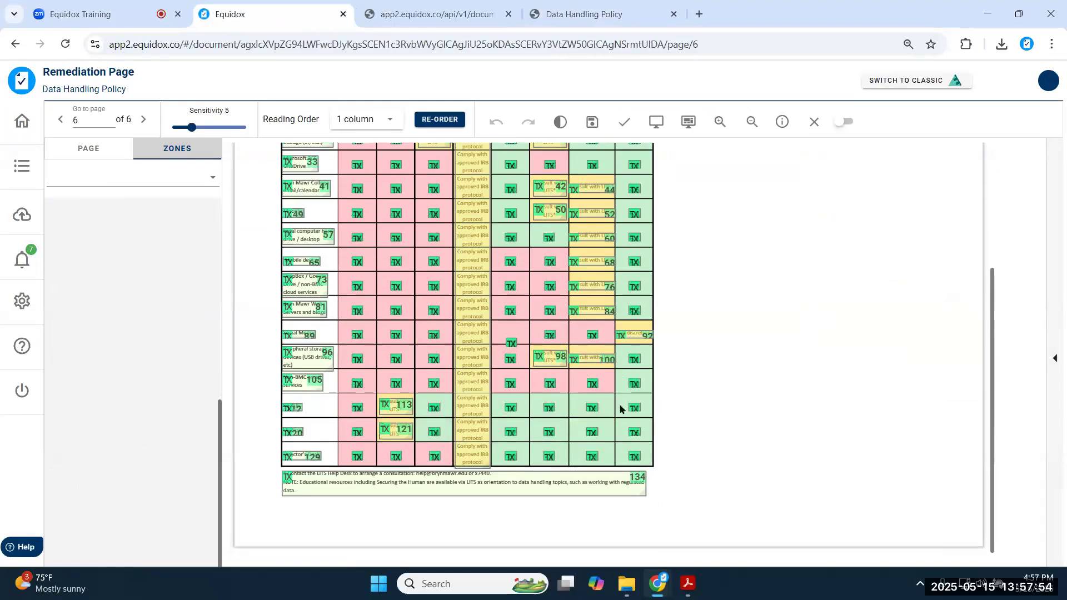
scroll(620, 410, "up", 2)
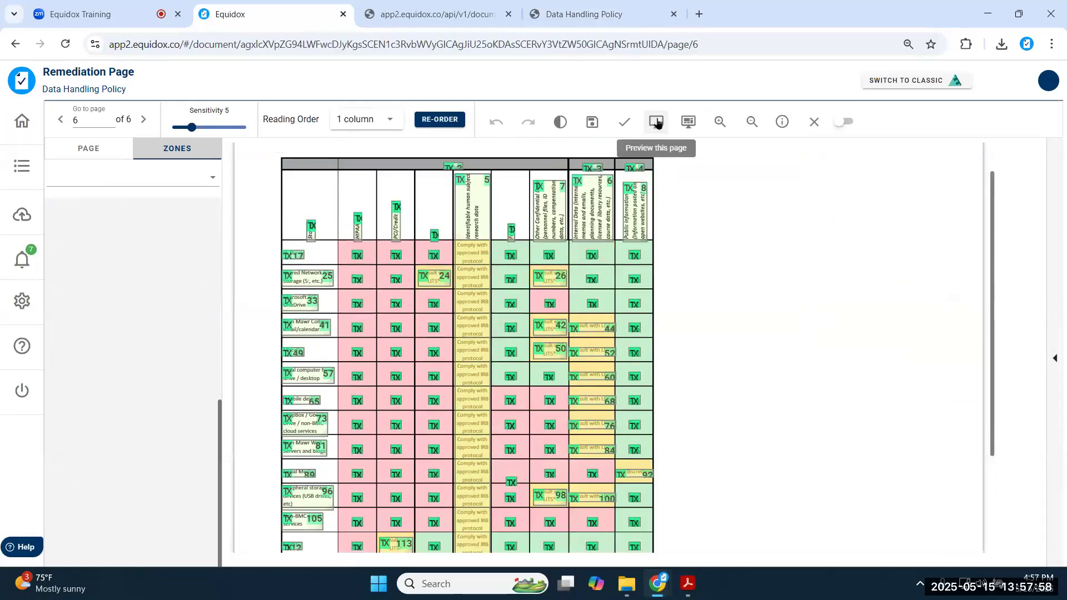
left_click(657, 122)
scroll(140, 275, "down", 5)
scroll(141, 278, "down", 20)
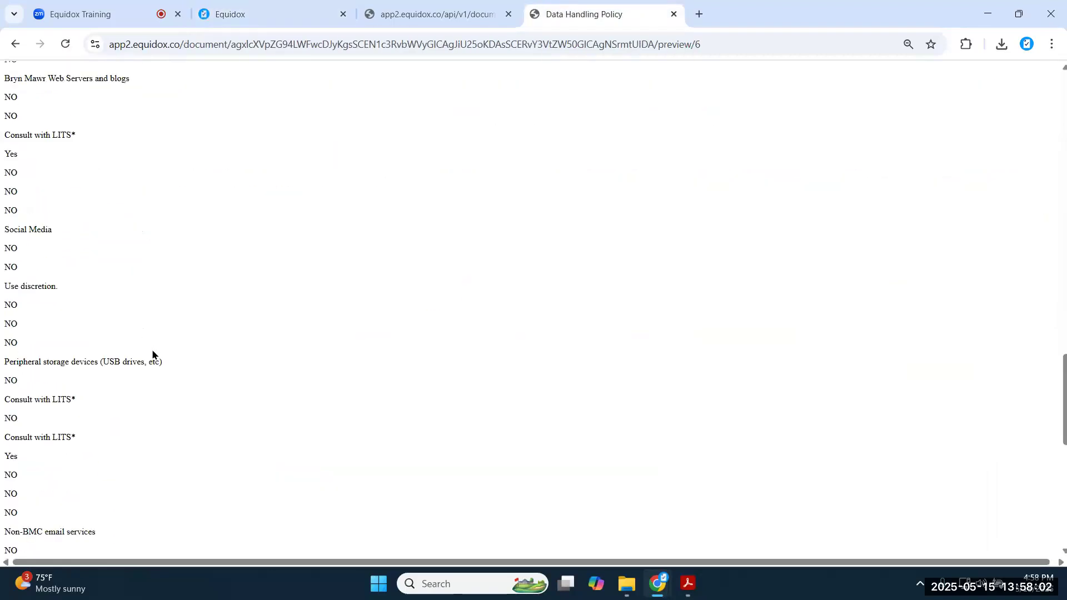
scroll(149, 404, "down", 2)
scroll(150, 408, "up", 20)
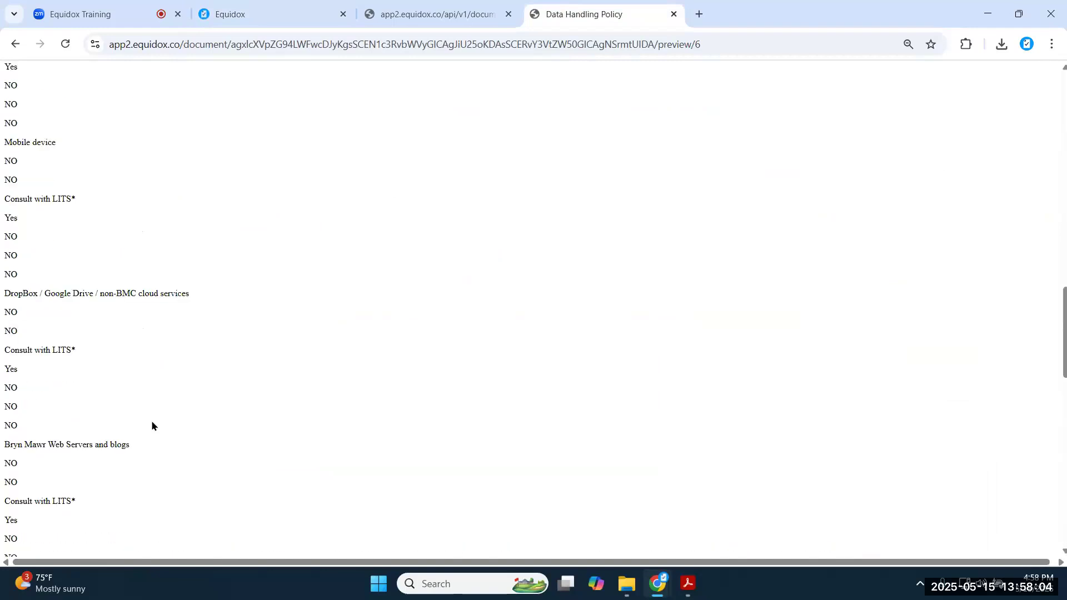
scroll(159, 440, "up", 3)
left_click(315, 25)
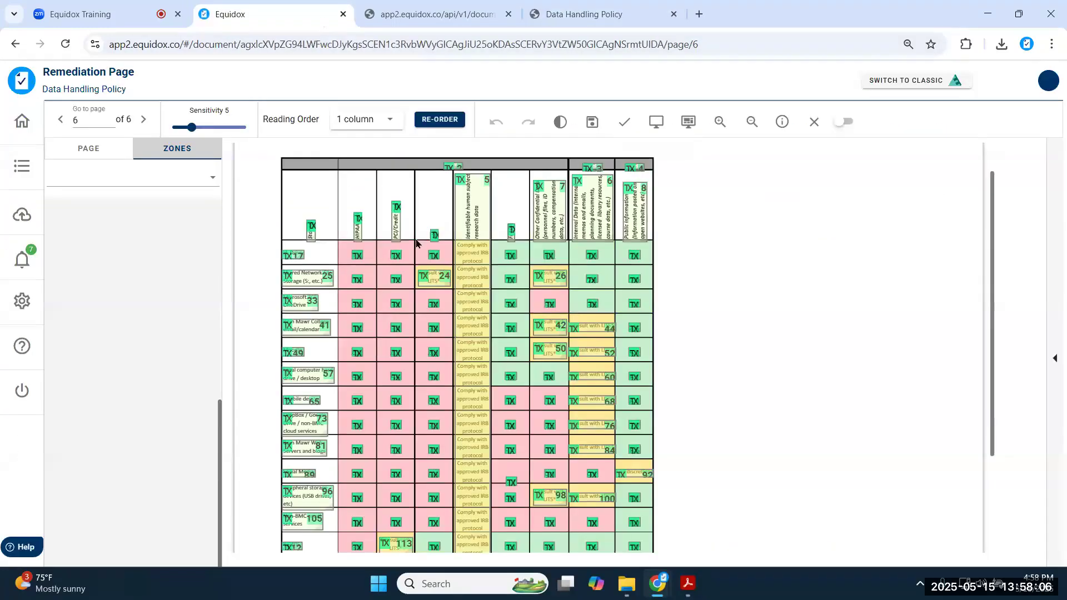
- Outline the whole page 6 storage table as one zone and open it in the Table Editor
mouse_move(281, 162)
left_mouse_down()
mouse_move(422, 297)
mouse_move(671, 490)
left_mouse_up()
scroll(670, 485, "down", 3)
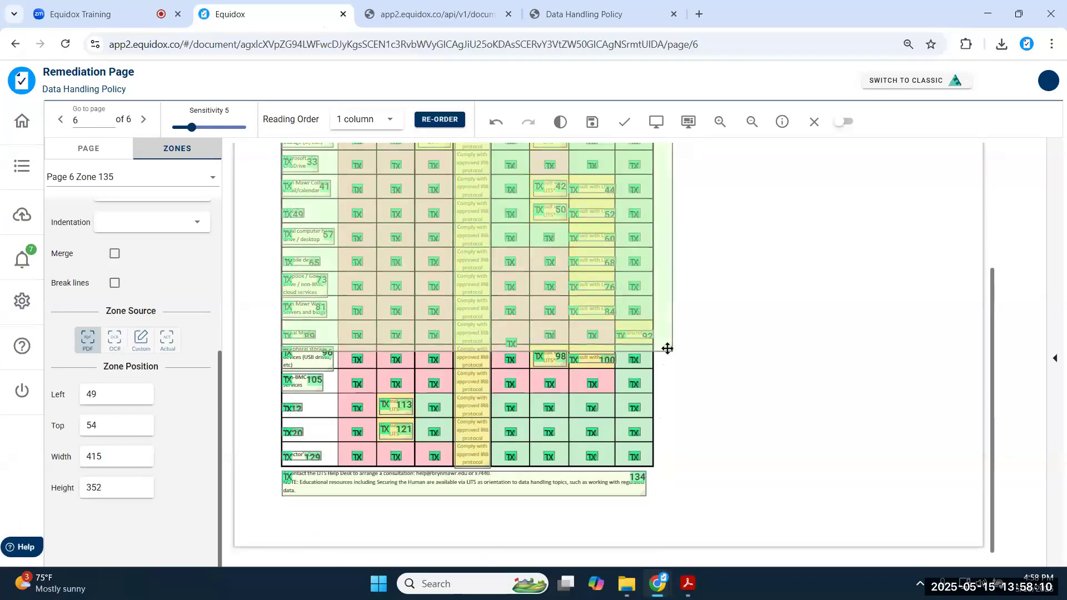
left_click_drag(670, 350, 653, 467)
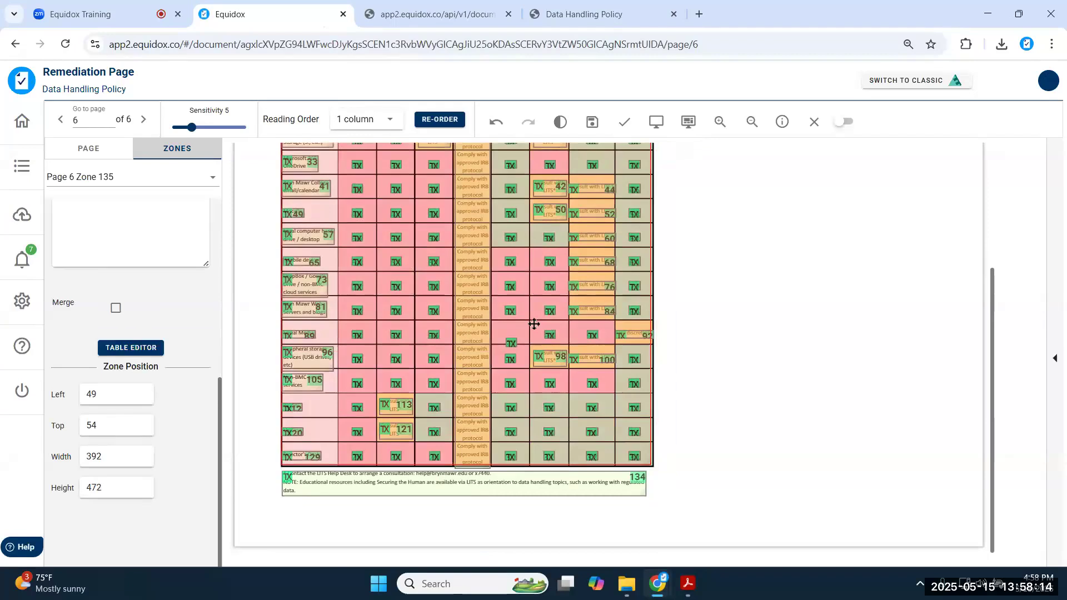
double_click(462, 251)
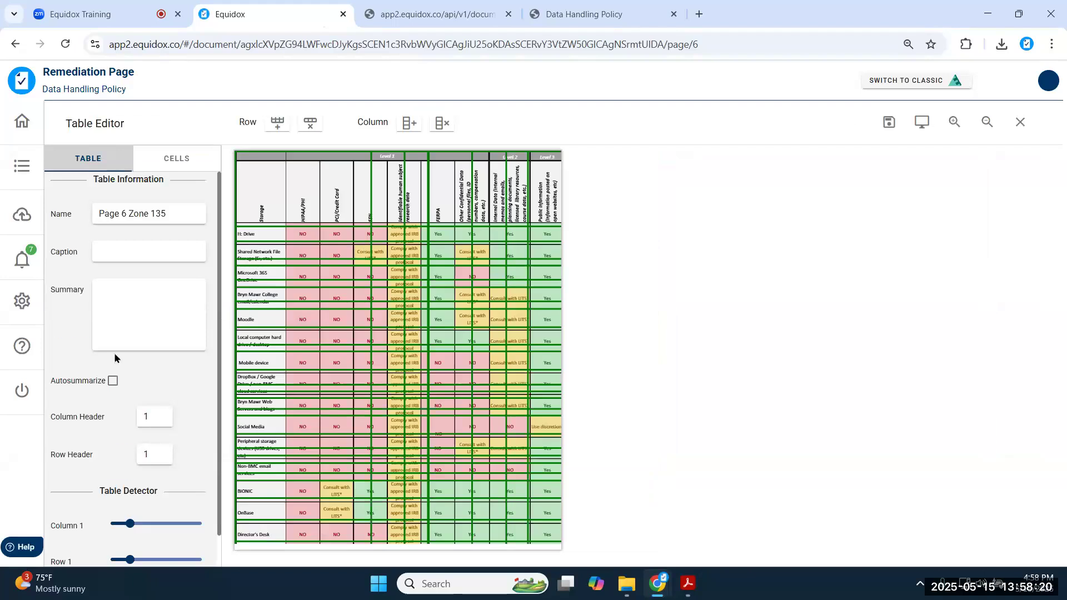
- Set the Column slider to 2 and preview the table, checking the Level 1 header text
scroll(114, 357, "down", 3)
left_click_drag(127, 385, 140, 392)
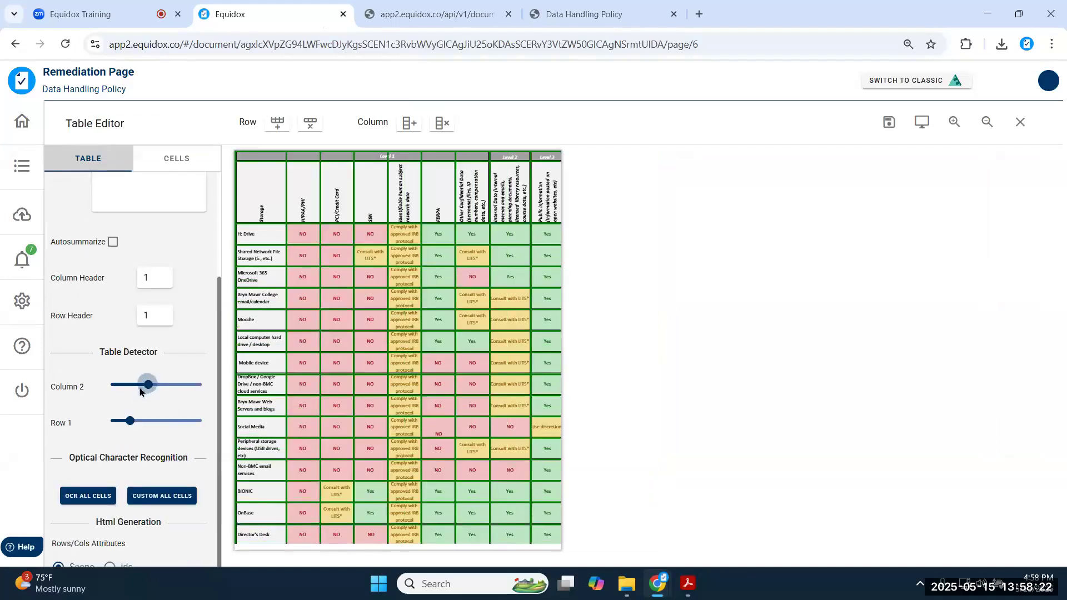
left_click(922, 123)
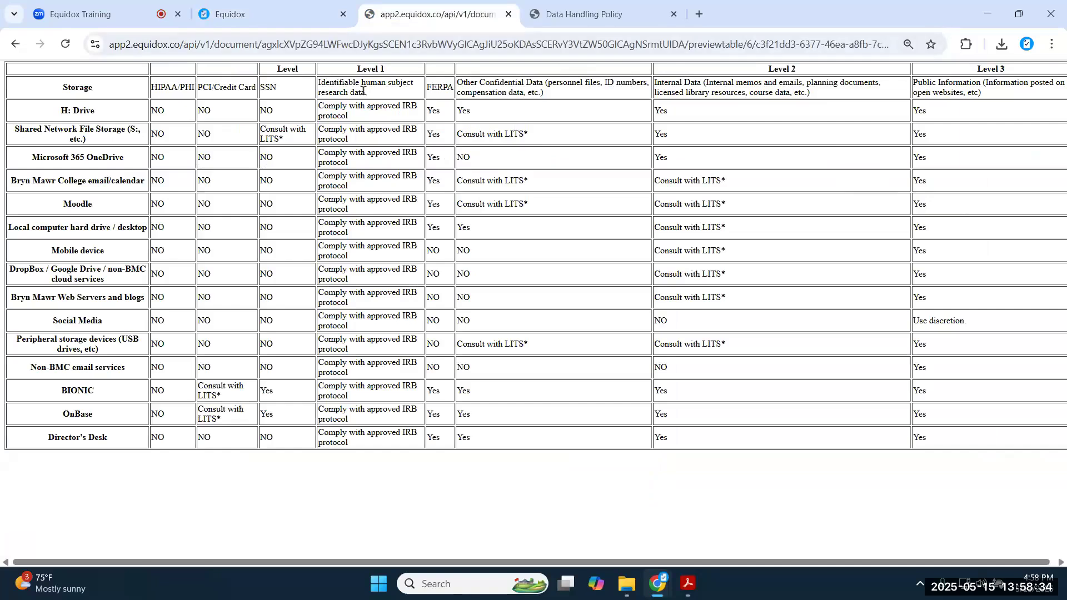
double_click(288, 67)
triple_click(361, 70)
left_click(269, 15)
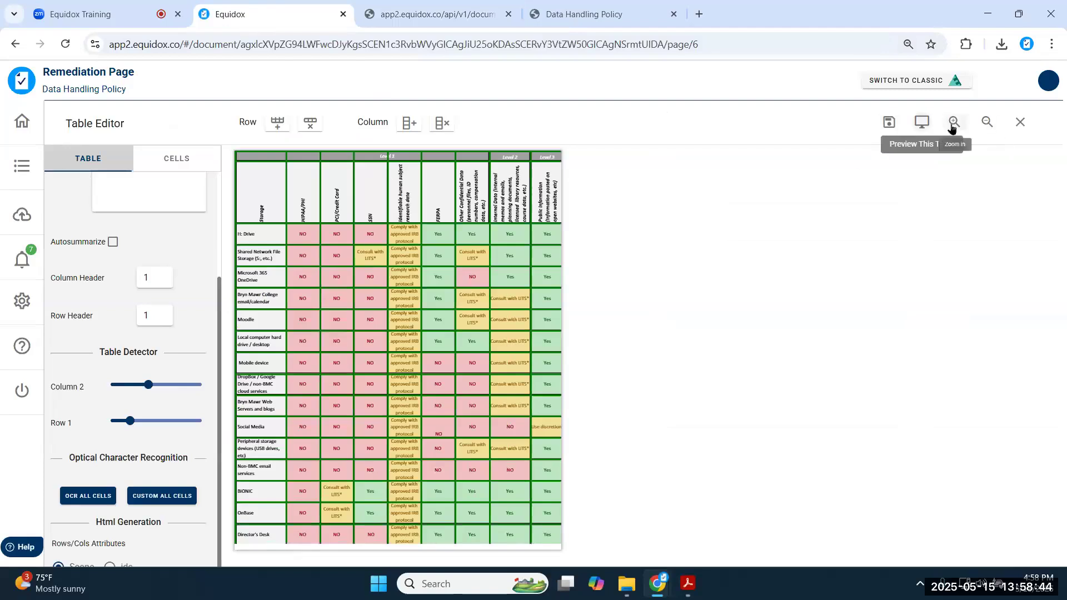
- Enlarge the table in the editor and compare it with the table preview
left_click(954, 122)
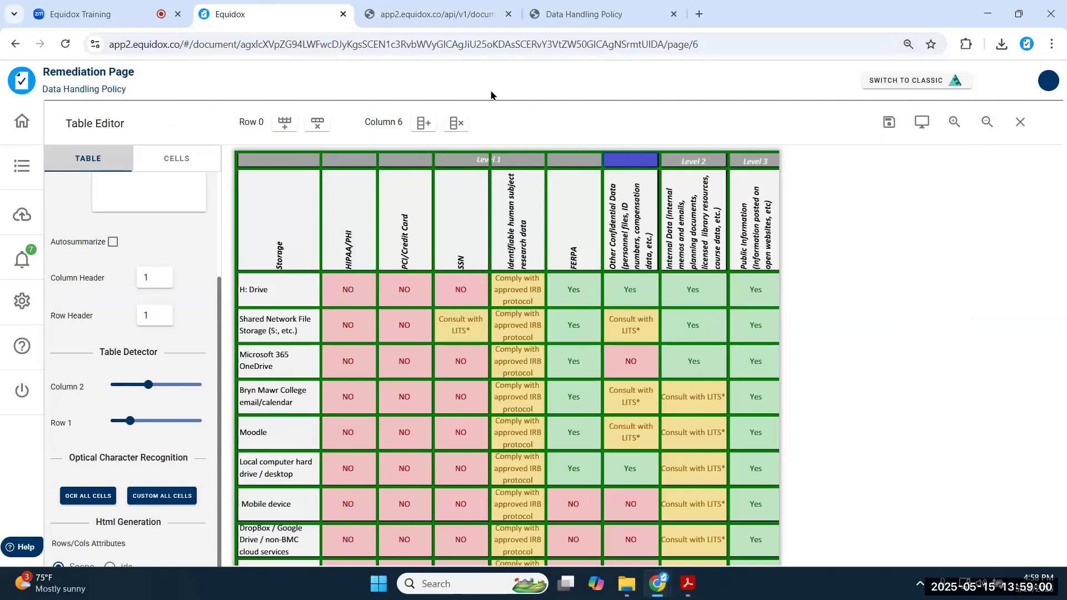
left_click(432, 17)
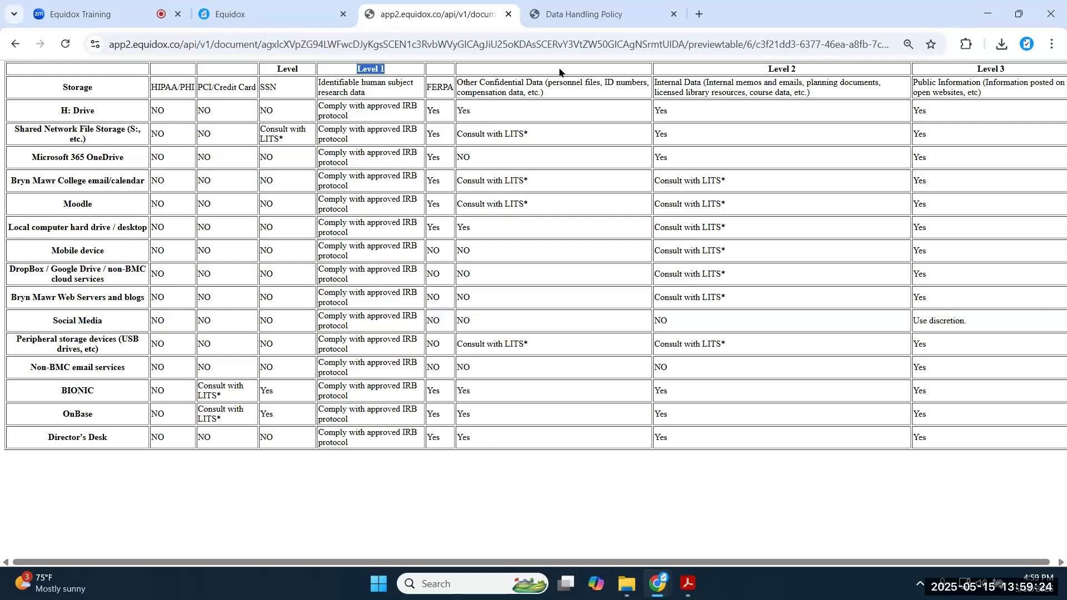
left_click(286, 16)
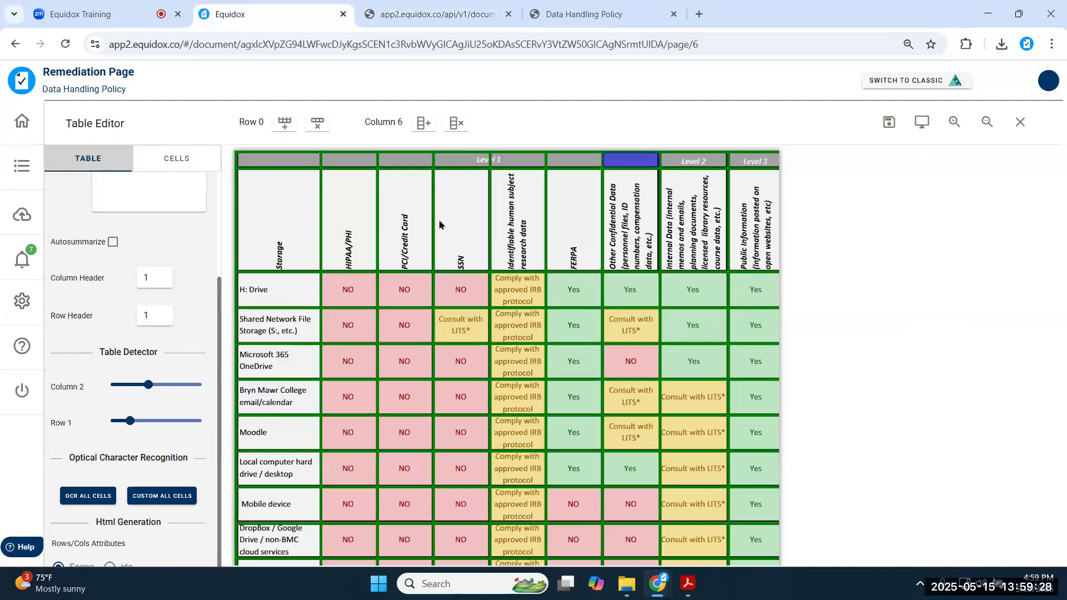
scroll(178, 332, "up", 3)
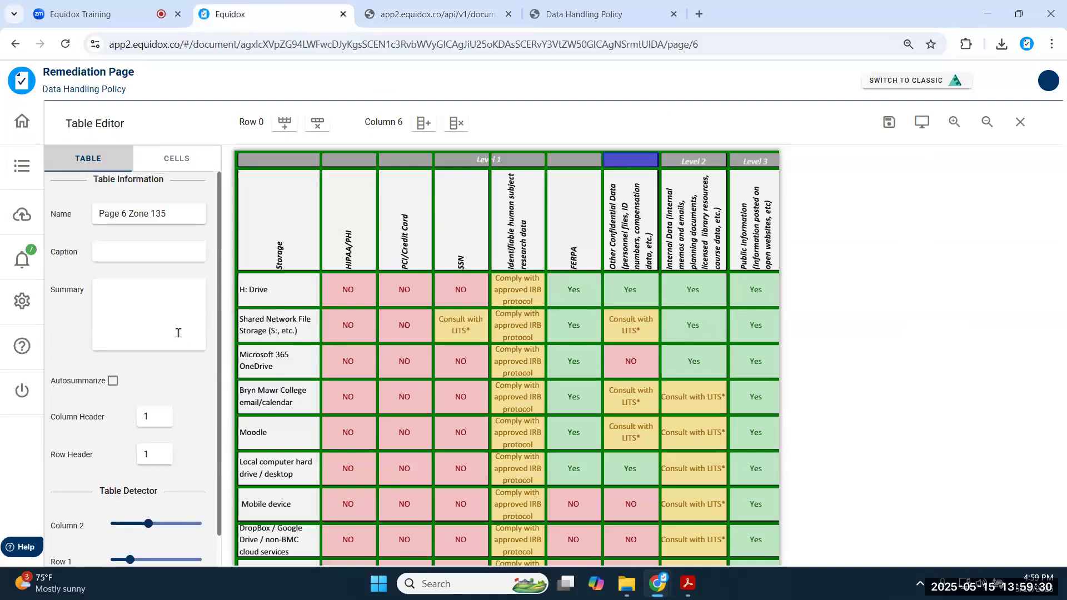
- Span the top header cells across columns 2–7 into one Level 1 cell and verify in preview
left_click(334, 160)
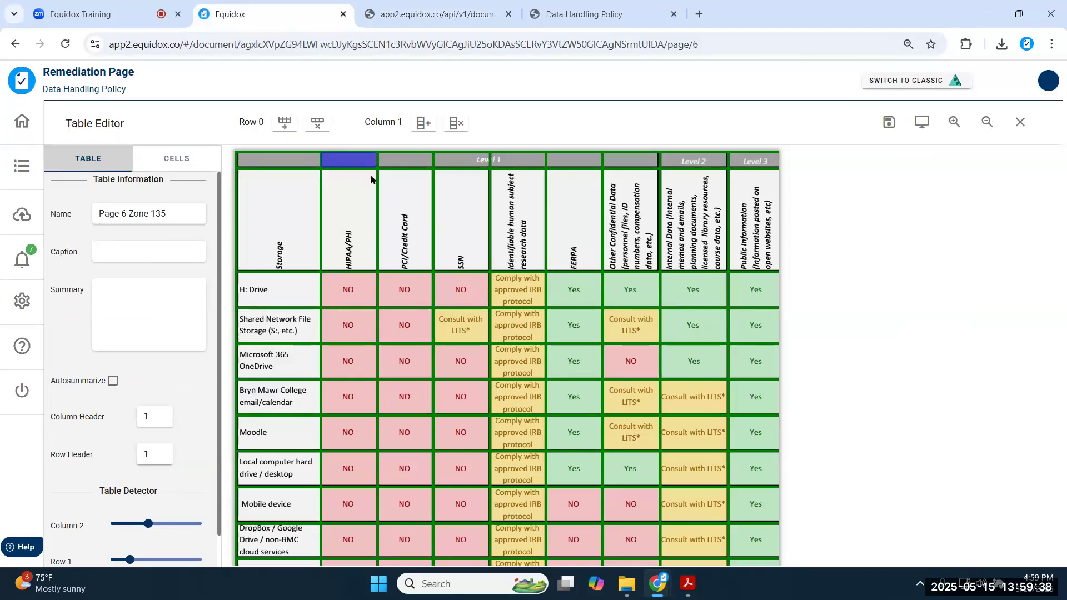
left_click(635, 164, "shift")
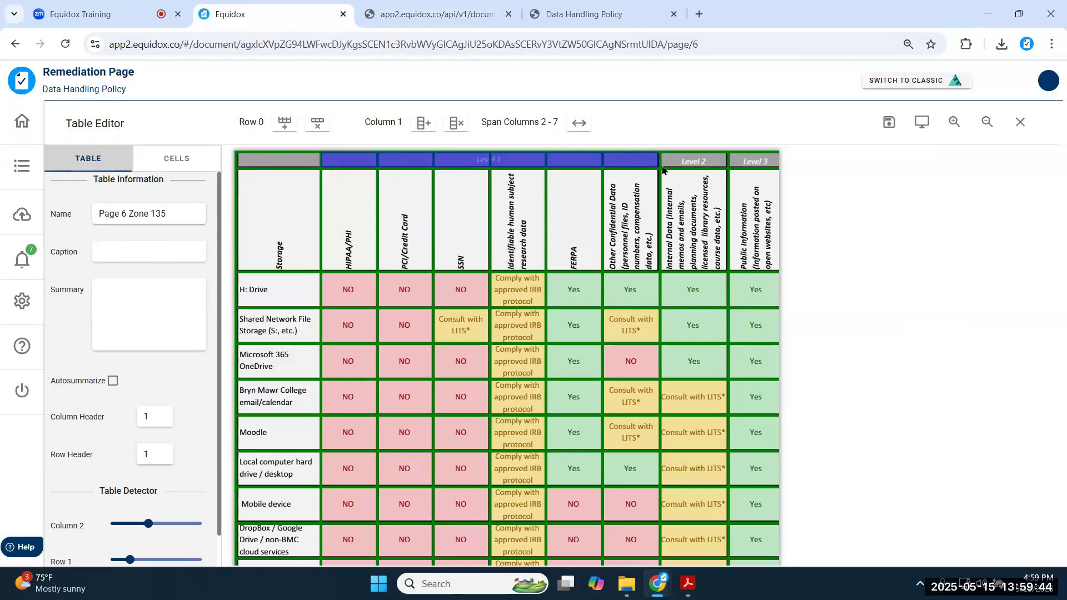
left_click(580, 124)
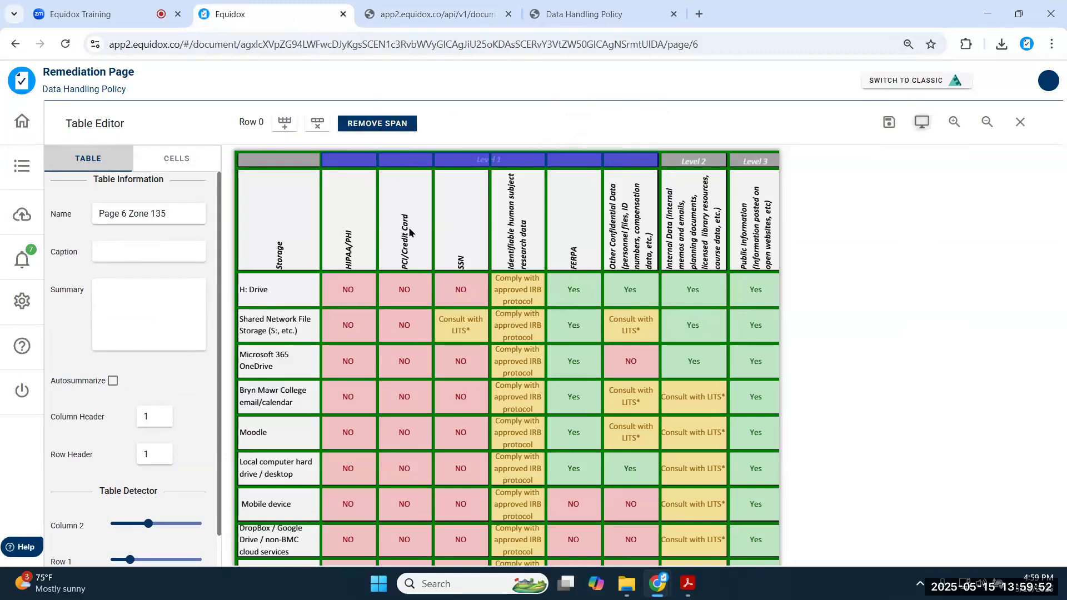
key("ctrl+Tab")
triple_click(410, 69)
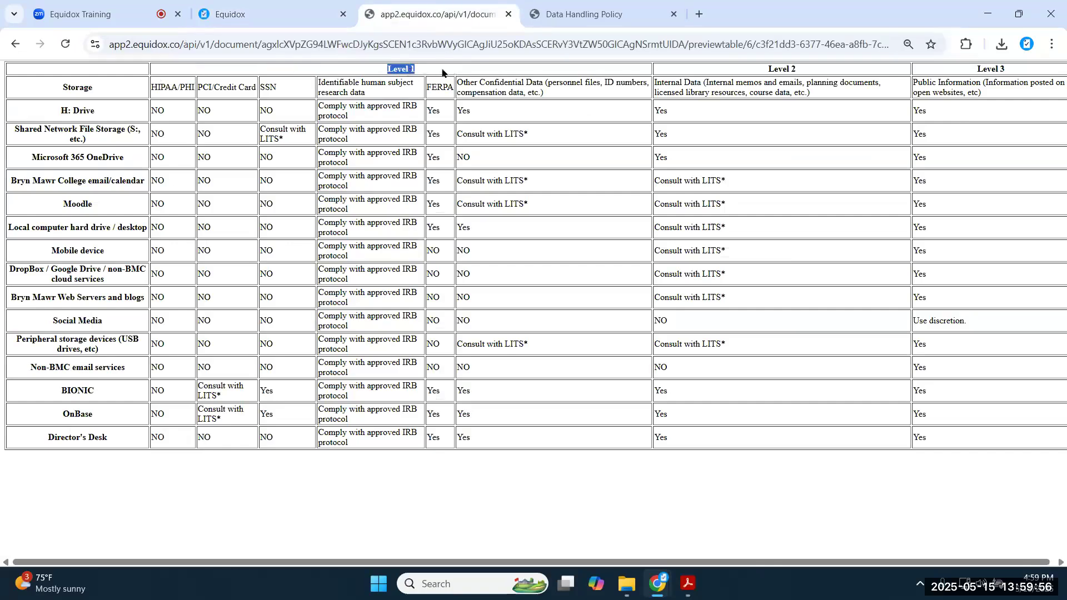
left_click(555, 162)
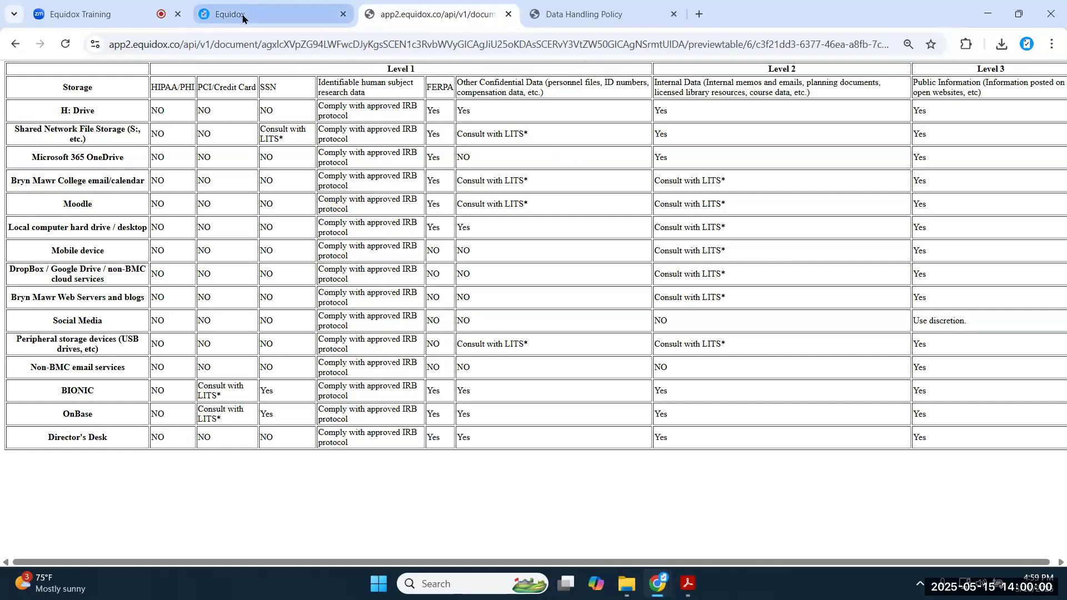
left_click(243, 18)
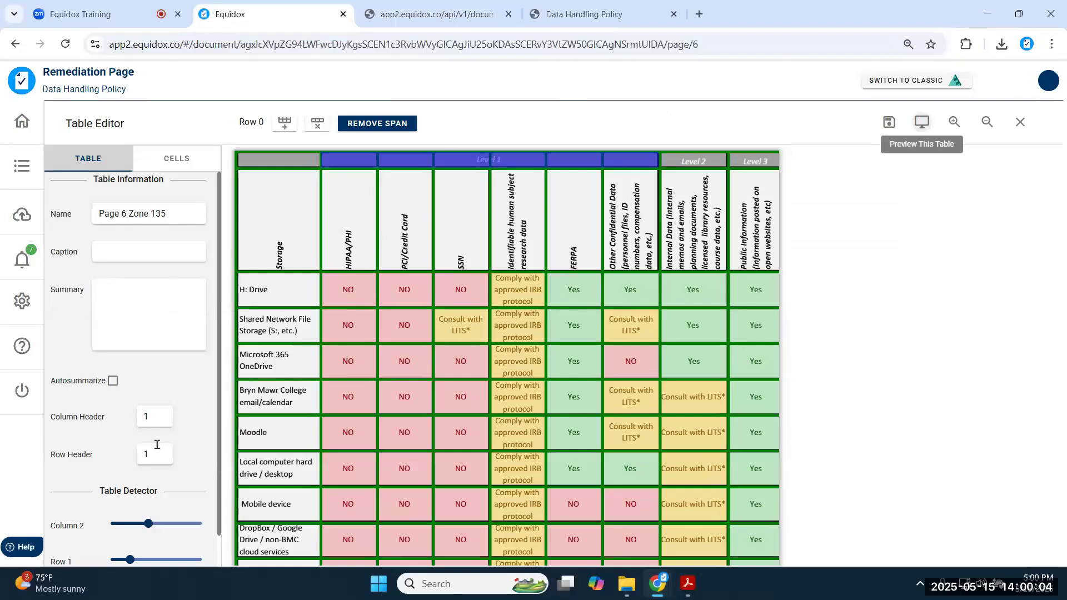
- Review the Level and column heading cells, then set Column Header rows to 2
left_click(334, 251)
left_click(406, 235)
left_click(468, 231)
left_click(503, 229)
left_click(572, 228)
left_click(618, 236)
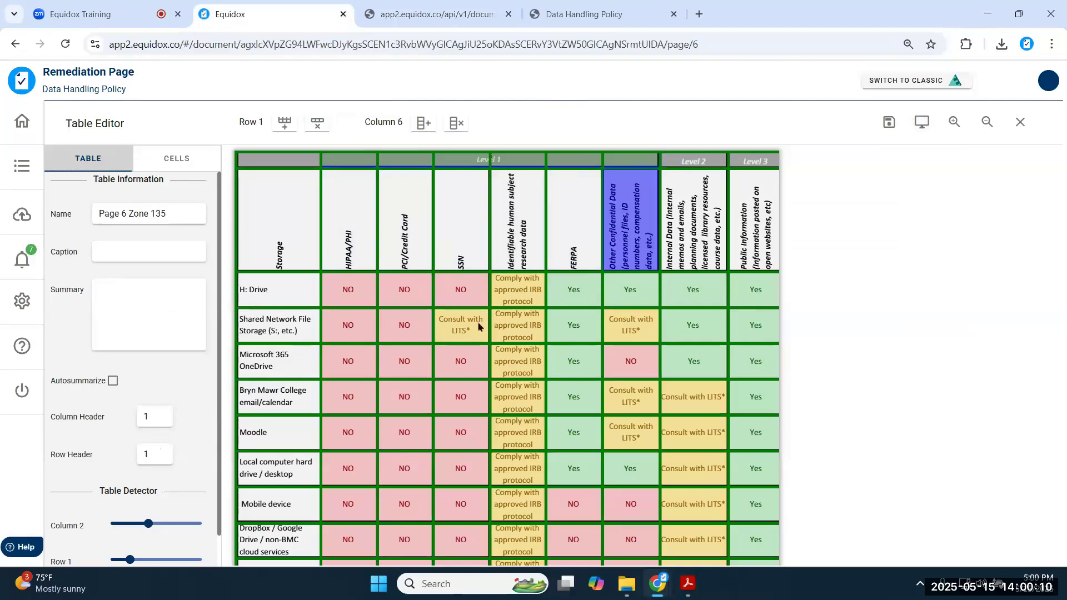
left_click(424, 162)
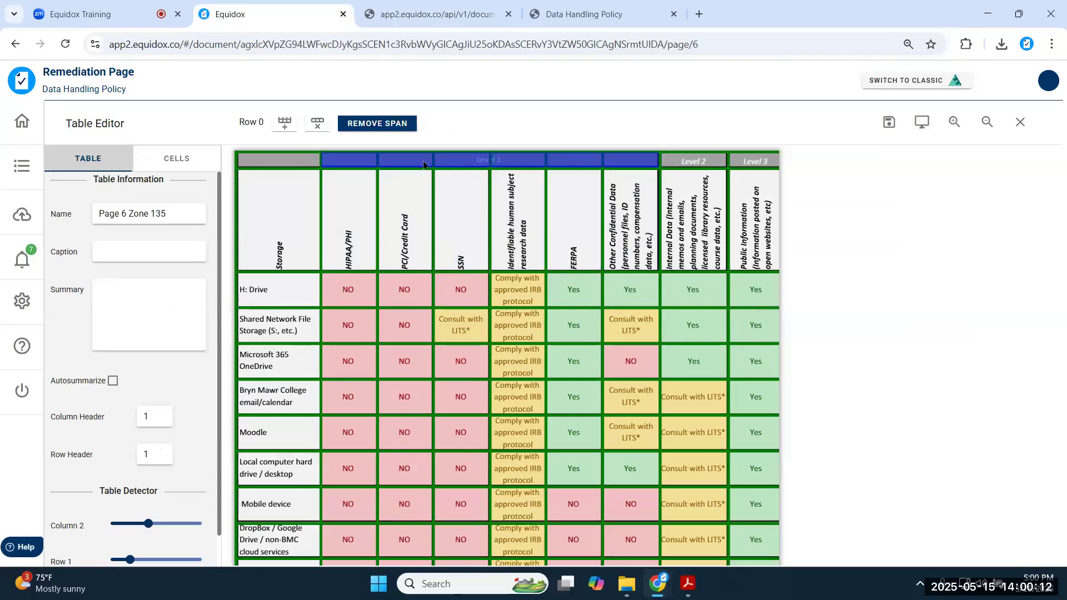
left_click(761, 163)
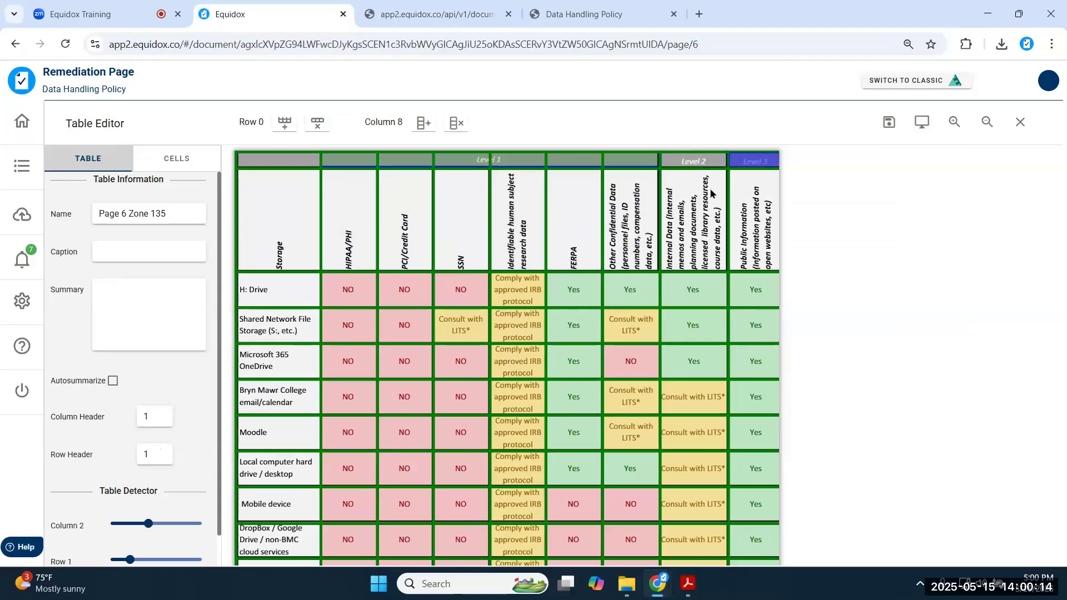
left_click(336, 242)
left_click(394, 233)
left_click(466, 229)
left_click(520, 233)
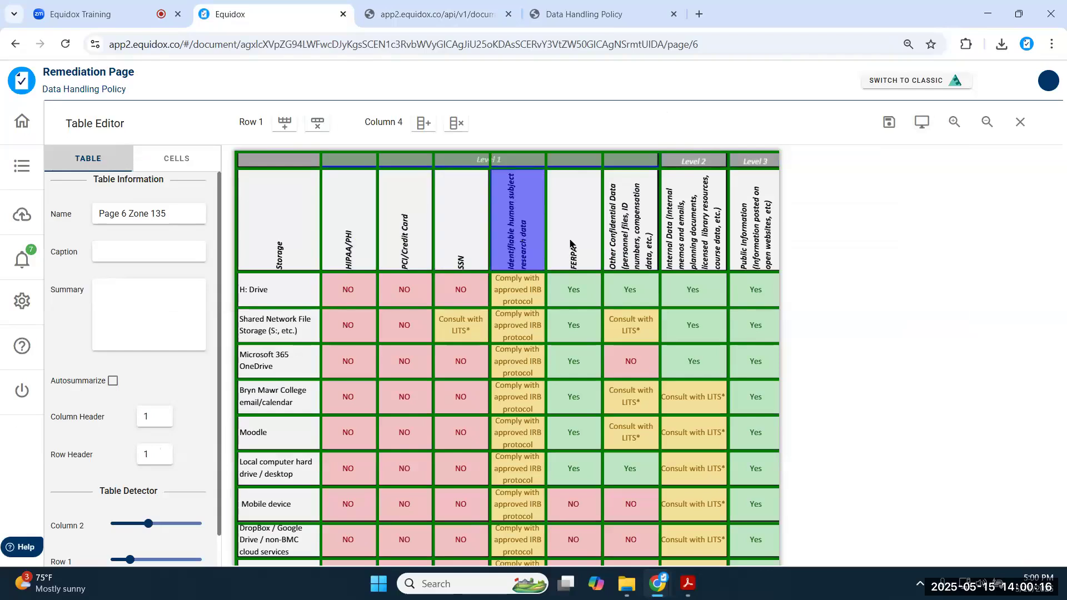
left_click(572, 244)
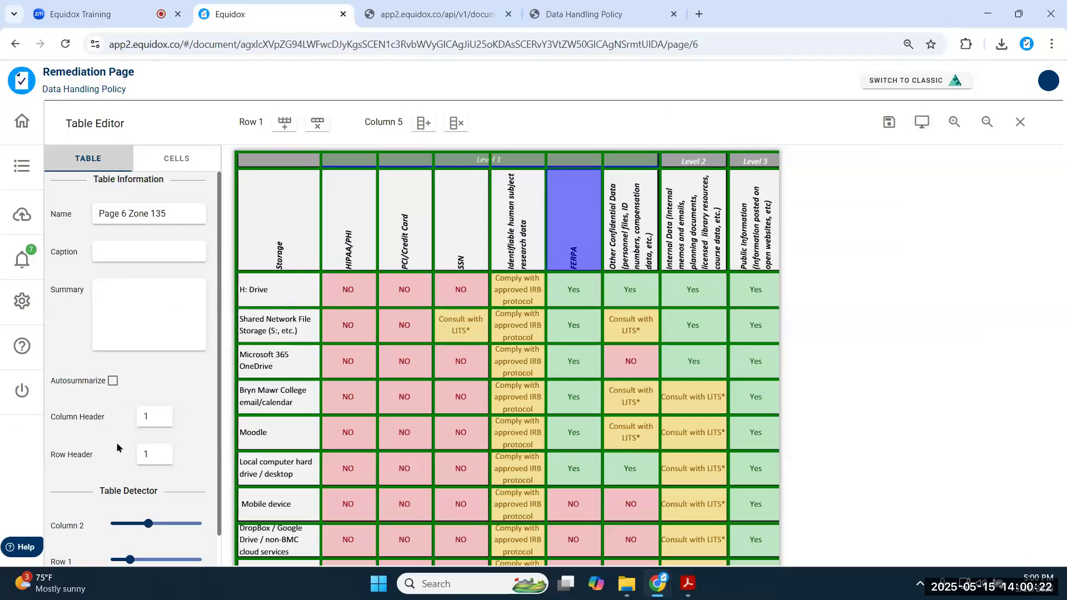
left_click(162, 414)
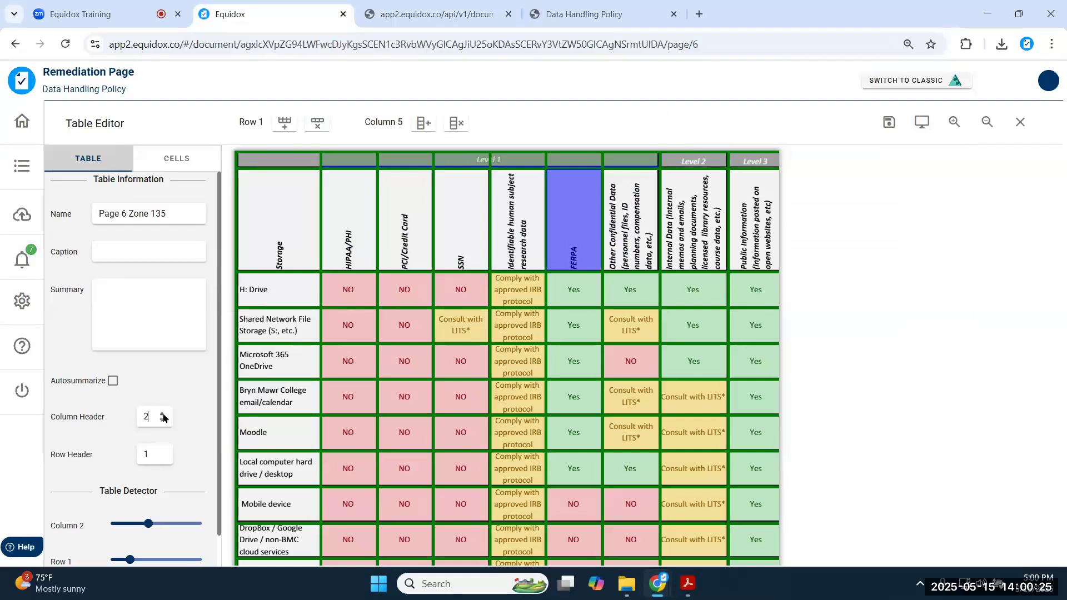
- Preview the table and confirm the six column headings, HIPAA/PHI through Other Confidential Data, are headers
left_click(921, 122)
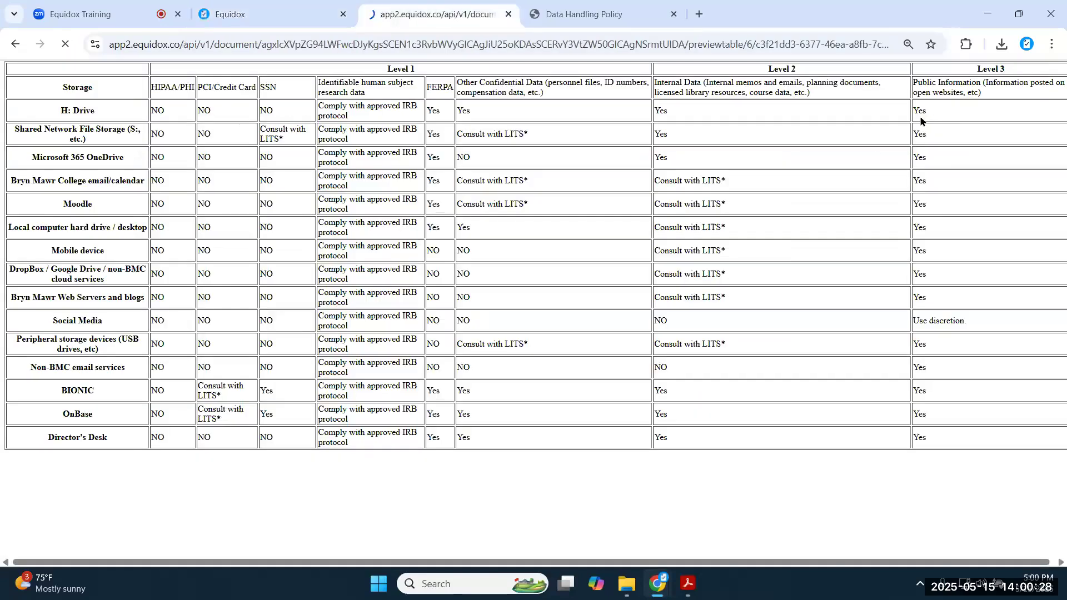
triple_click(152, 86)
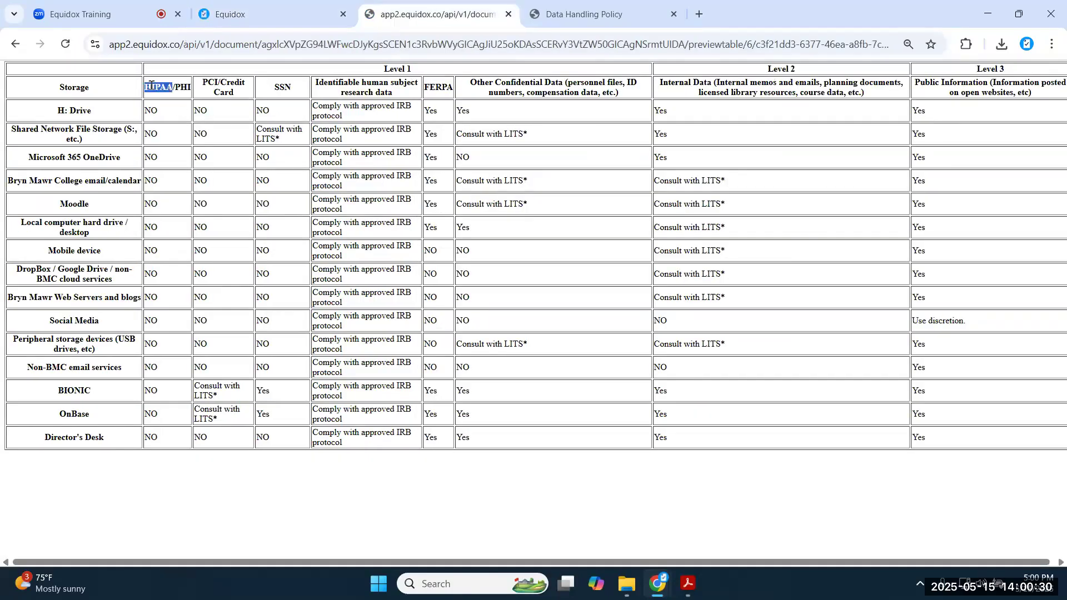
triple_click(222, 89)
triple_click(280, 88)
triple_click(355, 83)
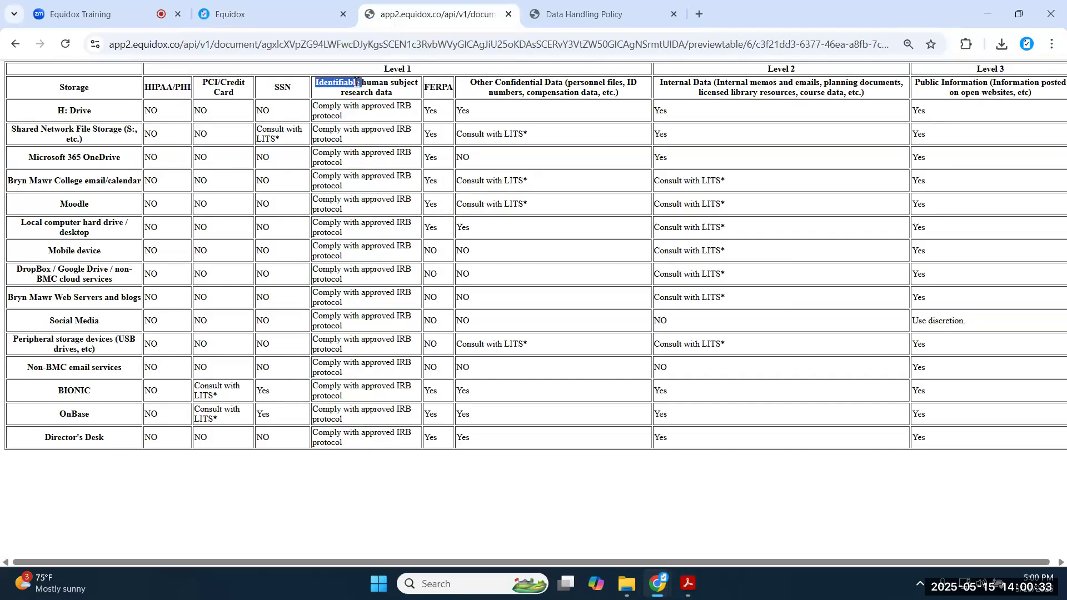
triple_click(443, 85)
triple_click(502, 84)
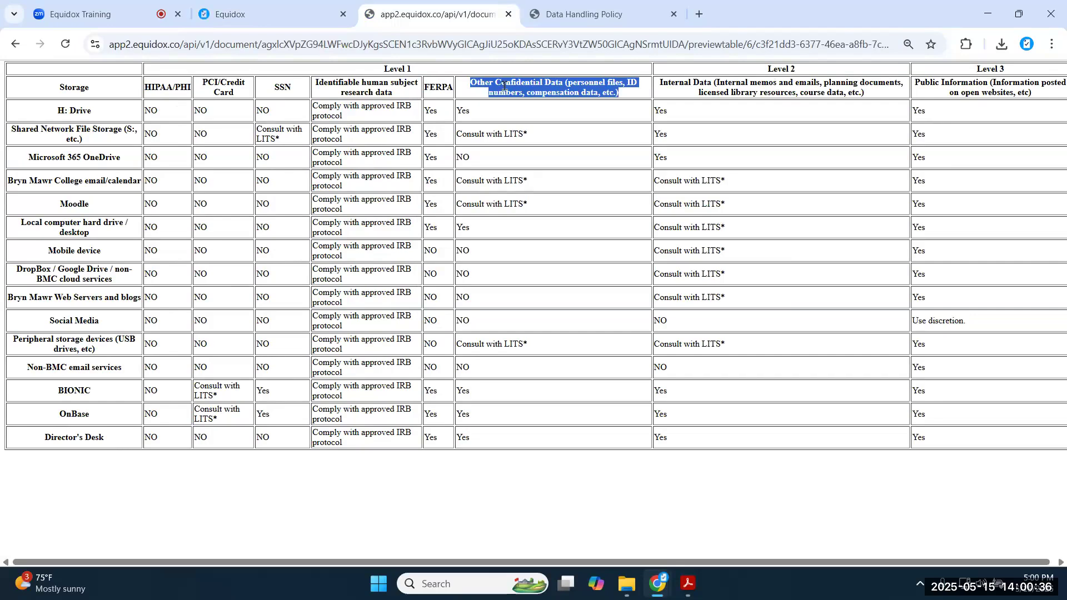
left_click(503, 85)
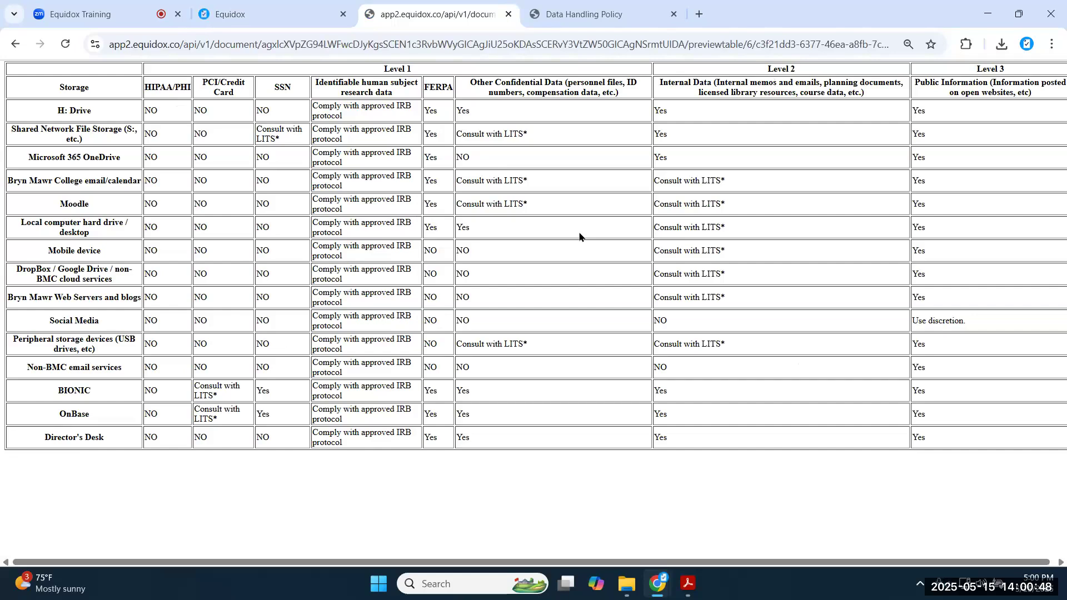
double_click(431, 251)
- Compare with the page preview and inspect the Mobile device, Level 1 and FERPA header text
left_click(584, 14)
scroll(90, 233, "down", 2)
scroll(90, 235, "down", 15)
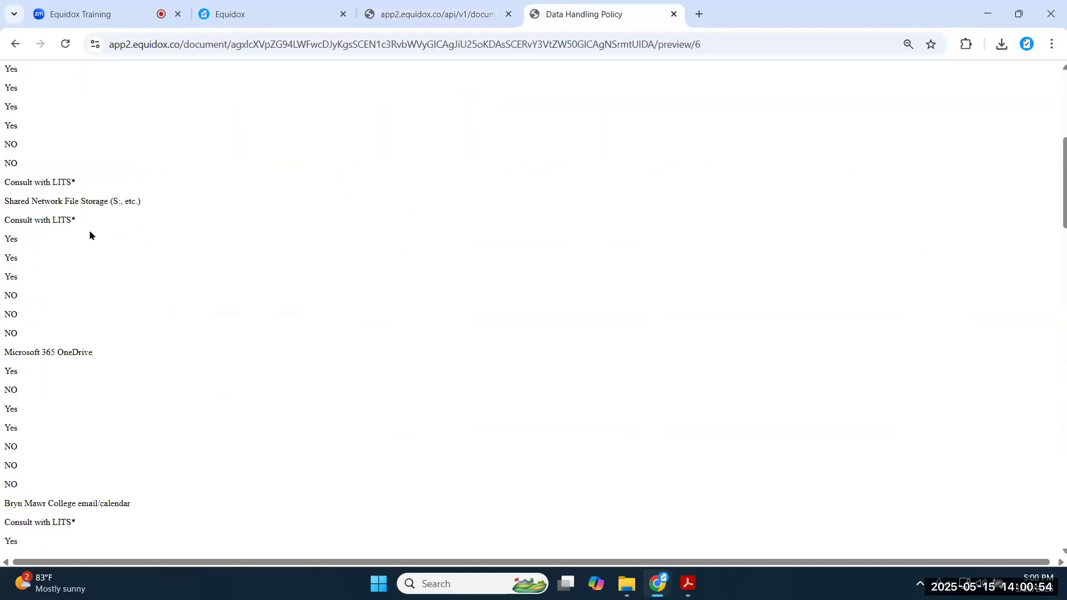
scroll(92, 293, "down", 5)
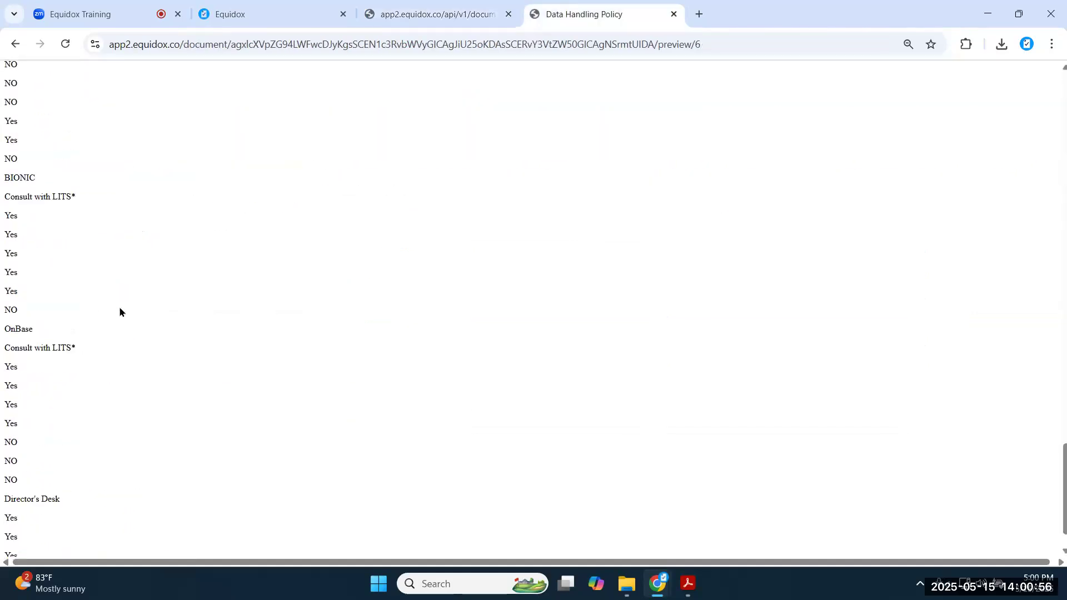
left_click(391, 11)
triple_click(67, 250)
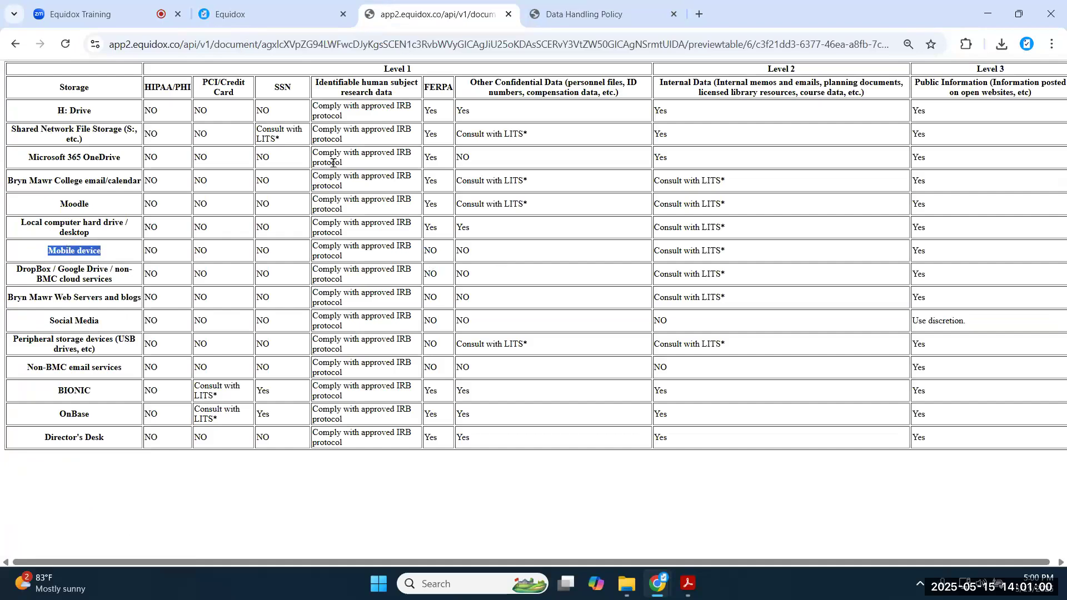
triple_click(397, 69)
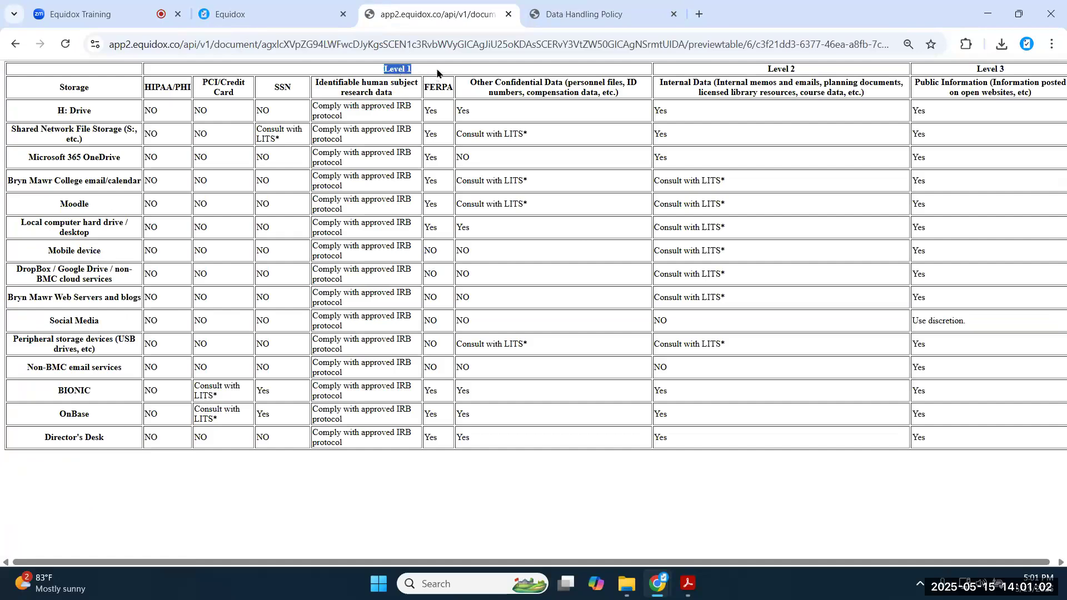
triple_click(439, 87)
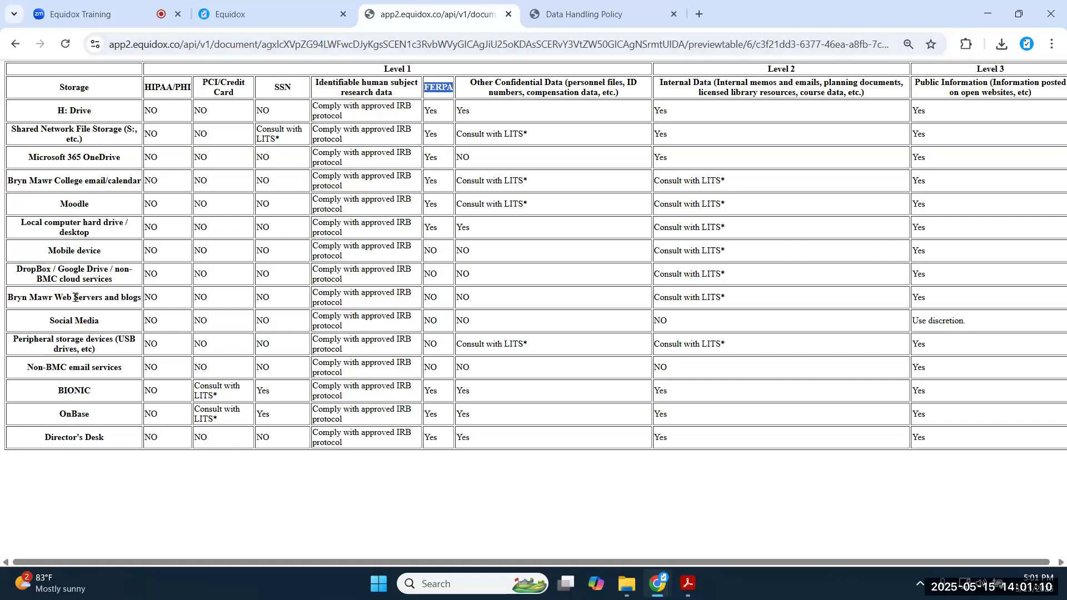
- Generate an automatic summary for the page 6 storage table and save it
left_click(310, 22)
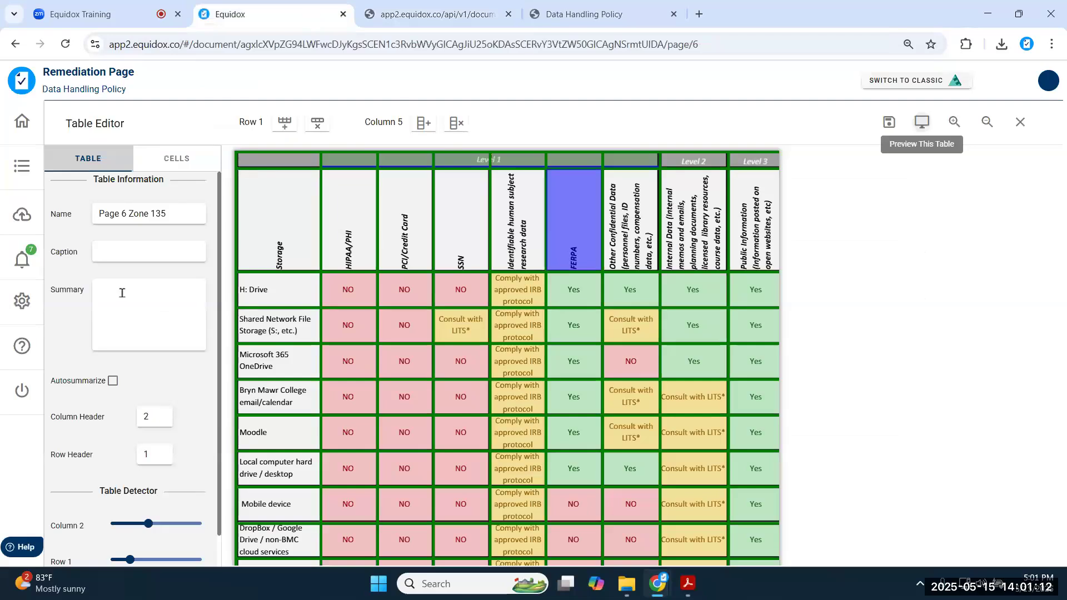
left_click(112, 385)
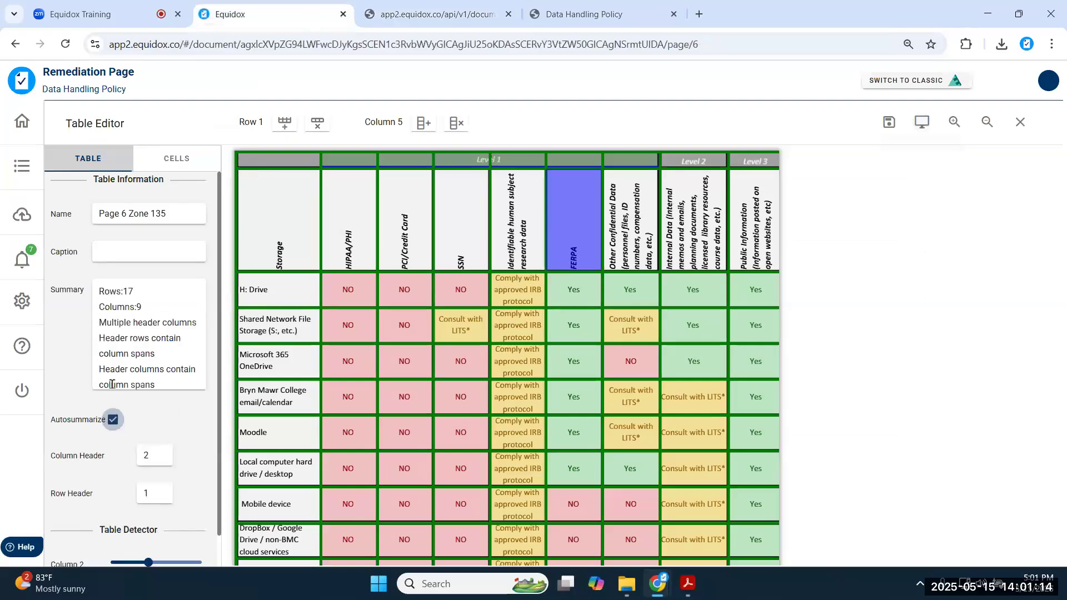
key("ctrl+a")
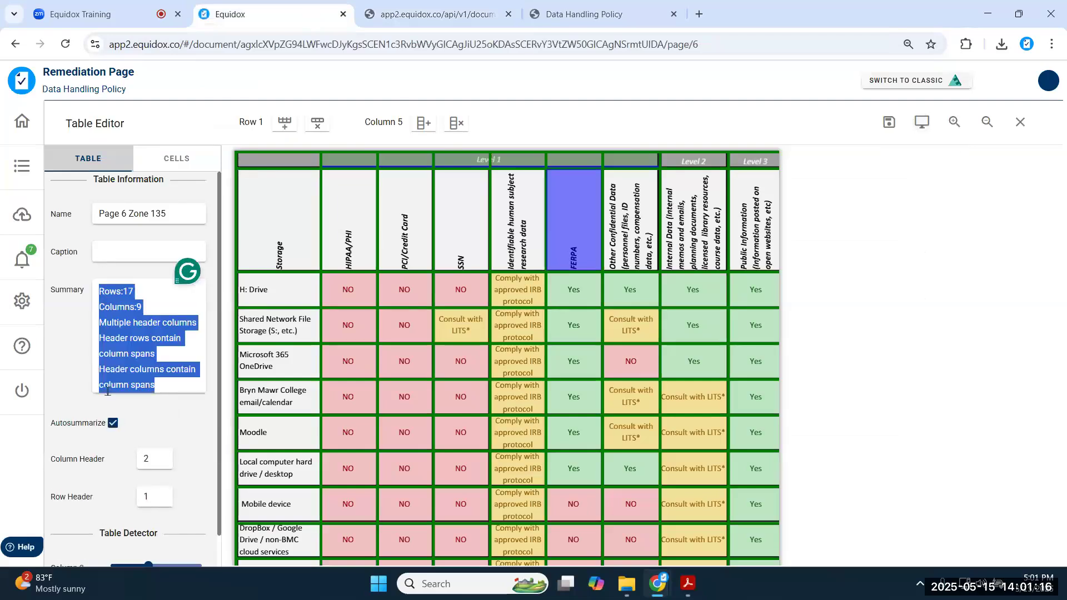
left_click(193, 412)
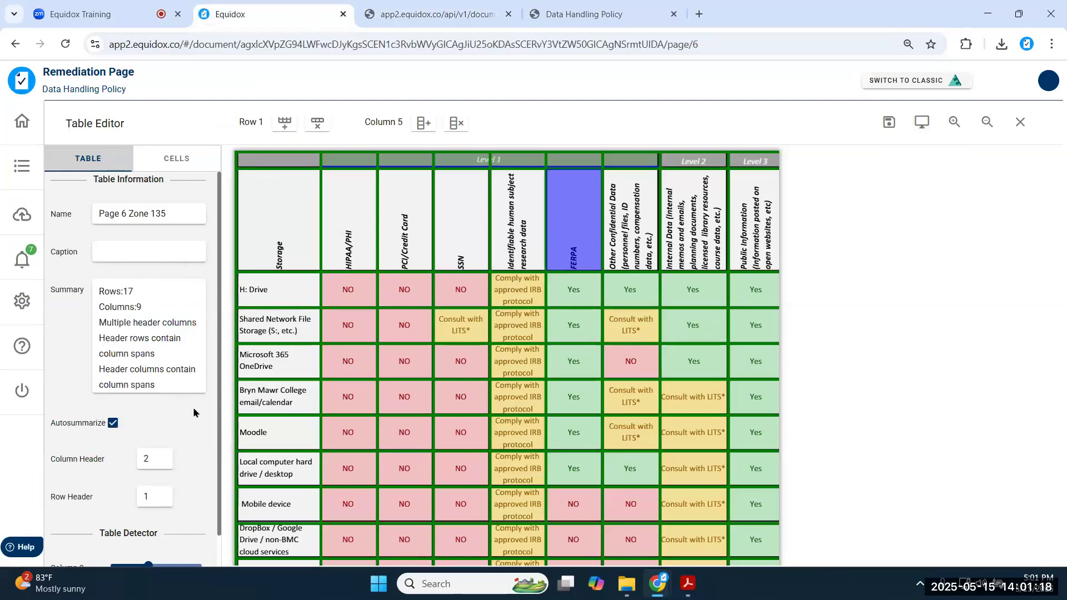
left_click(888, 122)
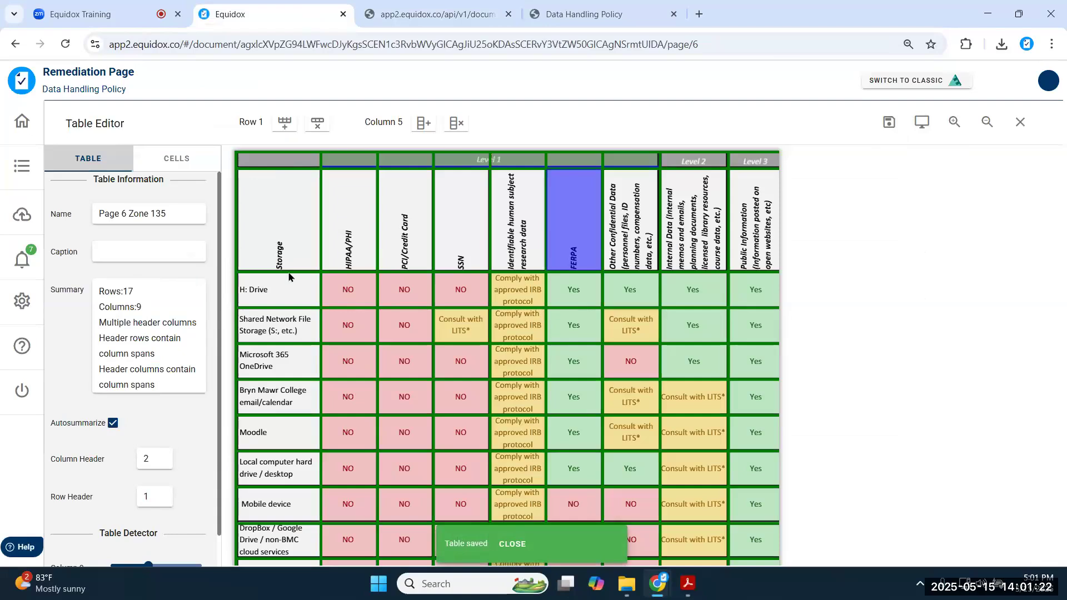
- Try splitting the Storage header row and column, then undo to keep nine columns
left_click(280, 231)
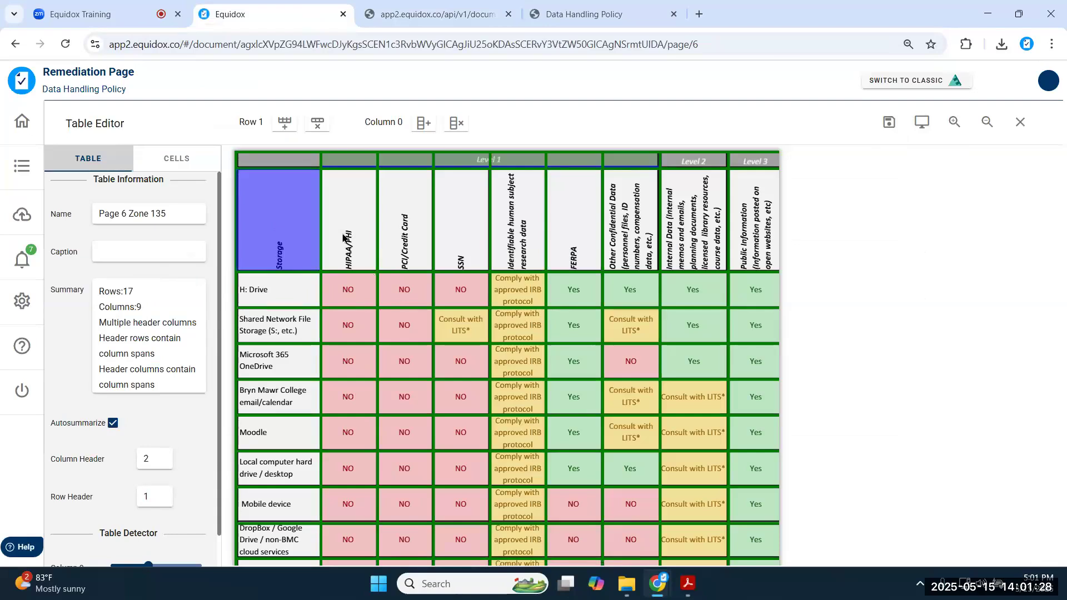
left_click(285, 124)
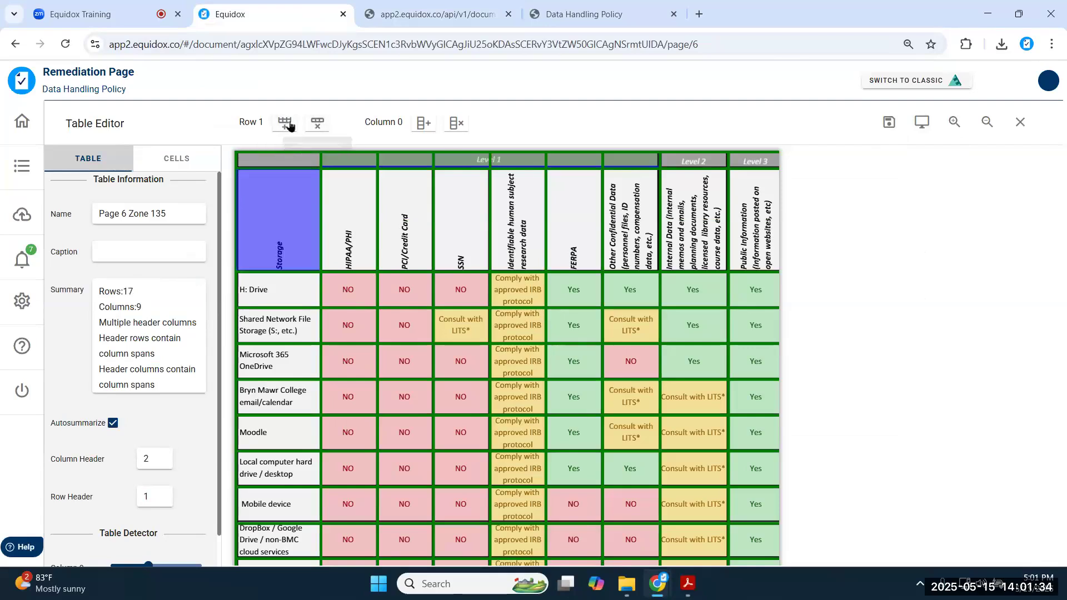
key("d")
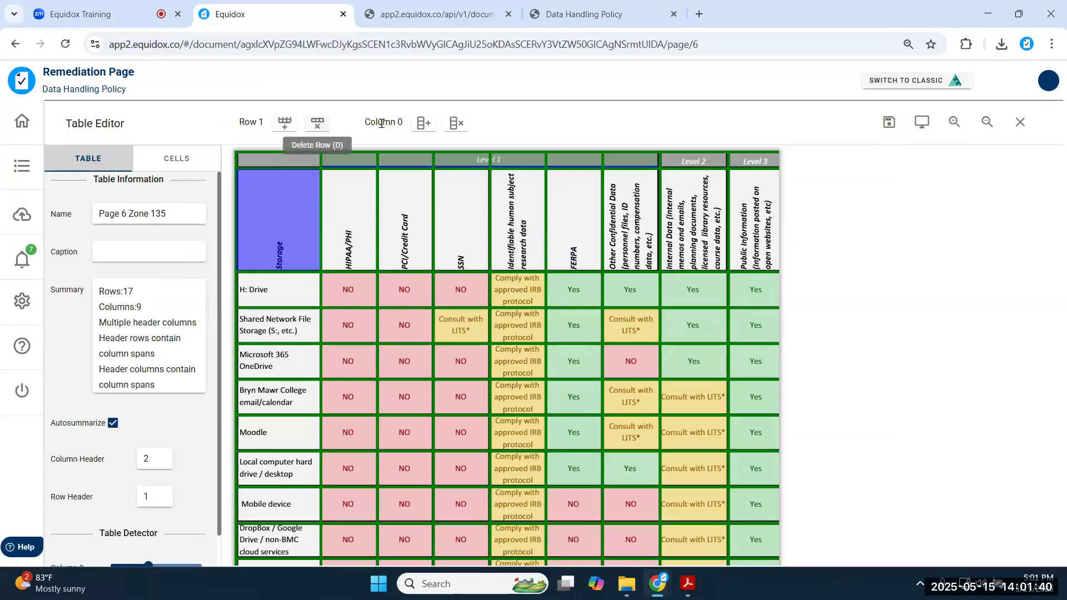
left_click(421, 123)
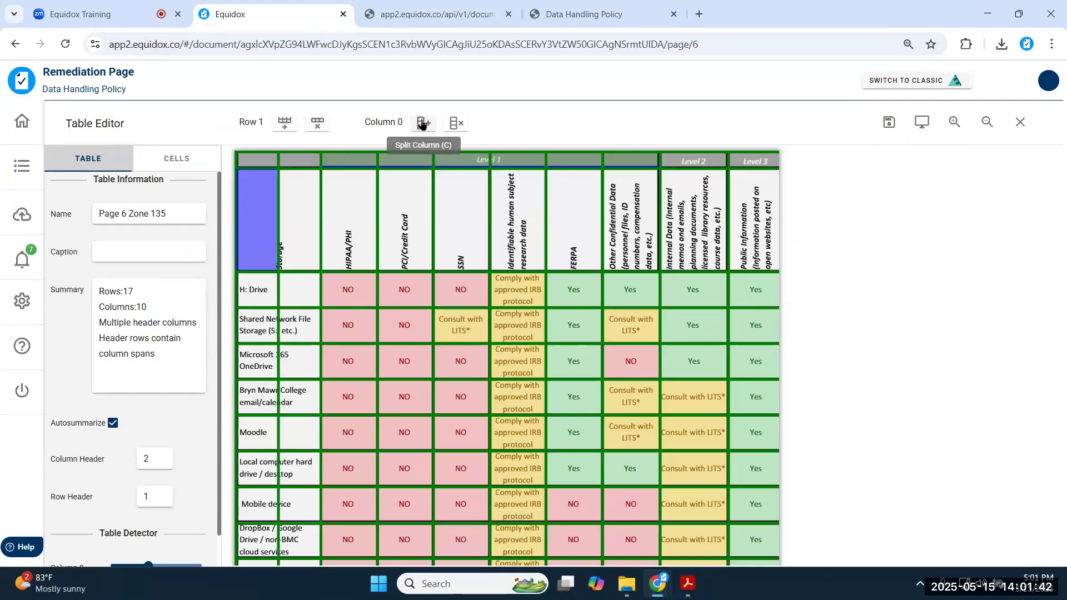
left_click(457, 123)
left_click(423, 123)
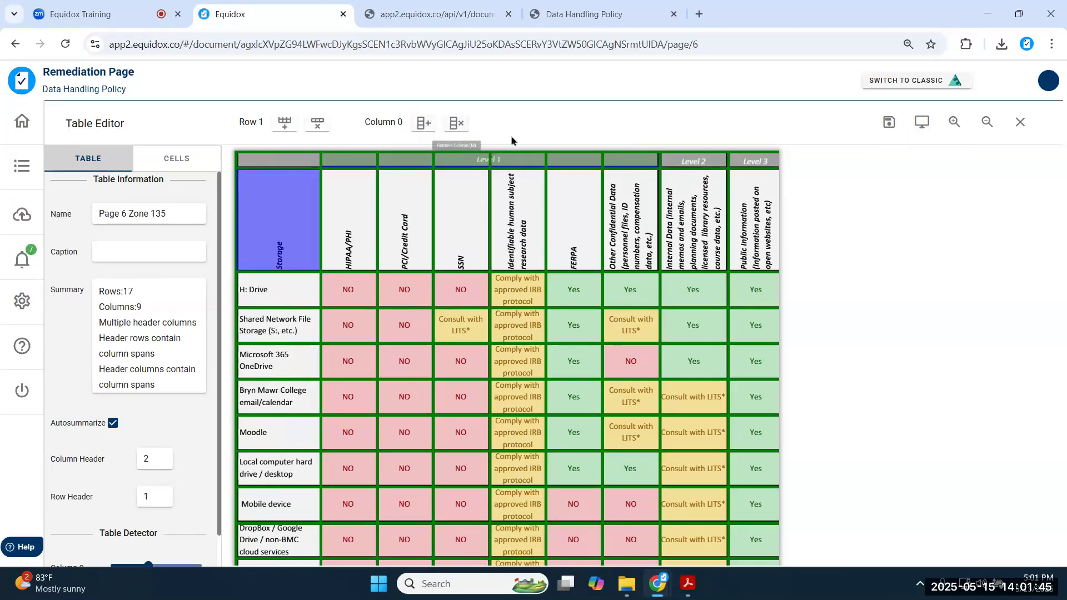
left_click(457, 123)
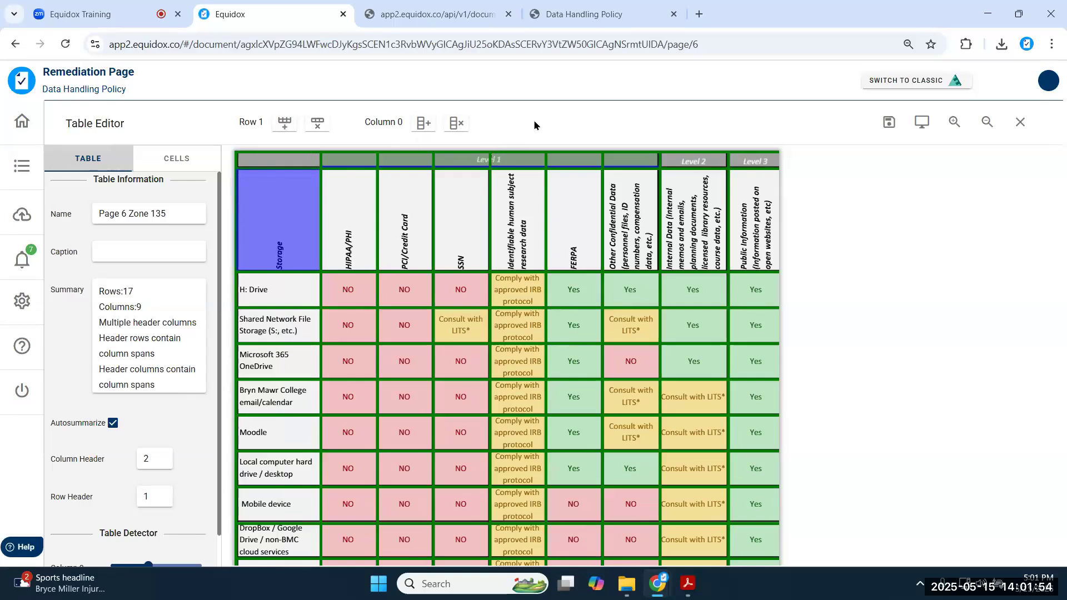
- Nudge all column dividers left, then back right until the columns align
left_click(165, 159)
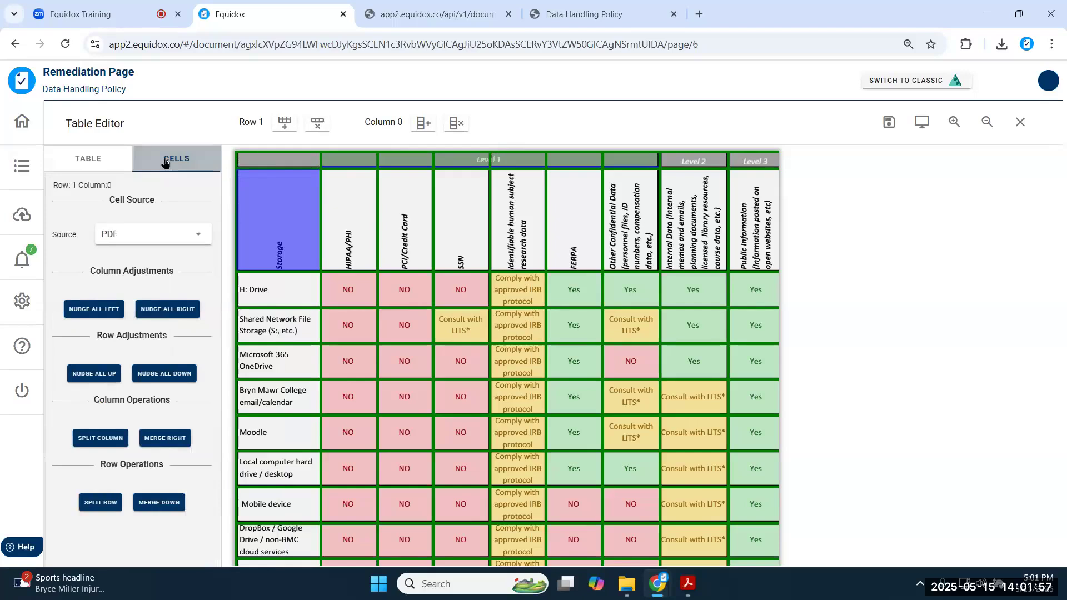
left_click(95, 312)
left_click(95, 314)
left_click(95, 314)
left_click(95, 314)
left_click(95, 314)
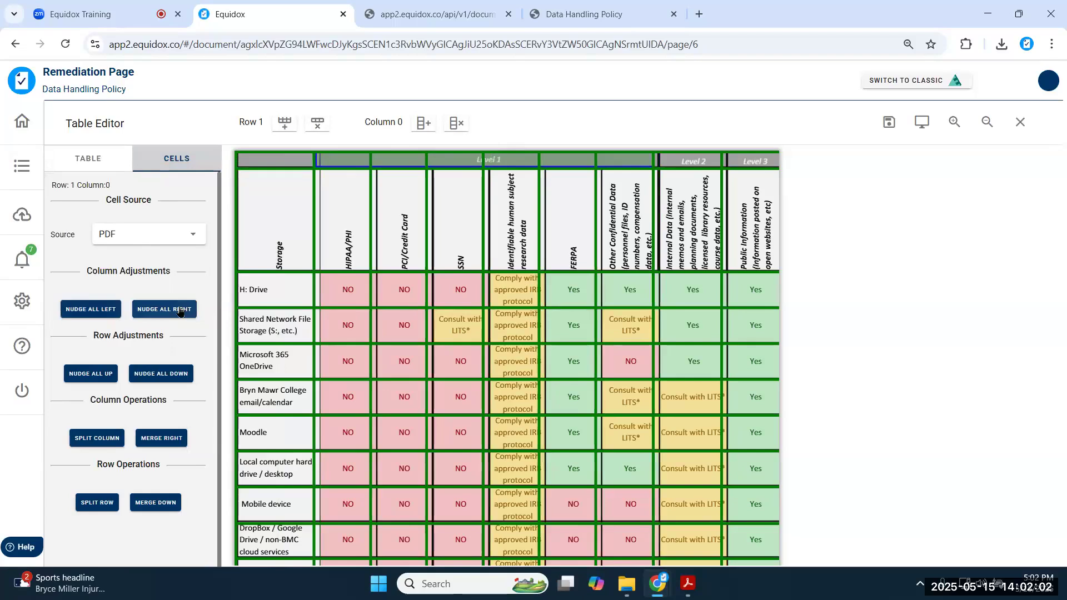
left_click(180, 311)
left_click(180, 312)
left_click(180, 312)
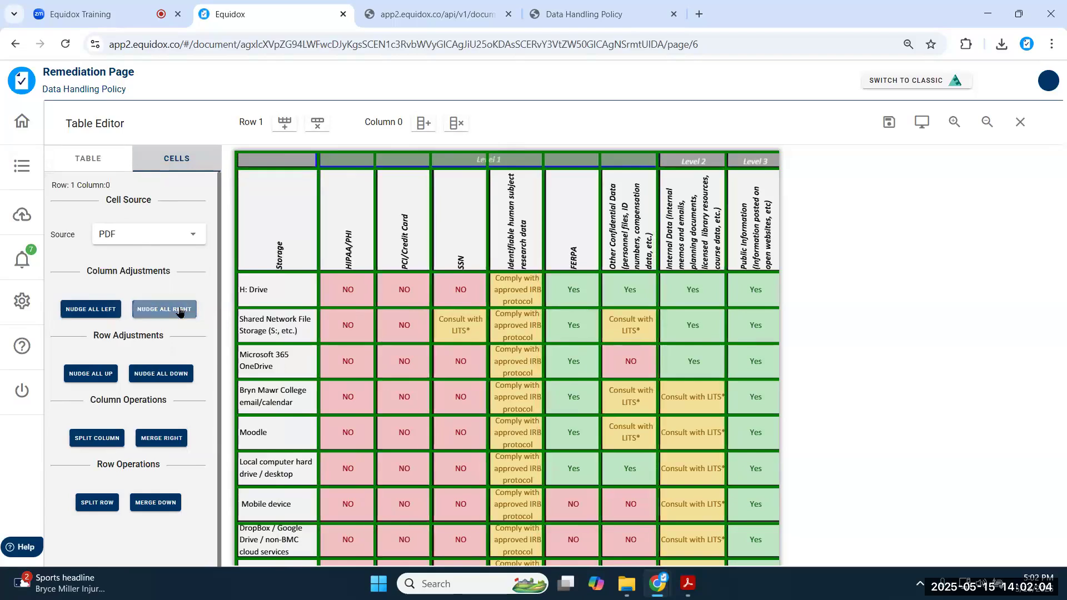
left_click(179, 311)
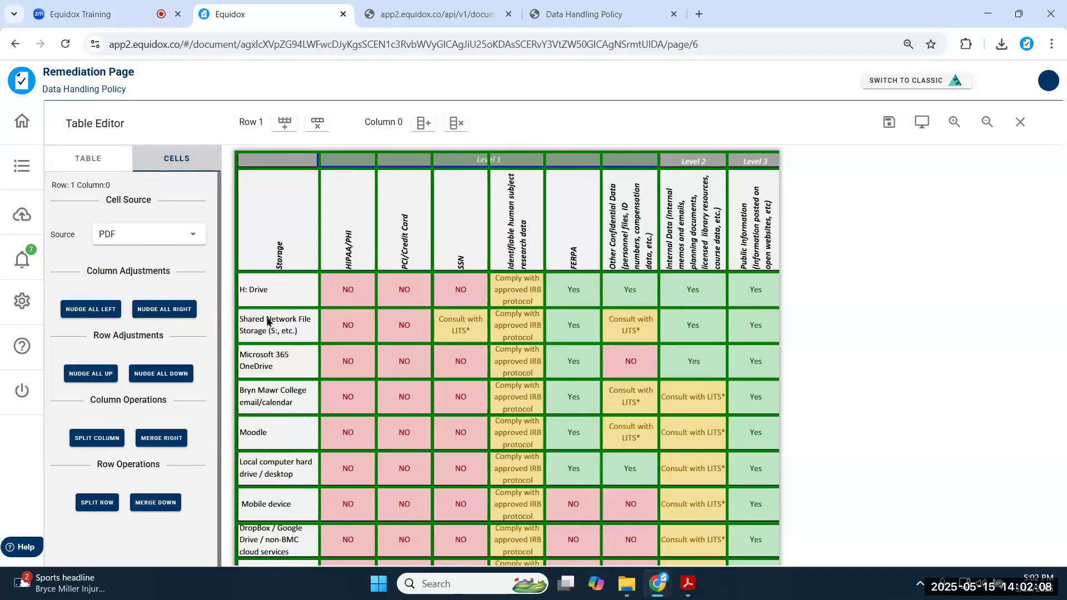
- Shift the row dividers up and down and adjust the header and H: Drive row borders to unclip text
left_click(89, 374)
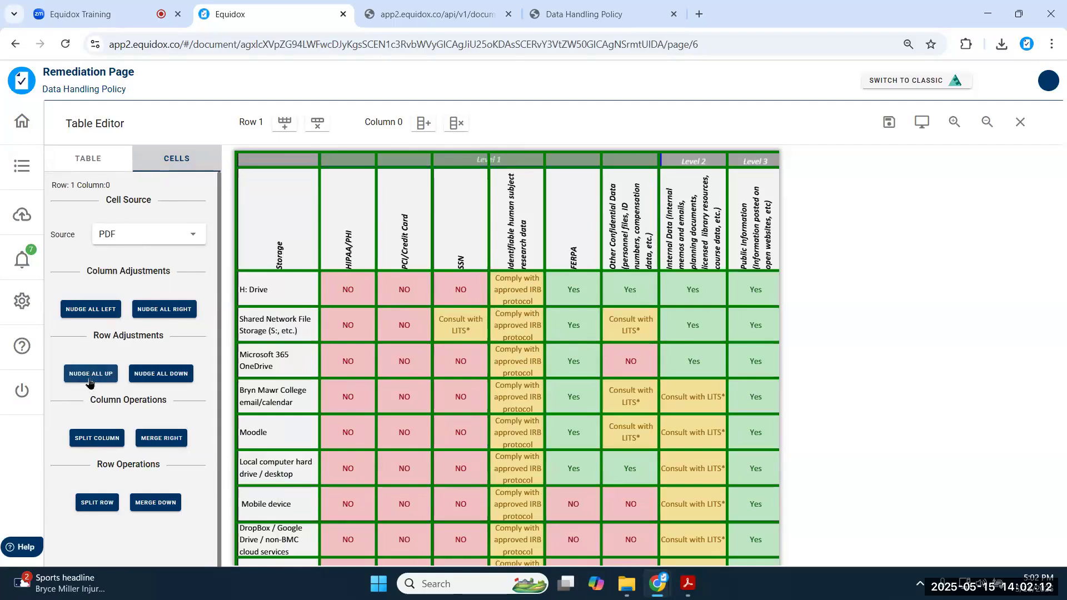
left_click(89, 373)
left_click(89, 379)
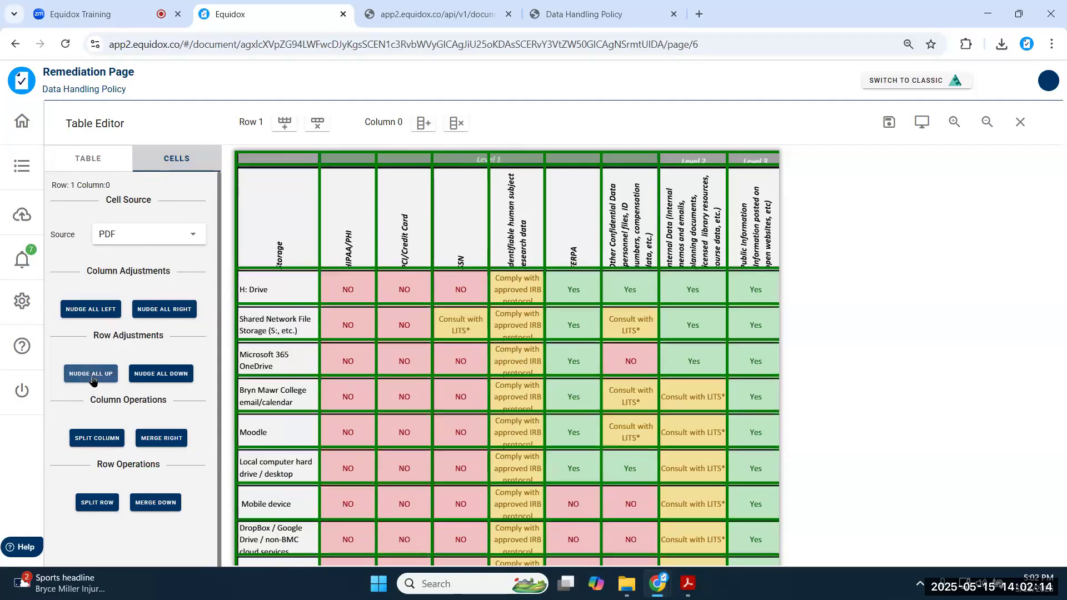
left_click(167, 376)
left_click(166, 375)
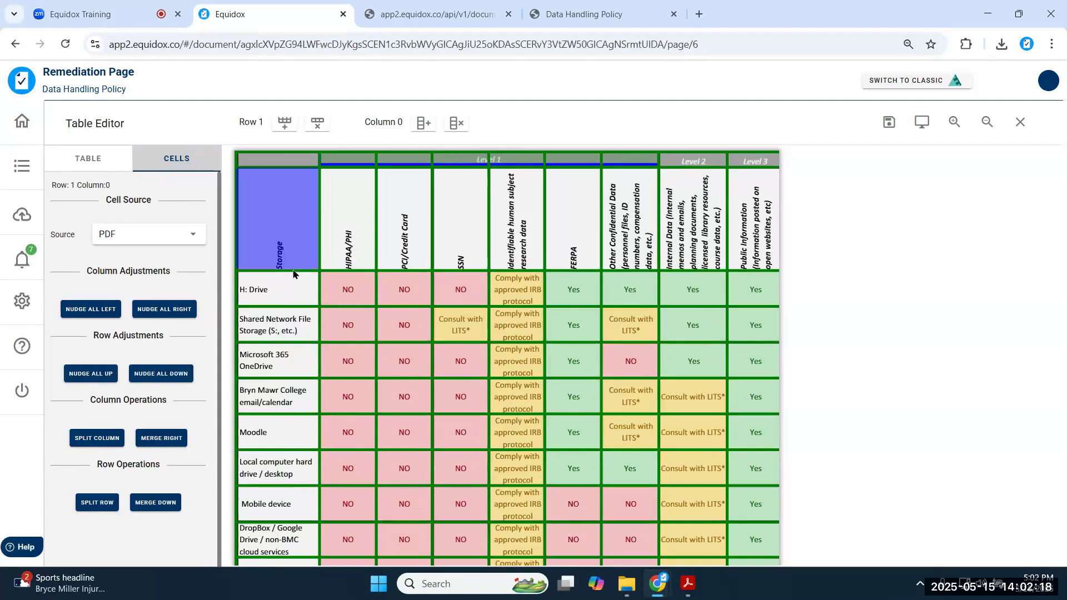
mouse_move(297, 272)
left_mouse_down()
mouse_move(295, 254)
mouse_move(293, 269)
left_mouse_up()
left_click_drag(293, 307, 300, 275)
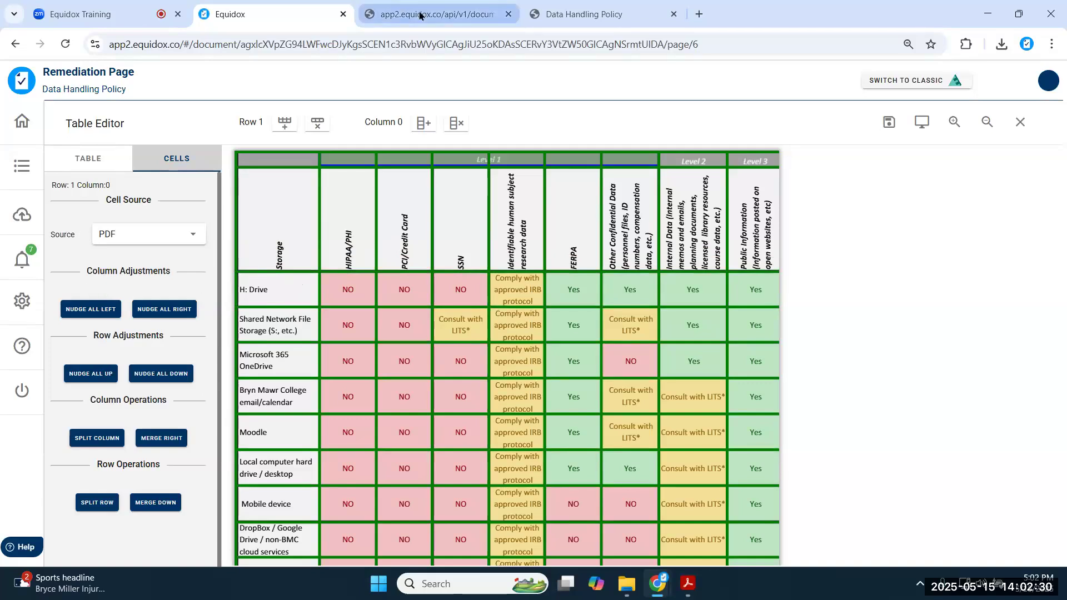
- Check the table preview, then save the adjusted storage table
left_click(400, 7)
left_click(245, 10)
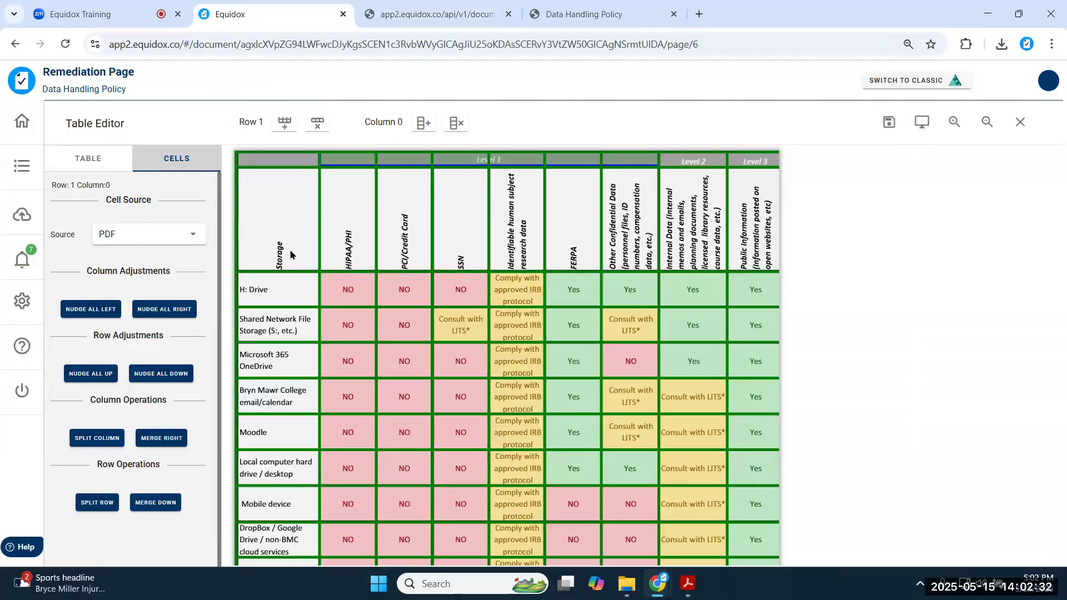
left_click(892, 121)
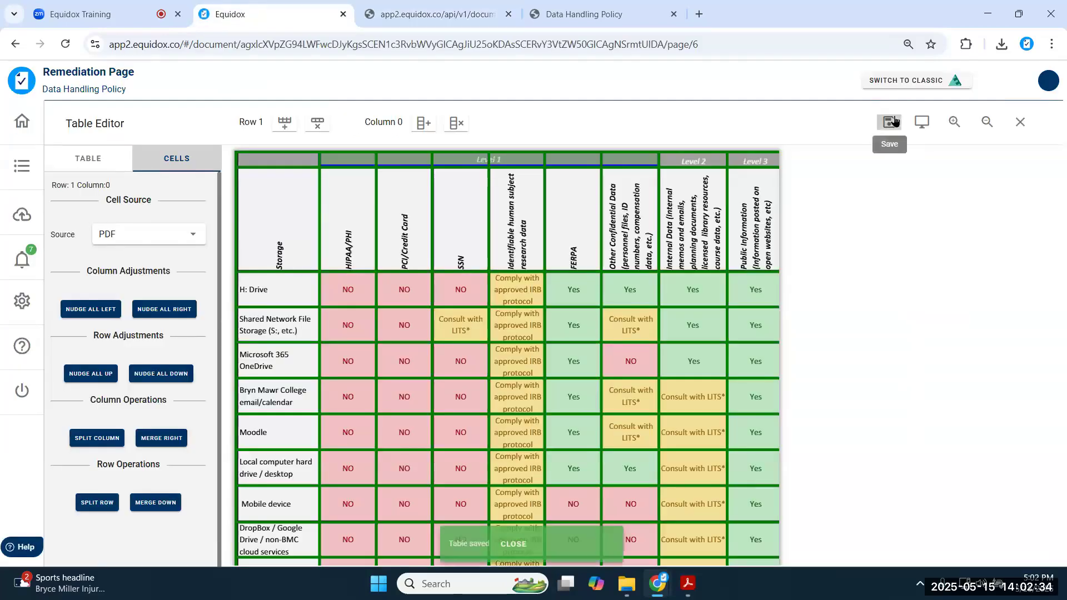
- Close the Table Editor, browse the Shortcuts list, and show the table zone's Rows:17, Columns:9 properties
left_click(1021, 123)
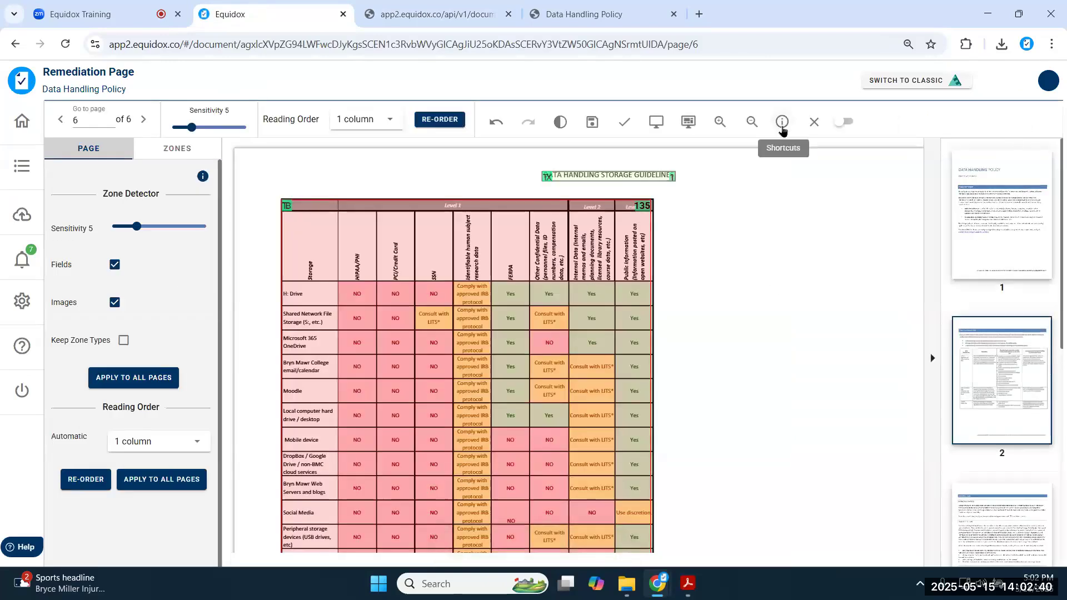
left_click(782, 122)
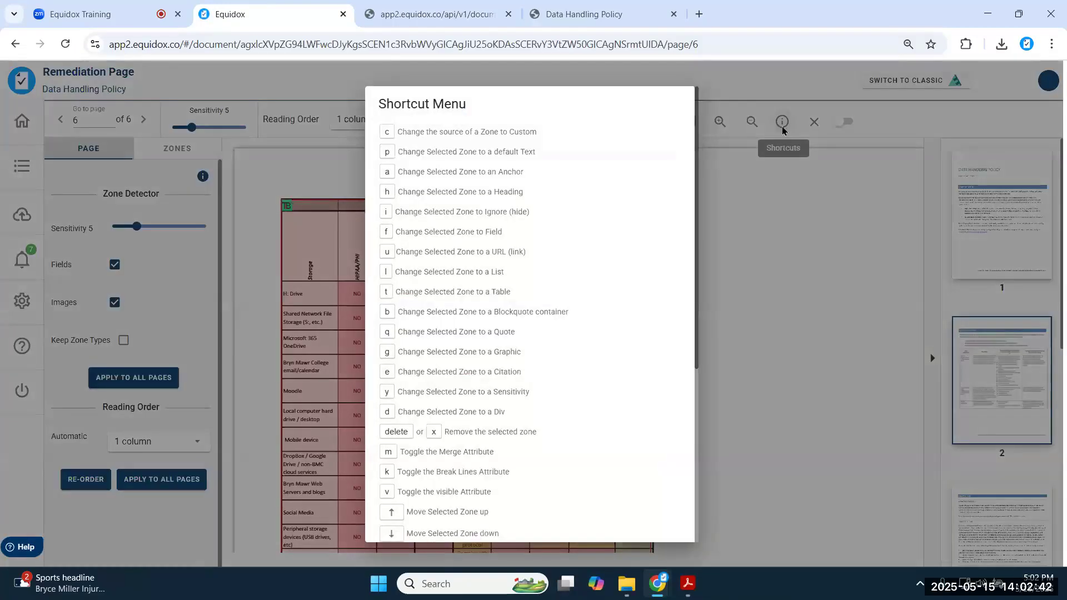
scroll(431, 321, "down", 5)
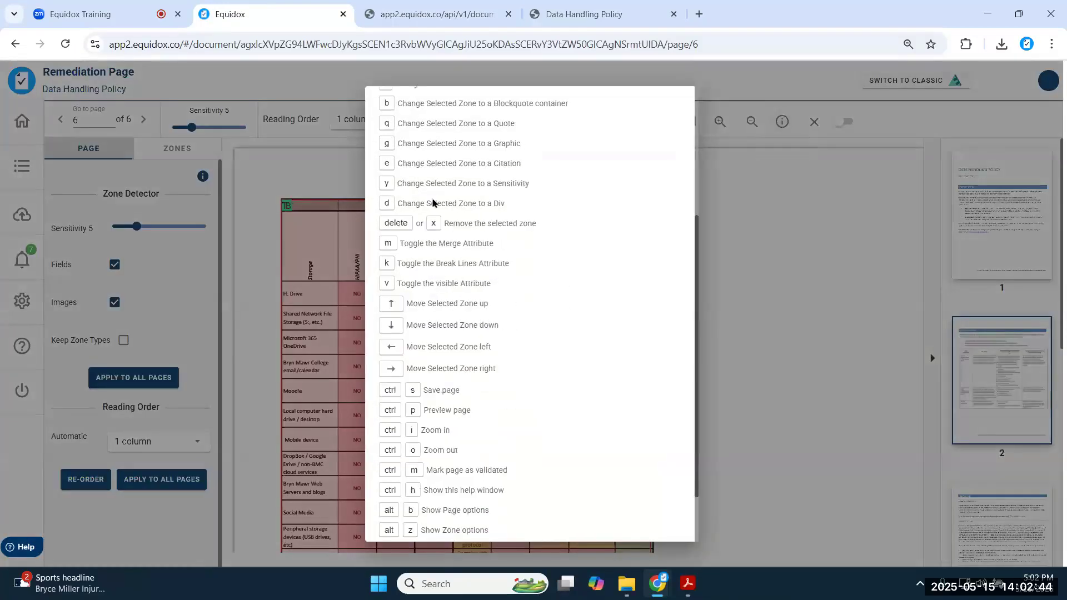
scroll(431, 321, "up", 5)
scroll(429, 312, "down", 5)
left_click(667, 524)
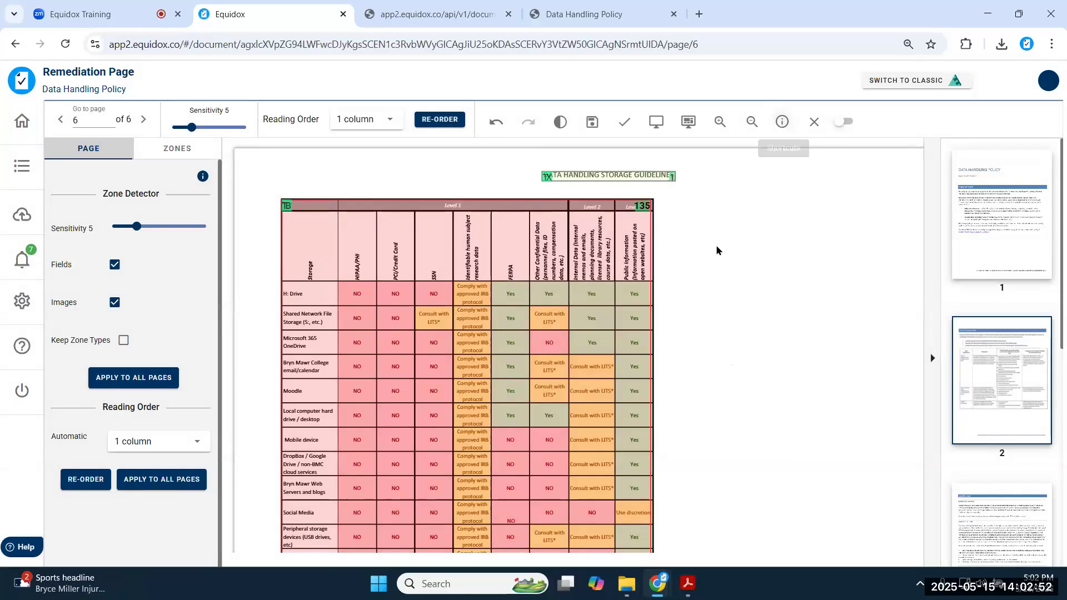
left_click(488, 240)
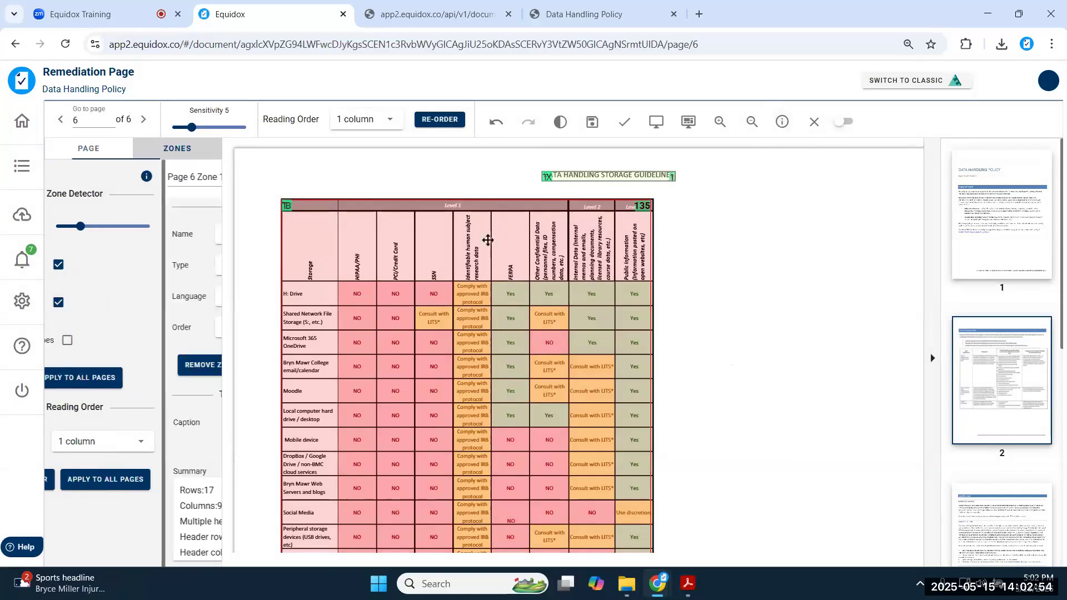